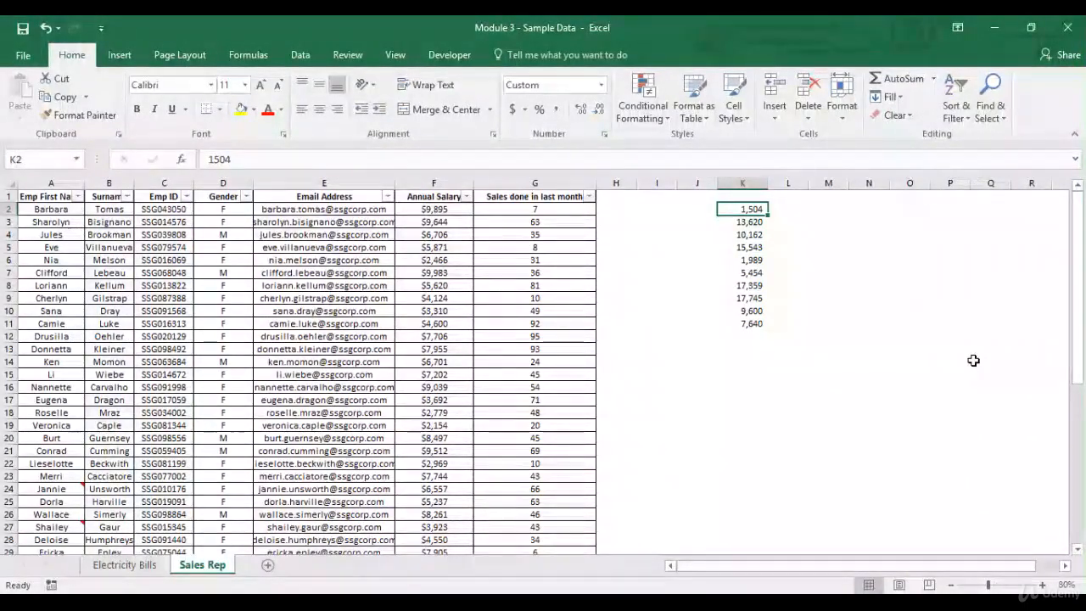
left_click(778, 211)
left_click(760, 211)
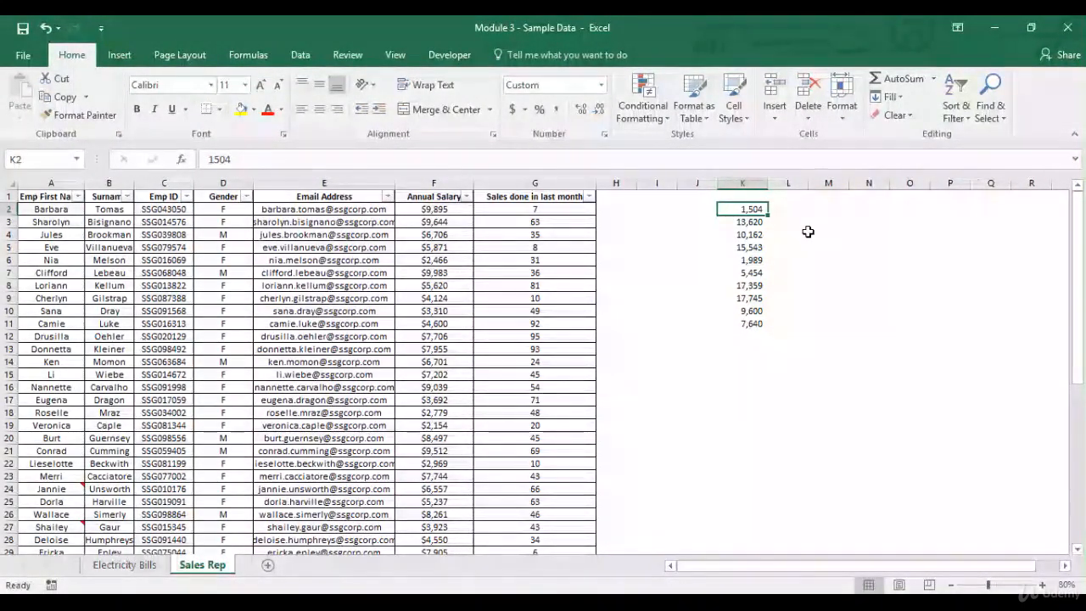
key("ctrl+shift+Down")
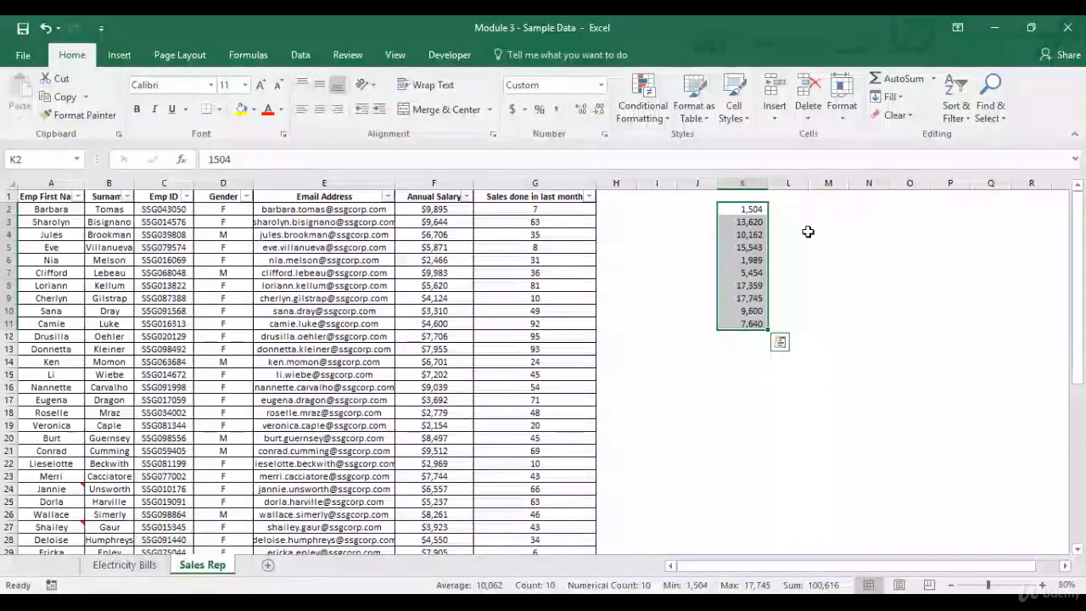
left_click(752, 212)
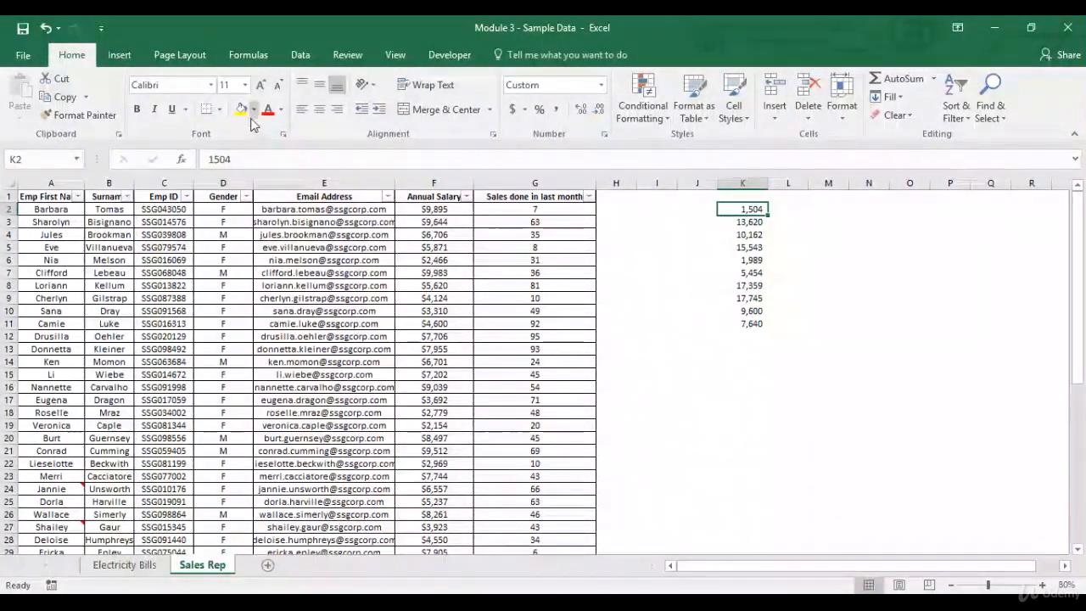
Fill cell K3 with yellow and copy its formatting to K4, K5, K8, K9 and K10 using Format Painter
left_click(755, 222)
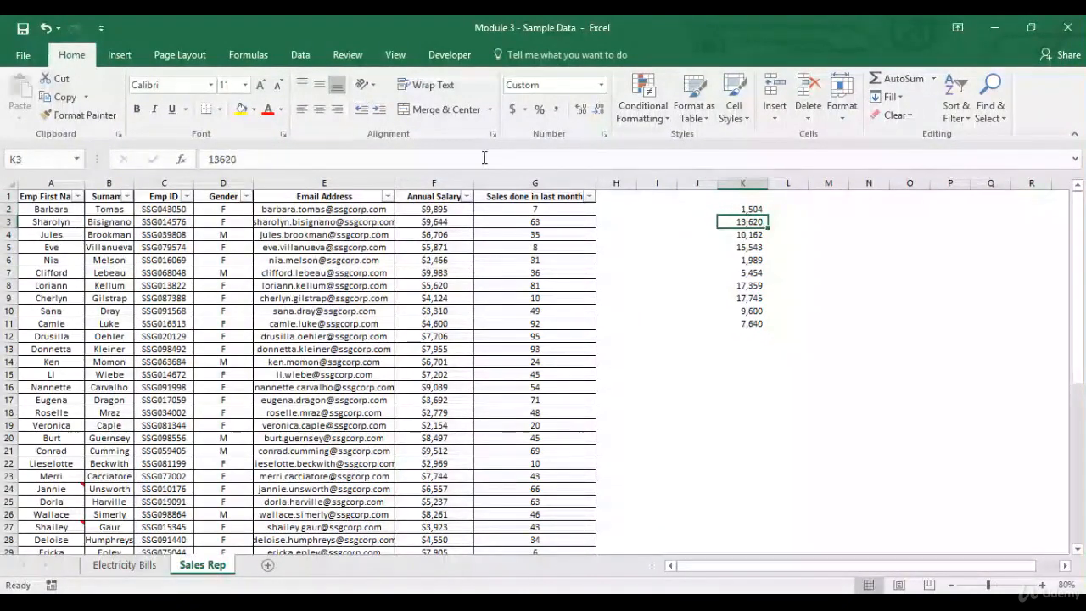
left_click(242, 111)
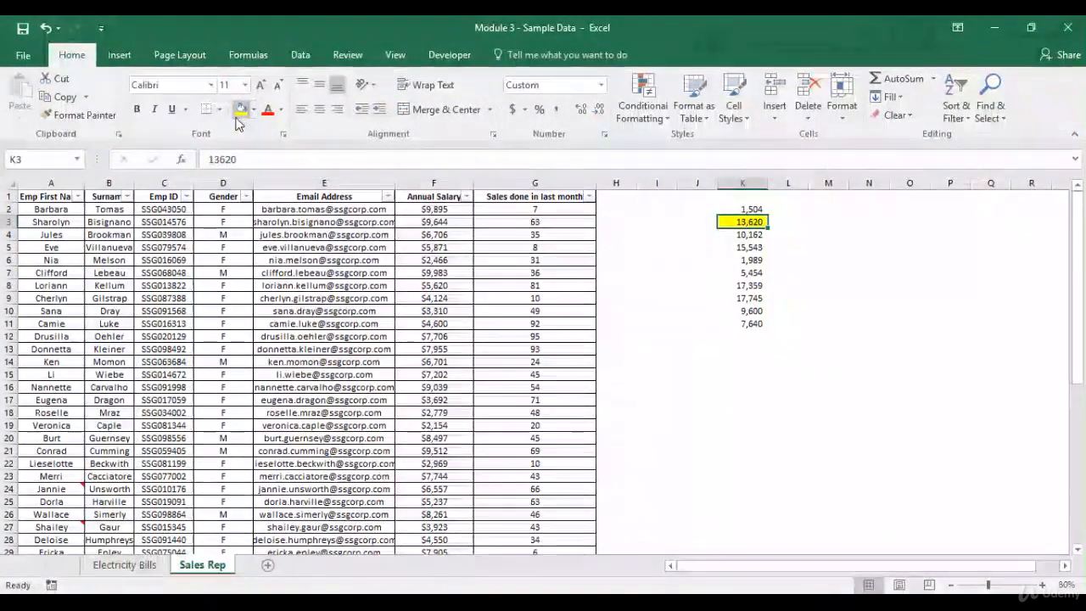
left_click(110, 115)
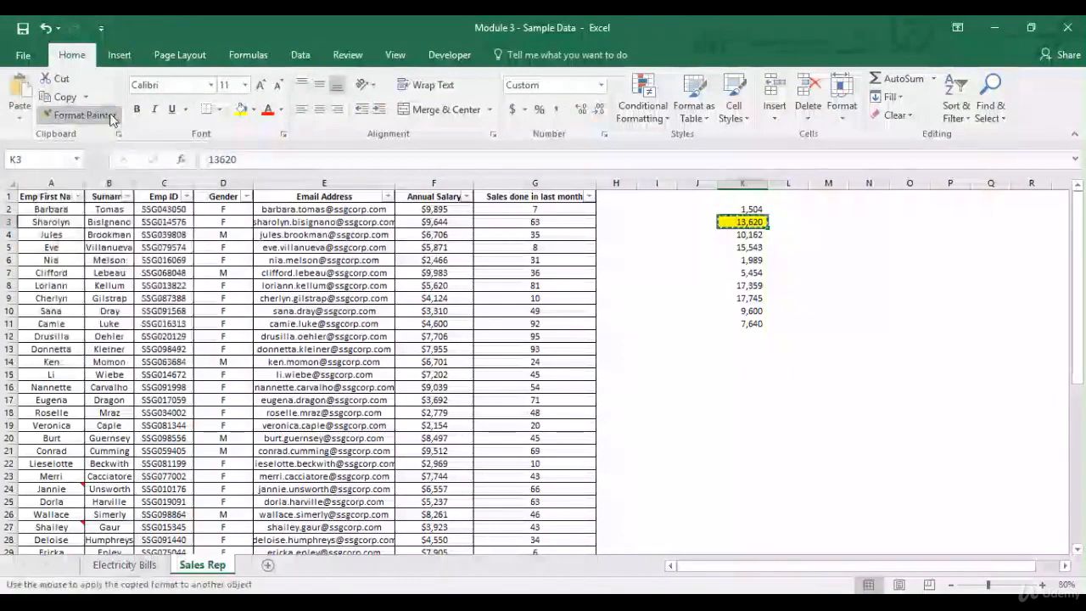
left_click(754, 234)
left_click(758, 247)
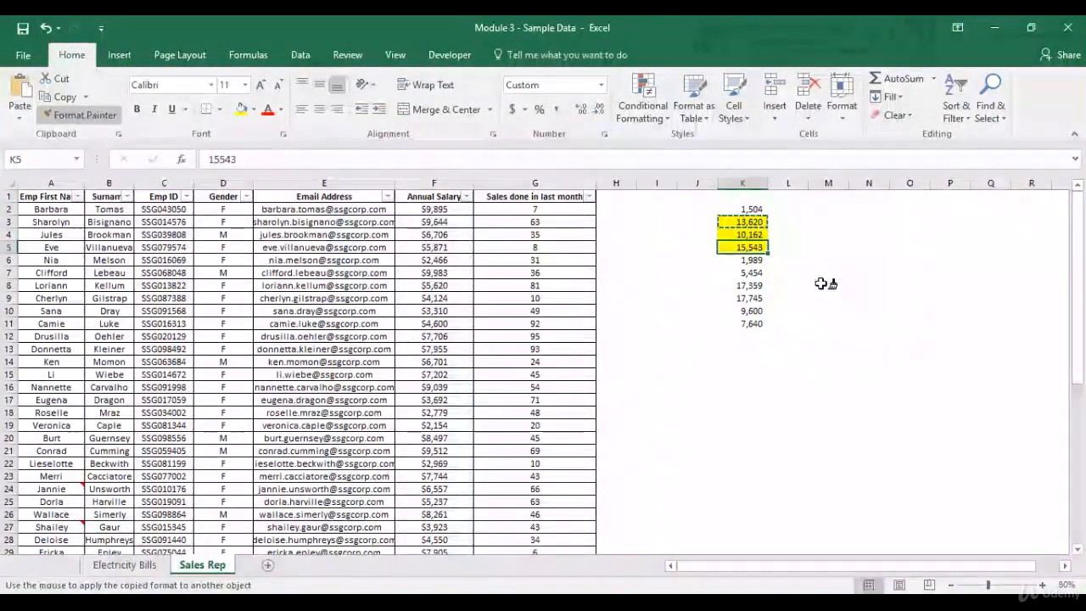
left_click(757, 287)
left_click(756, 299)
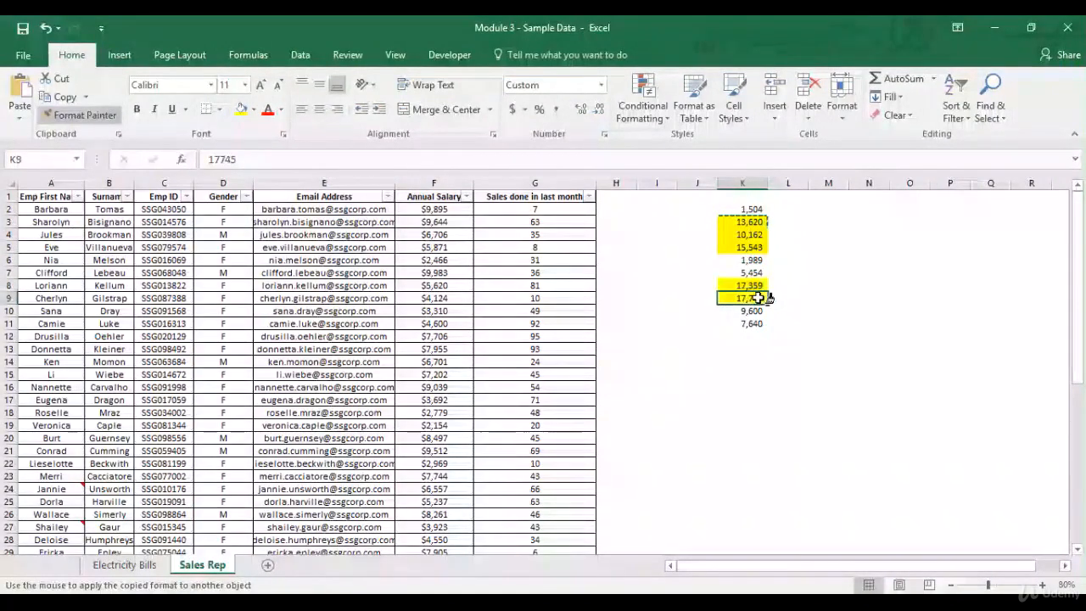
left_click(755, 312)
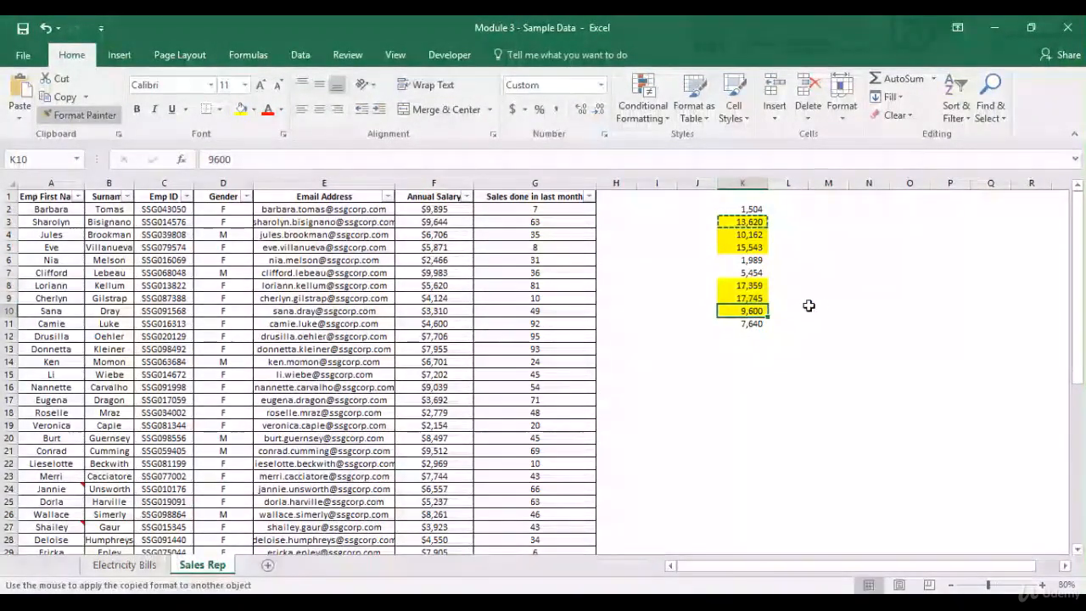
key("Escape")
left_click_drag(757, 210, 758, 326)
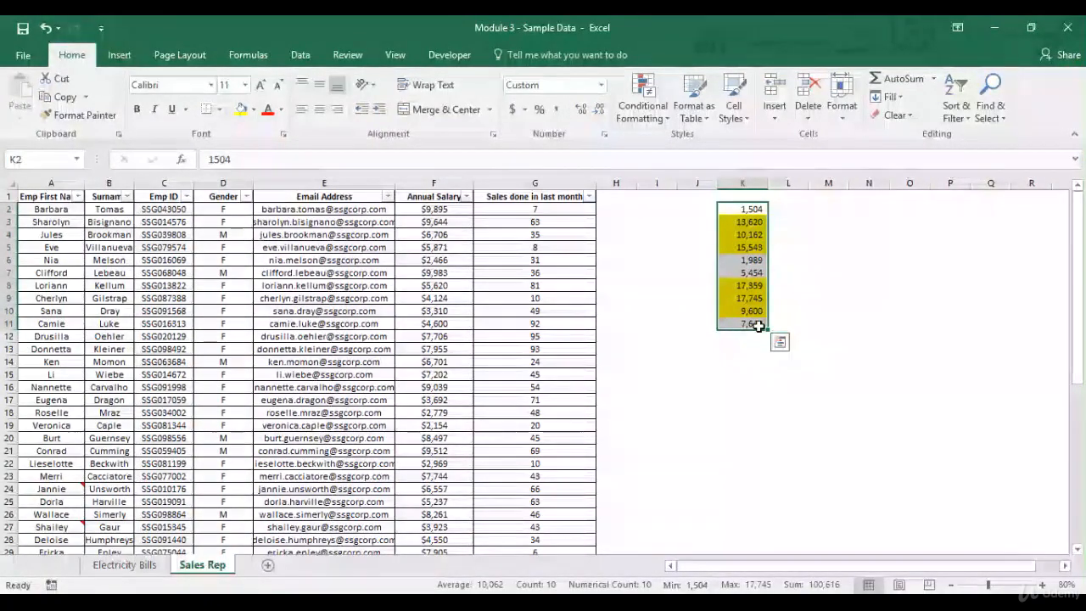
Set up a Greater Than conditional formatting rule on the Annual Salary values F2:F51 with a threshold of $9000
left_click(460, 213)
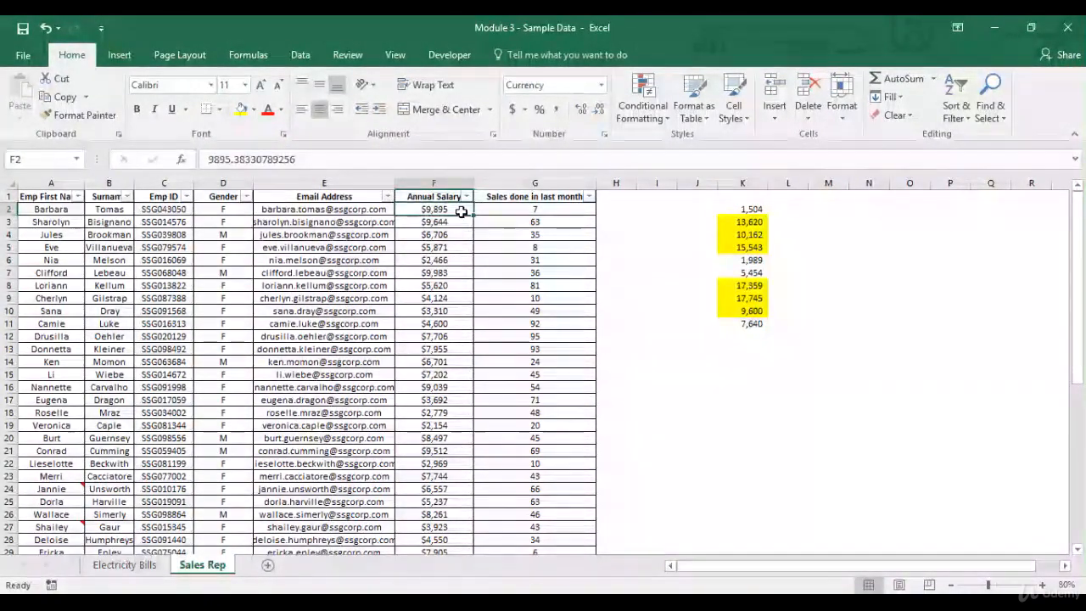
key("ctrl+shift+Down")
key("ctrl+shift+Up")
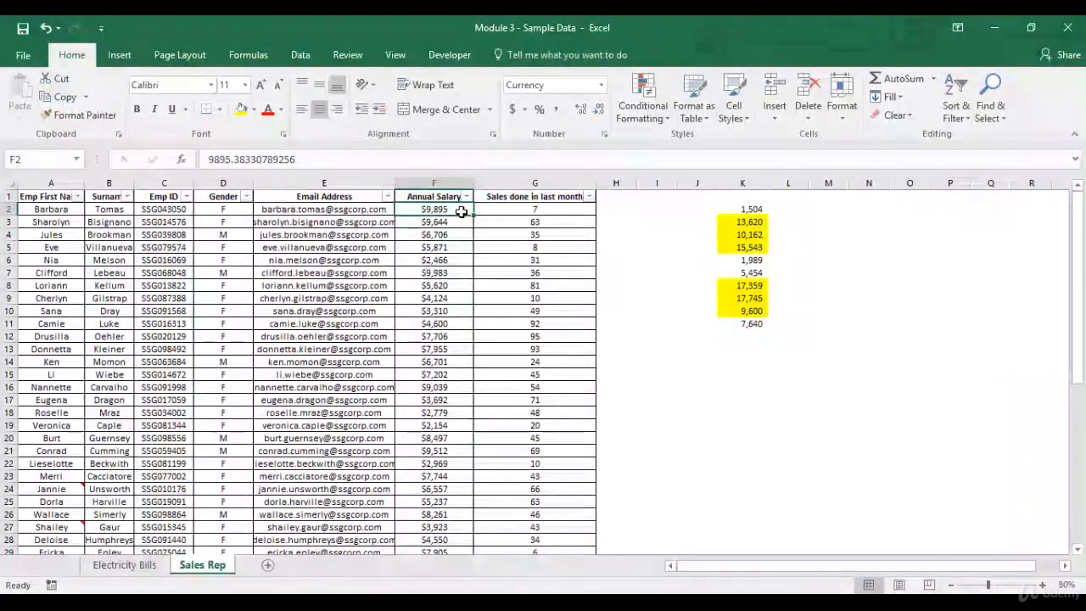
key("ctrl+shift+Down")
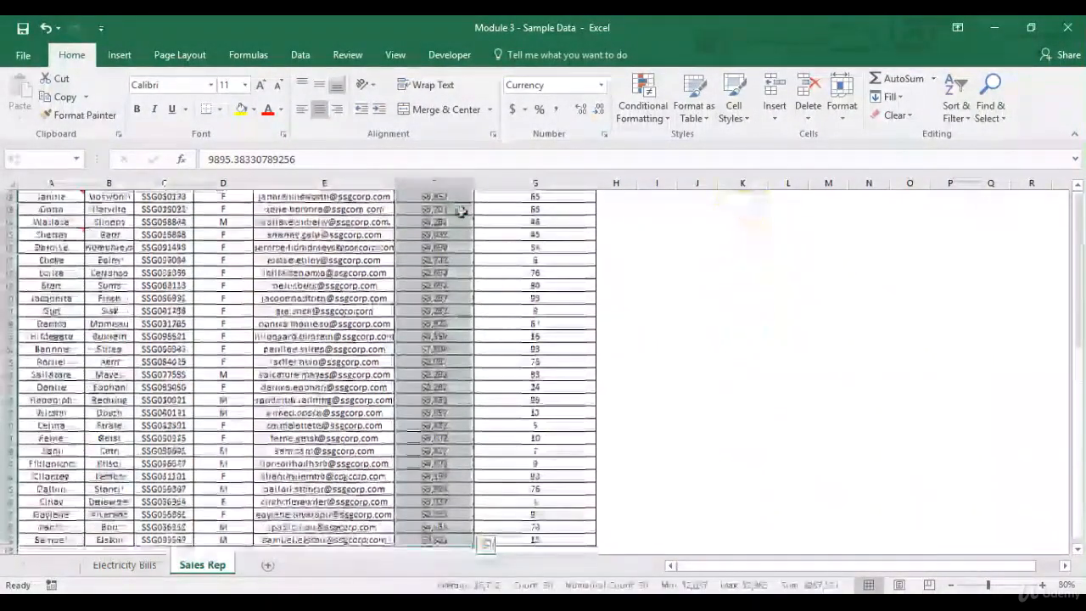
left_click(658, 118)
mouse_move(661, 147)
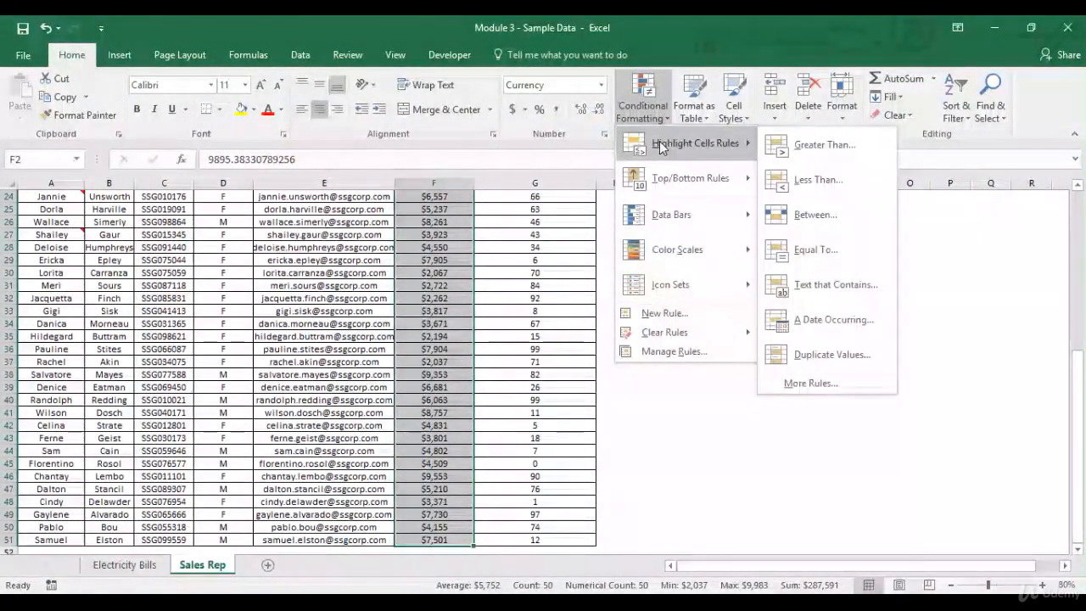
left_click(804, 151)
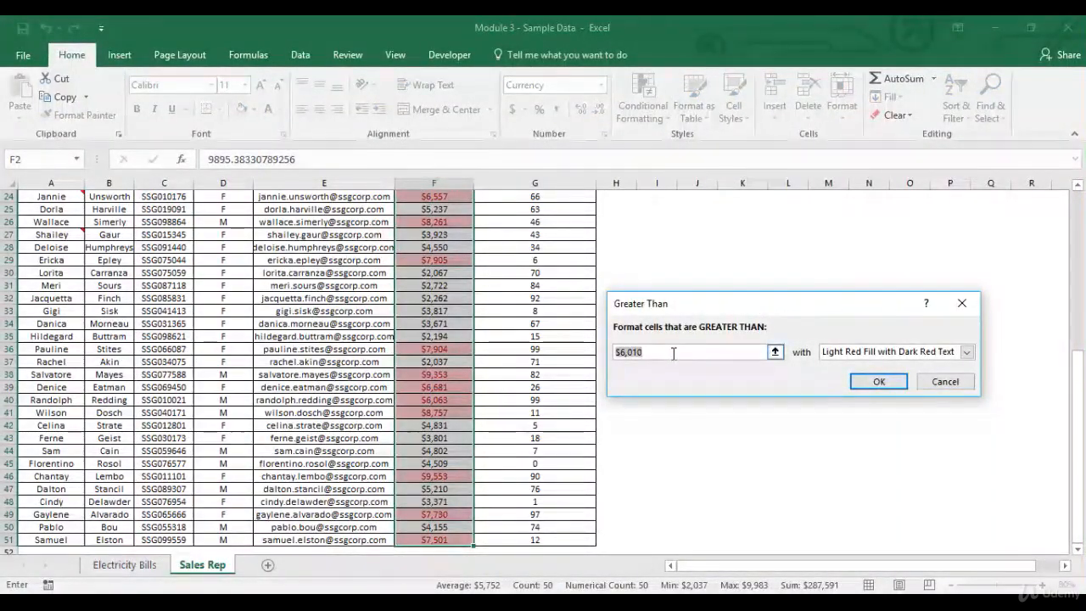
key("BackSpace")
key("BackSpace")
key("BackSpace")
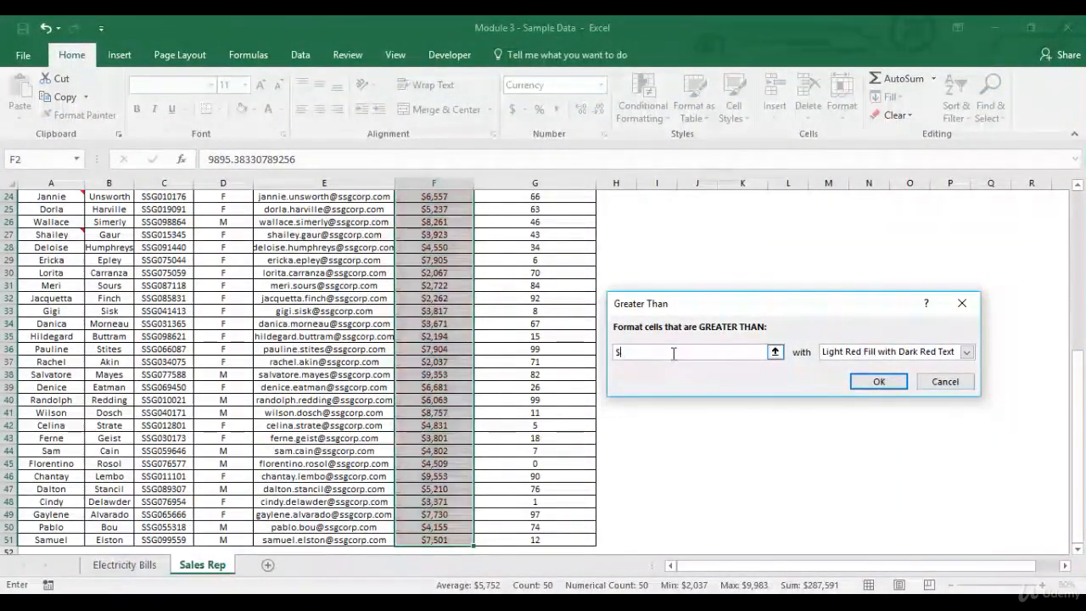
type("9000")
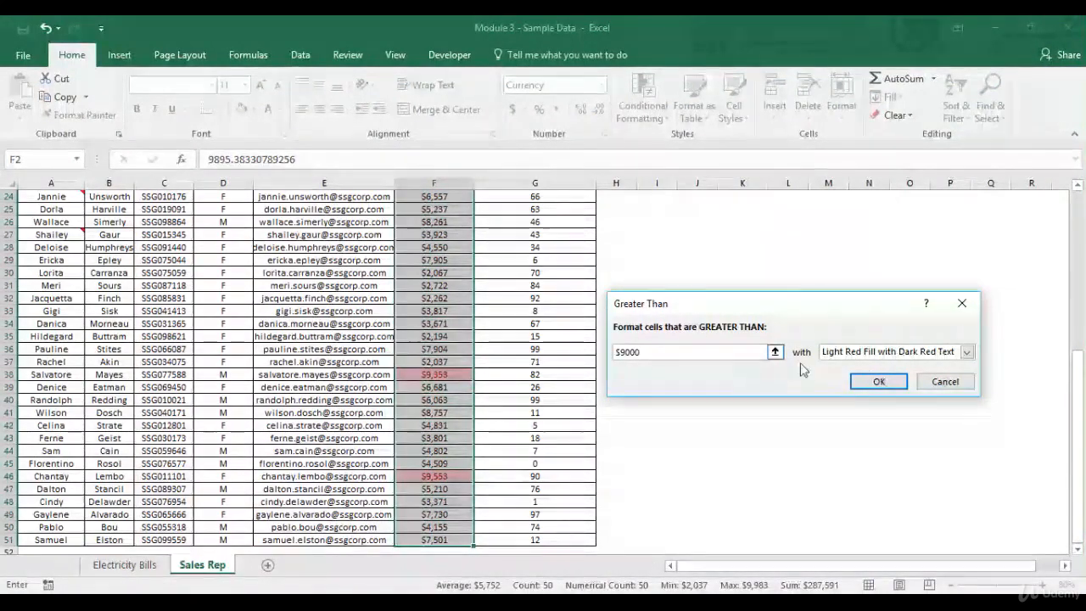
Give the Greater Than rule a custom format with yellow fill and apply it to the salaries
left_click(968, 354)
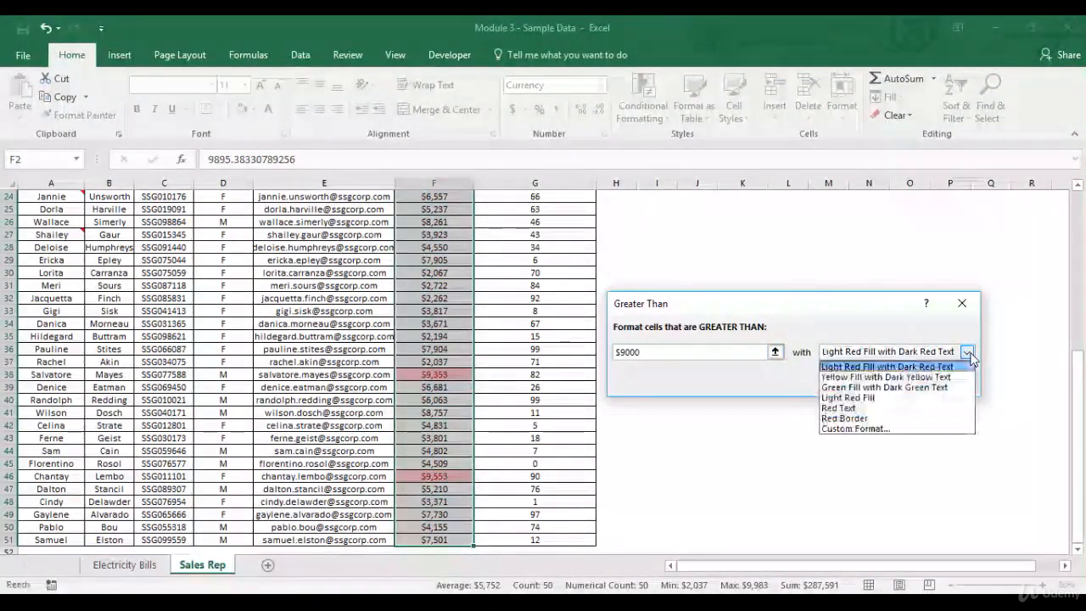
left_click(895, 429)
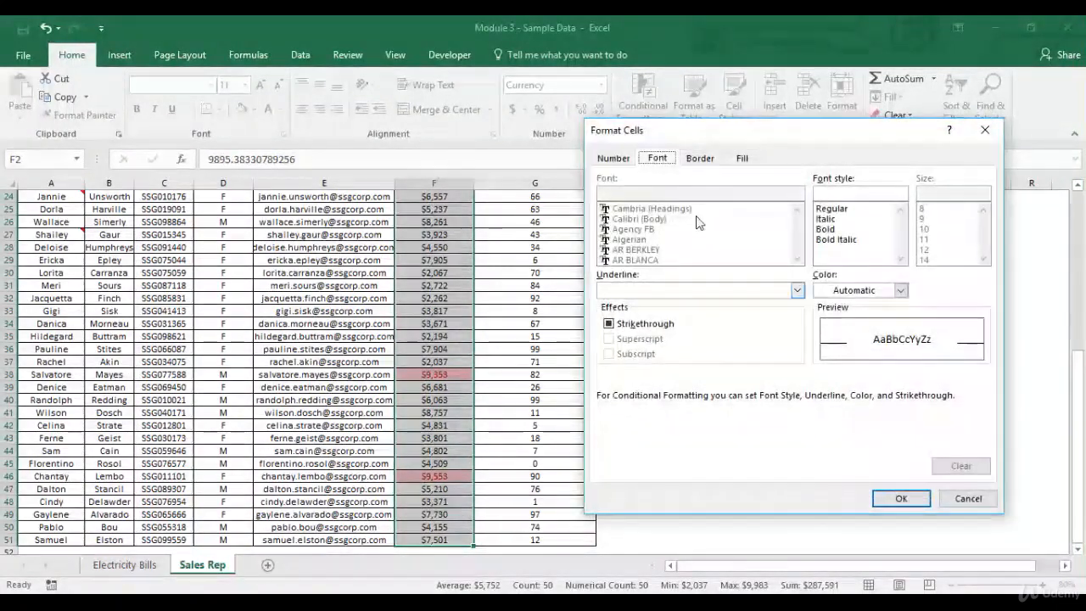
left_click(742, 158)
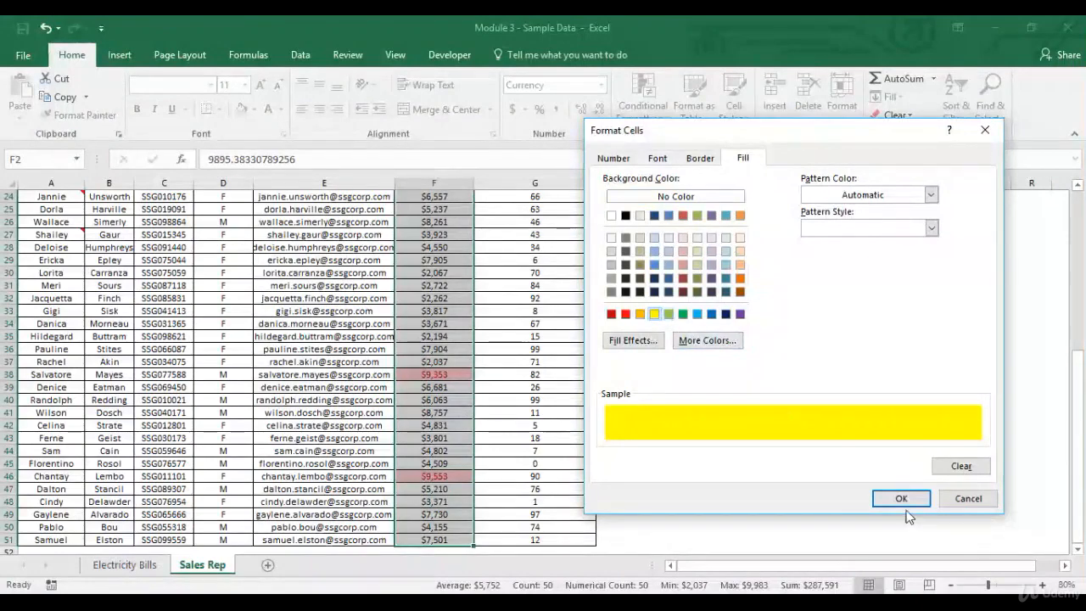
left_click(902, 498)
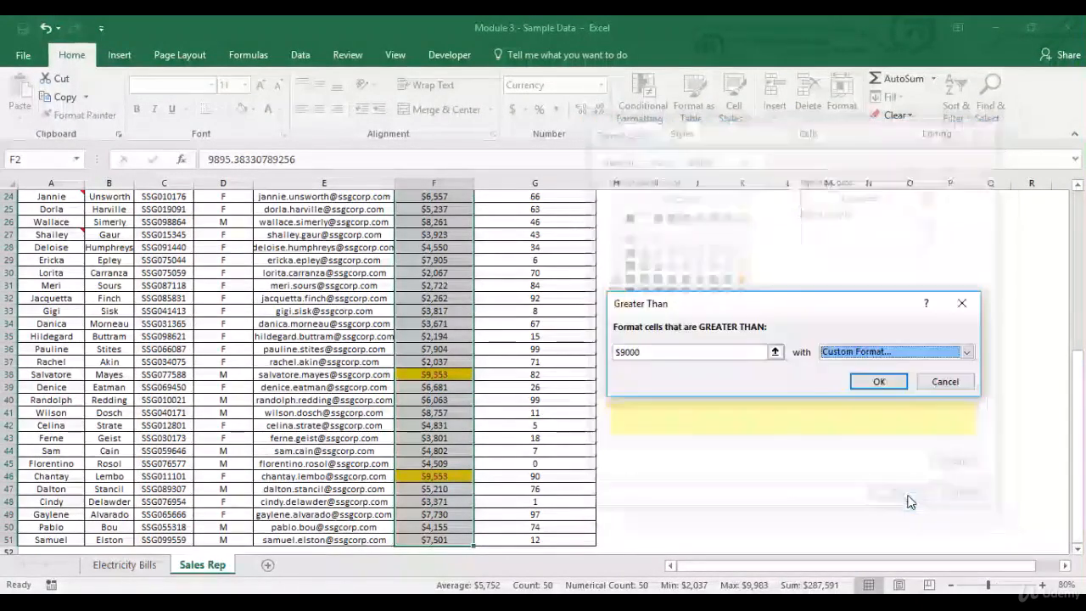
left_click(879, 381)
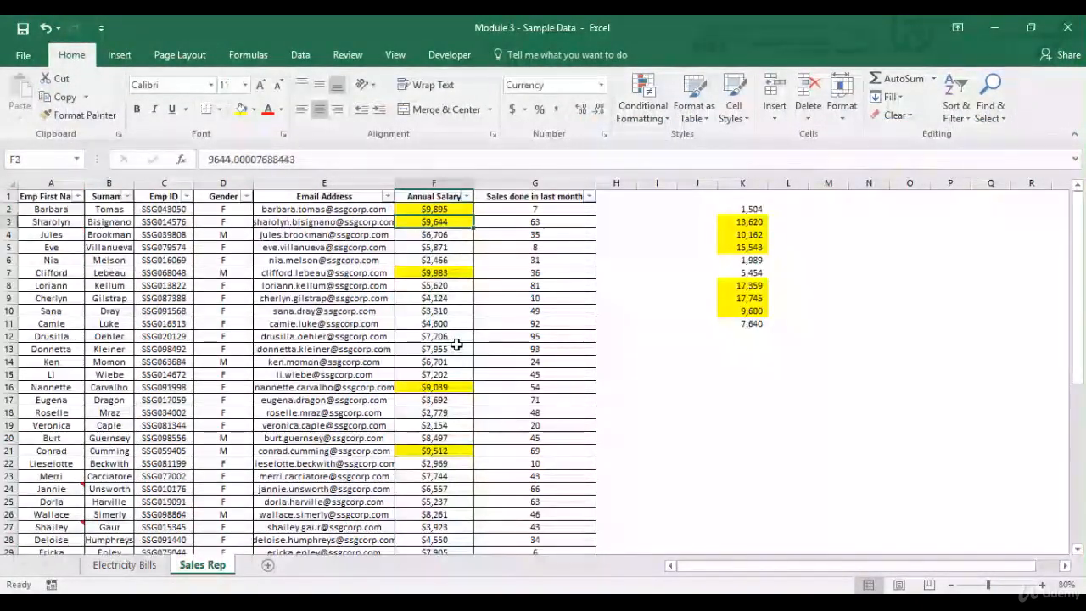
Examine the highlighted cells down the whole Annual Salary column and return to its header
key("Down")
key("Down")
key("Down")
key("Down")
key("Down")
key("Down")
key("Down")
key("Down")
key("Down")
key("Down")
key("Down")
key("Down")
key("Down")
key("Down")
key("Down")
key("Down")
key("Down")
key("Down")
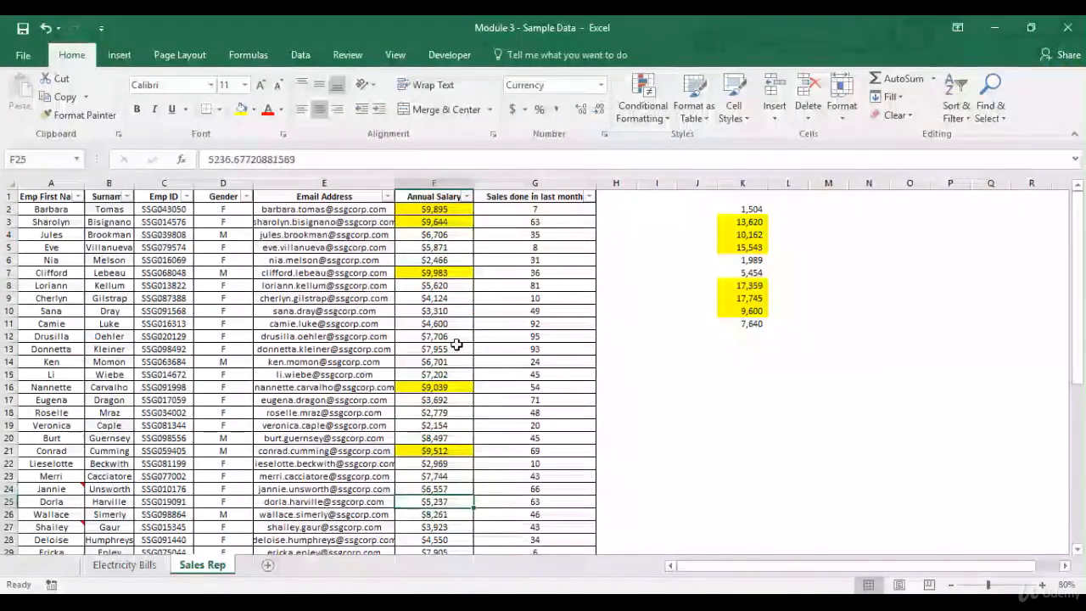
key("Down")
key("Down")
key("Down")
key("Down")
key("Down")
key("Down")
key("Down")
key("Down")
key("Down")
key("Down")
key("Down")
key("Down")
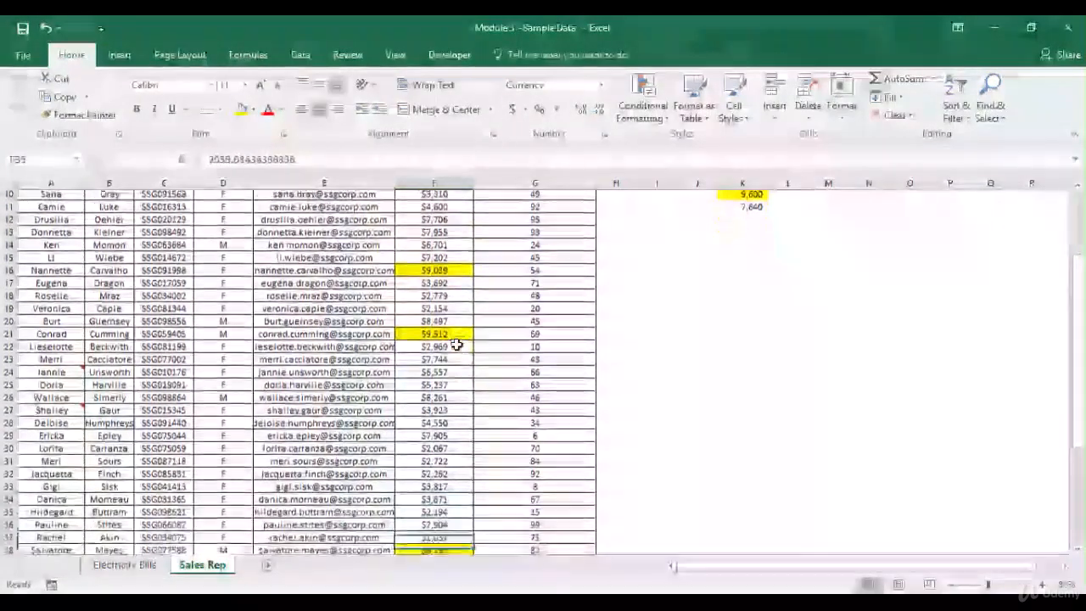
key("Down")
key("Down")
key("Down")
key("Down")
key("Down")
key("Down")
key("Down")
key("Down")
key("Down")
key("Down")
key("Down")
key("Down")
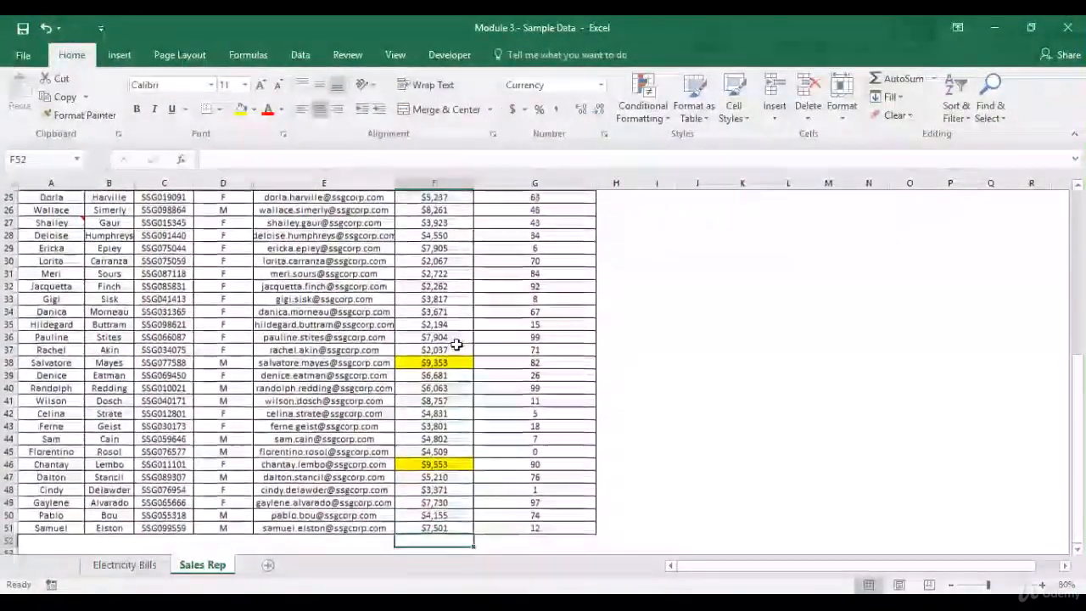
key("Up")
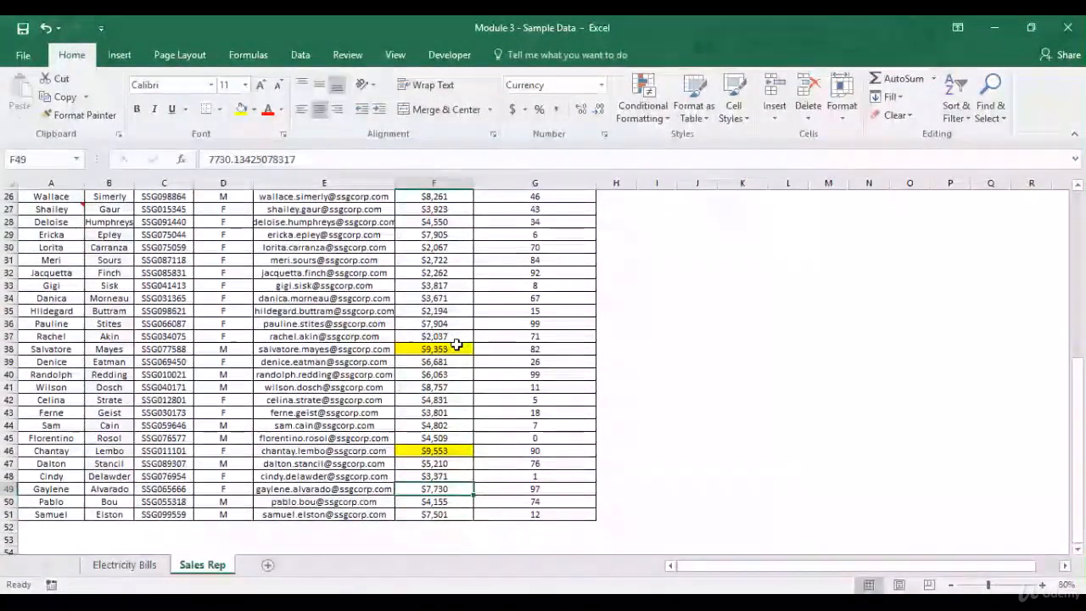
key("ctrl+Up")
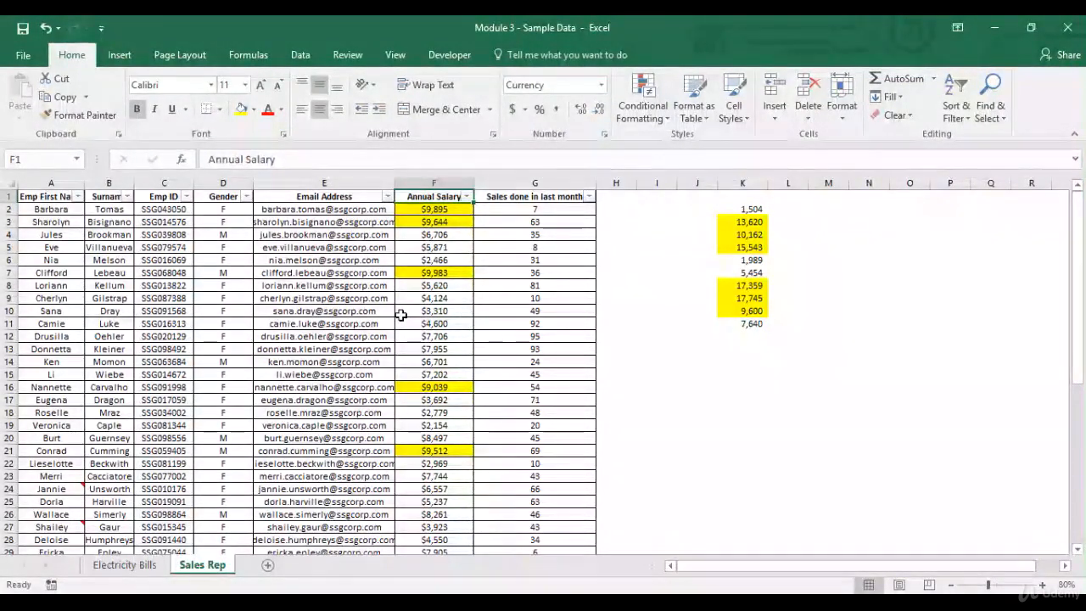
Switch to the Electricity Bills sheet and review the months, the year headings and the 2012 and 2013 bill amounts
left_click(134, 567)
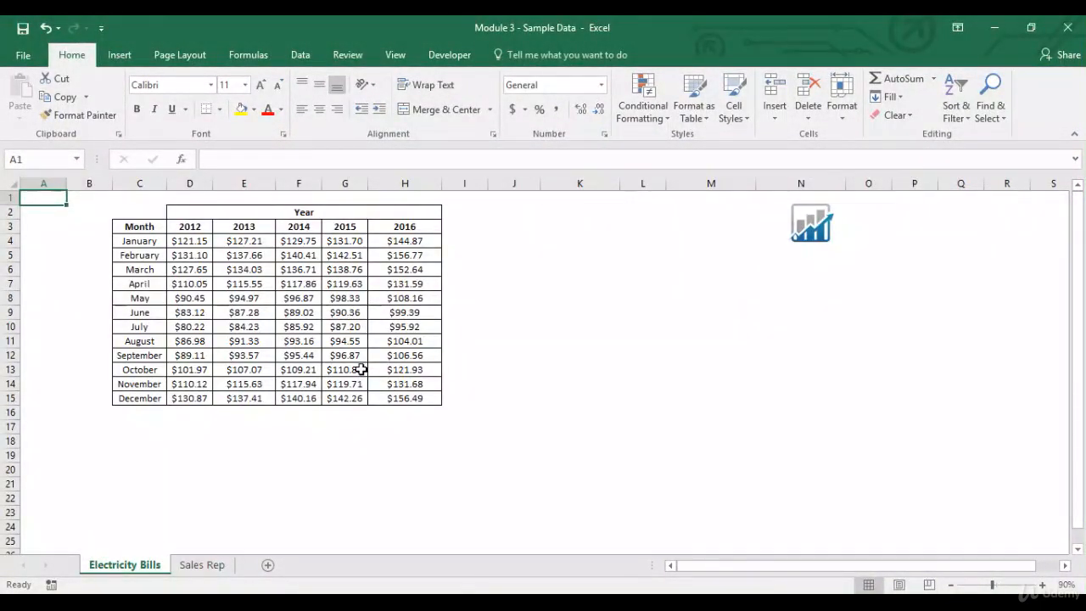
left_click_drag(150, 255, 144, 398)
left_click_drag(197, 226, 382, 231)
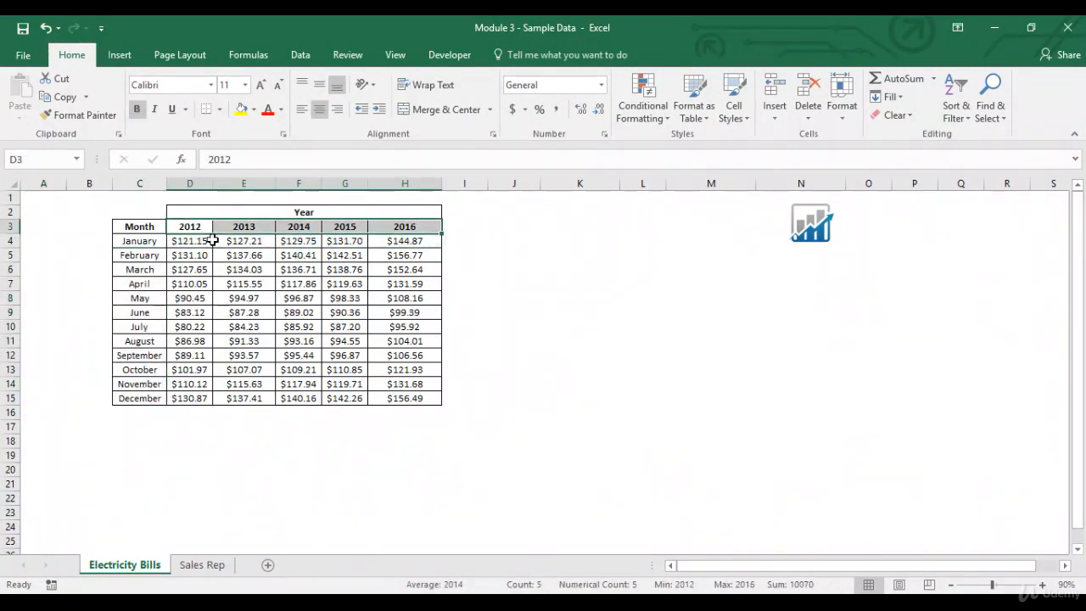
left_click_drag(202, 243, 197, 398)
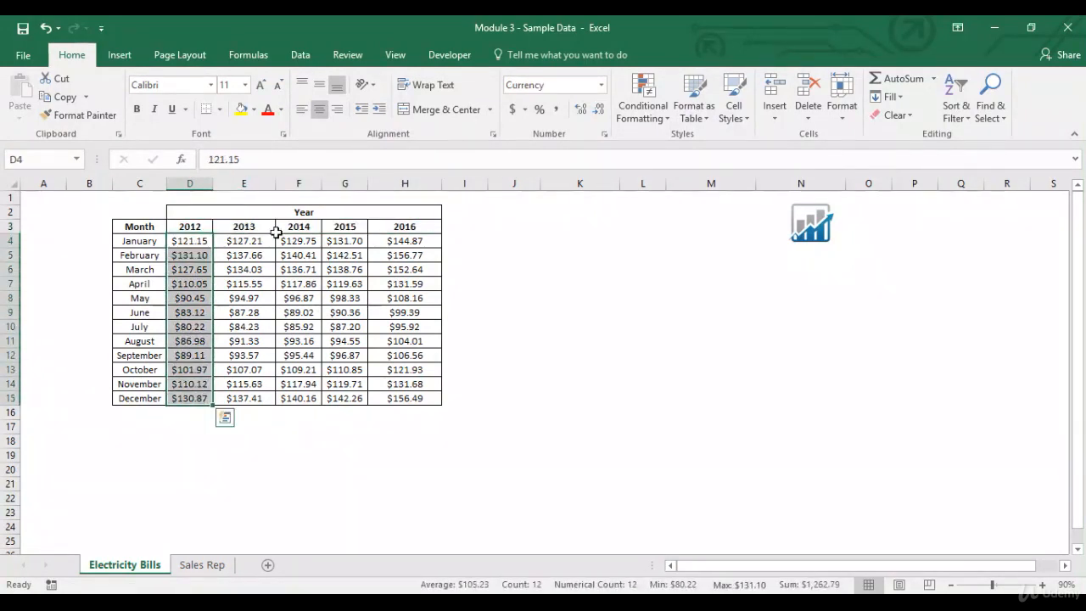
left_click_drag(245, 241, 270, 399)
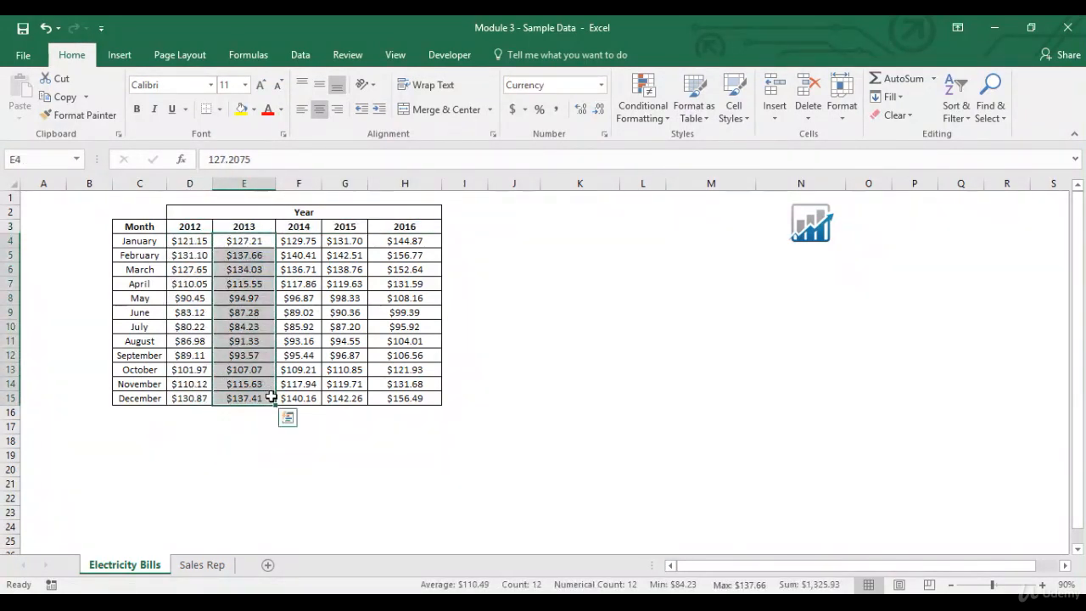
left_click(264, 399)
left_click(193, 227)
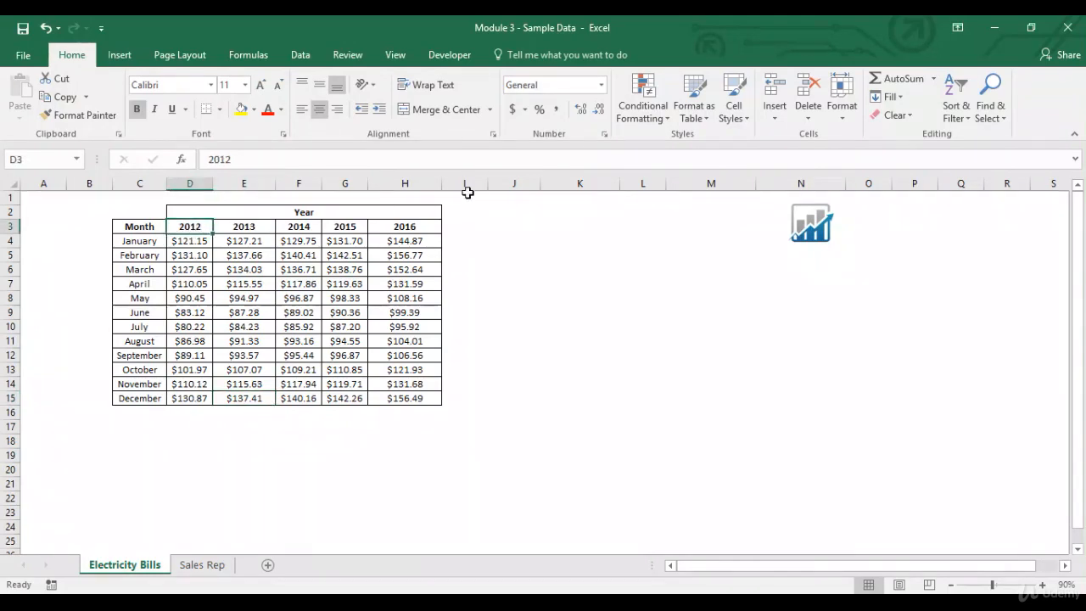
left_click(645, 116)
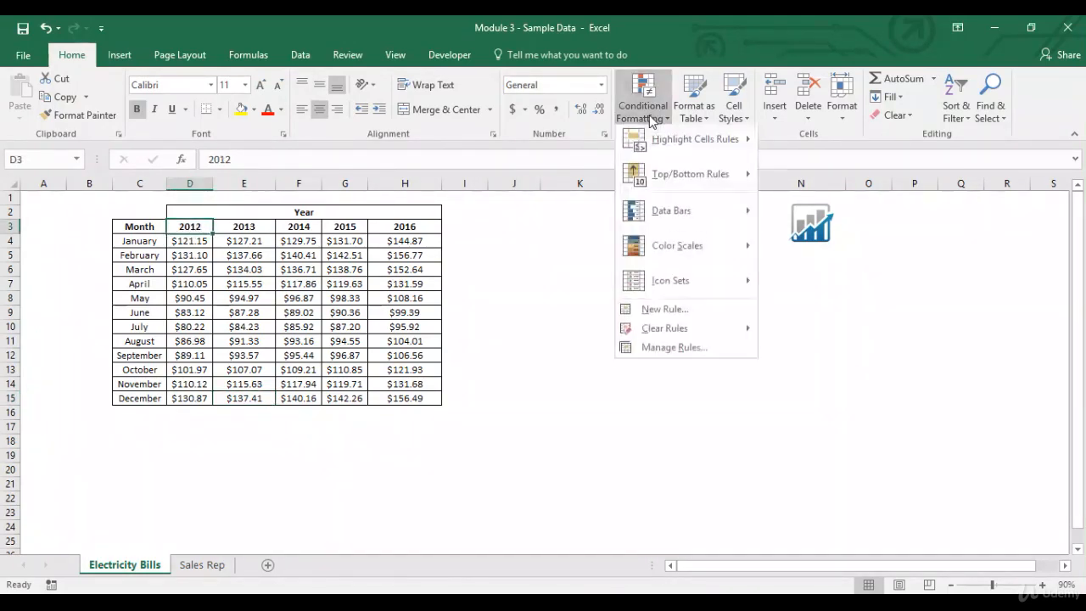
mouse_move(676, 151)
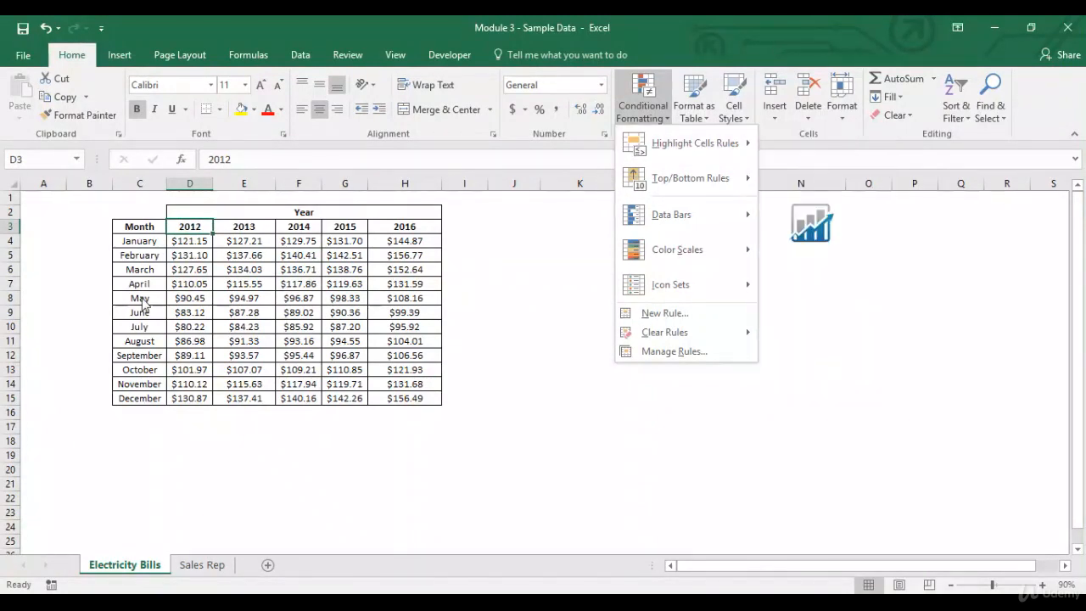
left_click(187, 231)
Highlight the 2012 bills in D4:D15 with a Greater Than rule using Light Red Fill with Dark Red Text
left_click_drag(189, 241, 206, 405)
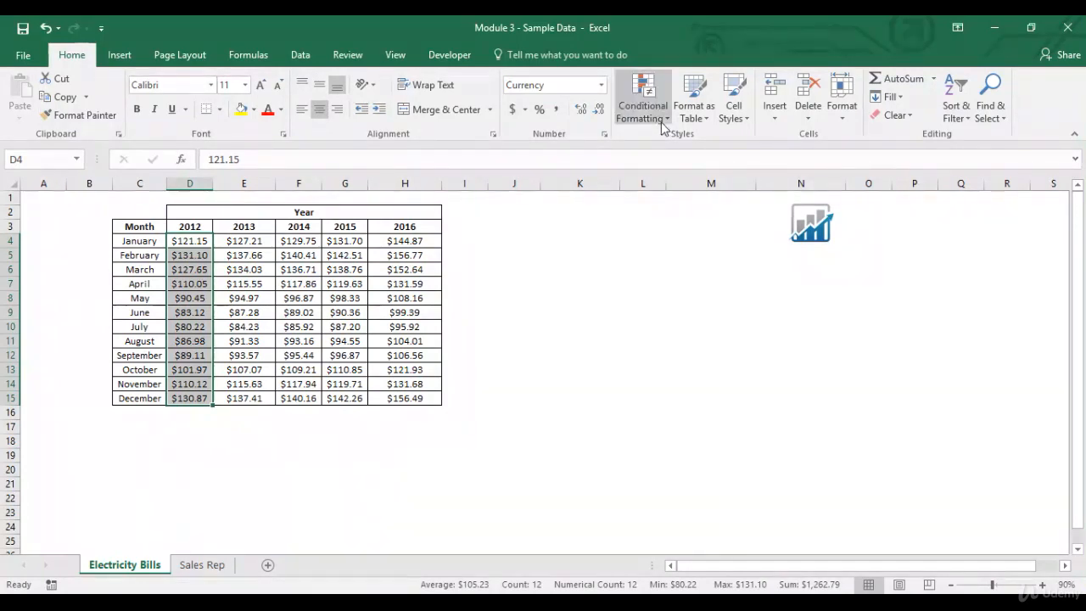
left_click(643, 102)
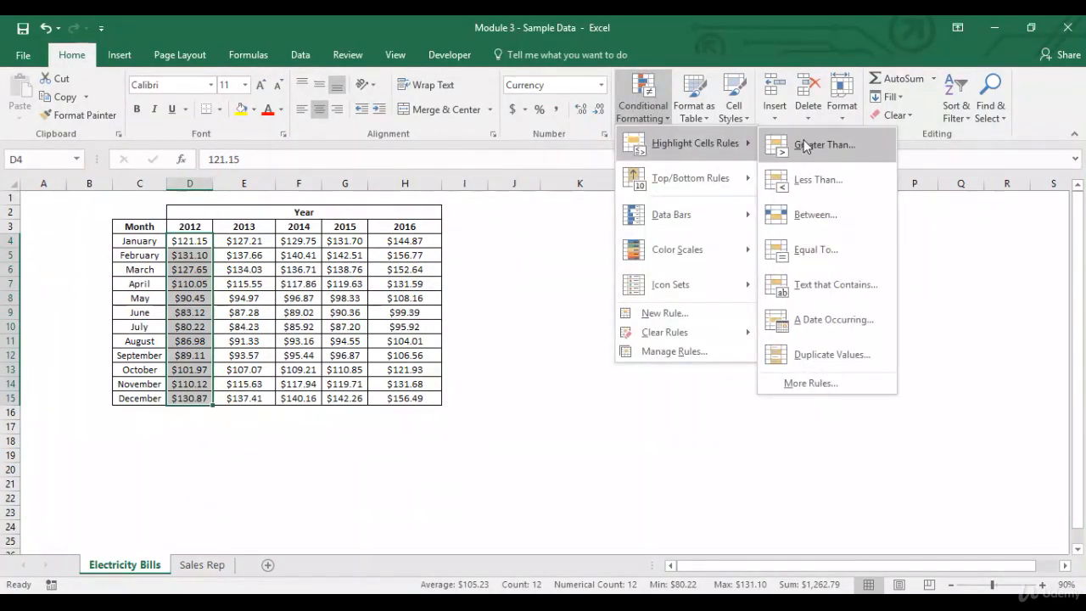
left_click(804, 146)
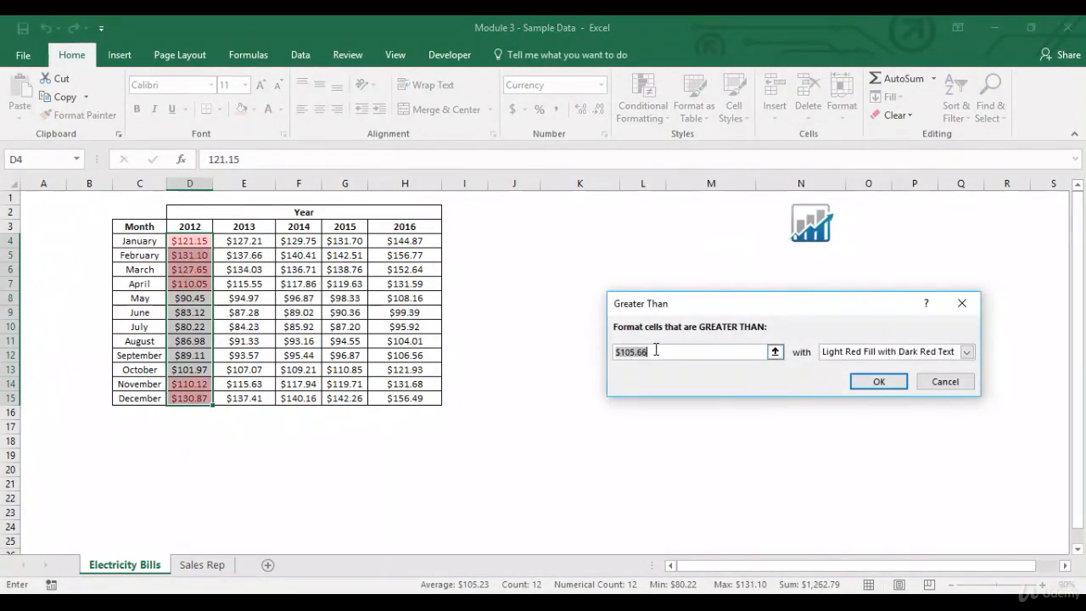
key("BackSpace")
key("BackSpace")
type("10")
left_click(891, 381)
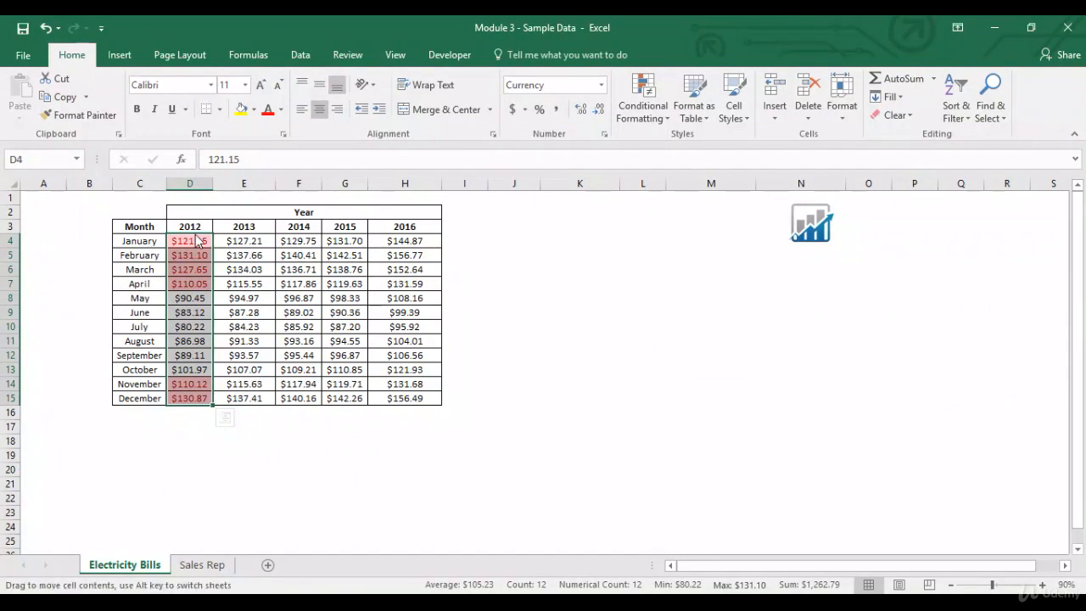
Copy the formatting of the 2012 bills D4:D15 to the 2013 bills E4:E15 with Format Painter
left_click_drag(194, 240, 201, 395)
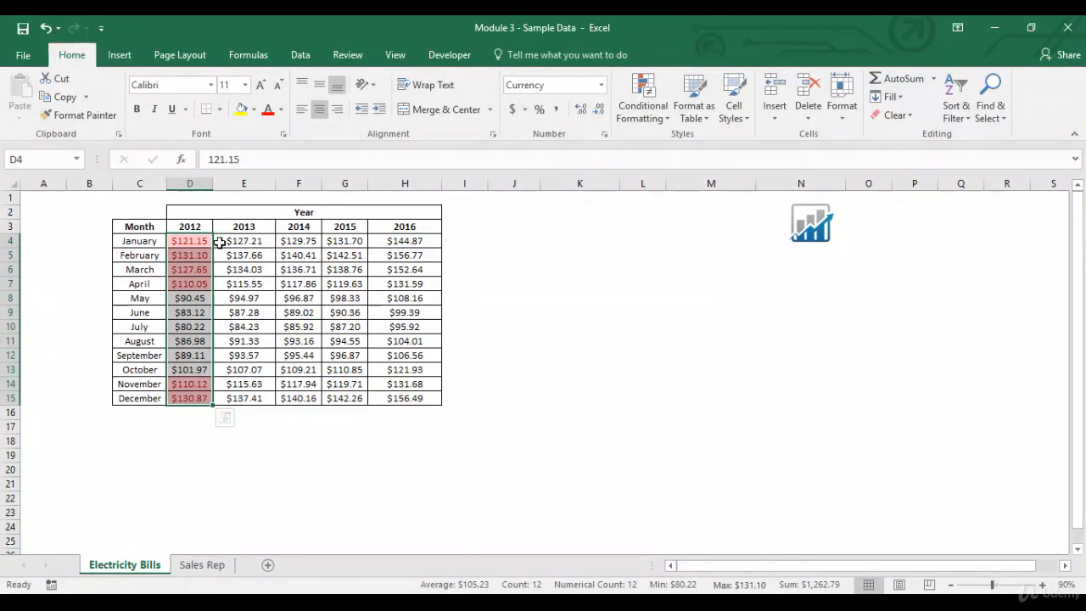
left_click_drag(264, 239, 245, 395)
left_click_drag(191, 244, 192, 396)
mouse_move(189, 243)
left_mouse_down()
mouse_move(192, 413)
mouse_move(192, 396)
left_mouse_up()
left_click(85, 121)
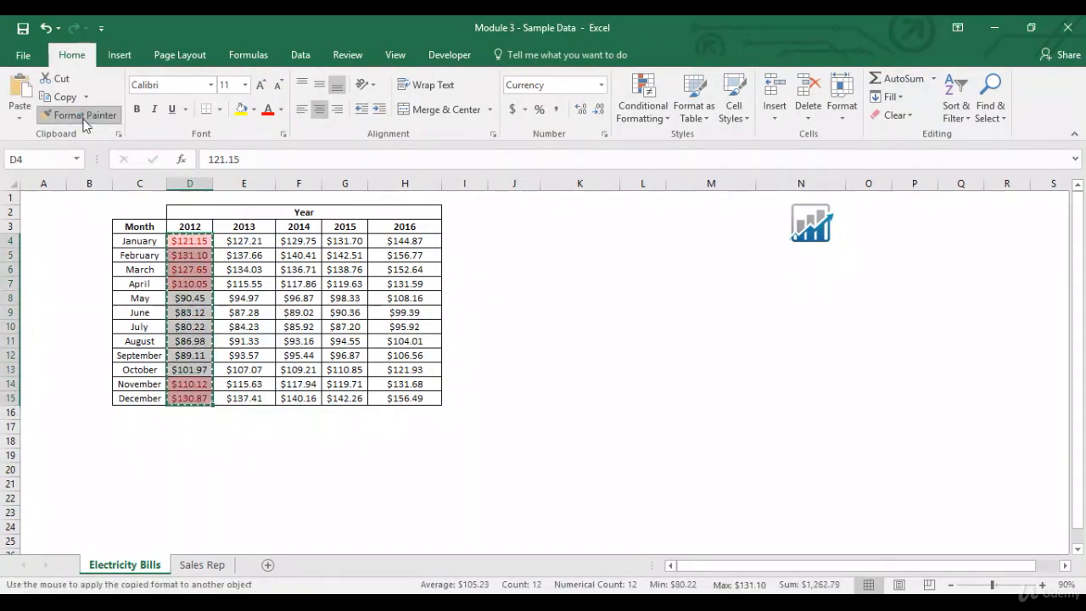
left_click_drag(263, 242, 246, 398)
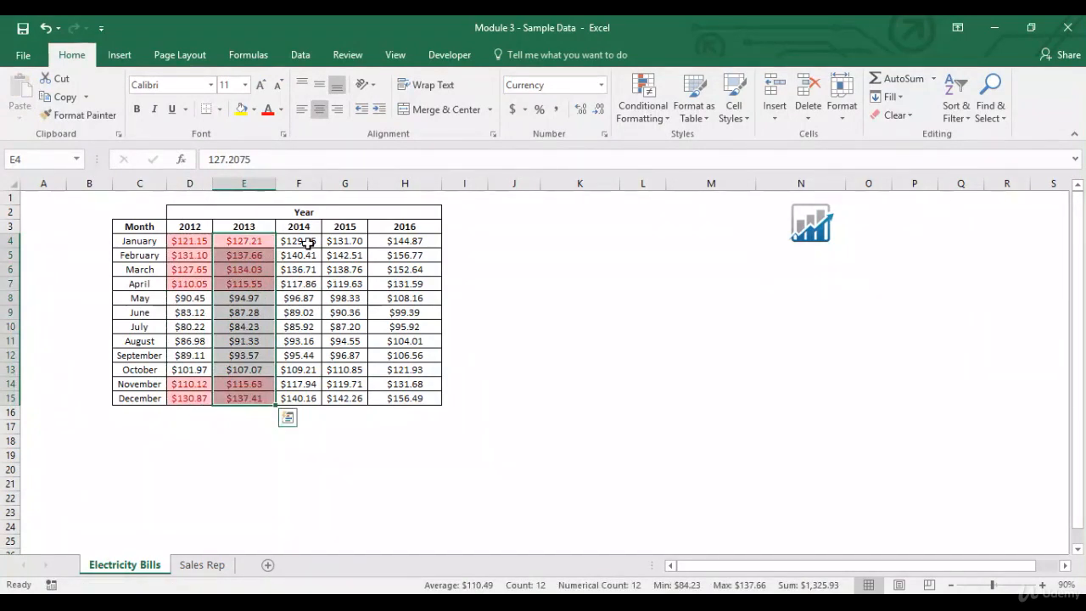
Clear the conditional formatting rules from the entire Electricity Bills sheet
left_click_drag(191, 242, 262, 397)
left_click(660, 121)
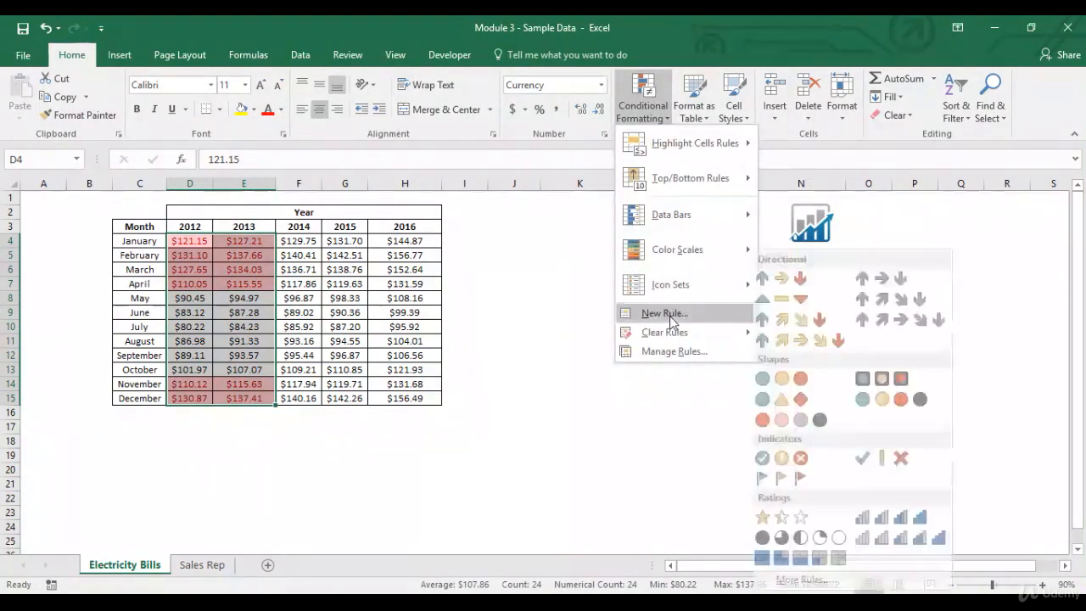
mouse_move(670, 333)
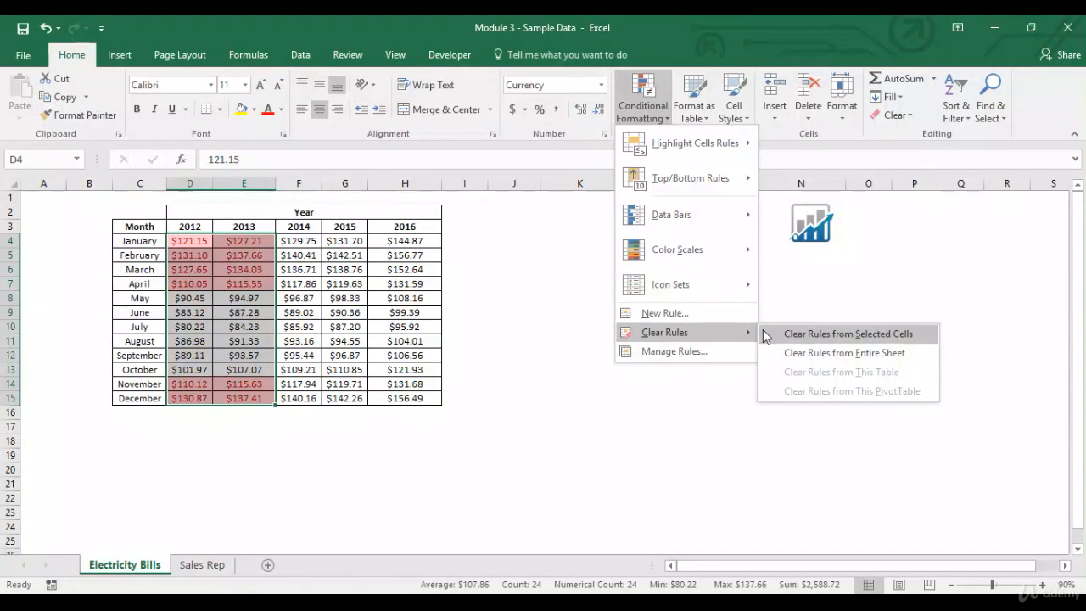
left_click(798, 355)
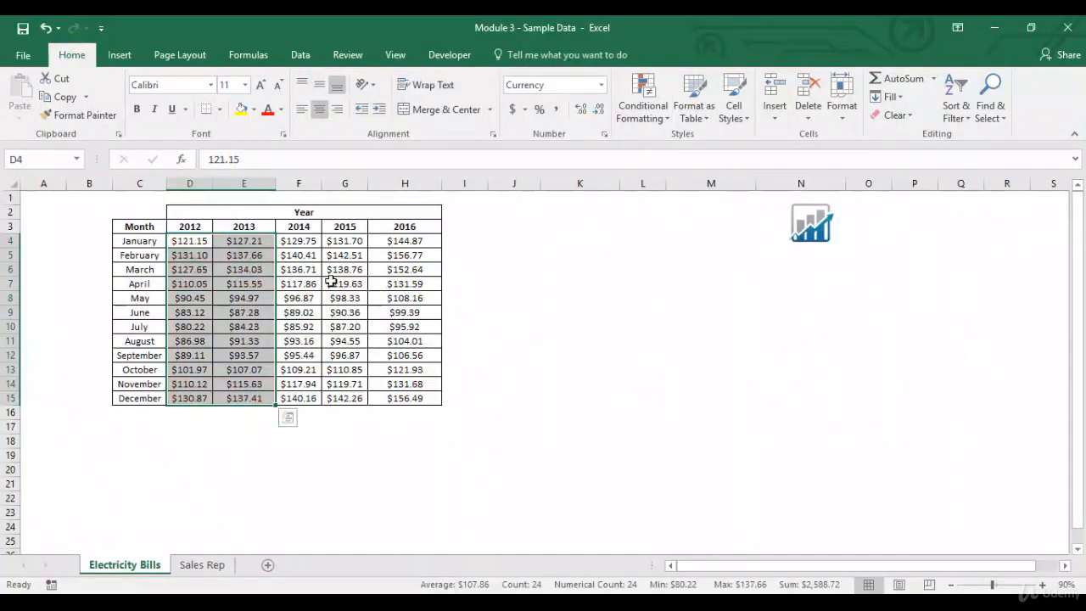
Add a Less Than rule of $90 with Light Red Fill with Dark Red Text to the January 2012 bill in D4
left_click(183, 242)
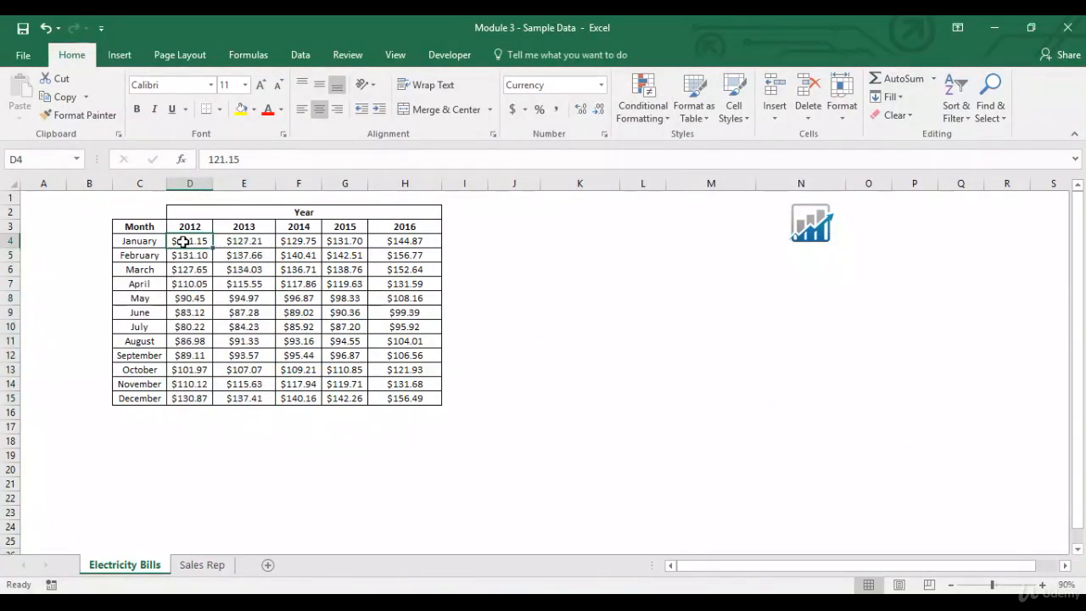
left_click(643, 106)
mouse_move(665, 142)
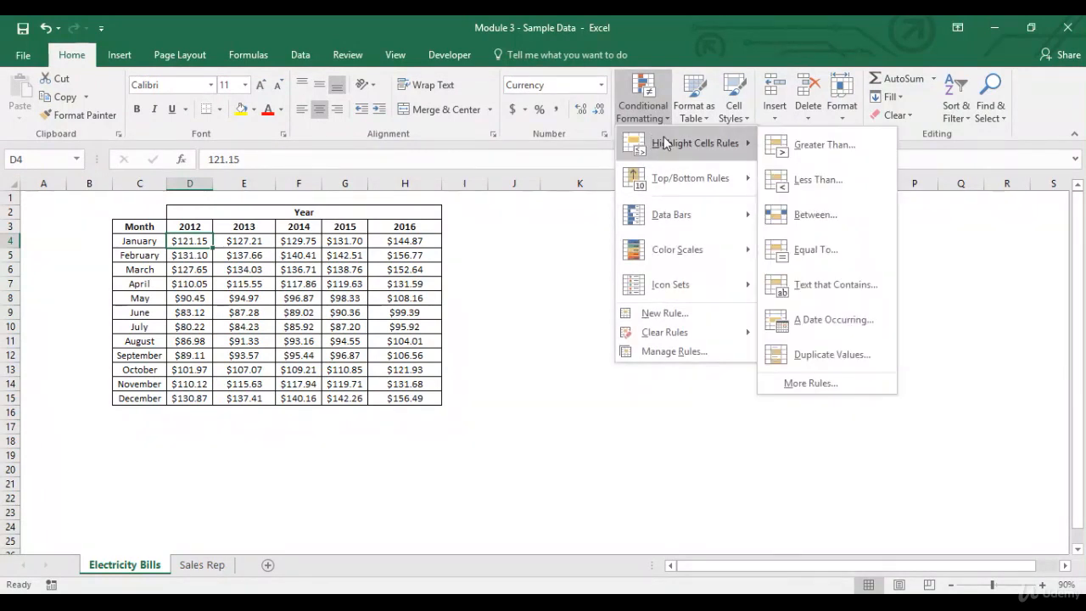
left_click(874, 185)
key("BackSpace")
key("BackSpace")
key("BackSpace")
key("BackSpace")
type("90")
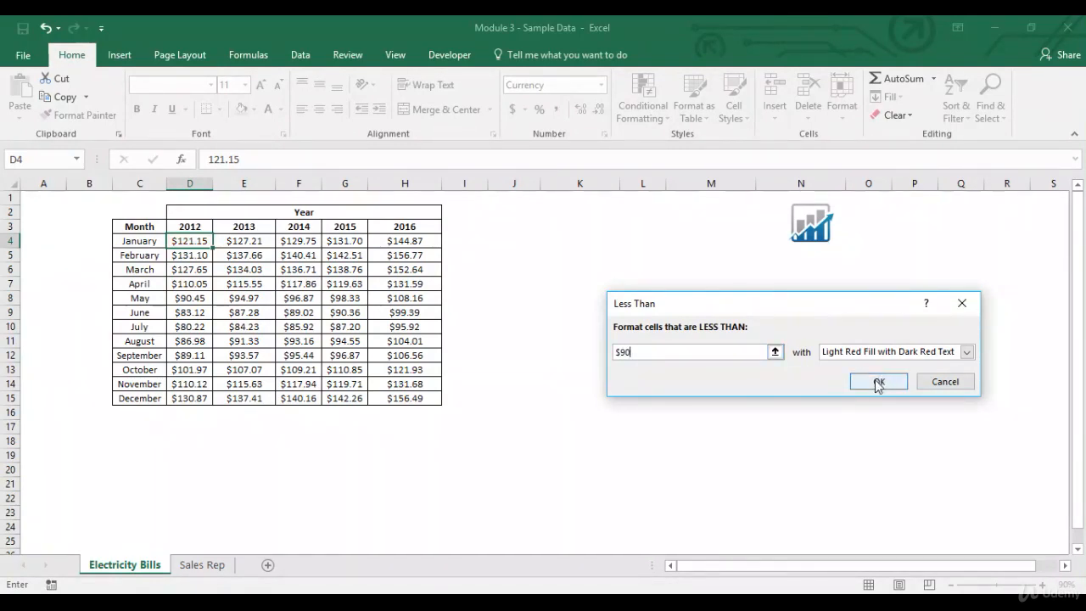
left_click(878, 382)
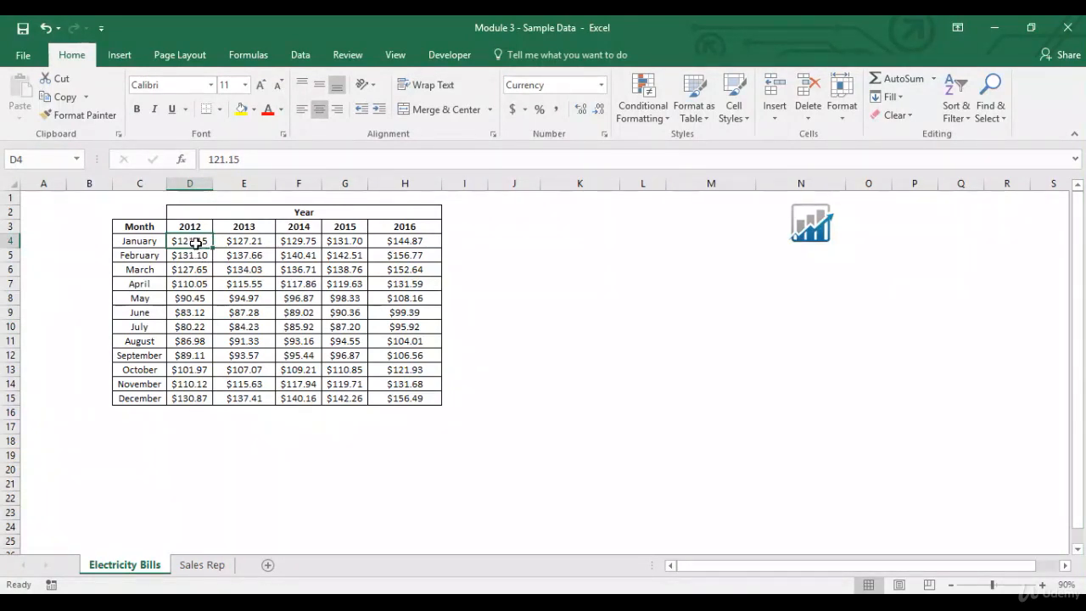
Copy D4's conditional formatting to D5:D15 with Format Painter and check the highlighted June to September bills
left_click(80, 115)
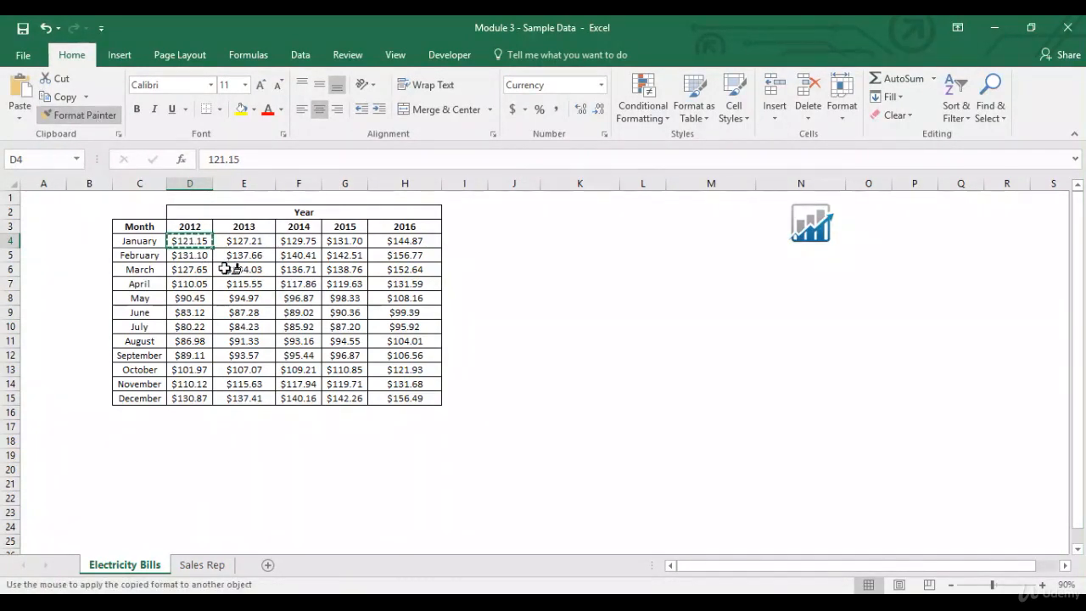
left_click_drag(197, 255, 196, 397)
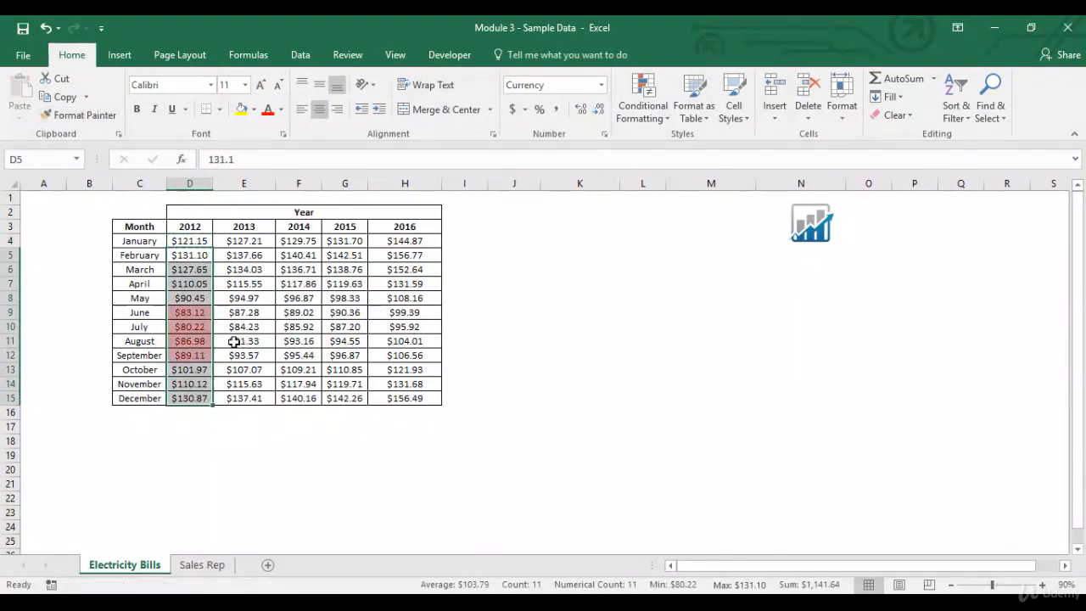
left_click_drag(201, 314, 200, 355)
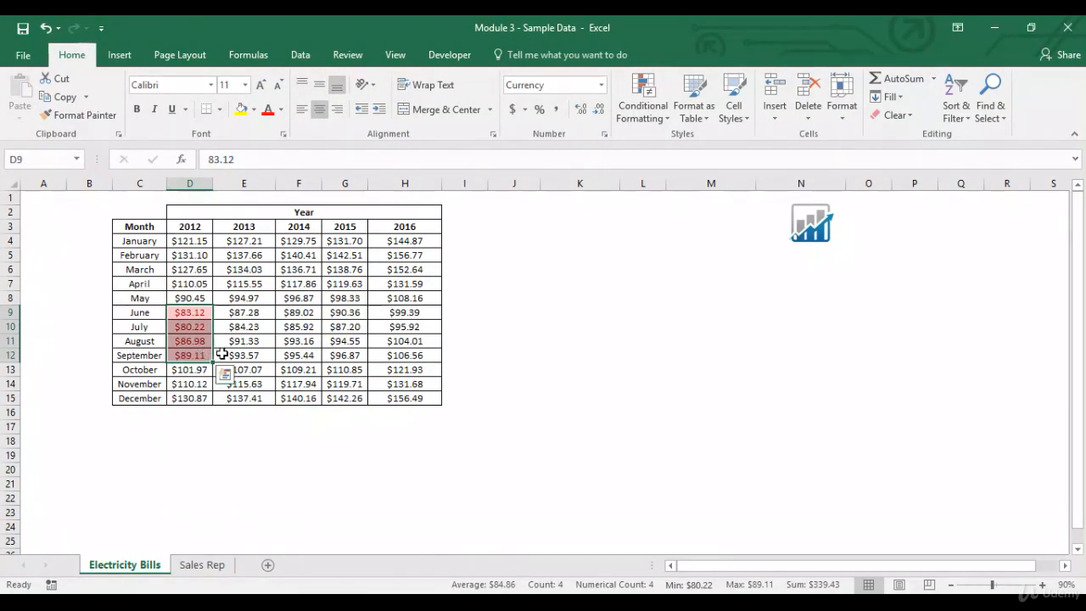
Clear the Less Than rule from the 2012 bills in D4:D15
left_click_drag(202, 243, 200, 397)
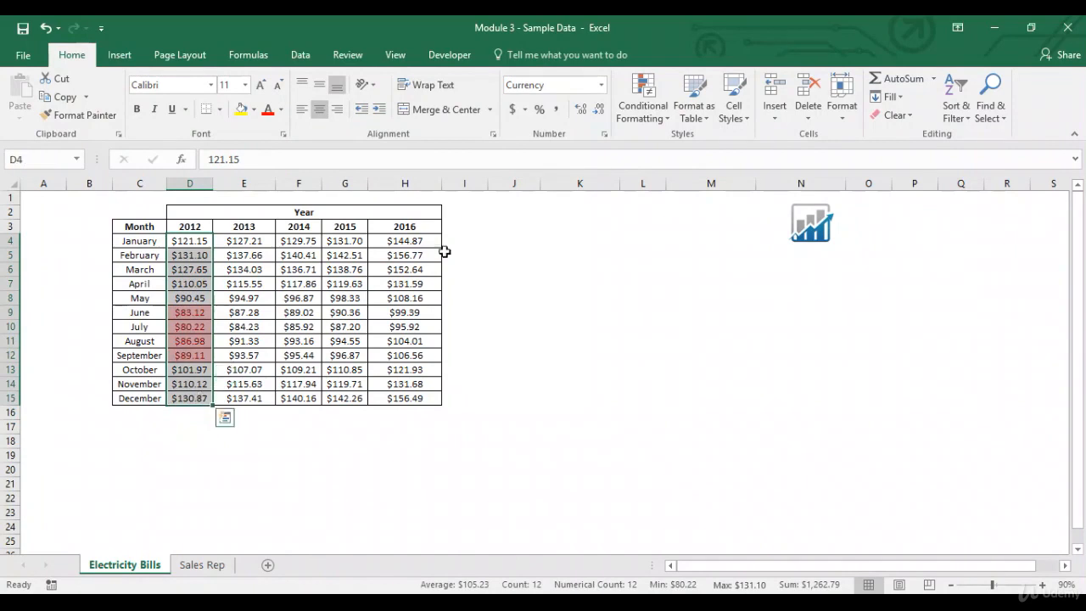
left_click(643, 106)
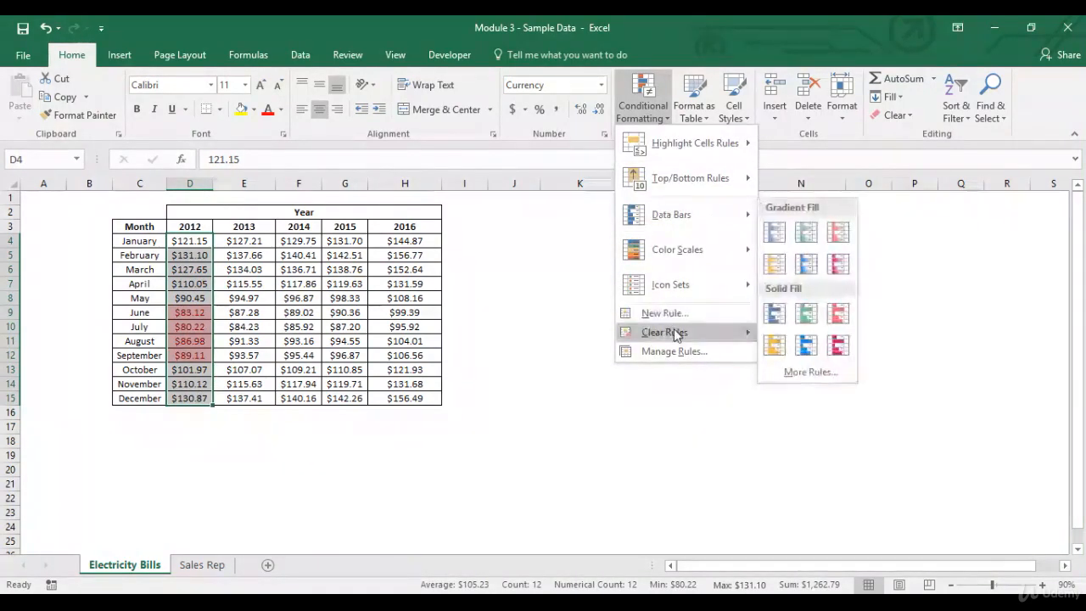
left_click(797, 336)
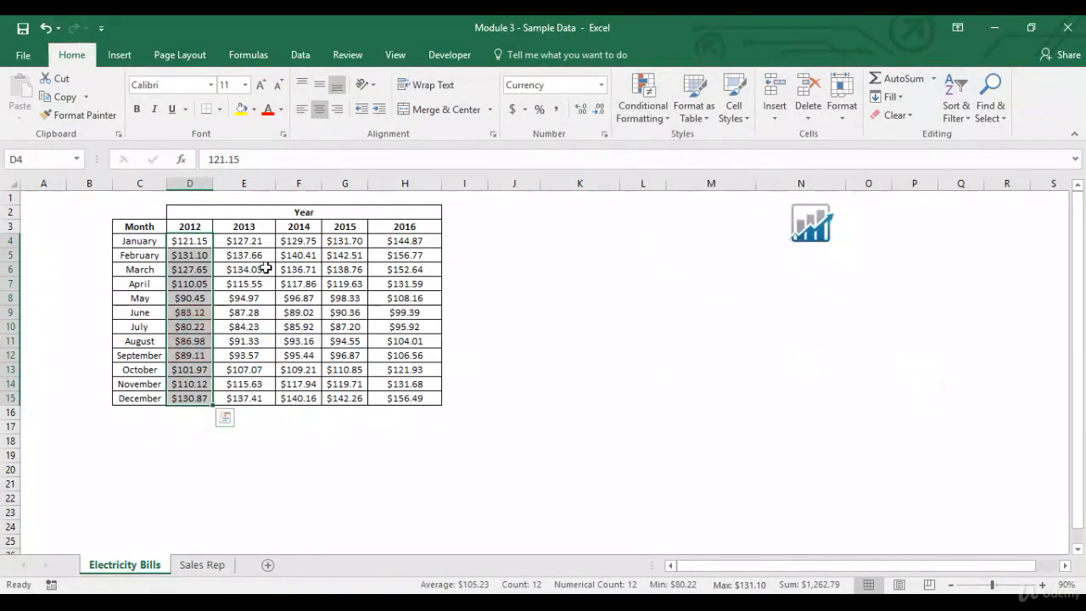
Highlight the 2012 bills in D4:D15 between $93.00 and $118.00 with Light Red Fill with Dark Red Text
left_click(178, 241)
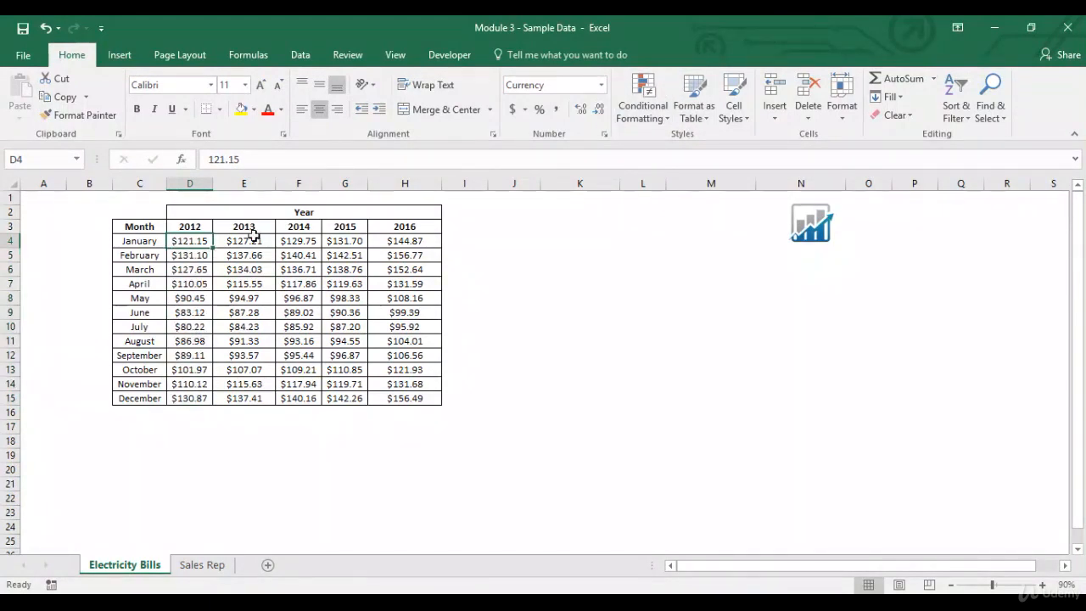
key("shift+Down")
key("shift+Down")
key("shift+Down")
key("shift+Down")
key("shift+Down")
key("shift+Down")
key("shift+Down")
key("shift+Down")
key("shift+Down")
key("shift+Down")
key("shift+Down")
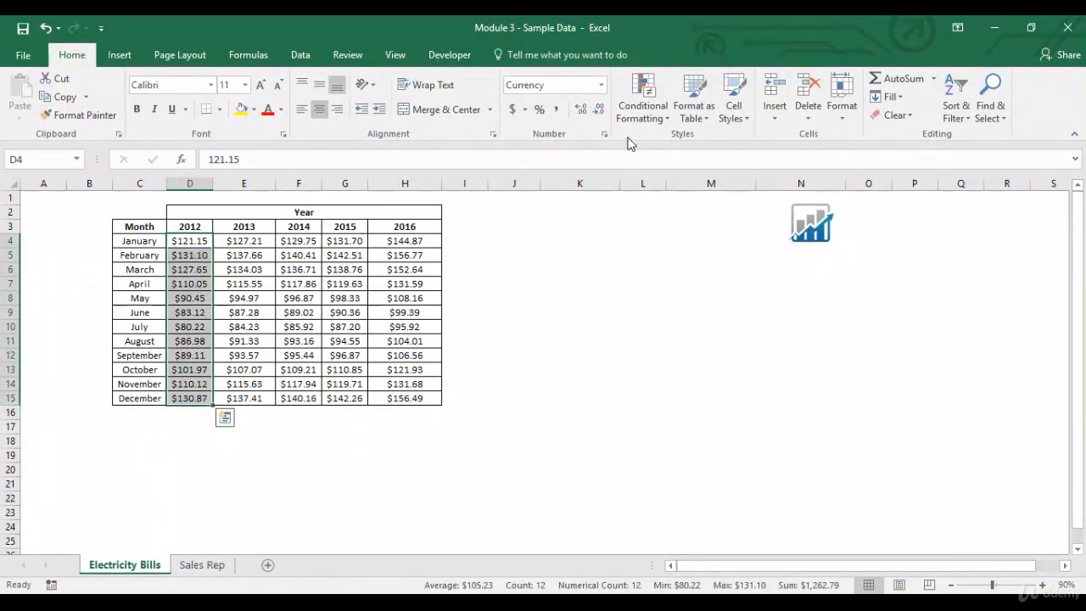
left_click(643, 106)
mouse_move(745, 148)
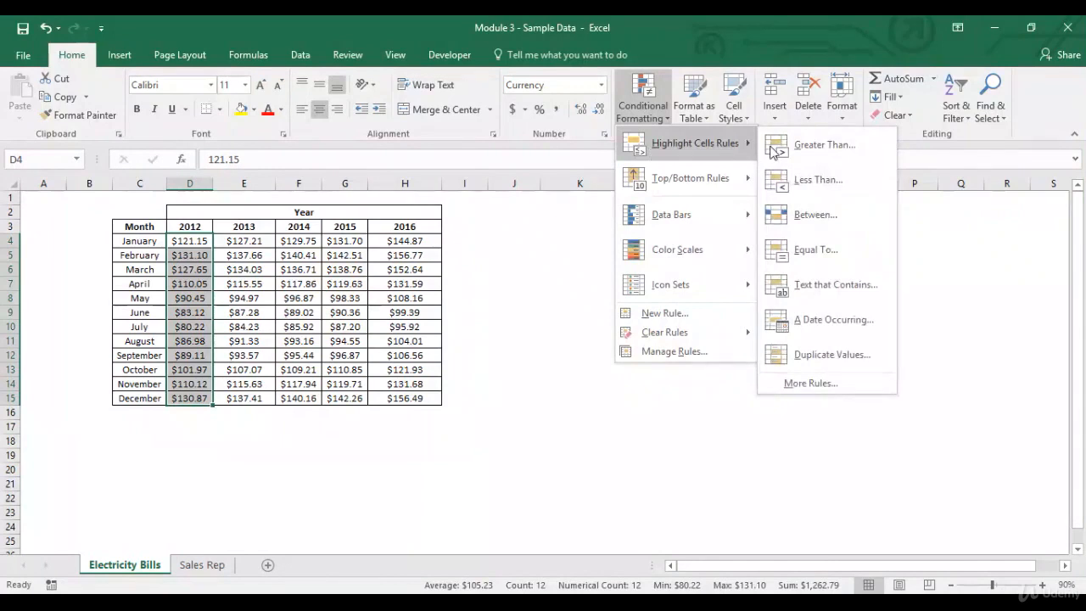
left_click(813, 214)
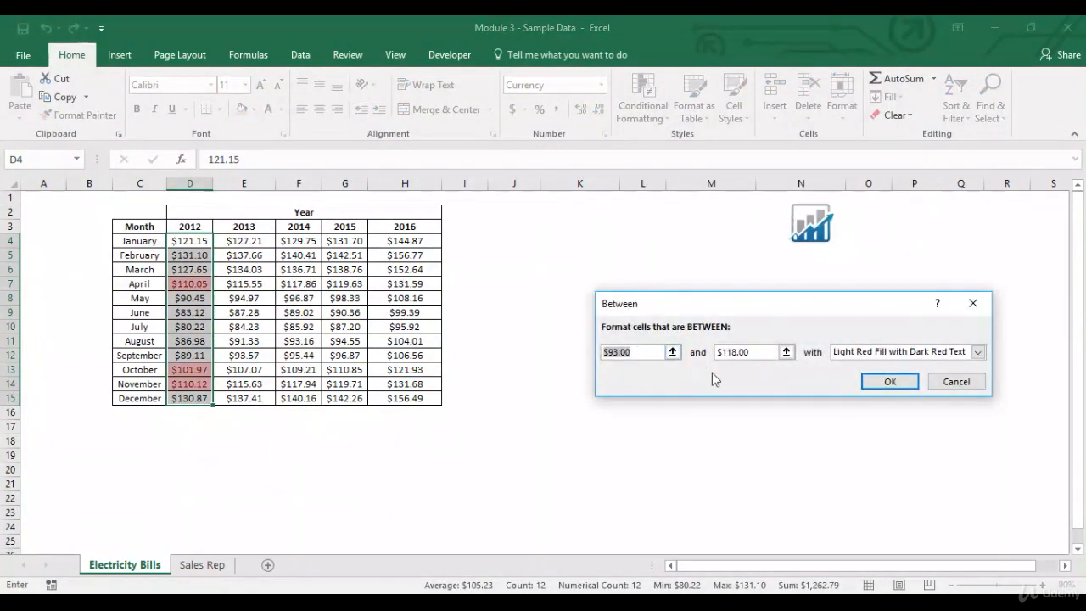
left_click(883, 382)
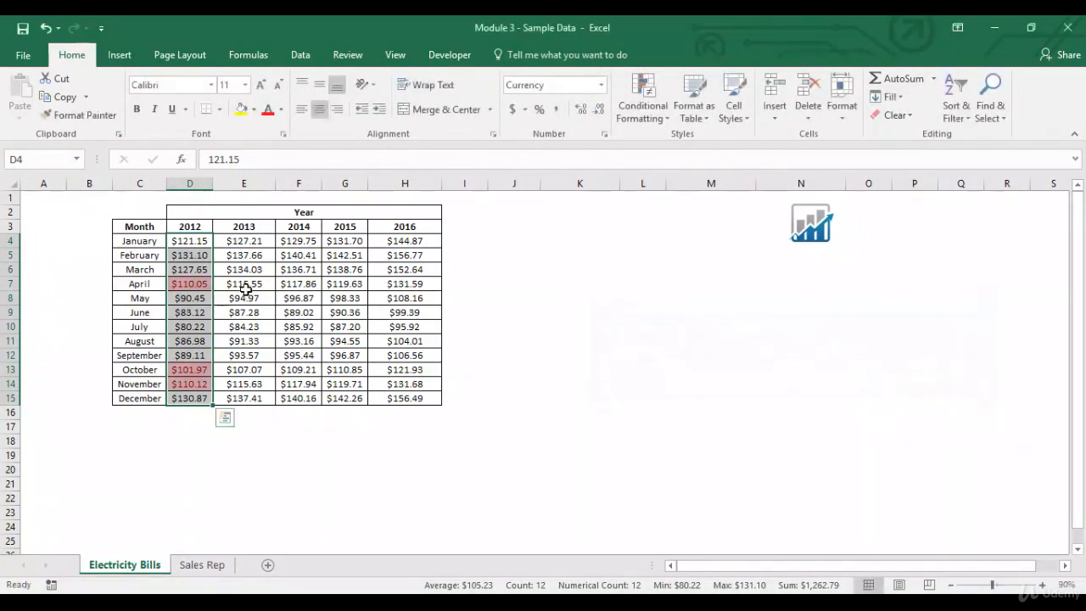
left_click_drag(192, 242, 202, 392)
left_click(202, 396)
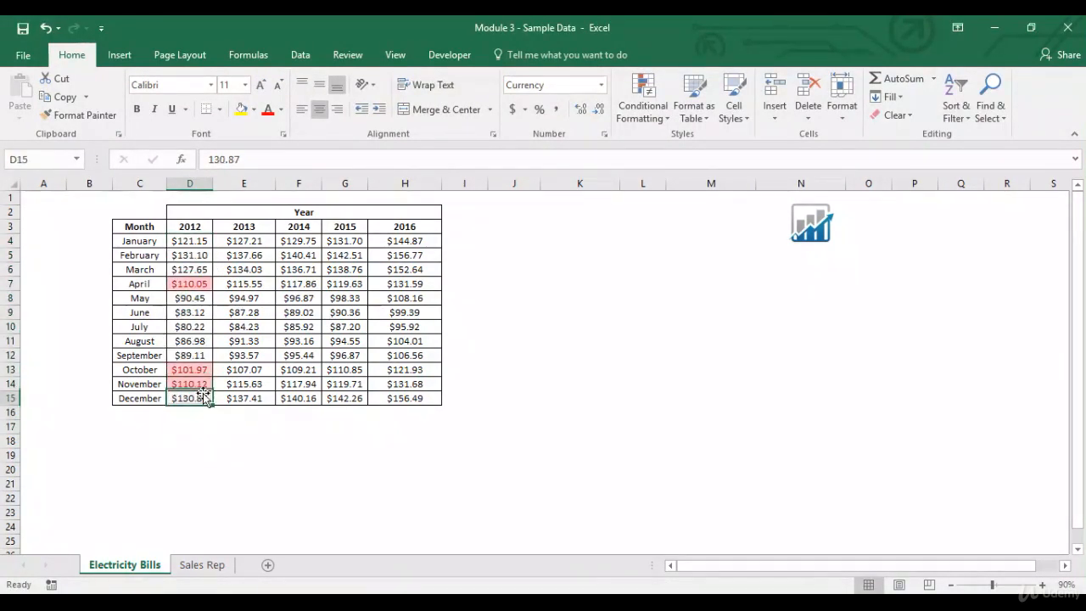
left_click(641, 127)
mouse_move(670, 140)
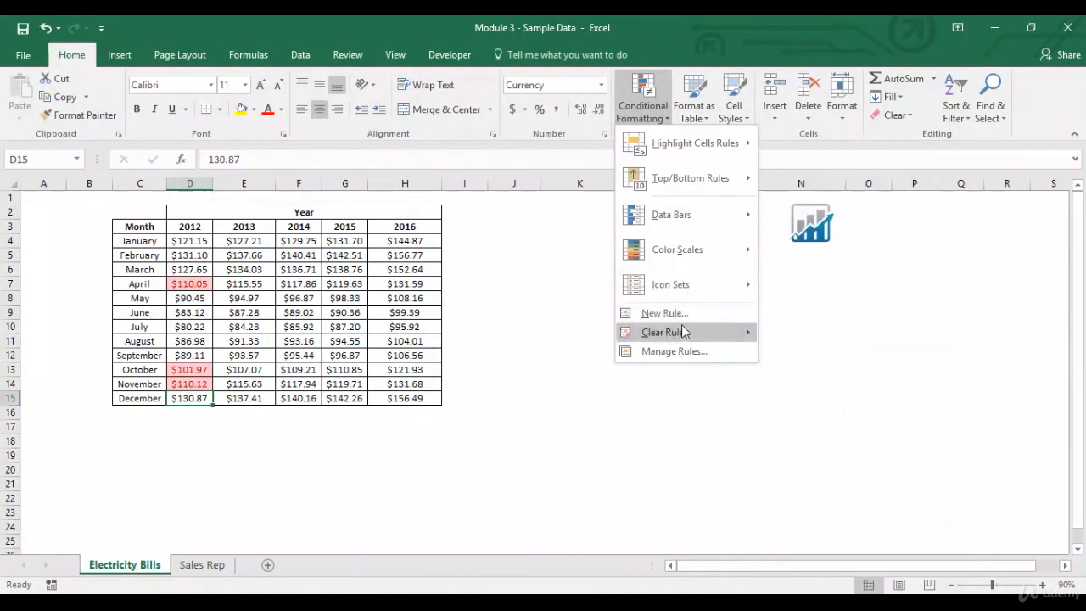
mouse_move(683, 331)
left_click(174, 301)
Clear the Between rule from the 2012 bills in D4:D15
left_click_drag(194, 240, 204, 394)
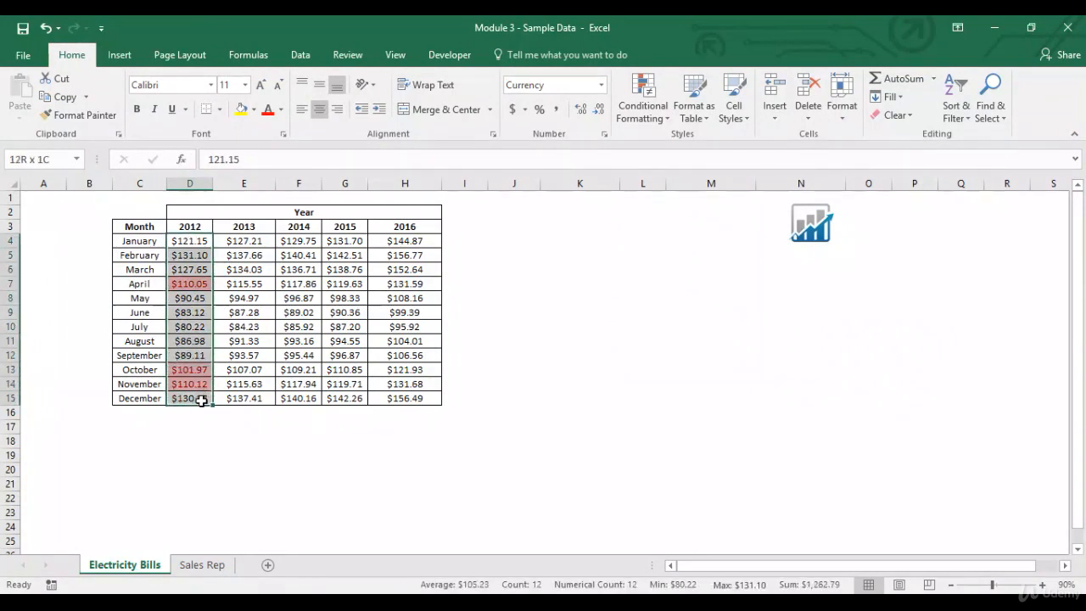
left_click(642, 106)
mouse_move(691, 332)
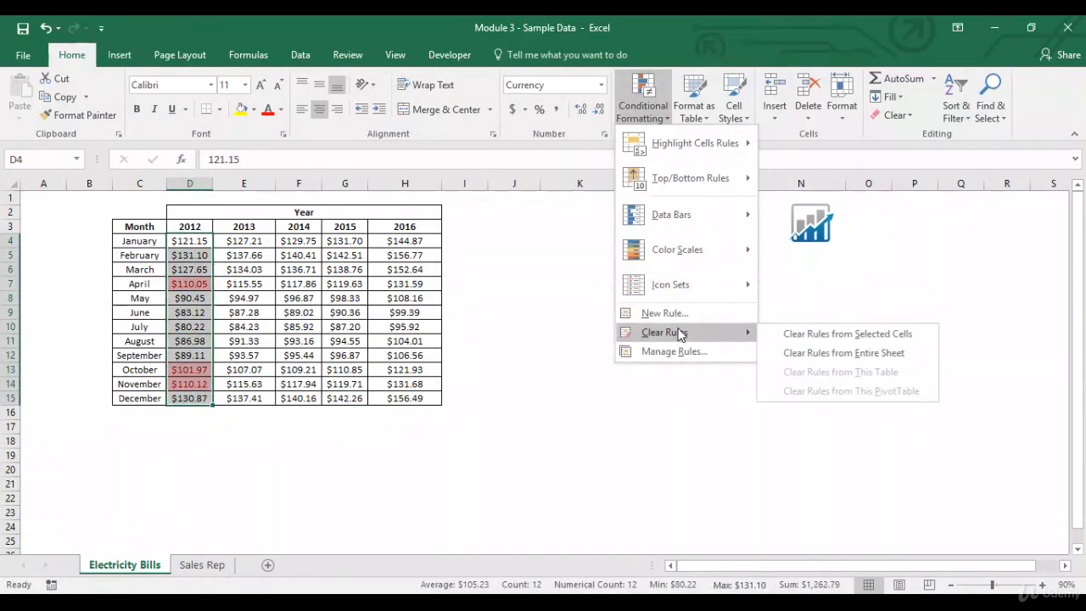
left_click(803, 336)
Highlight the 2012 bills in D4:D15 equal to 100 with Light Red Fill with Dark Red Text
left_click(198, 239)
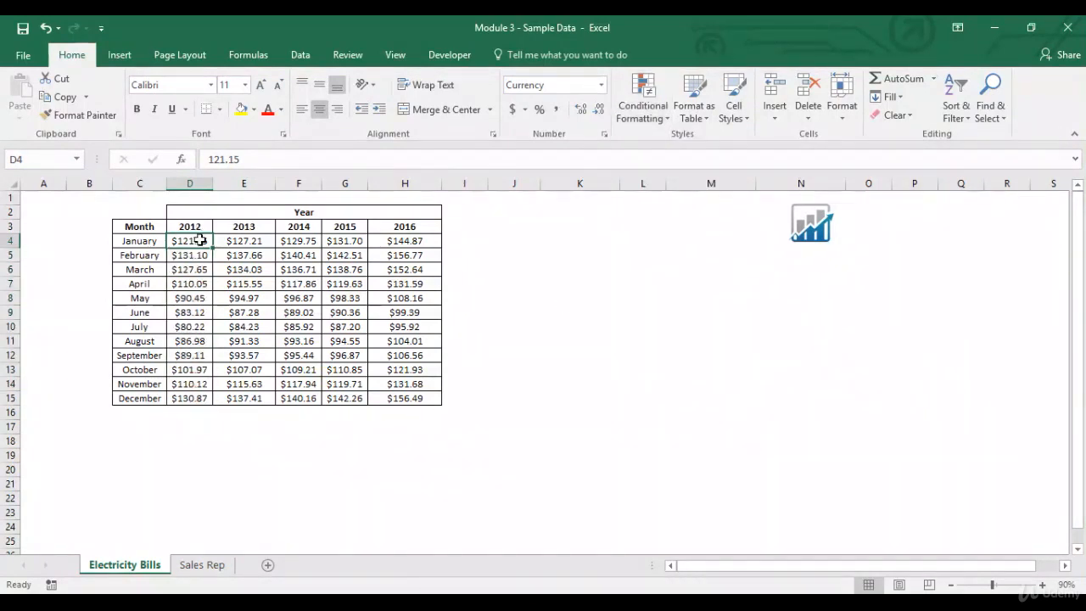
key("ctrl+shift+Down")
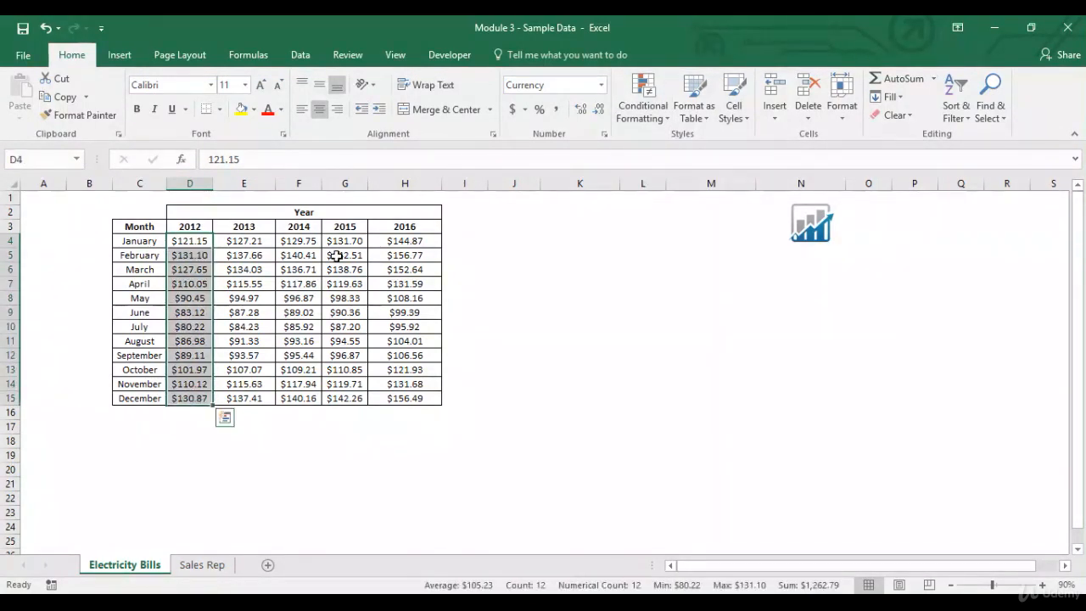
left_click(651, 117)
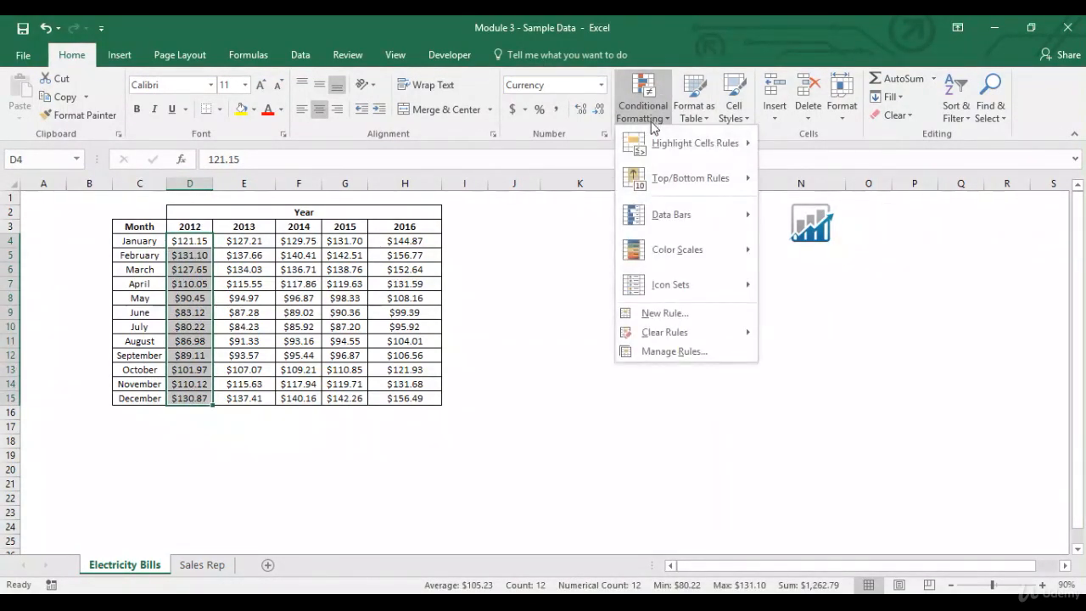
mouse_move(686, 143)
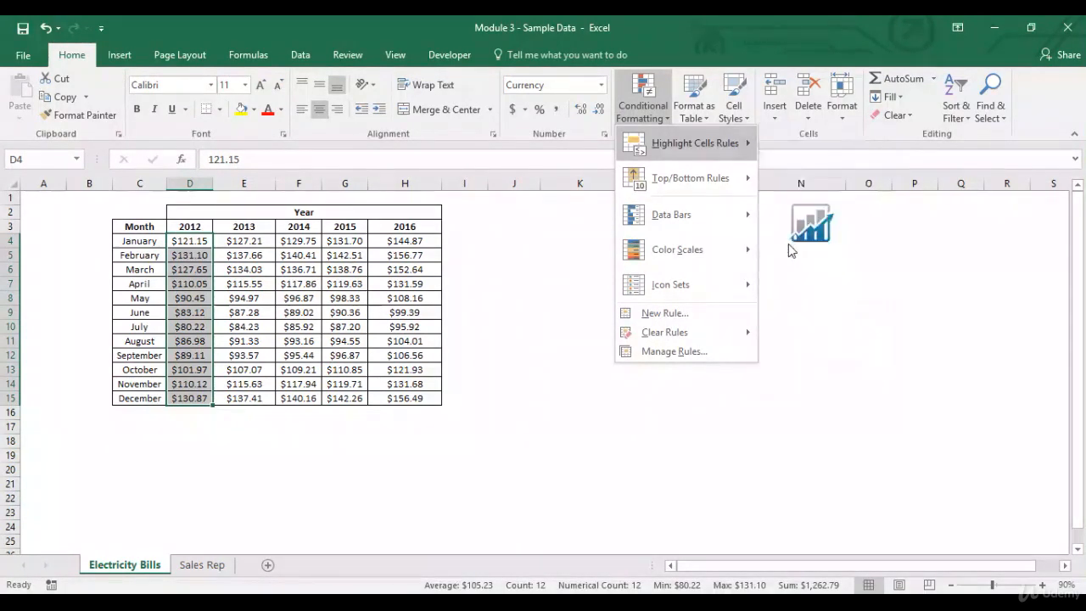
left_click(789, 250)
left_click(659, 353)
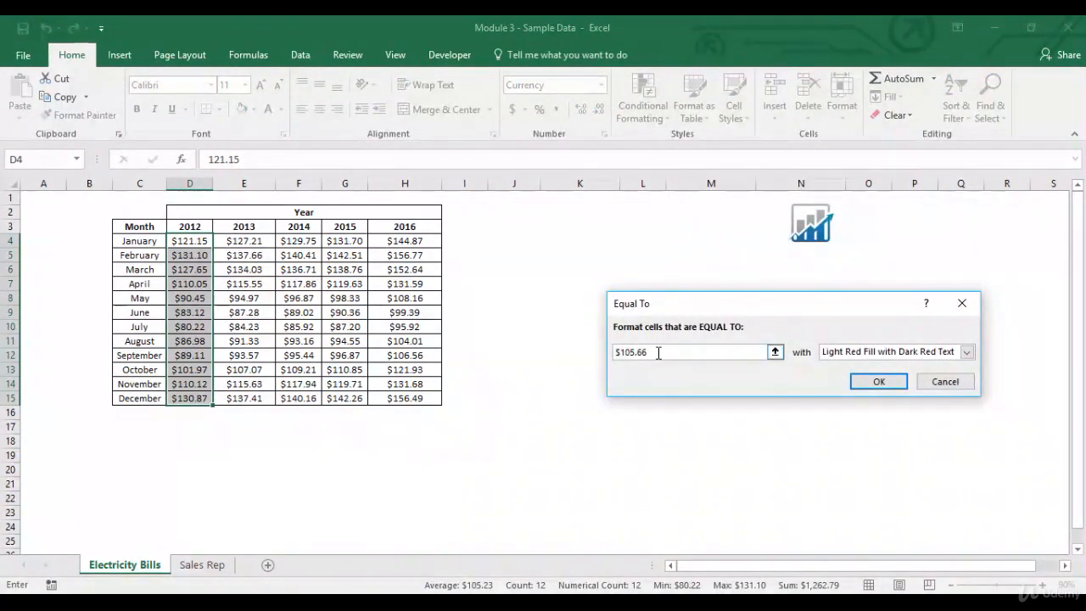
left_click_drag(659, 353, 615, 352)
type("100")
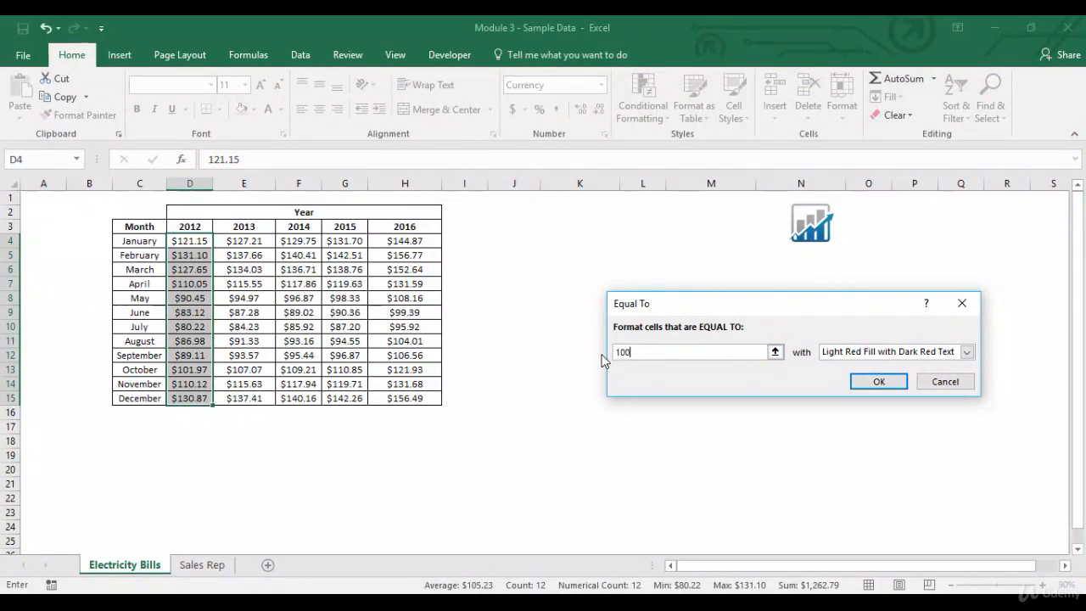
left_click(883, 381)
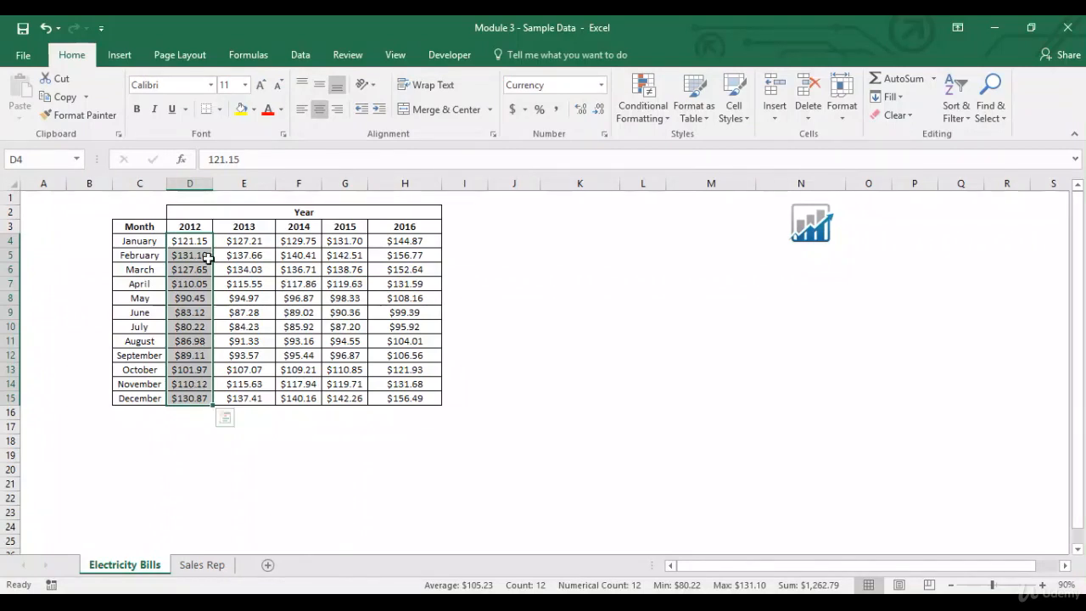
Test the Equal To rule by entering 100 as the January 2012 bill in D4, and undo the entry
left_click(185, 241)
type("100")
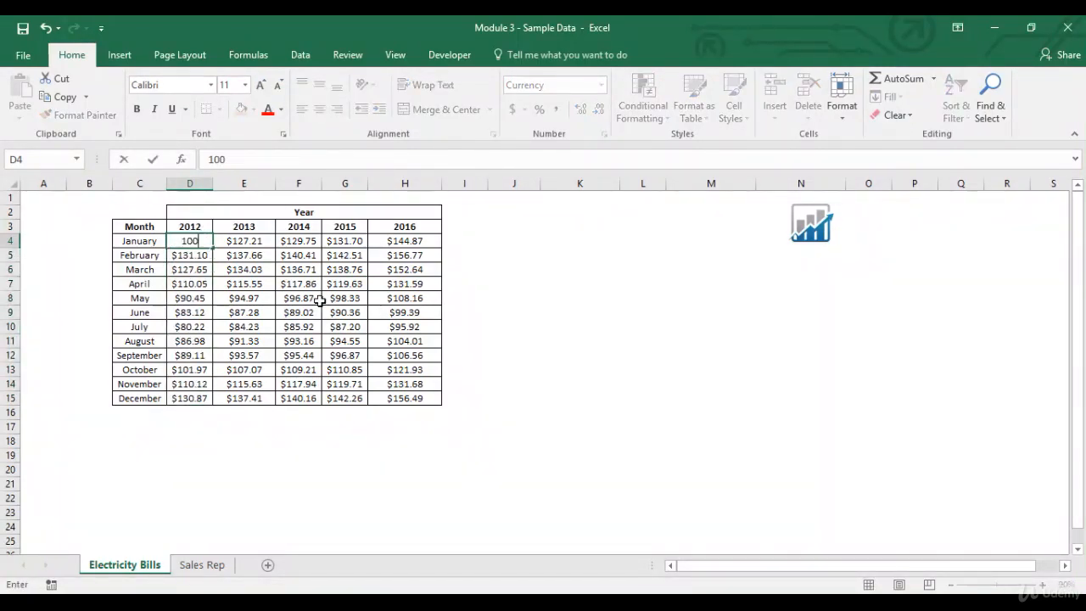
key("Return")
key("Up")
left_click(46, 34)
Clear the Equal To rule from the 2012 bills in D4:D15 and select the empty cell J4
key("ctrl+shift+Down")
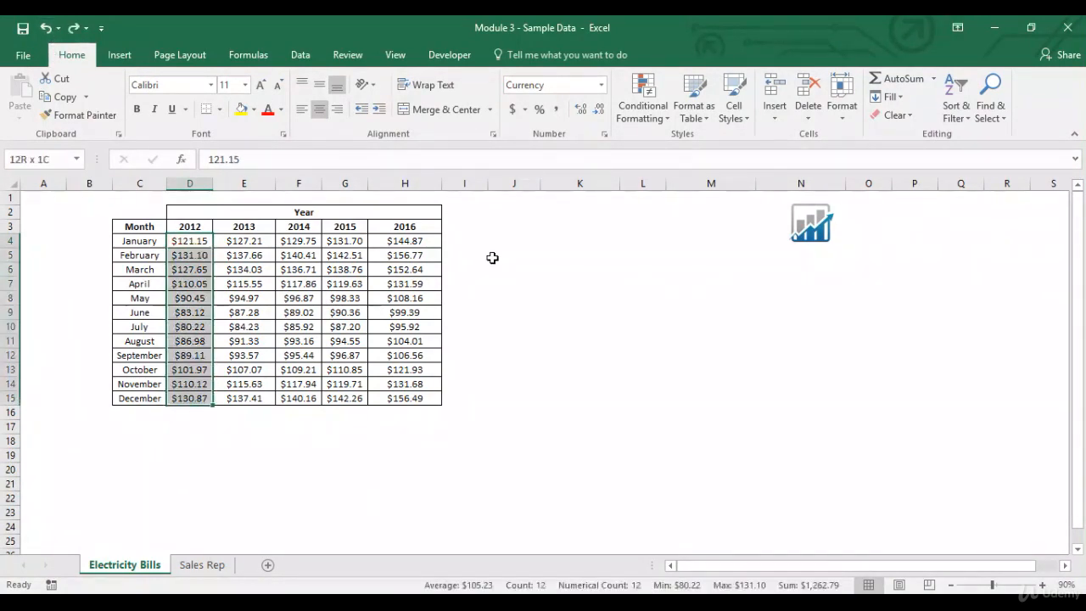
left_click(663, 120)
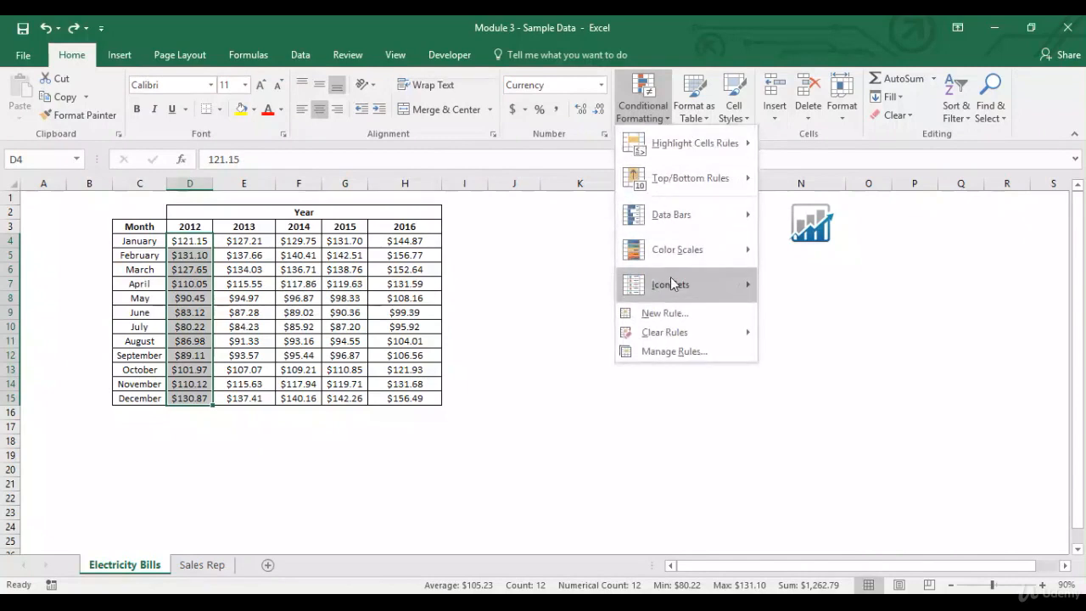
mouse_move(668, 332)
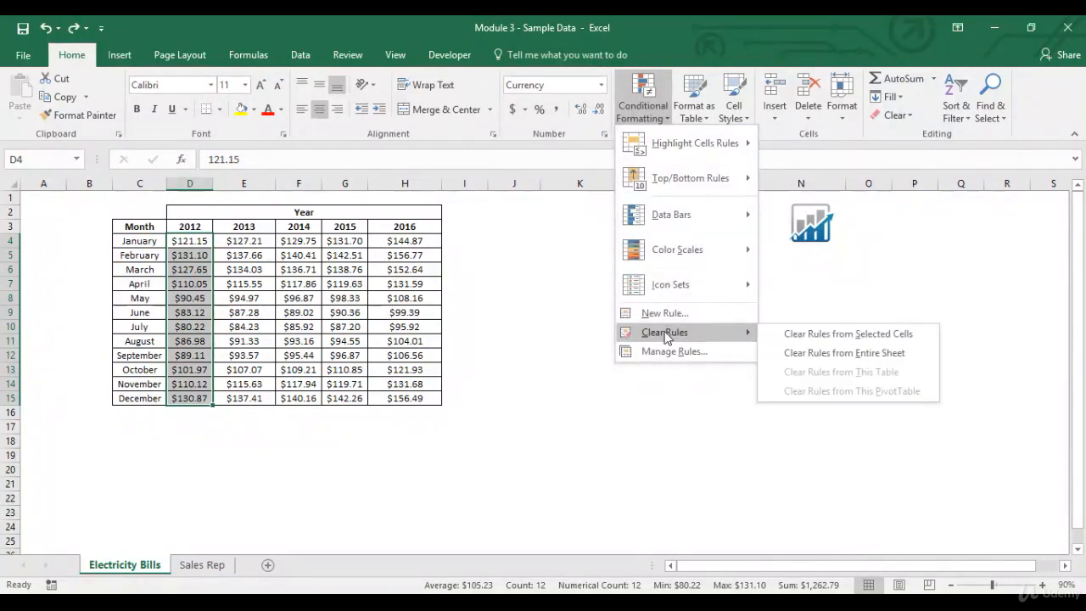
left_click(808, 336)
left_click(500, 240)
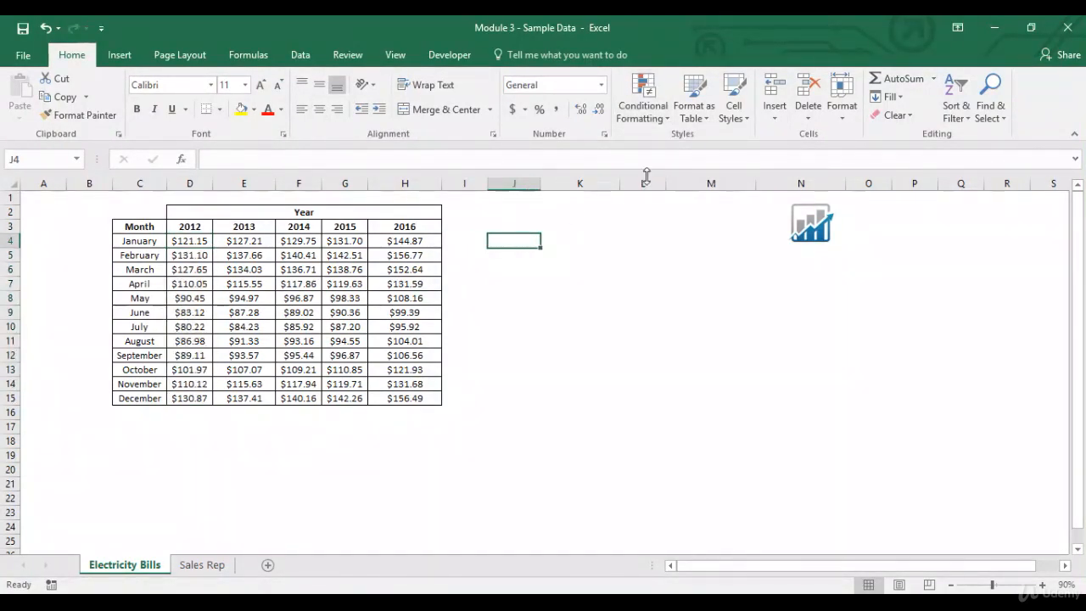
left_click(656, 110)
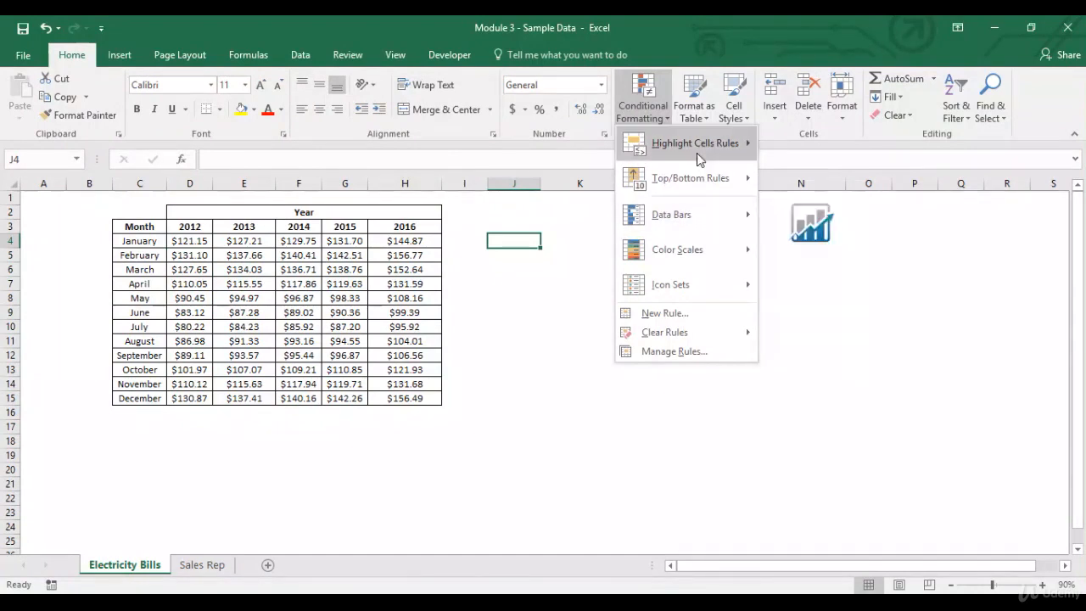
mouse_move(697, 153)
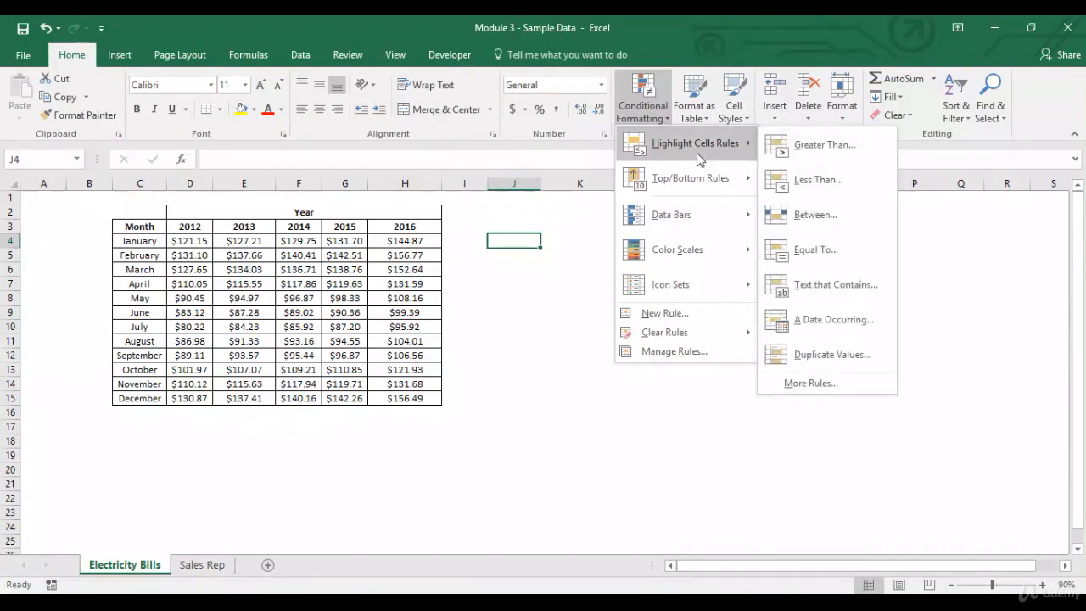
left_click(820, 285)
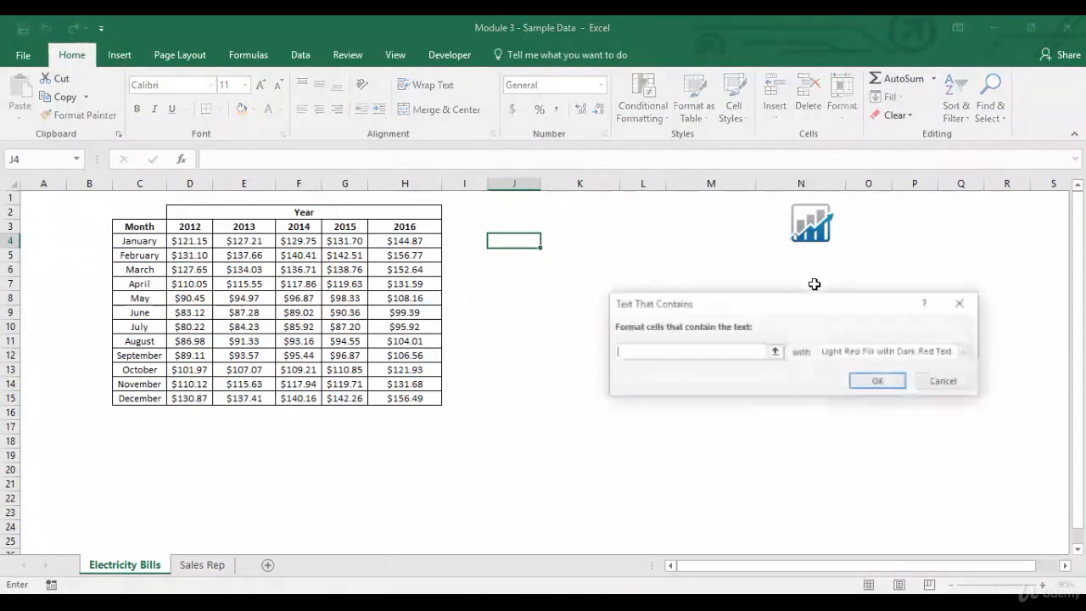
left_click(947, 382)
Enter the sample texts abc, bcd, efg and abd in cells J4 to J7
type("abc")
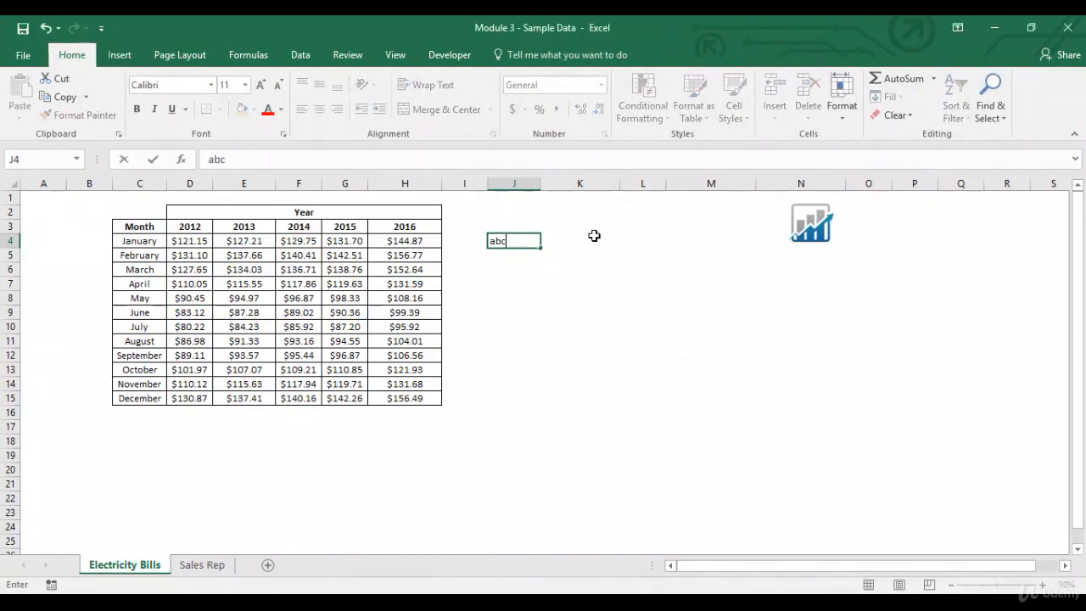
key("Return")
type("bcd")
key("Return")
type("efg")
key("Return")
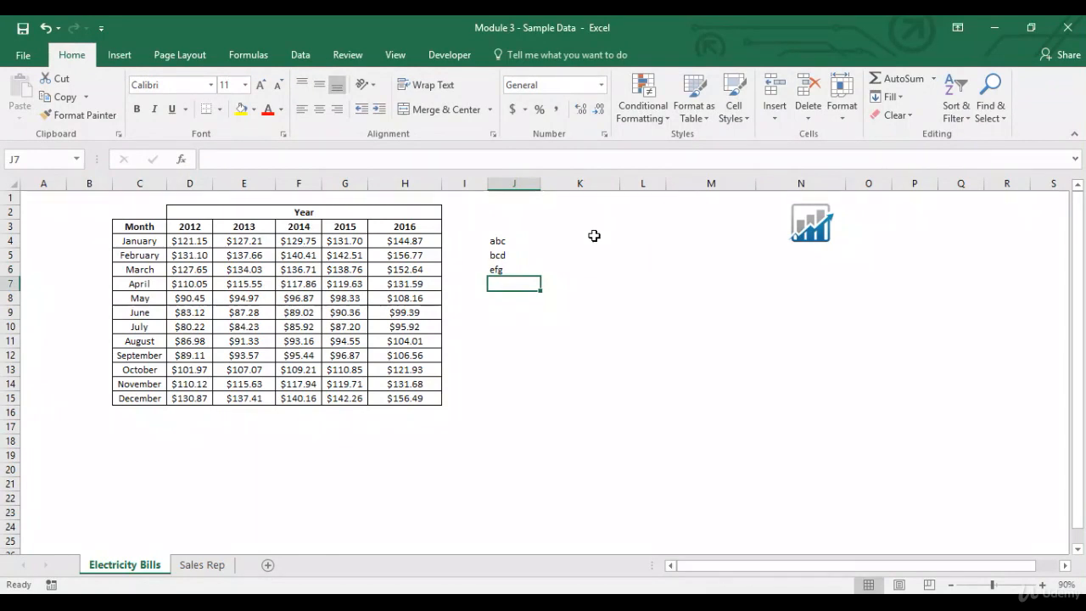
type("ab")
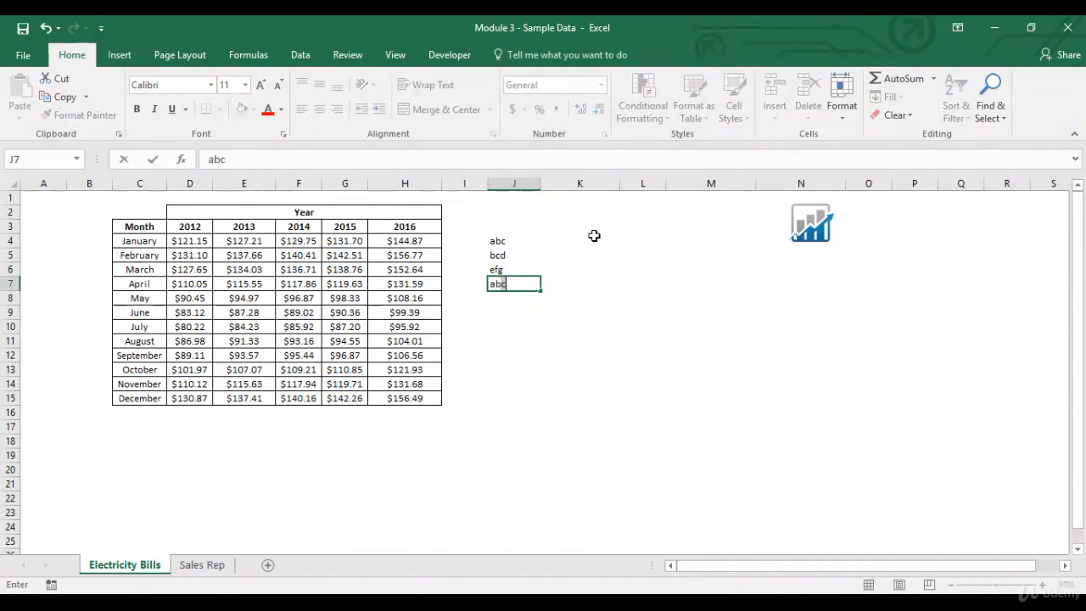
type("d")
key("Return")
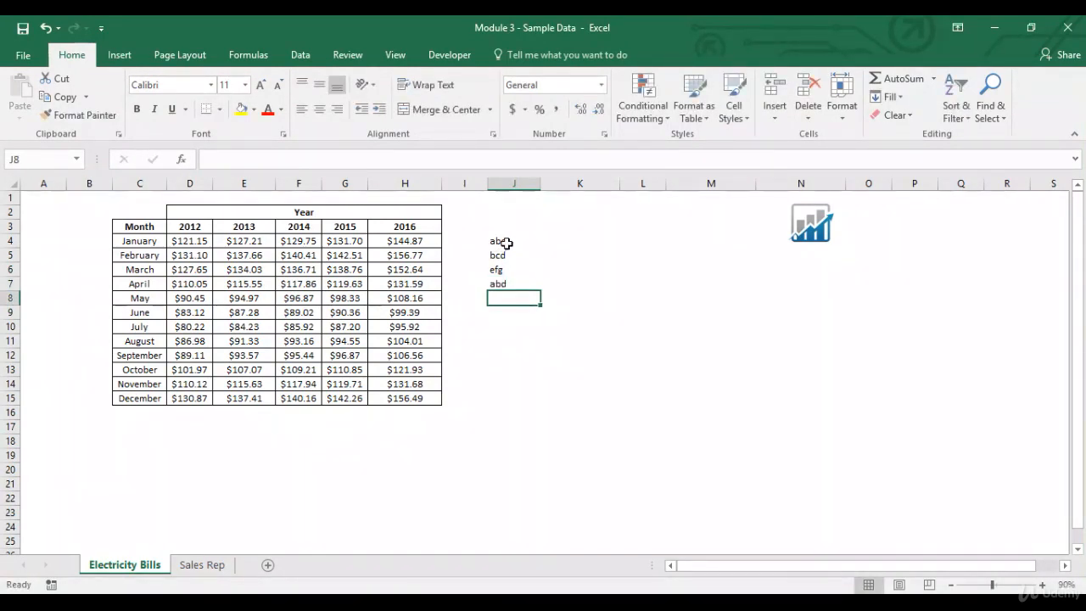
Highlight the cells in J4:J7 that contain the text "a" with Light Red Fill with Dark Red Text
left_click_drag(506, 242, 509, 277)
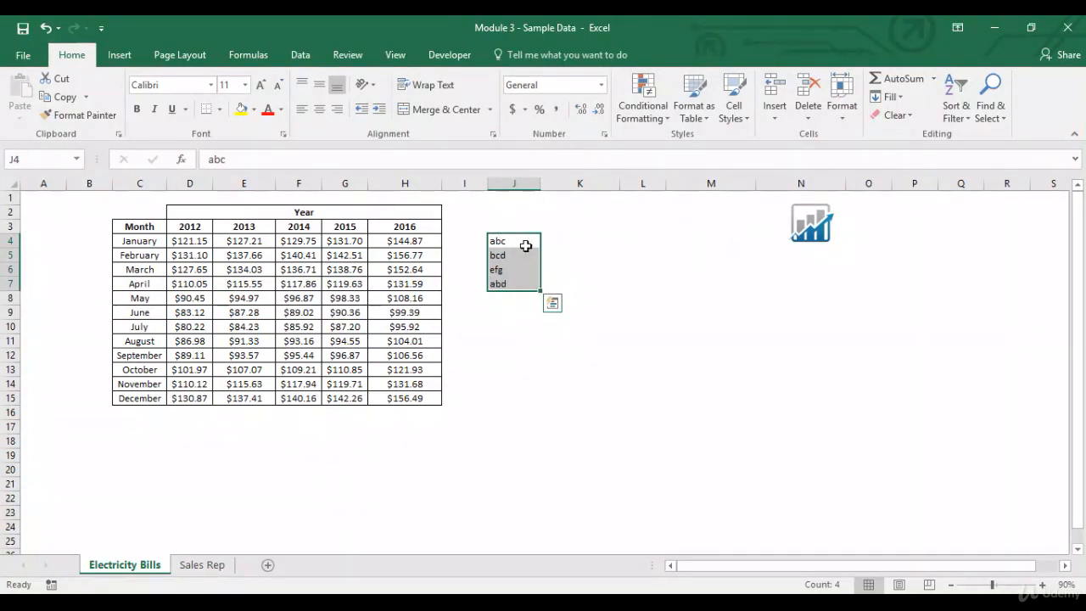
left_click(643, 106)
mouse_move(665, 145)
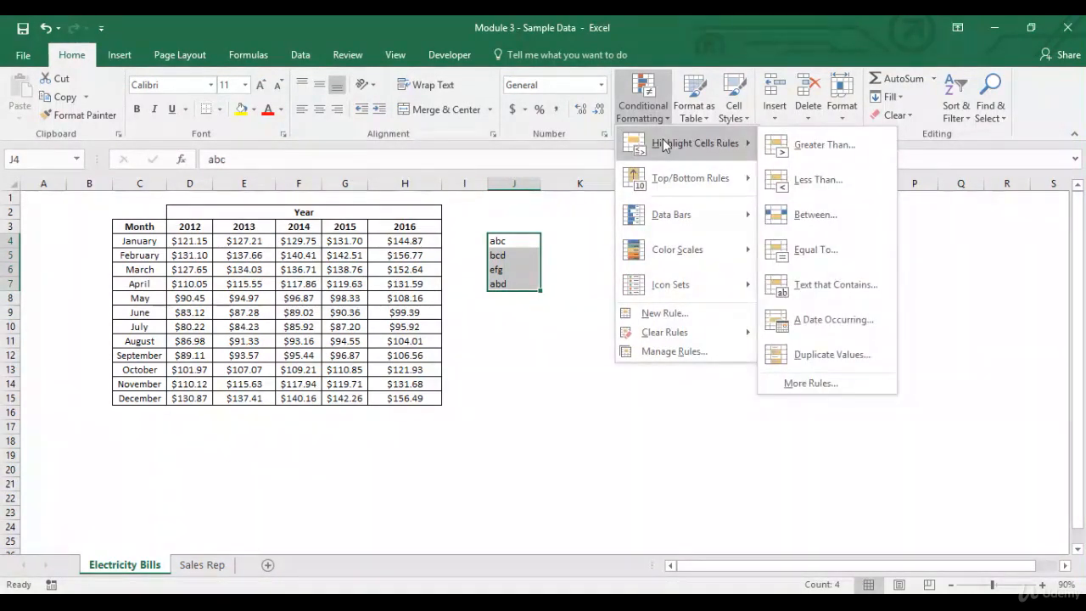
left_click(821, 283)
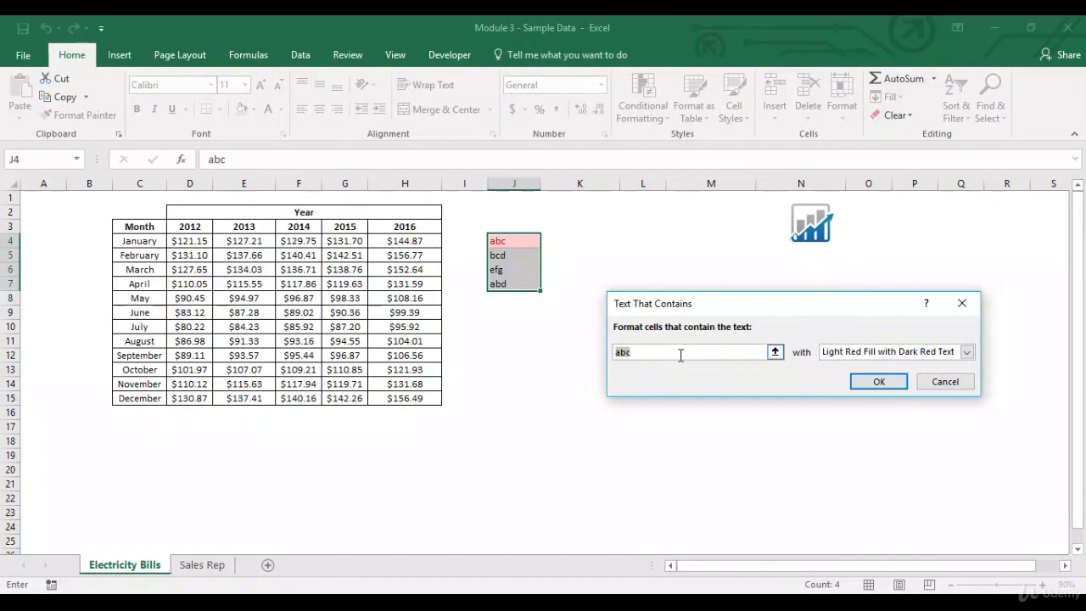
key("Right")
key("BackSpace")
key("BackSpace")
key("BackSpace")
key("BackSpace")
key("BackSpace")
type("a")
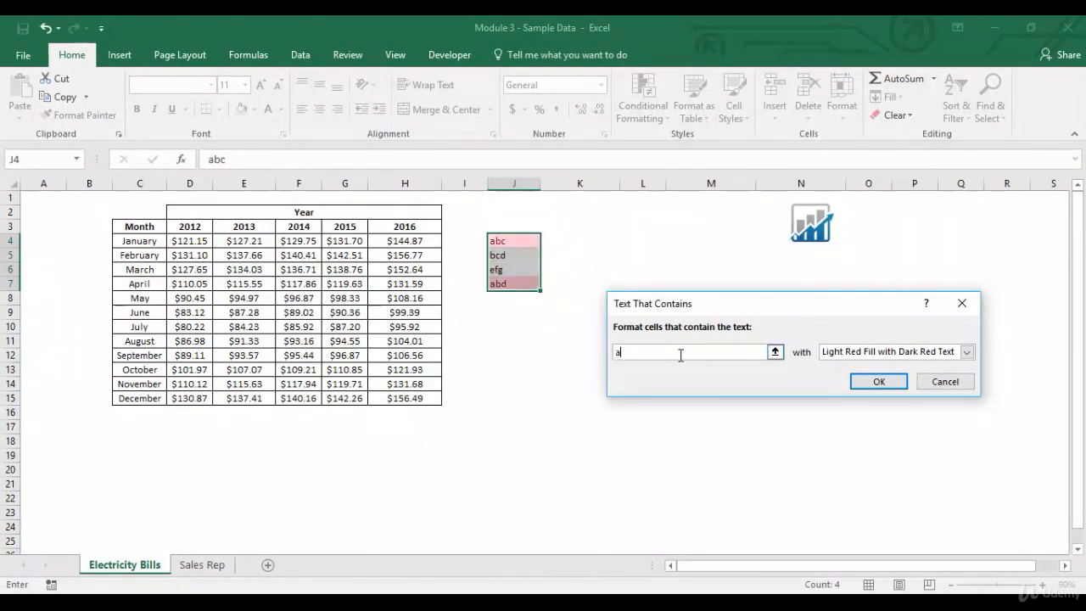
left_click(877, 382)
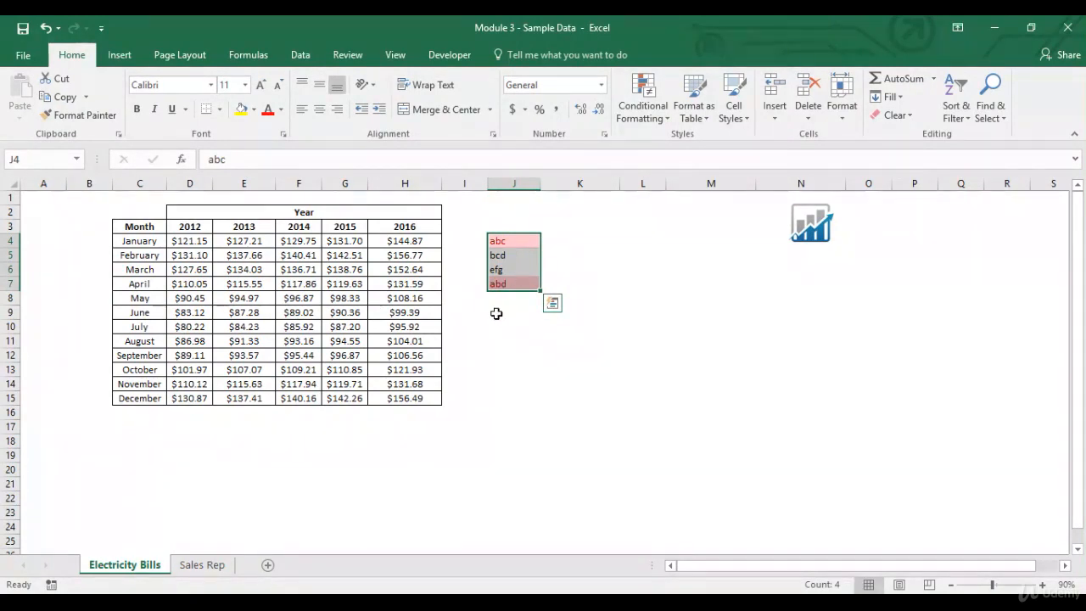
Enter adb in J8 and copy J7's conditional formatting to it with Format Painter
left_click(505, 300)
type("adb")
key("Up")
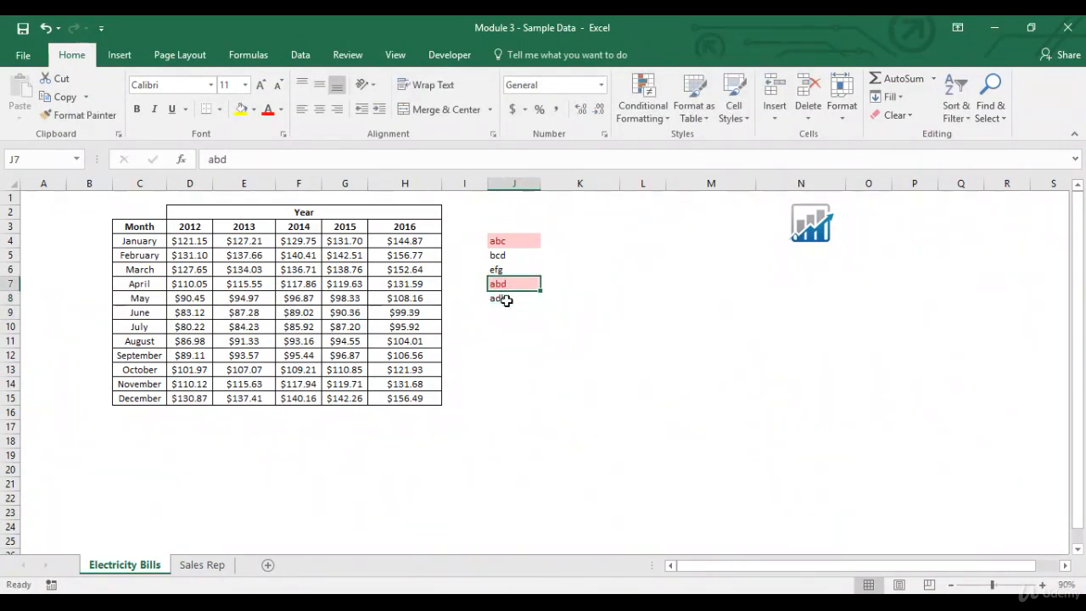
left_click(105, 118)
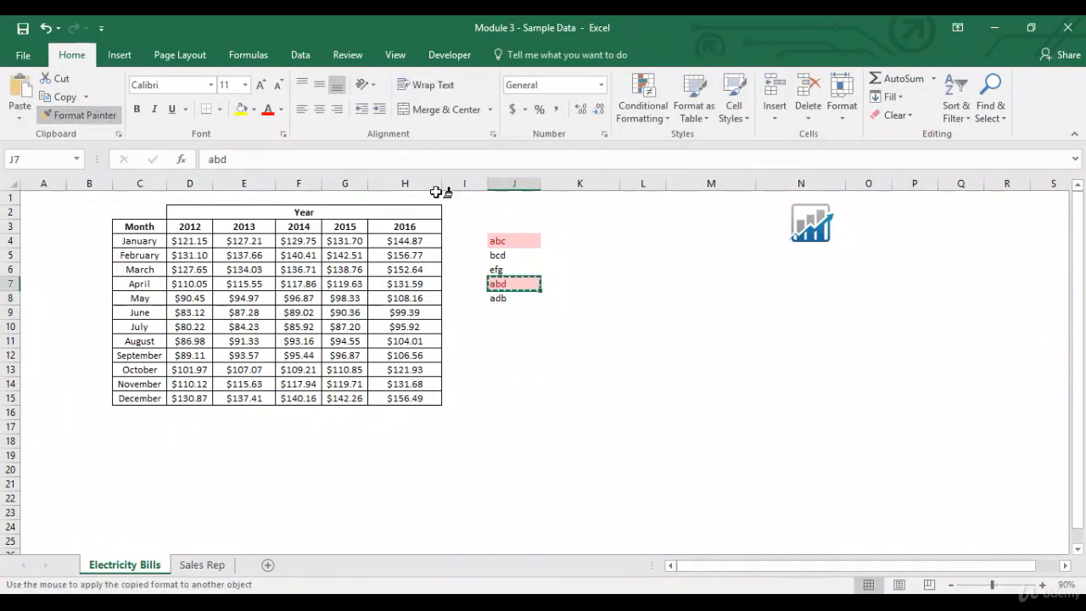
left_click(506, 298)
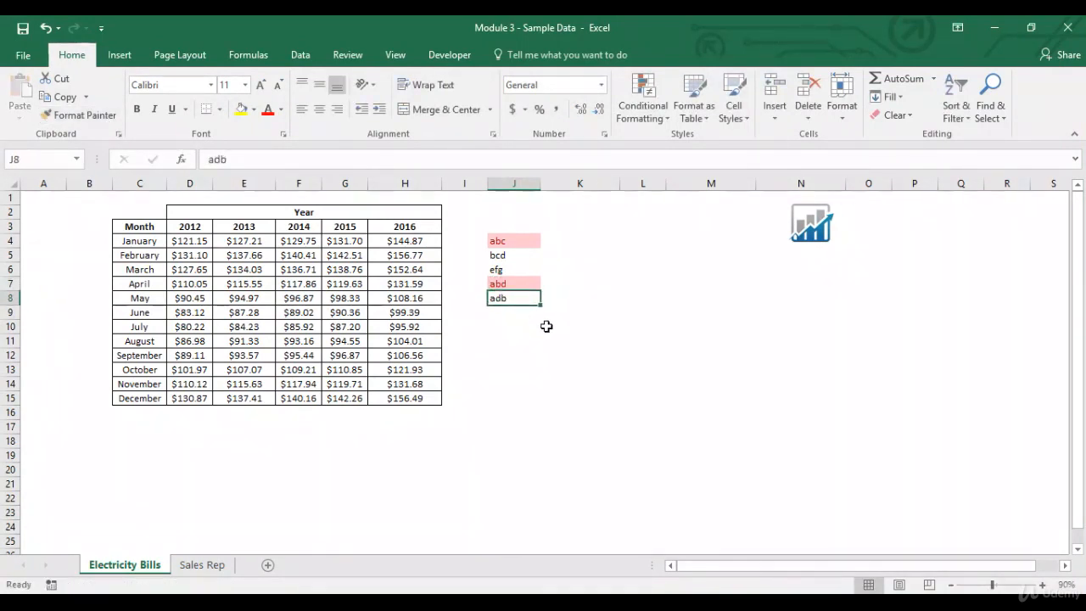
left_click(504, 315)
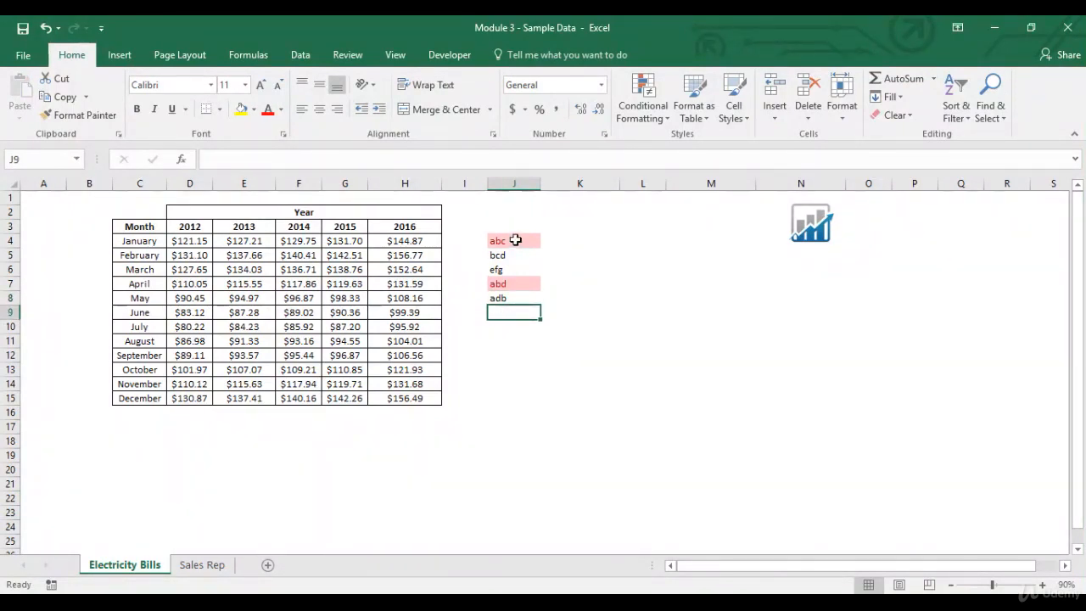
Delete the sample texts in J4:J8 and clear the conditional formatting rules from these cells
left_click_drag(510, 240, 514, 298)
key("Delete")
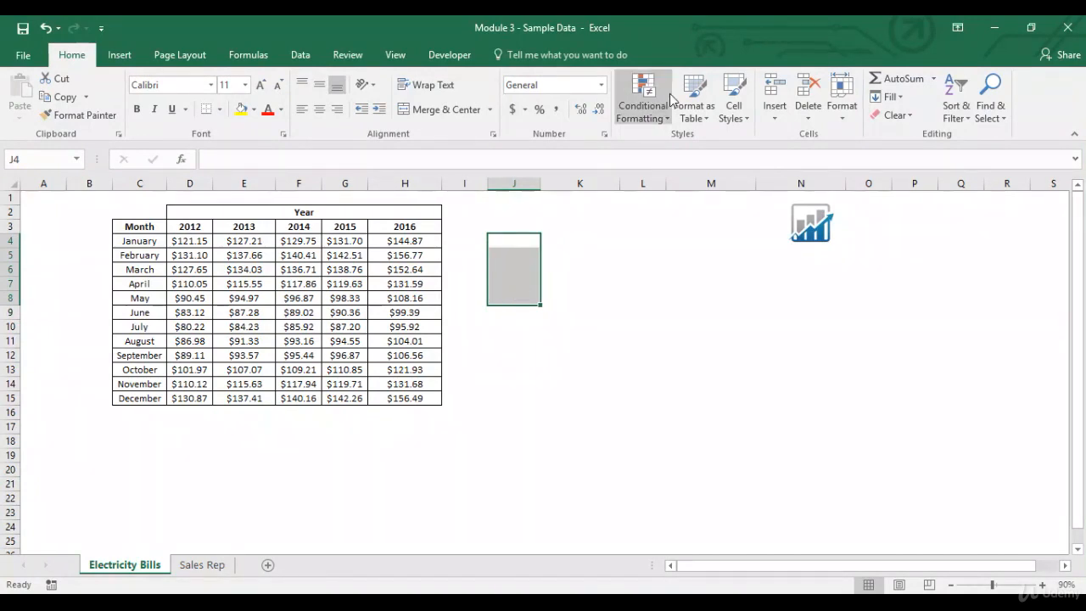
left_click(646, 108)
mouse_move(690, 334)
left_click(779, 337)
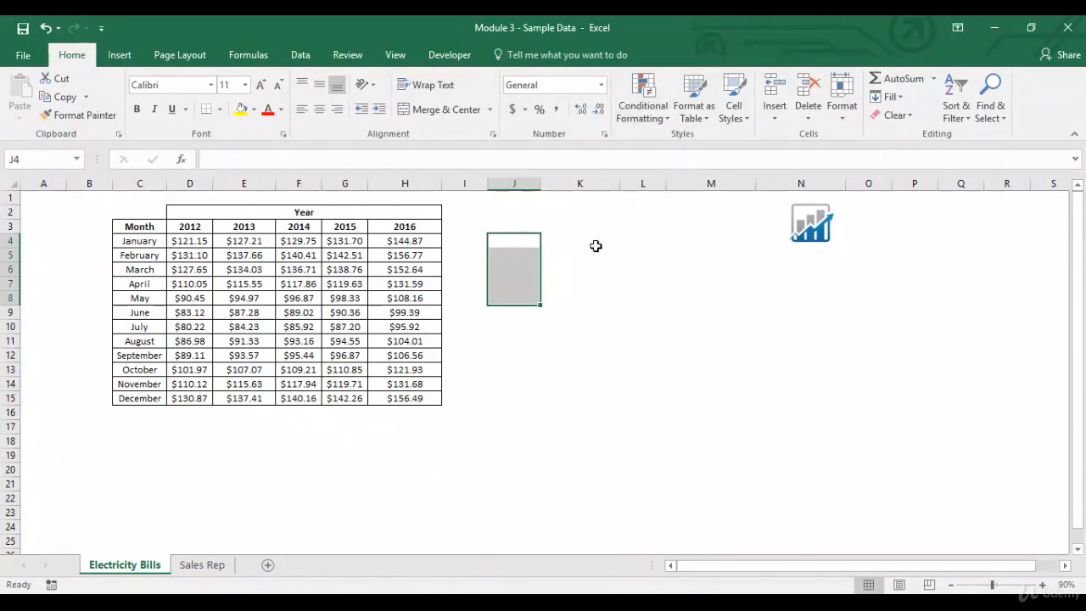
Enter the formula =TODAY() in cell J4
left_click(505, 242)
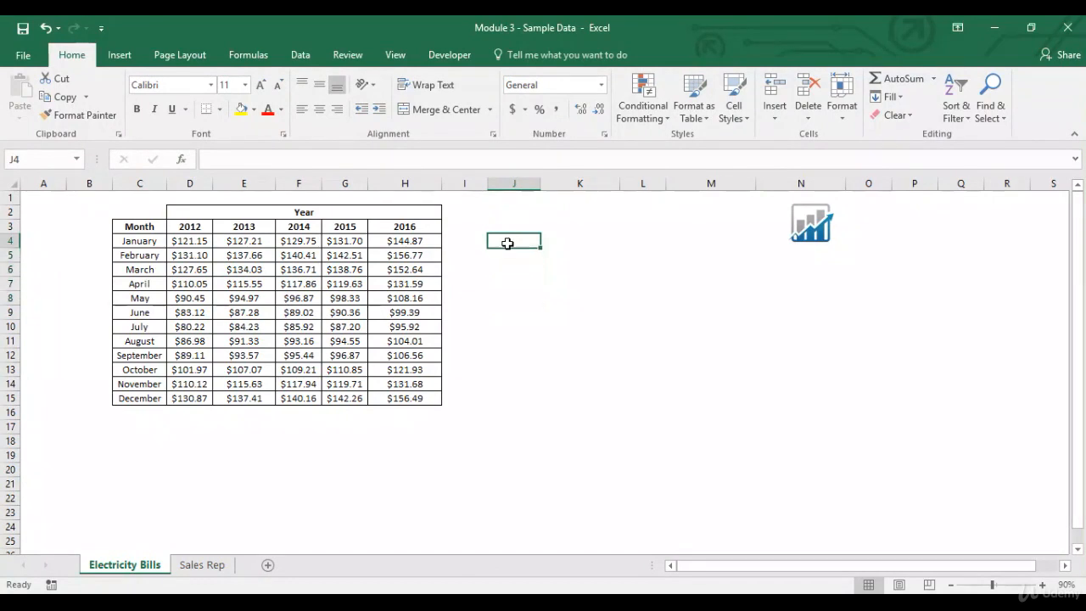
left_click(647, 123)
mouse_move(696, 140)
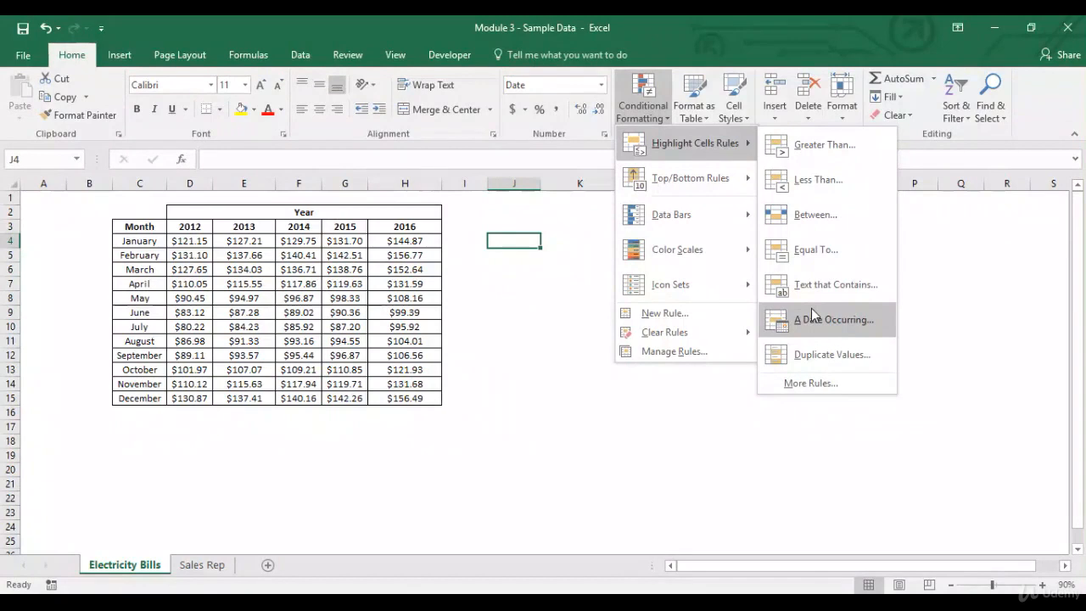
left_click(517, 246)
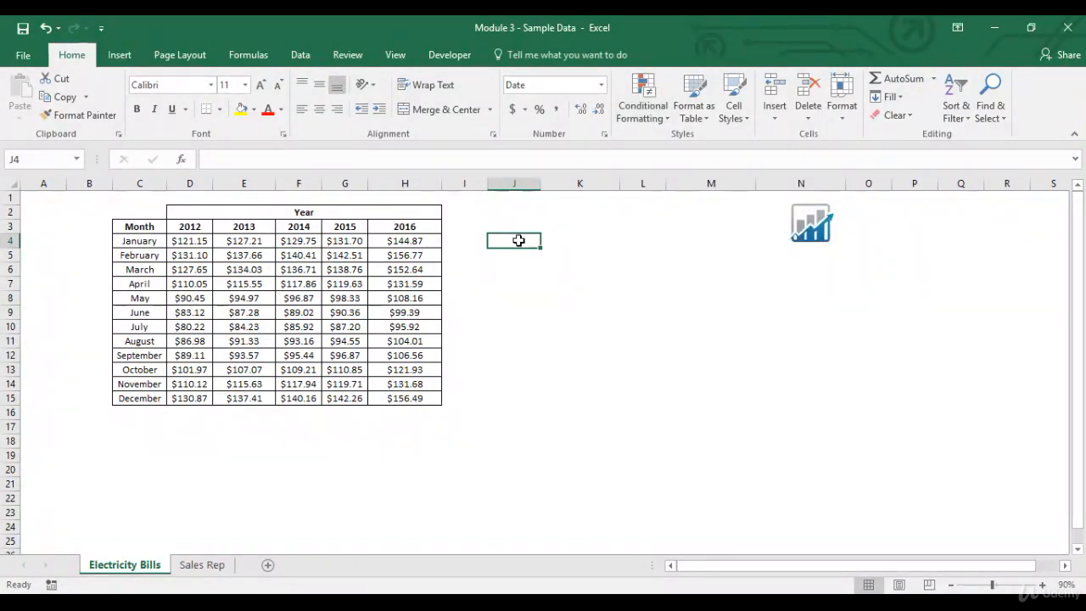
type("=")
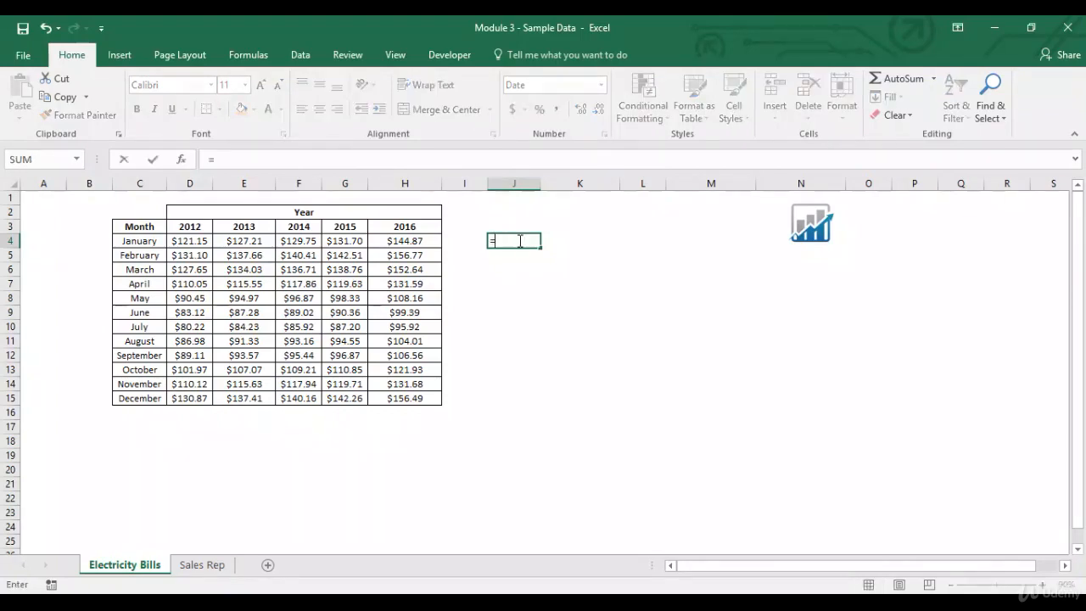
type("today()")
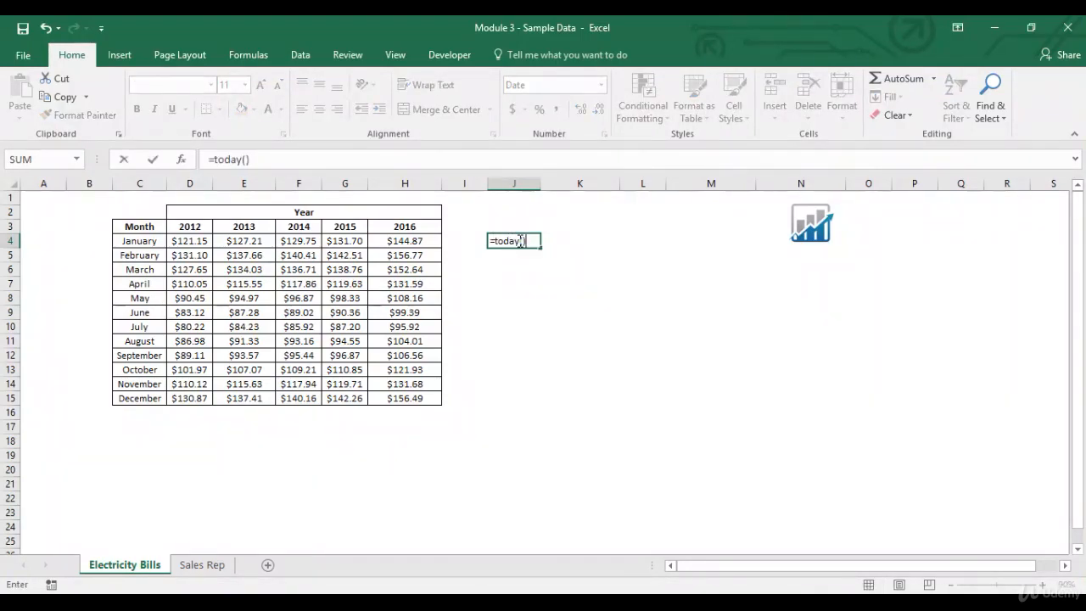
key("Return")
left_click(518, 241)
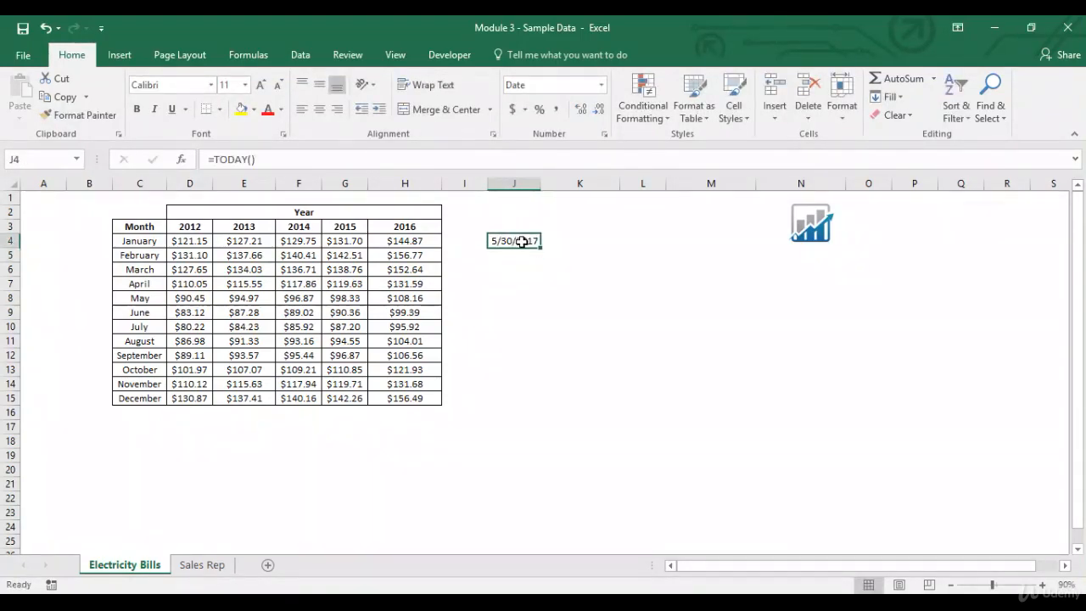
Enter the dates 5/29/2017 in cell J5 and 4/30/2017 in cell J6
left_click(524, 256)
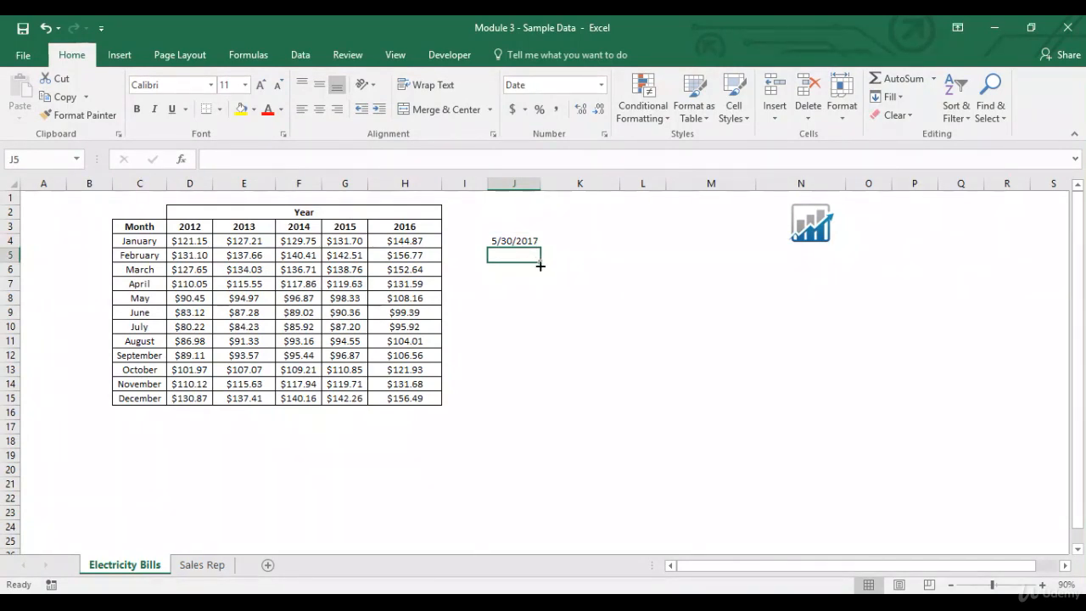
type("5/29/2017")
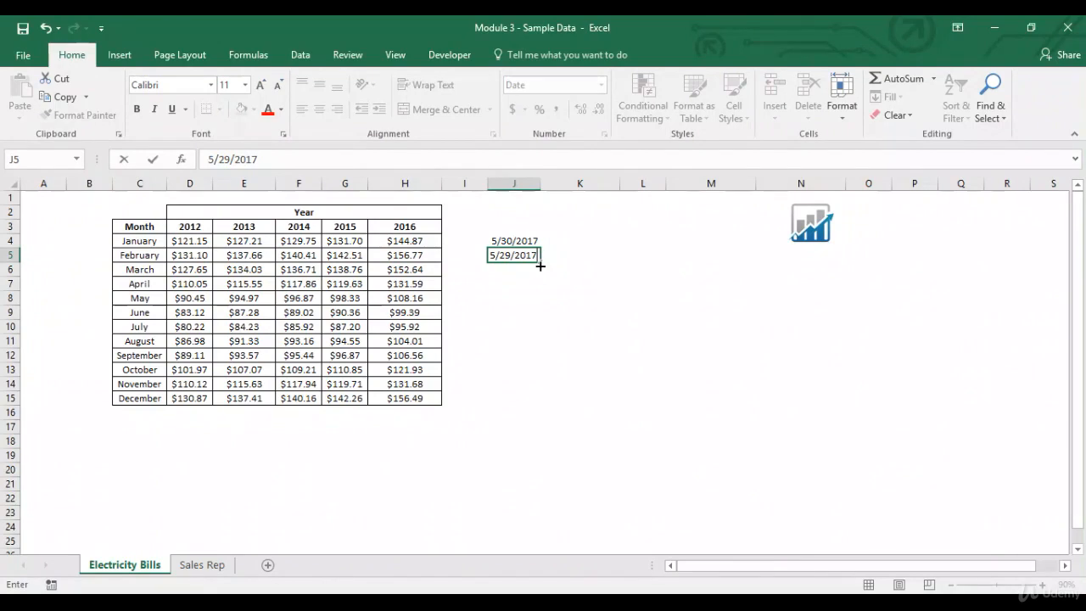
key("Return")
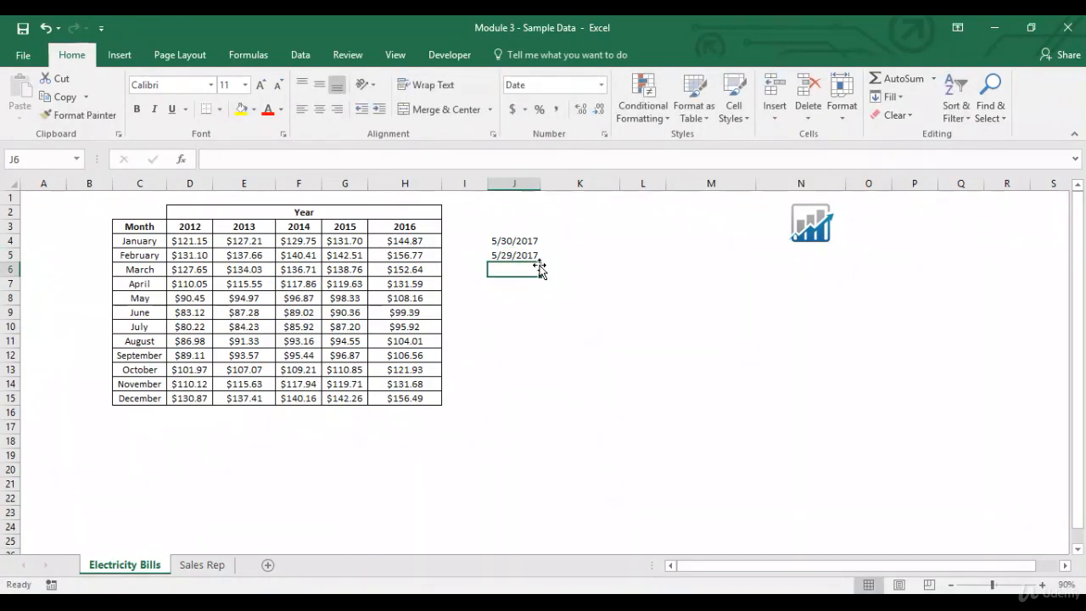
type("4/30/20")
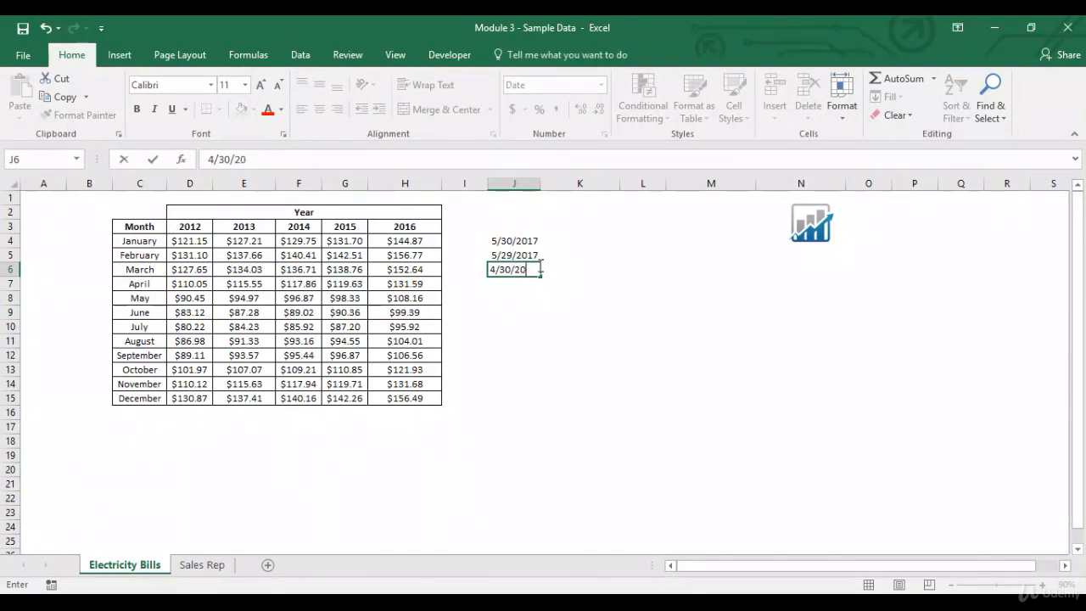
type("17")
key("Return")
Preview the A Date Occurring rule on J4:J6 with the Last month option without applying it, and delete the sample dates
left_click_drag(527, 242, 527, 270)
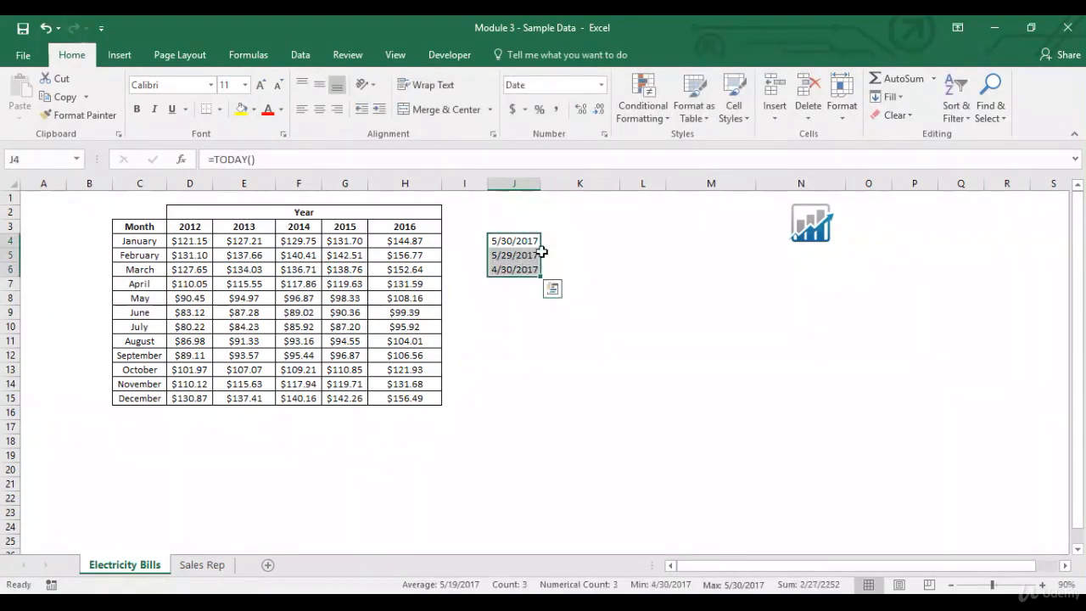
left_click(643, 106)
mouse_move(652, 142)
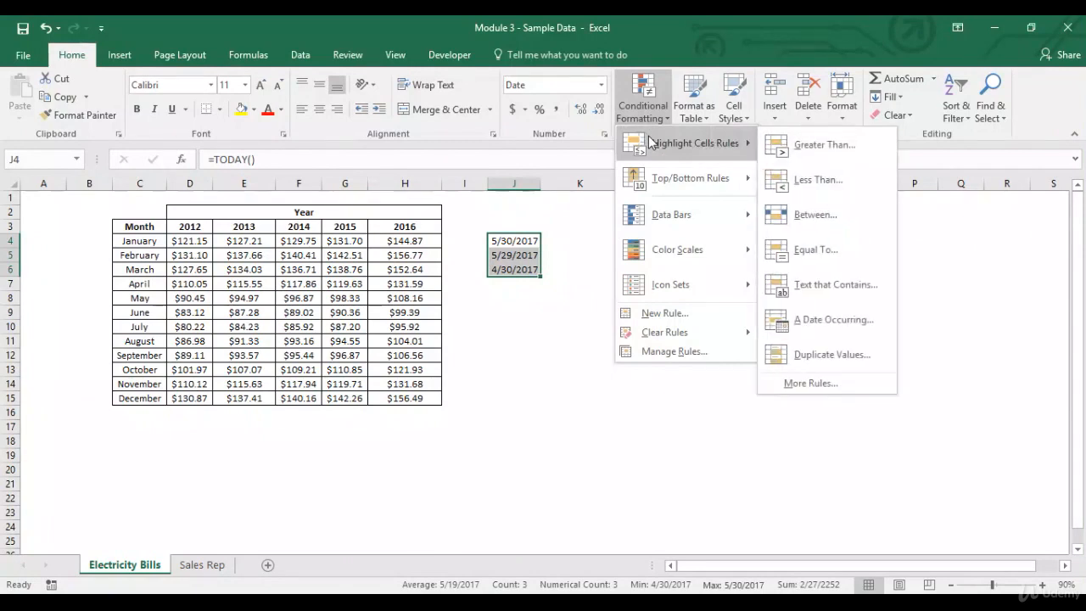
left_click(817, 319)
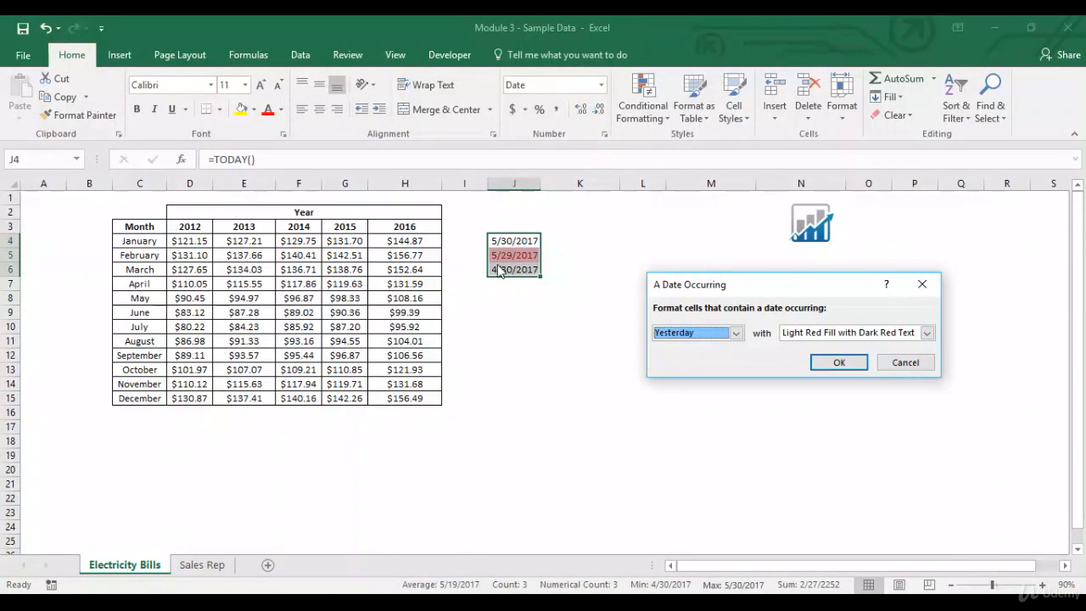
left_click(736, 333)
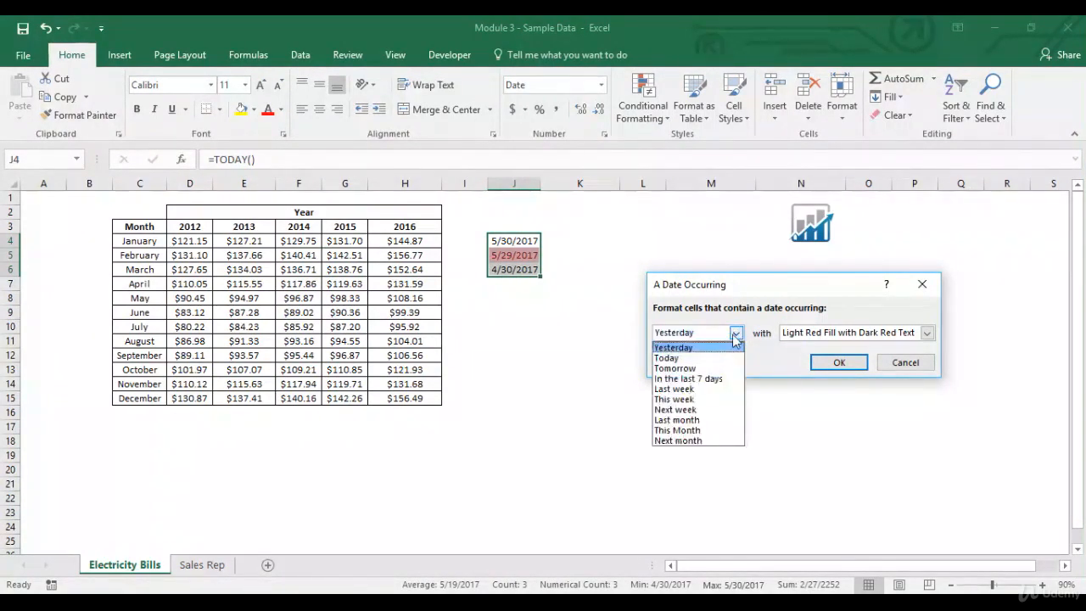
left_click(709, 420)
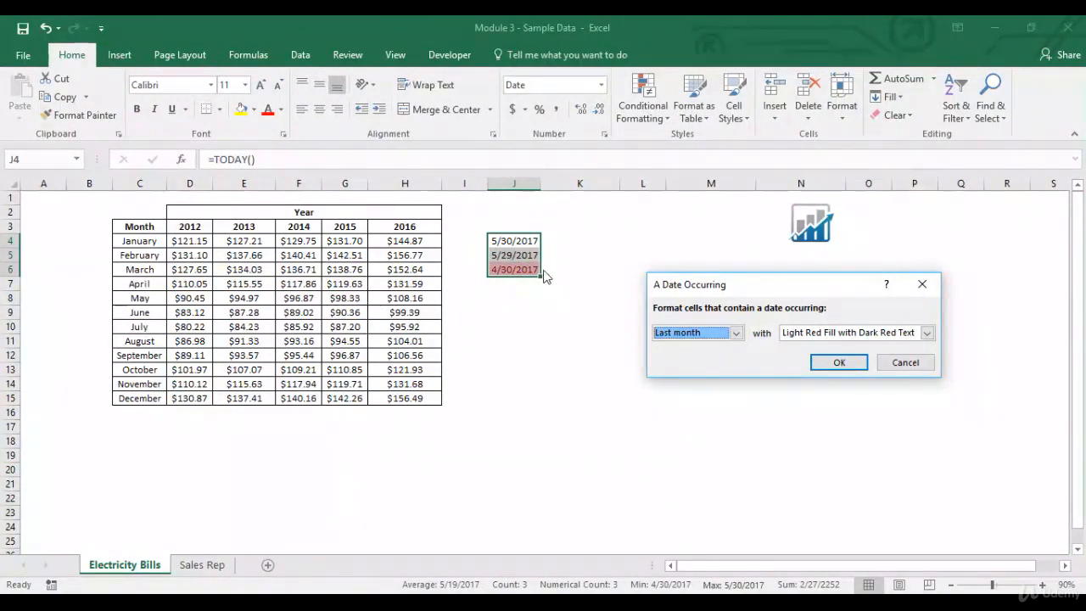
left_click(905, 362)
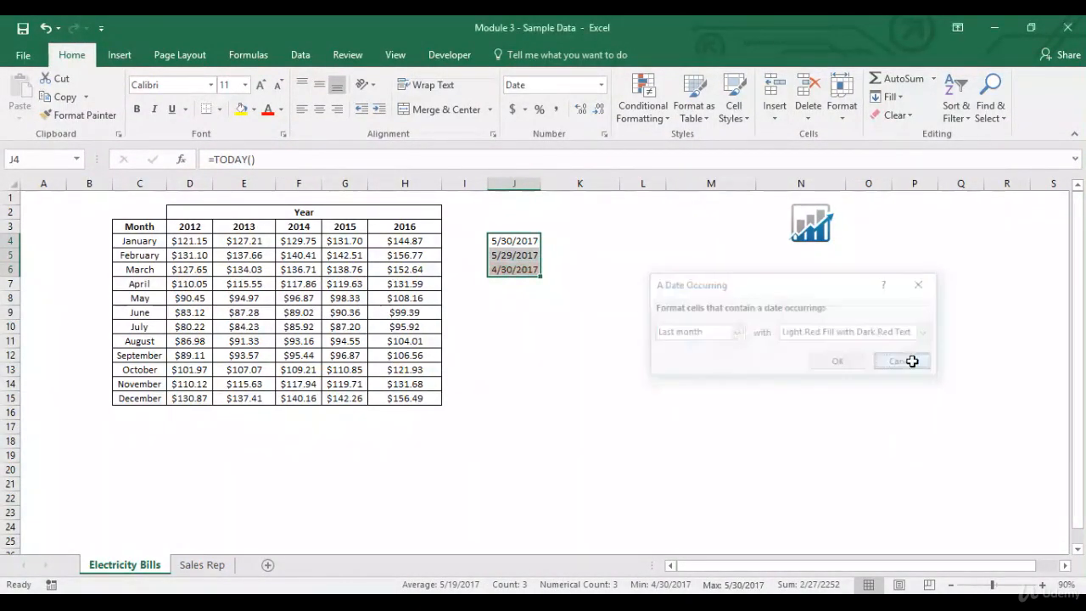
key("Delete")
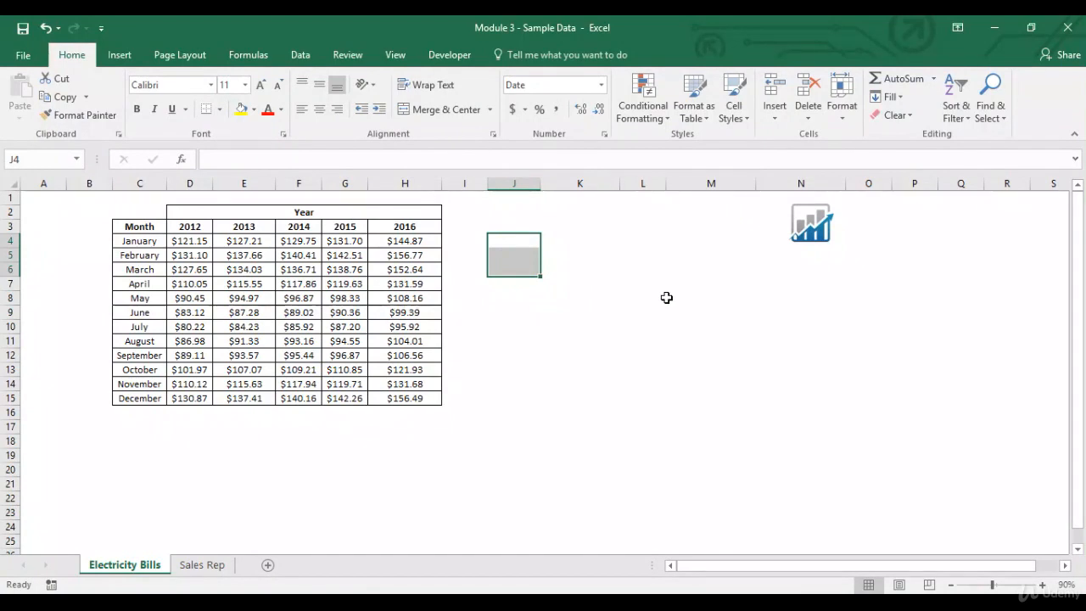
left_click(527, 244)
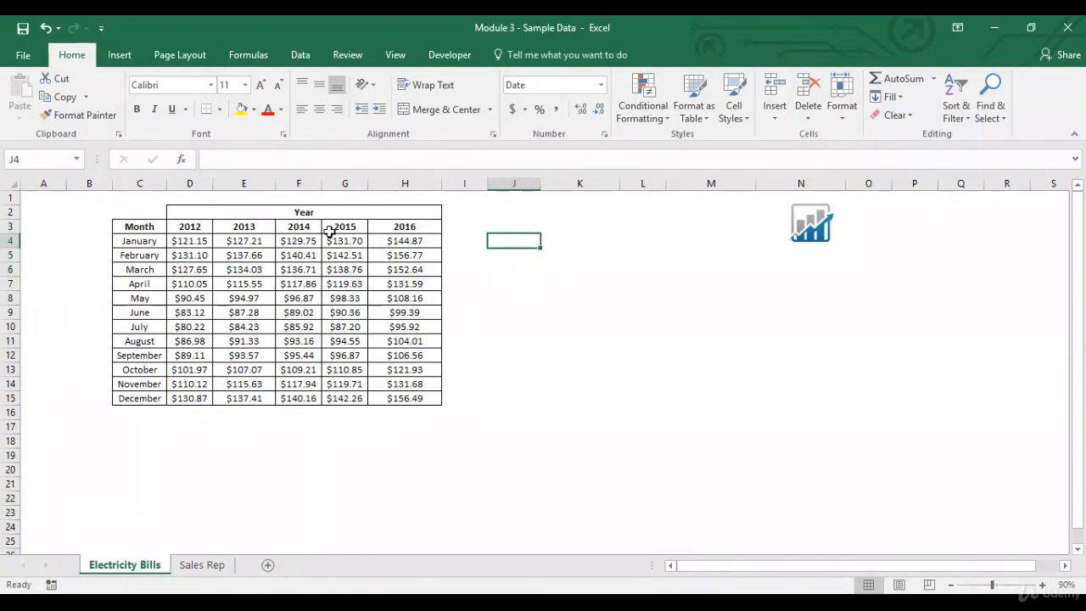
Preview the Duplicate Values rule on the bill amounts in D4:H15 with the Unique option, without applying it
left_click(195, 244)
left_click_drag(195, 245, 417, 397)
left_click(646, 123)
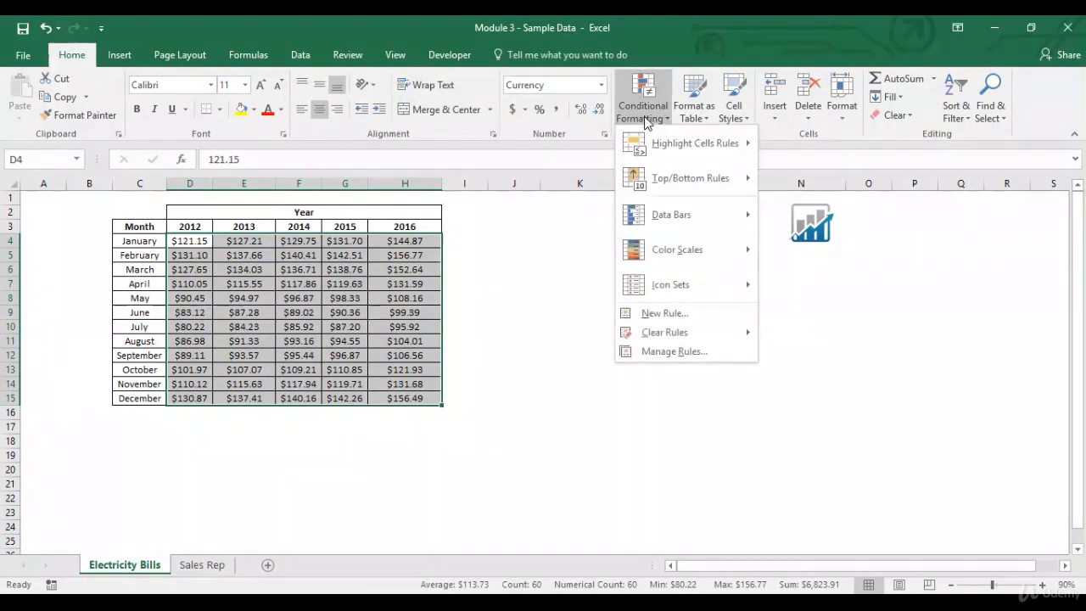
mouse_move(683, 146)
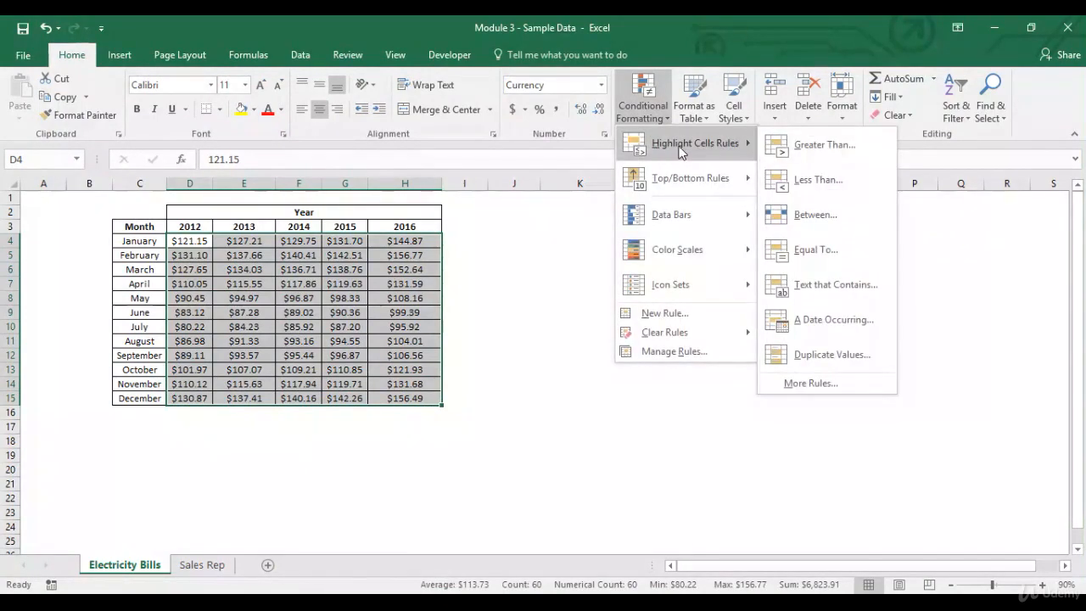
left_click(823, 367)
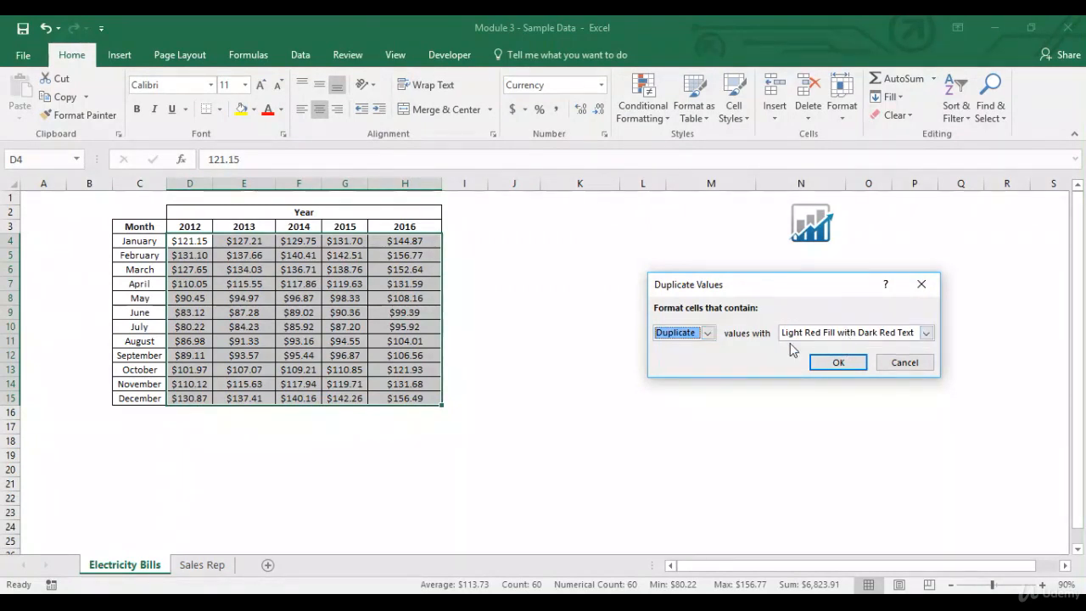
left_click(709, 335)
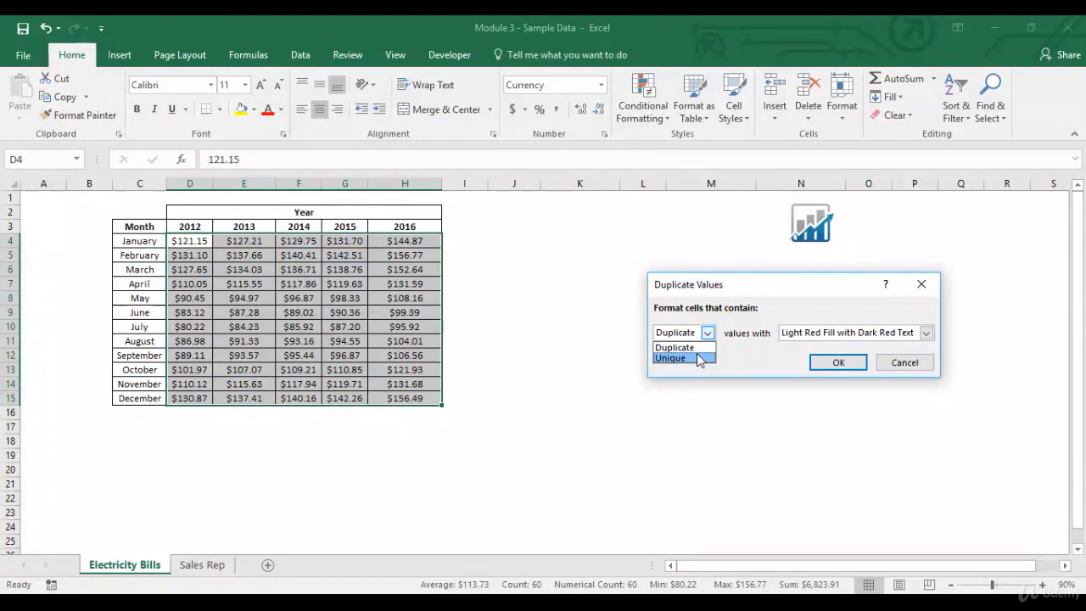
left_click(699, 358)
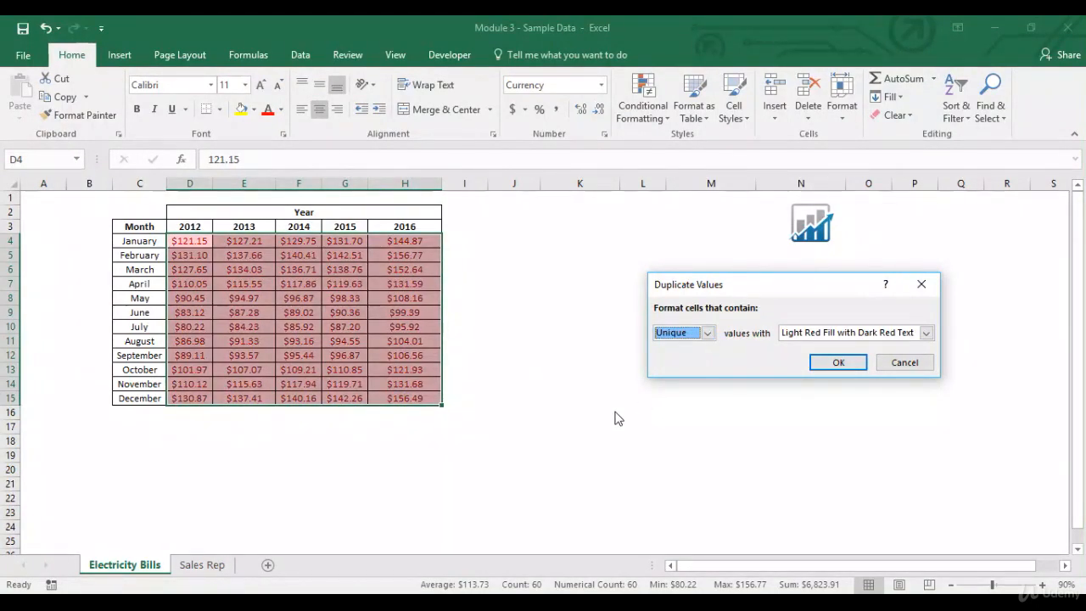
left_click(917, 366)
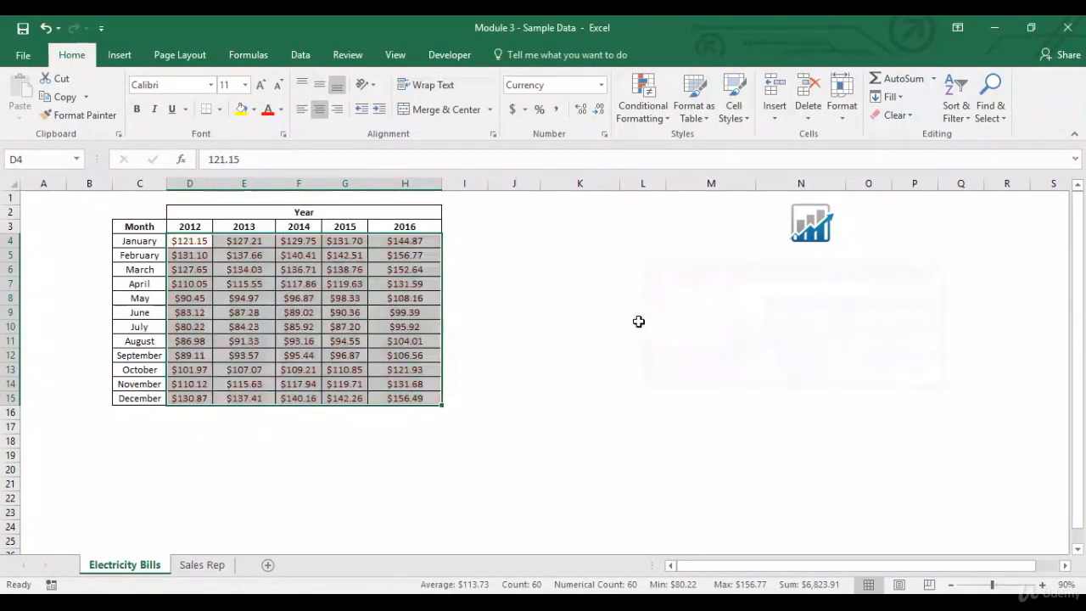
Enter the sample numbers 1, 1, 2, 3, 4, 5 and 6 in cells K4 to K10
left_click(531, 241)
left_click(558, 241)
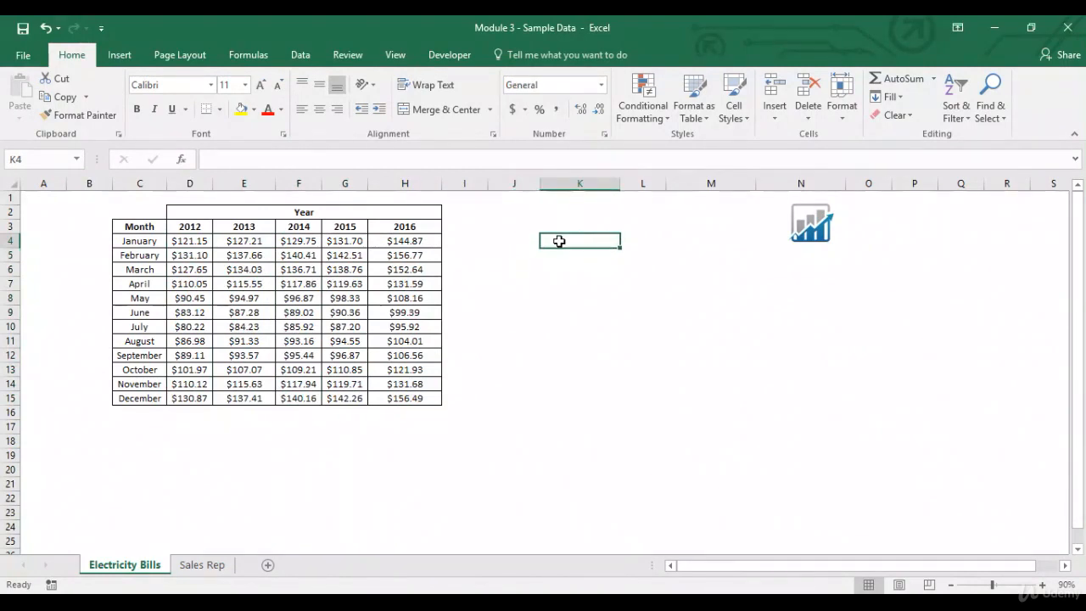
type("1")
key("Return")
type("1")
key("Return")
type("2")
key("Return")
type("3")
key("Return")
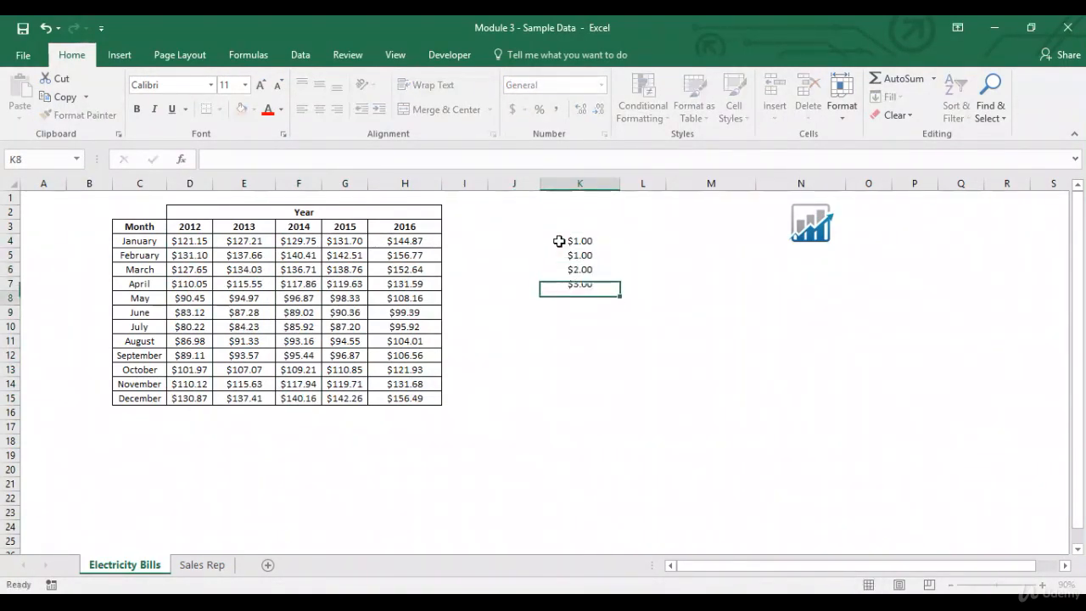
type("4")
key("Return")
type("5")
key("Return")
type("6")
key("Return")
Preview the Duplicate Values rule on K4:K10 for duplicate and unique values without applying it, and delete the sample numbers
key("Up")
key("Up")
key("Up")
left_click(559, 241)
key("ctrl+shift+Down")
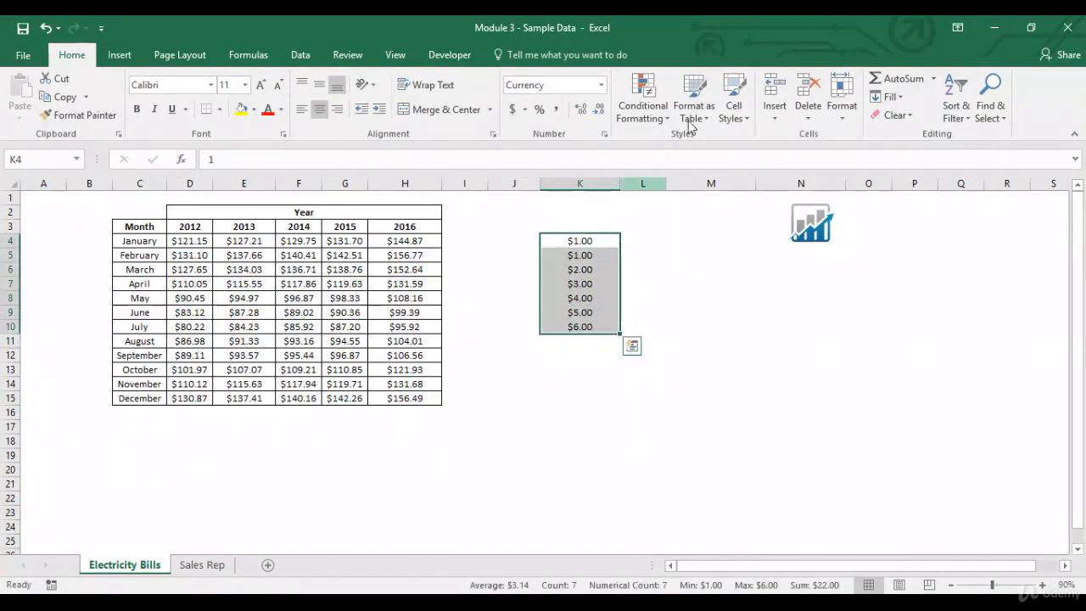
left_click(645, 110)
mouse_move(666, 141)
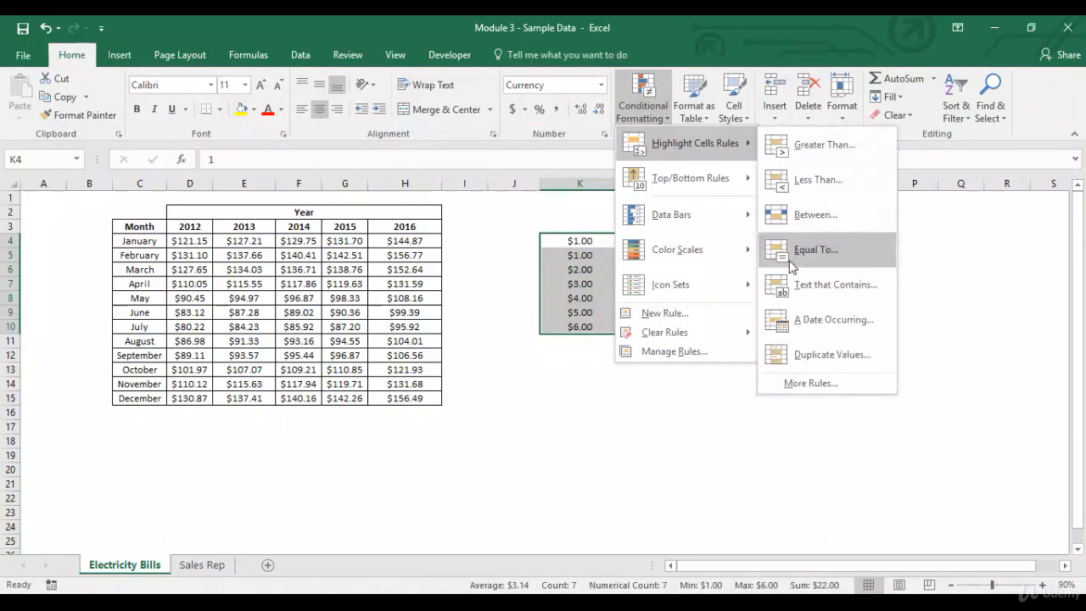
left_click(811, 354)
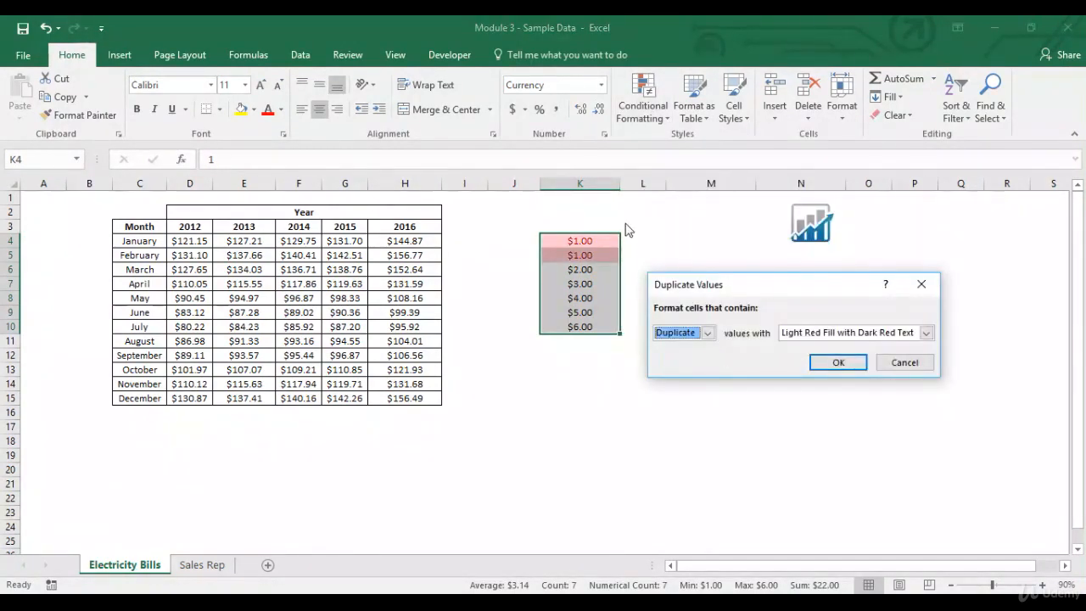
left_click(709, 333)
left_click(679, 361)
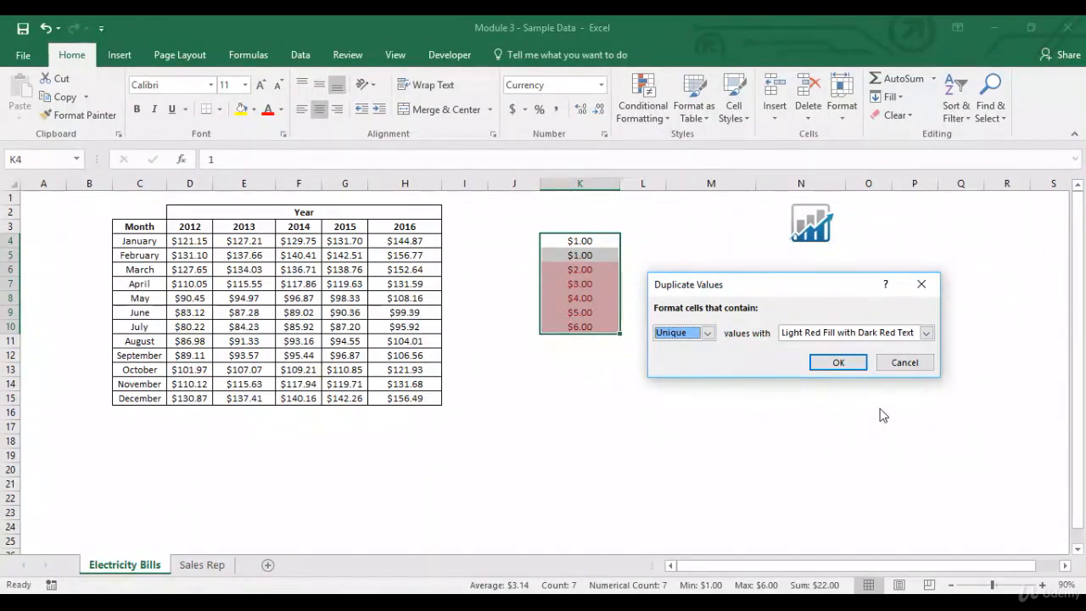
left_click(905, 362)
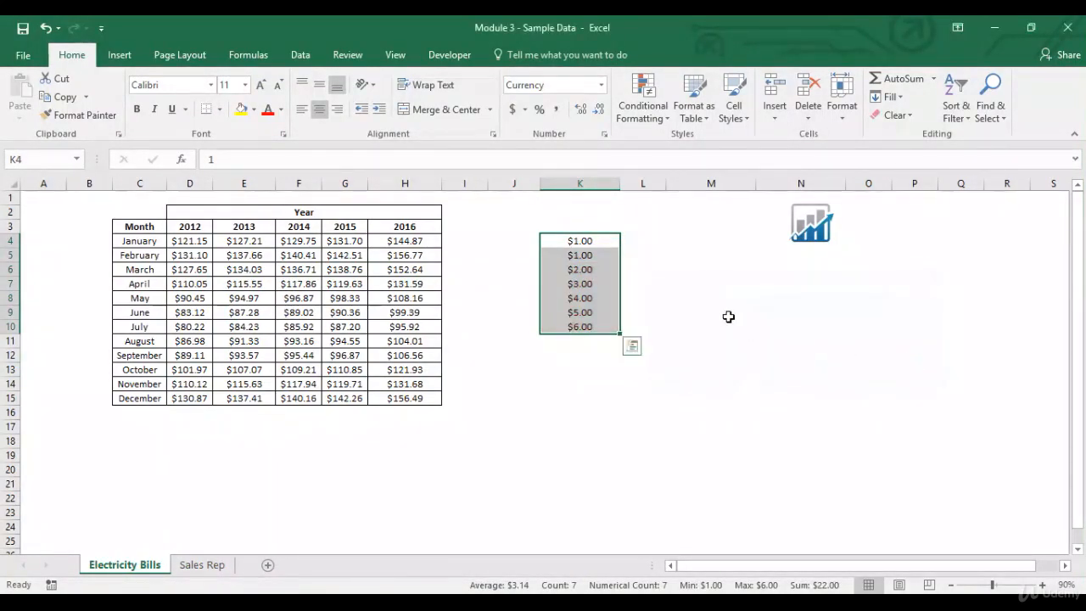
key("Delete")
left_click(513, 240)
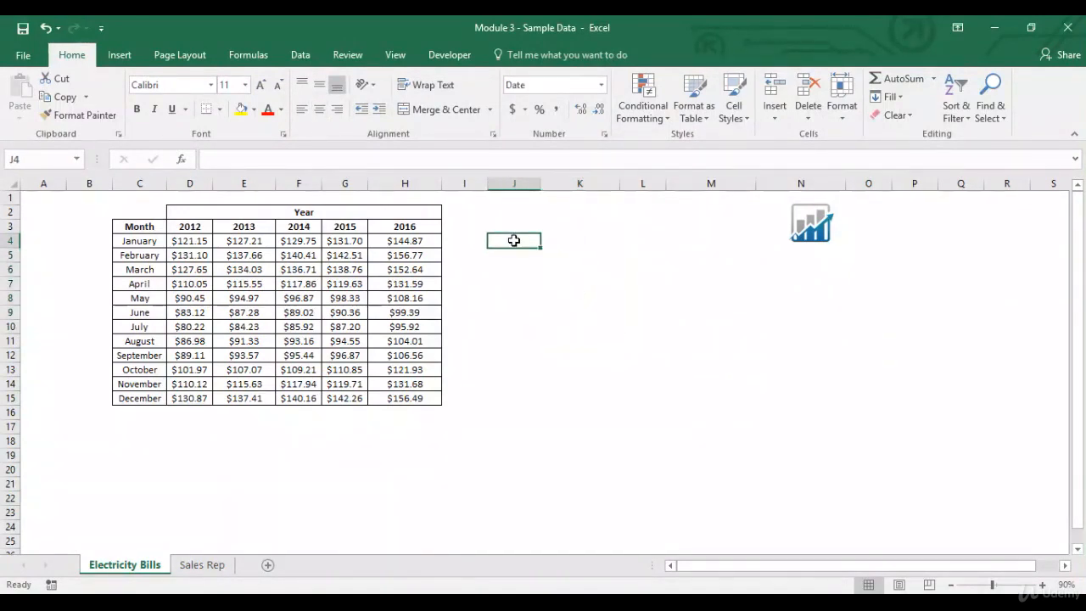
left_click(652, 119)
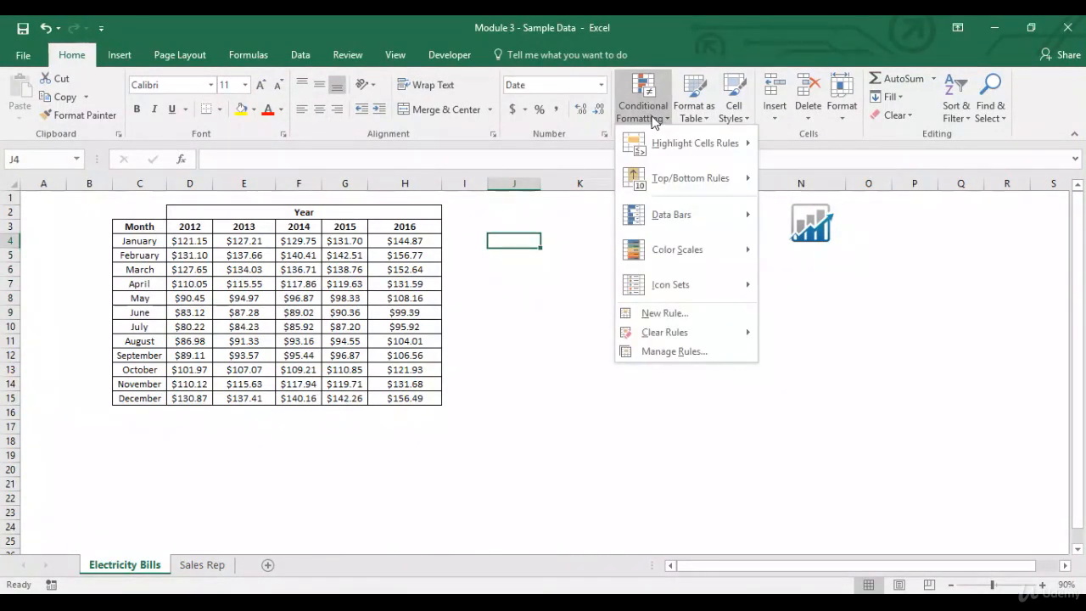
mouse_move(666, 180)
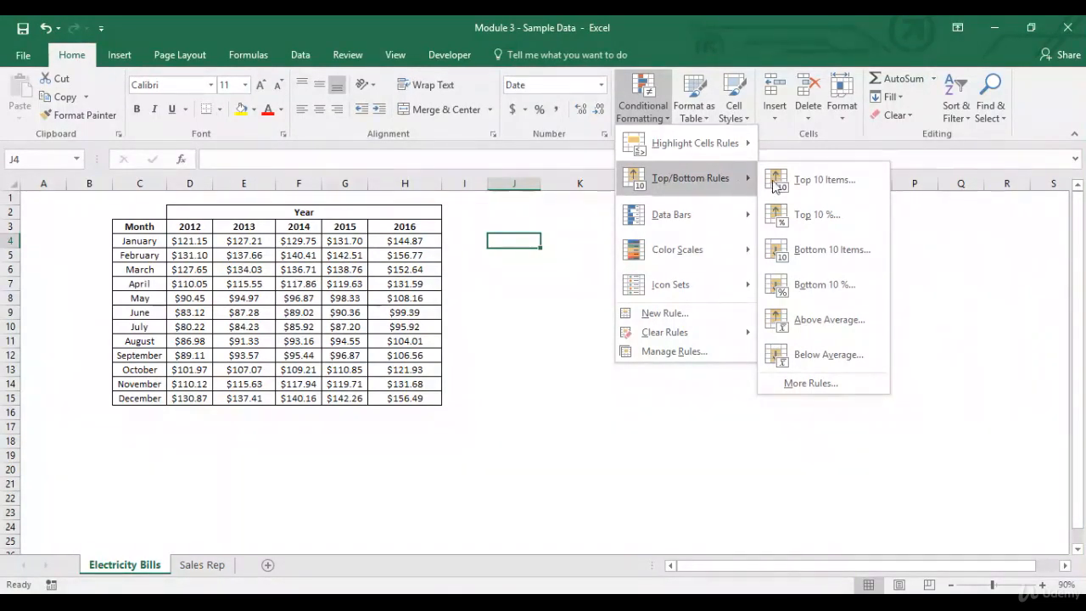
left_click(799, 180)
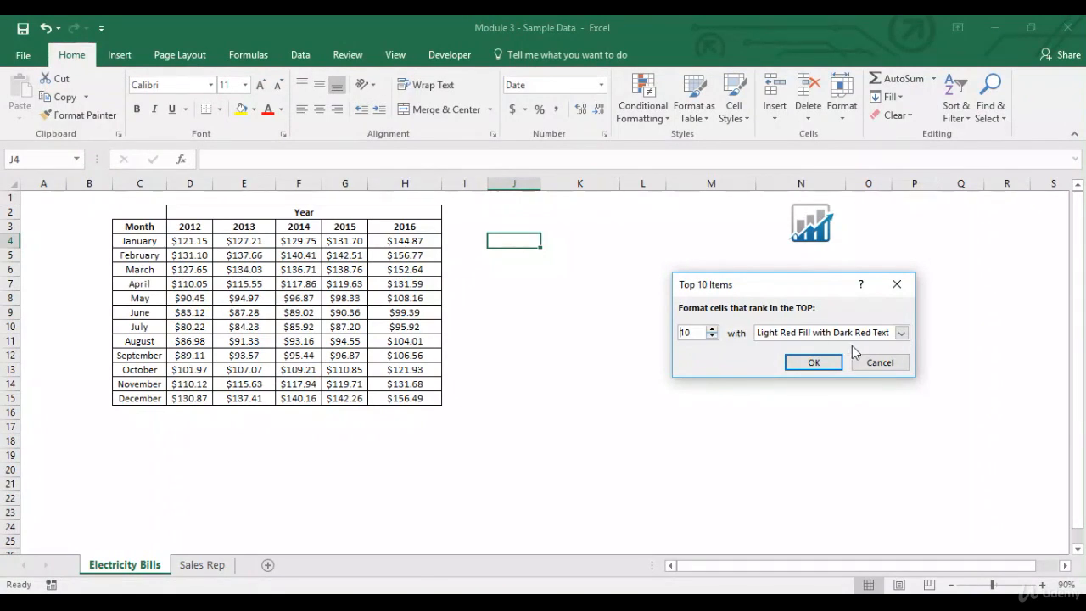
left_click(880, 363)
Preview the Top 10 Items rule on D4:D15 for the top 2 values with Light Red Fill with Dark Red Text, without applying it
left_click_drag(187, 241, 197, 396)
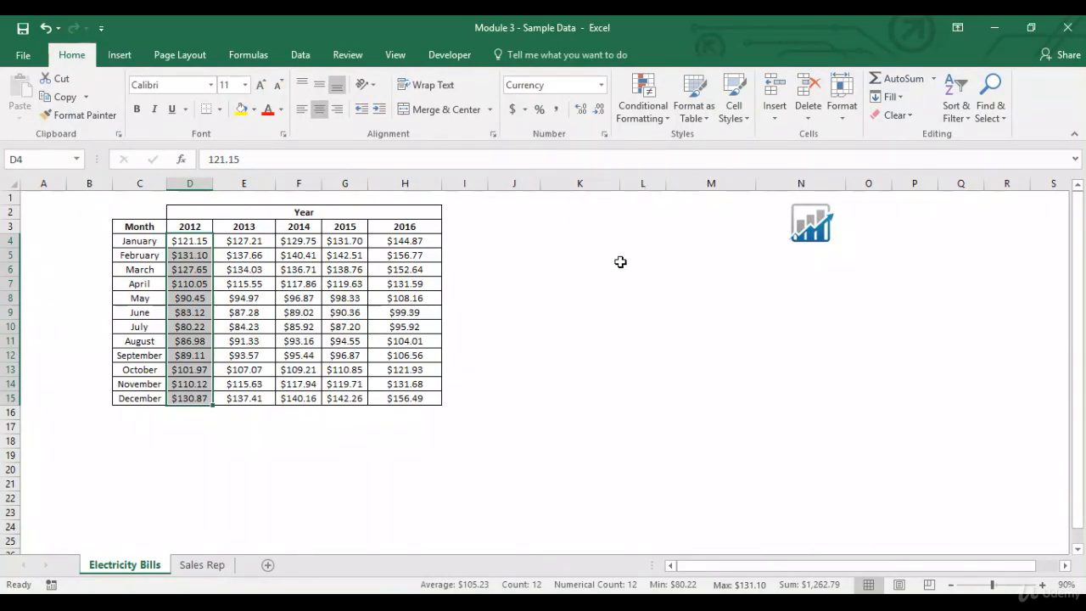
left_click(661, 126)
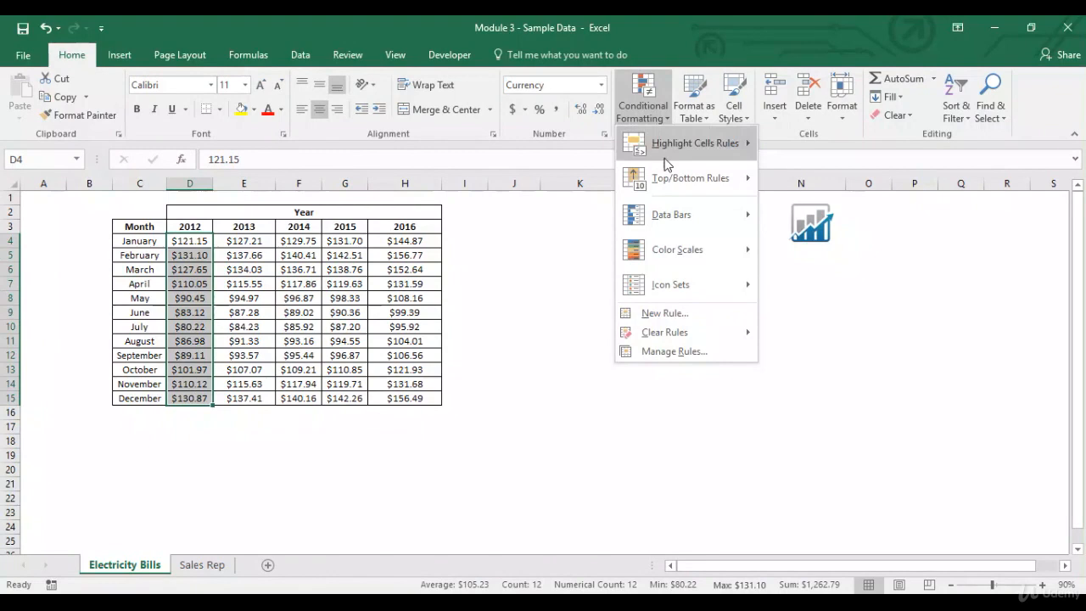
mouse_move(660, 177)
left_click(813, 180)
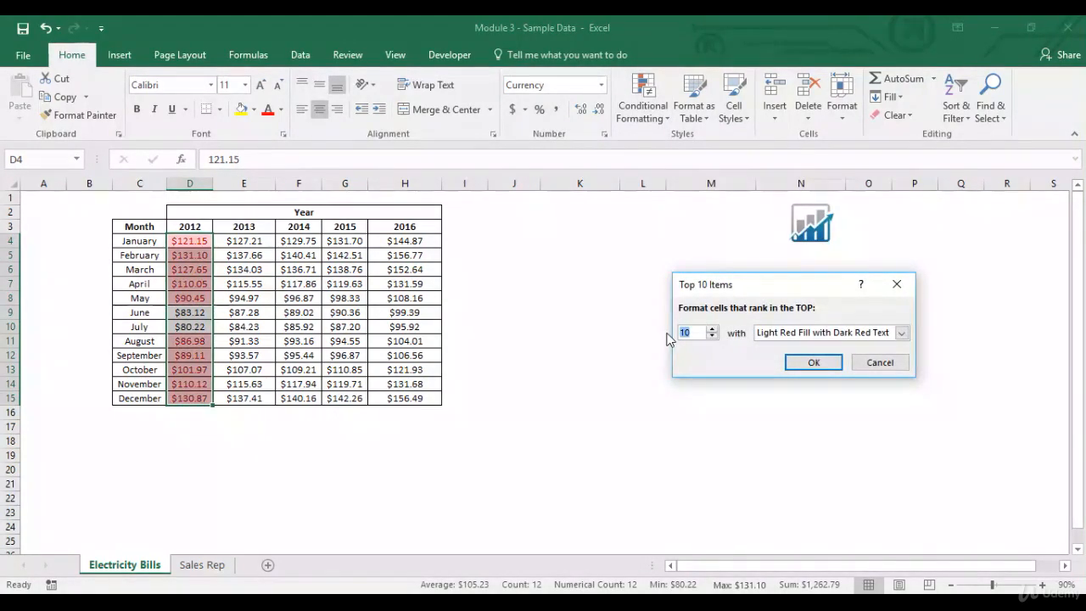
type("2")
left_click(901, 332)
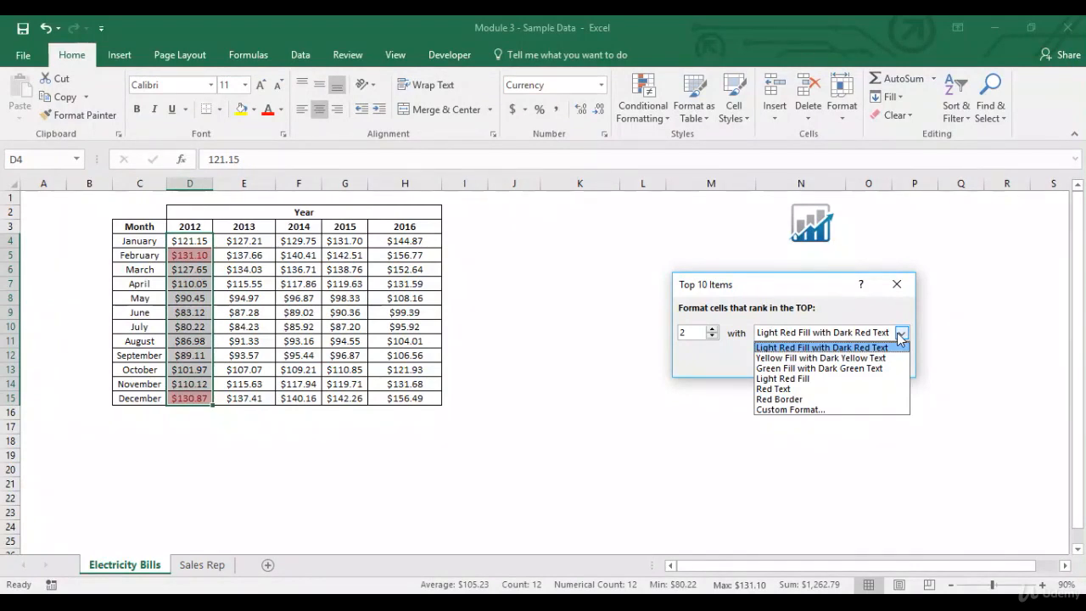
left_click(879, 347)
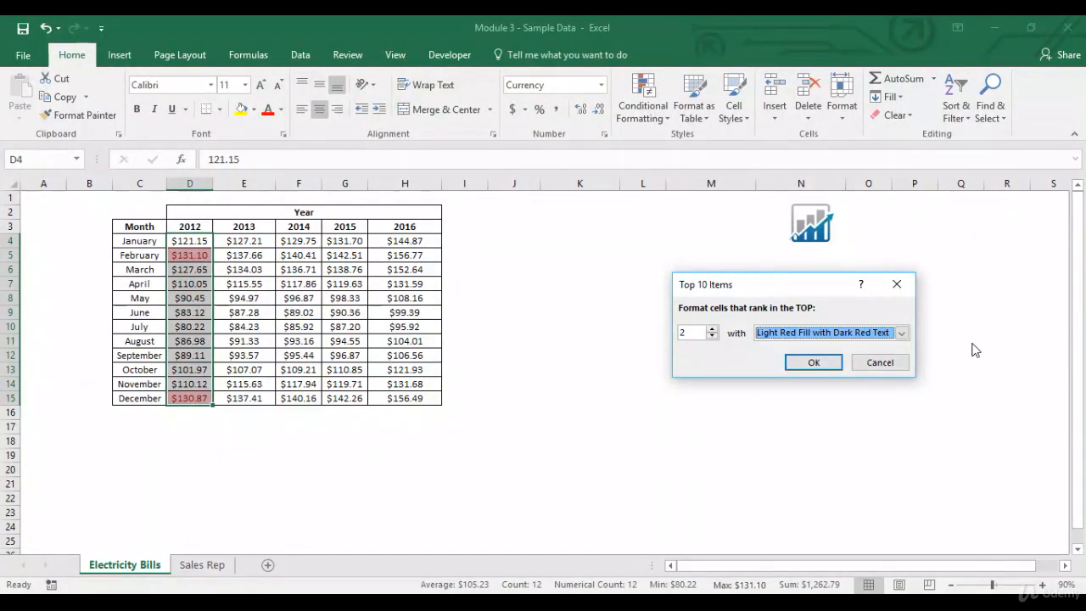
left_click(880, 365)
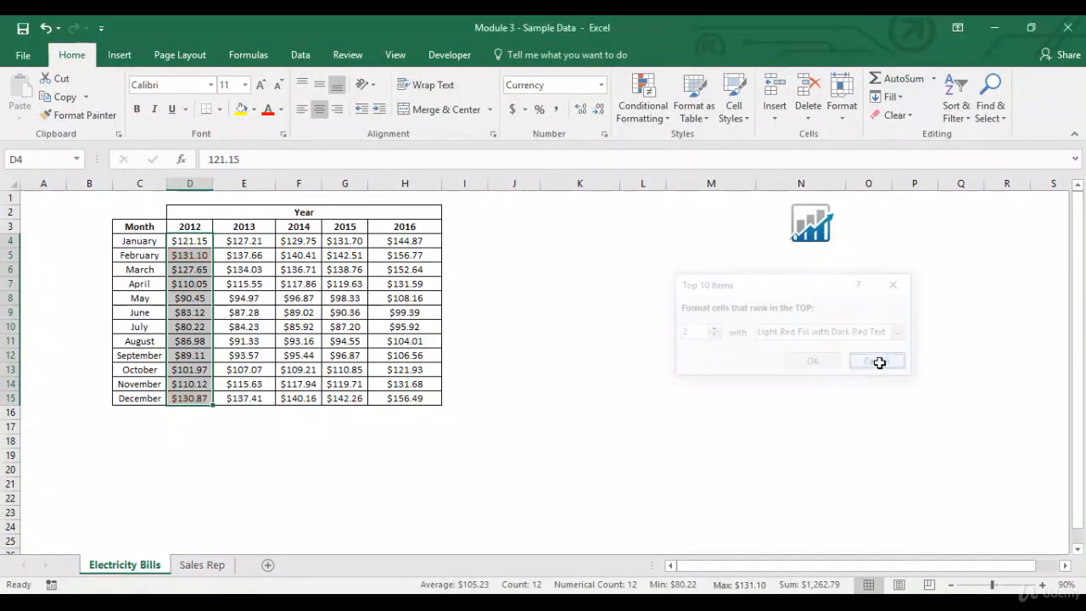
Preview the Top 10% rule on D4:D15 at 10% and 20%, without applying it
left_click(658, 124)
mouse_move(691, 187)
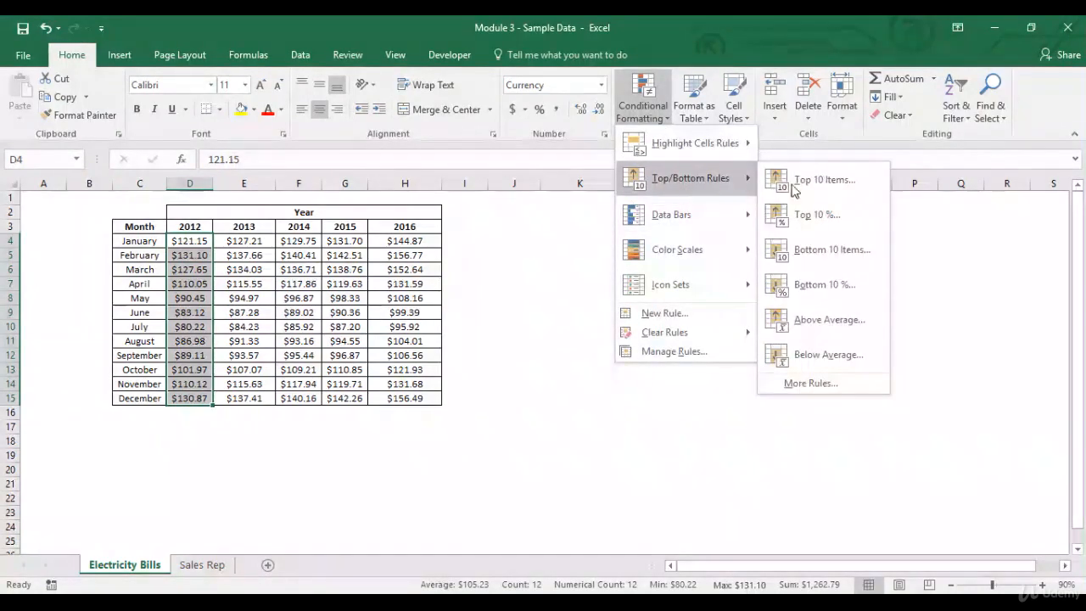
left_click(829, 216)
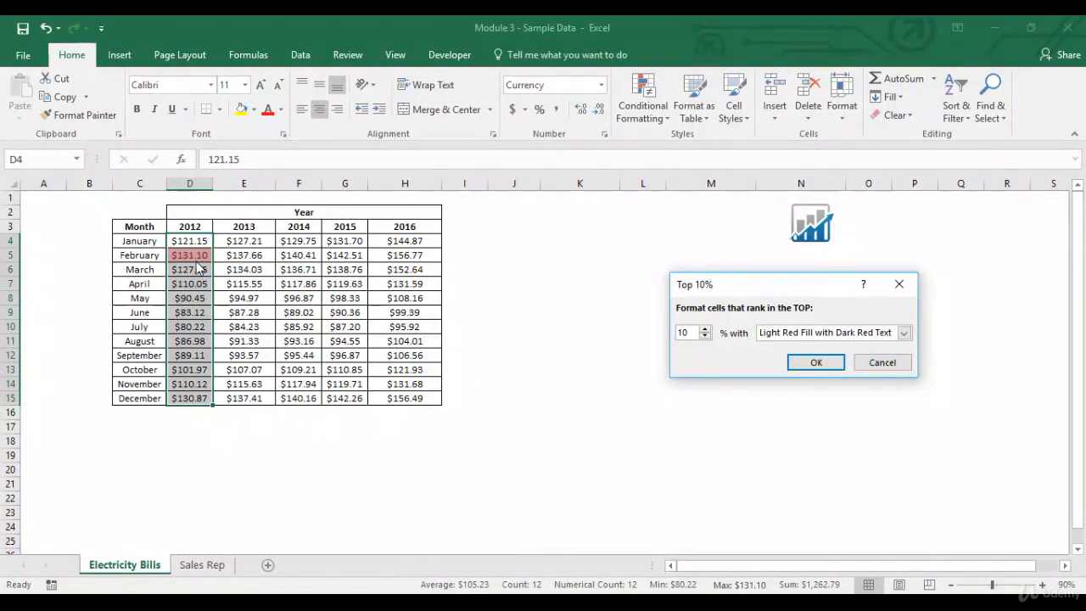
left_click(705, 329)
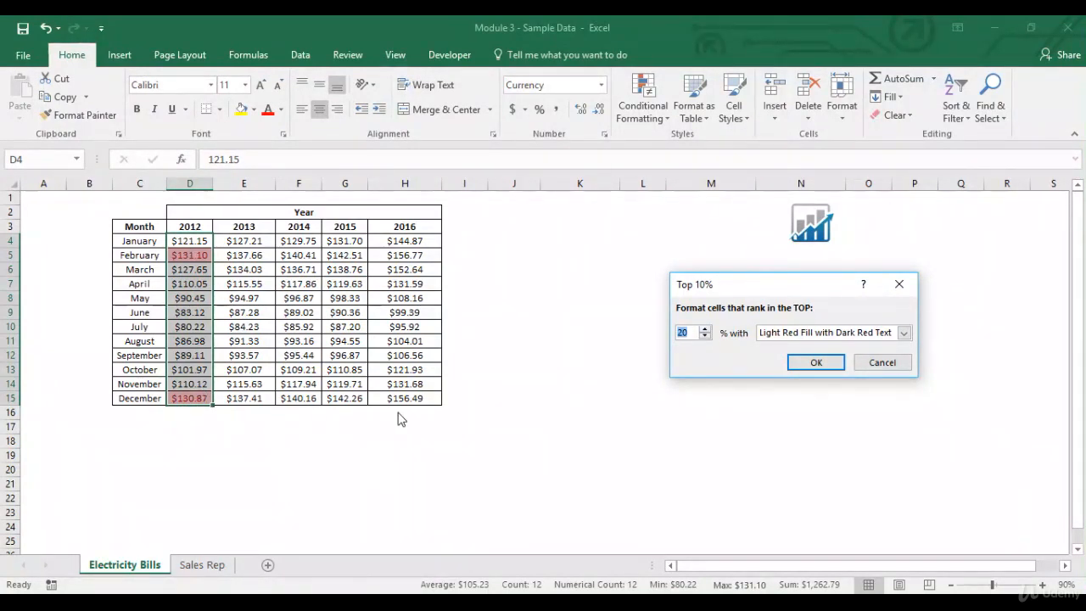
left_click(883, 363)
Preview the Bottom 10 Items rule on D4:D15 with the rank lowered to 1, without applying it
left_click(655, 122)
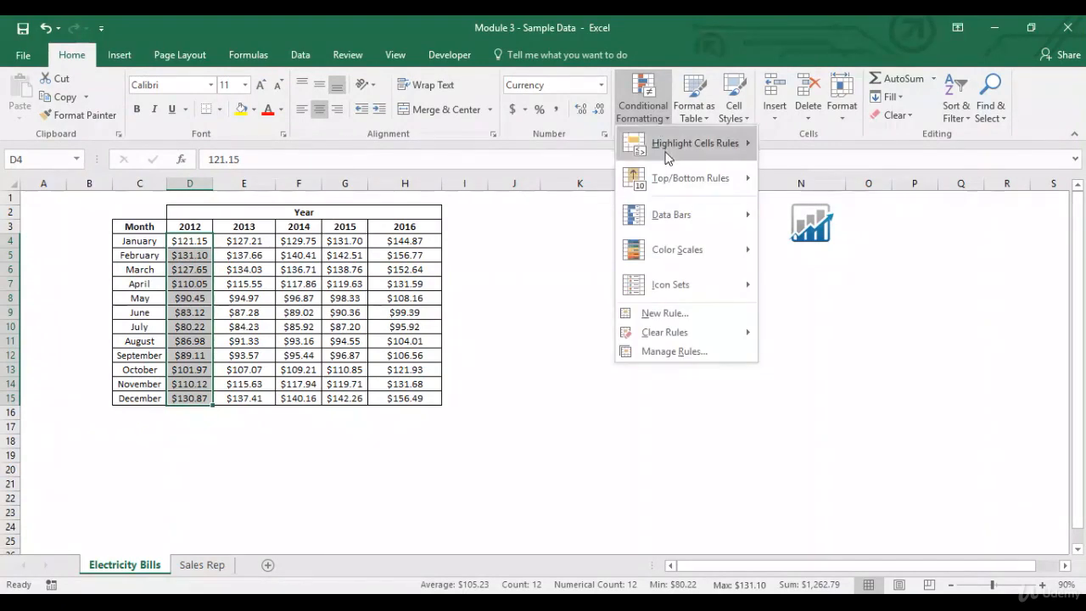
mouse_move(667, 182)
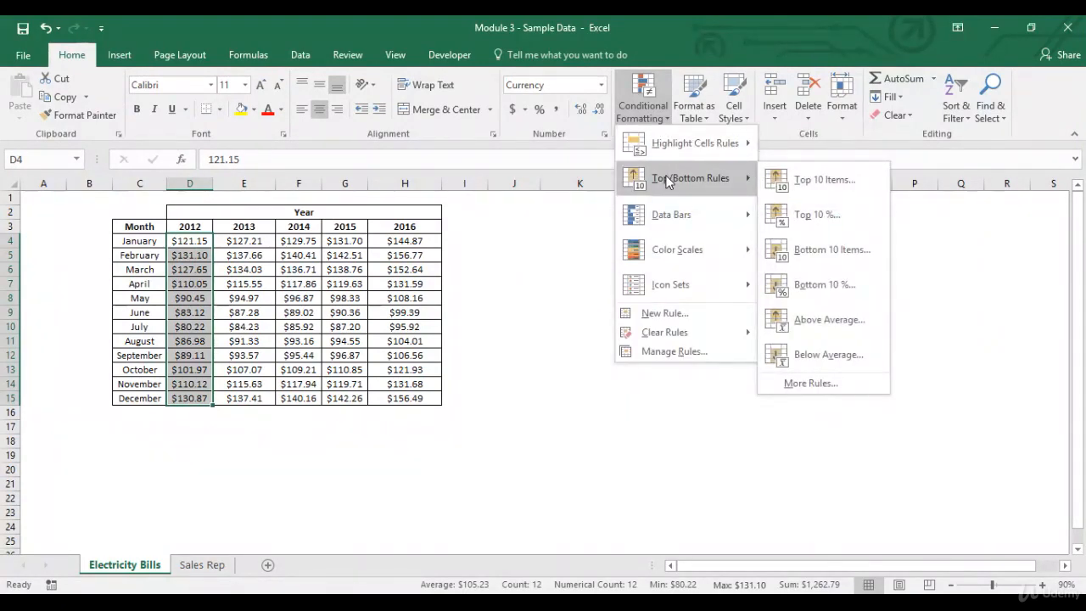
left_click(864, 250)
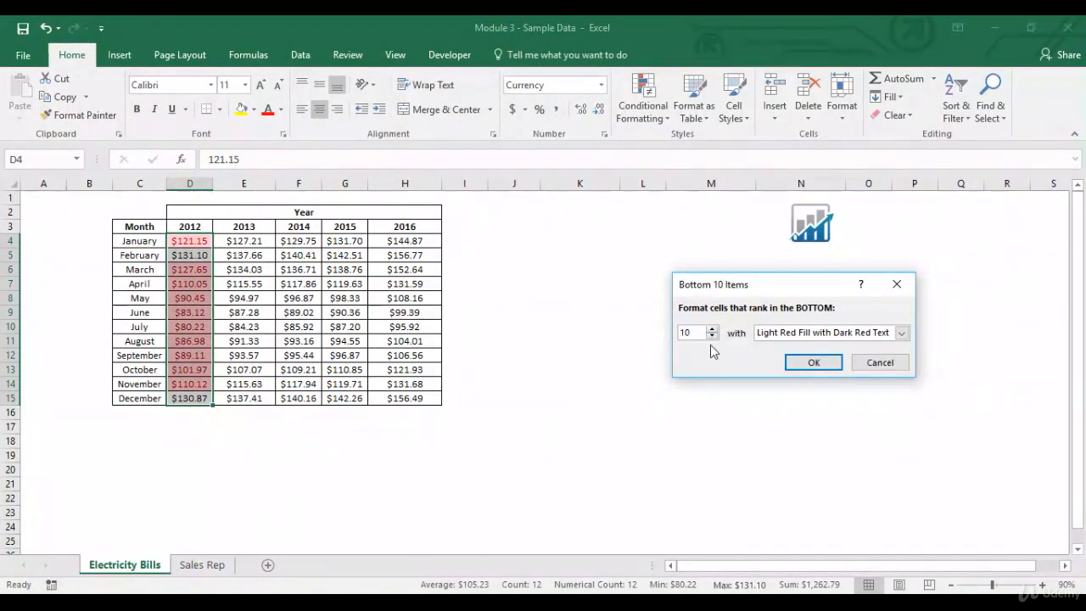
left_click_drag(713, 337, 712, 337)
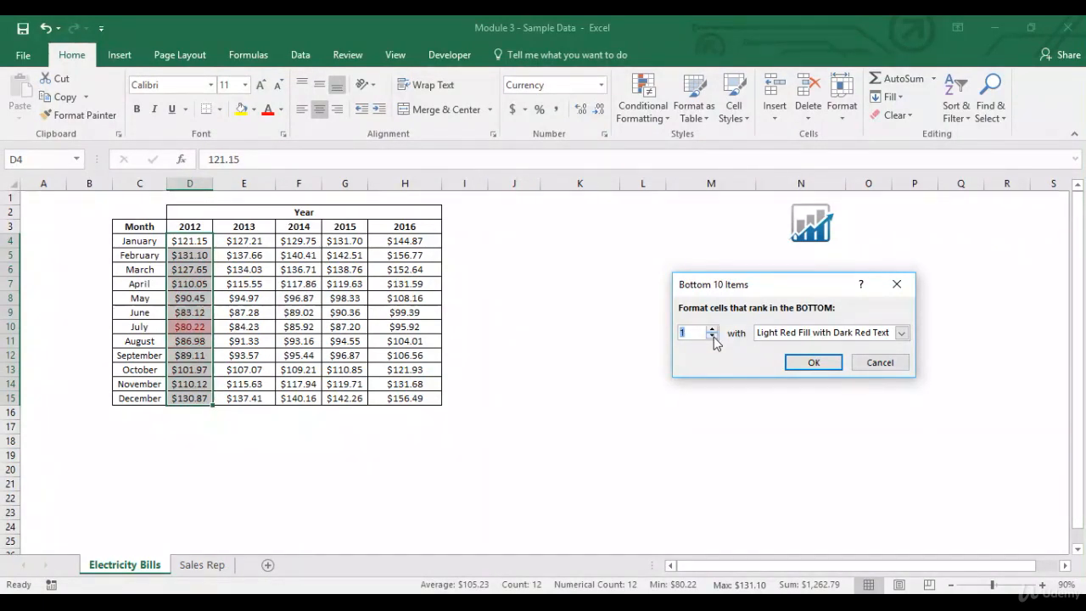
left_click(881, 362)
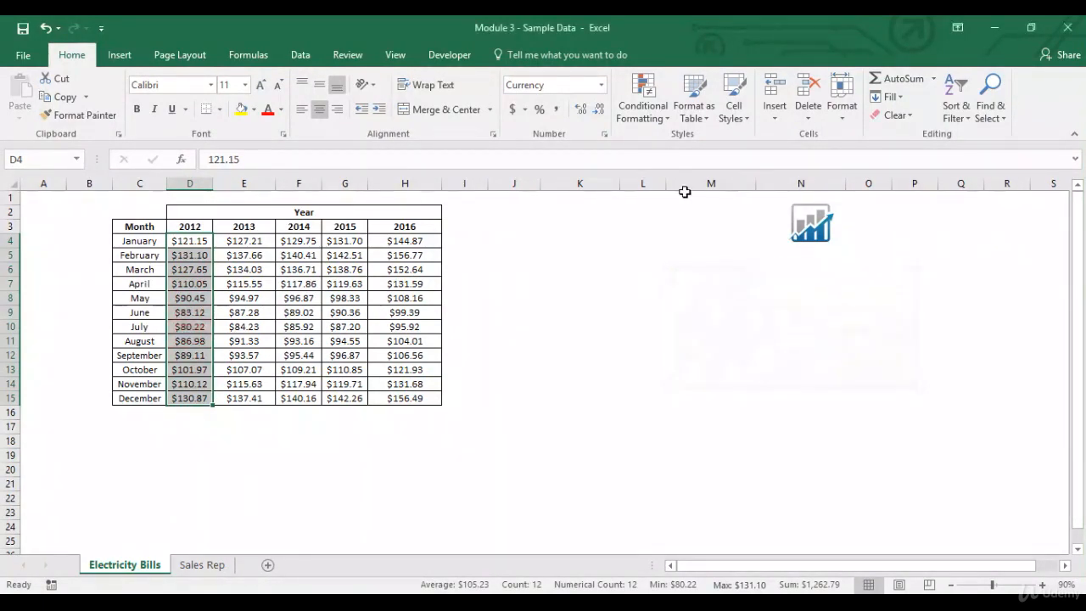
Preview the Bottom 10% rule on D4:D15 at 10%, without applying it
left_click(643, 100)
mouse_move(661, 185)
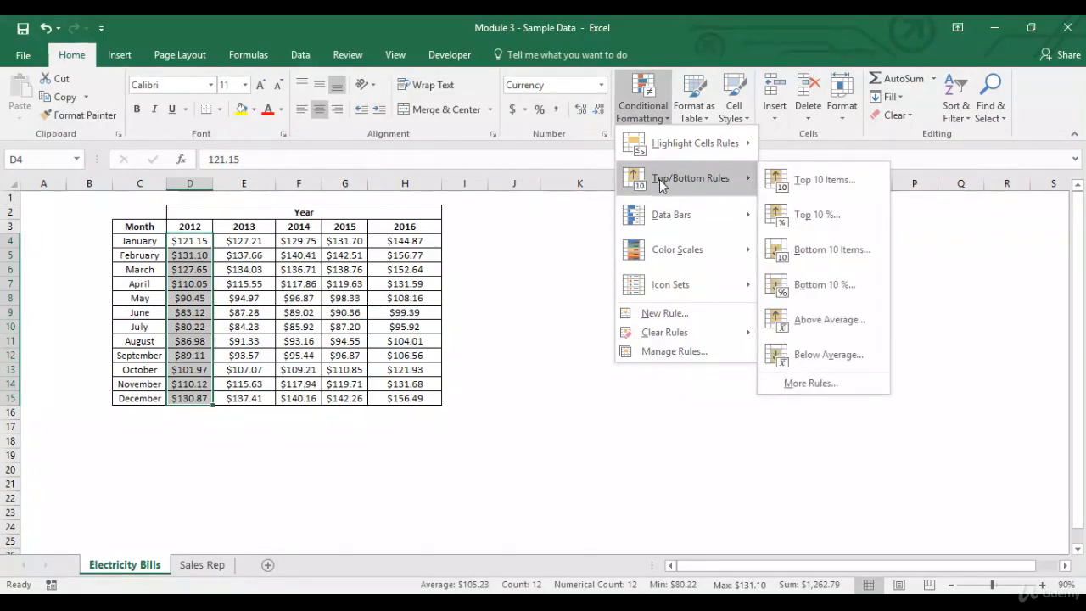
left_click(821, 290)
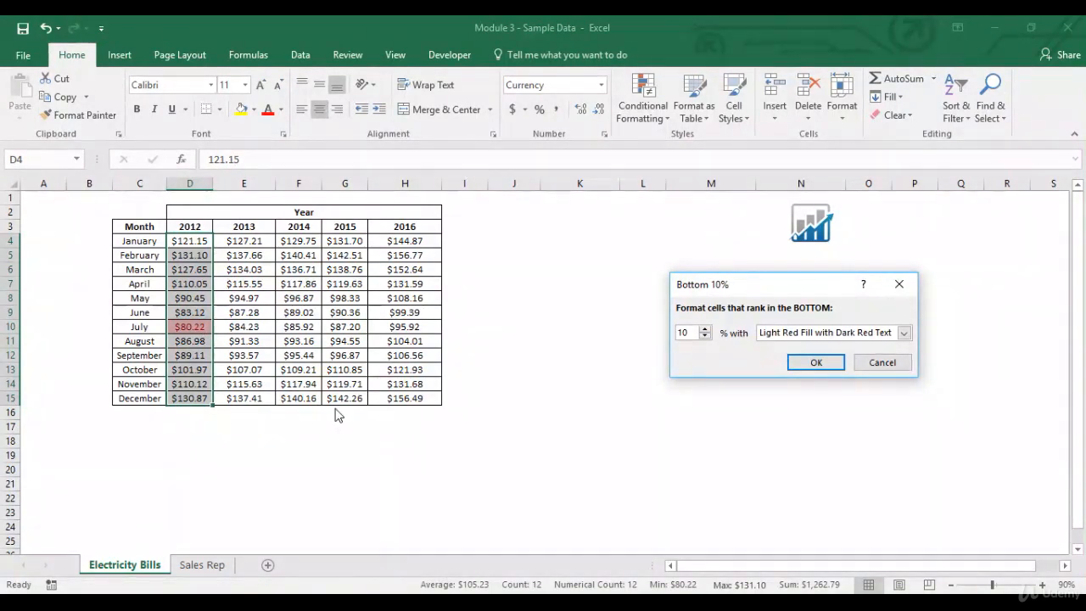
left_click(881, 363)
Apply the Above Average rule to the 2012 amounts in D4:D15 with Light Red Fill with Dark Red Text
left_click(646, 112)
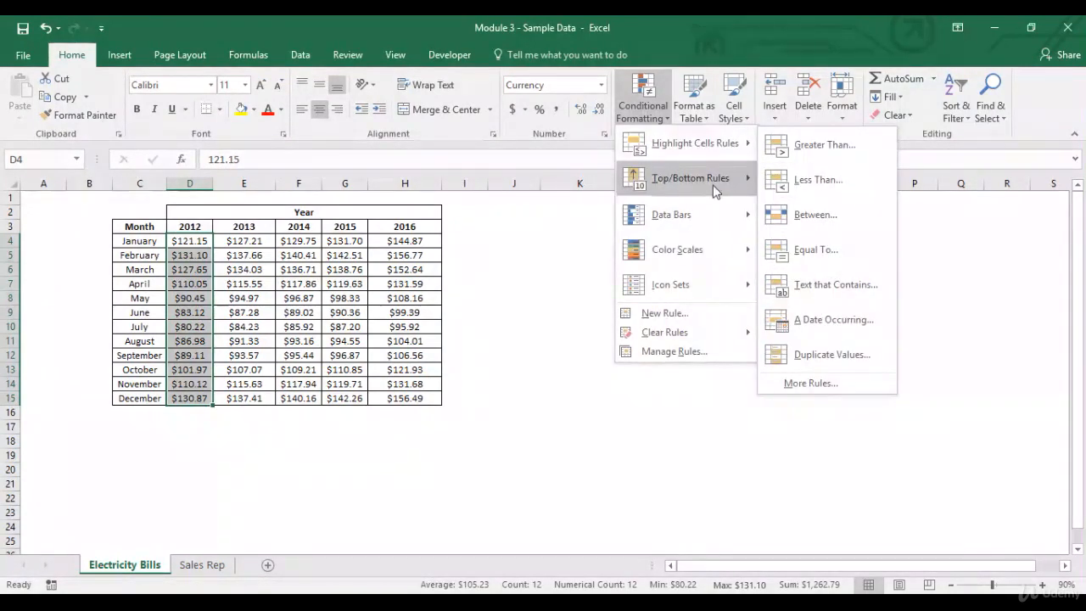
mouse_move(714, 191)
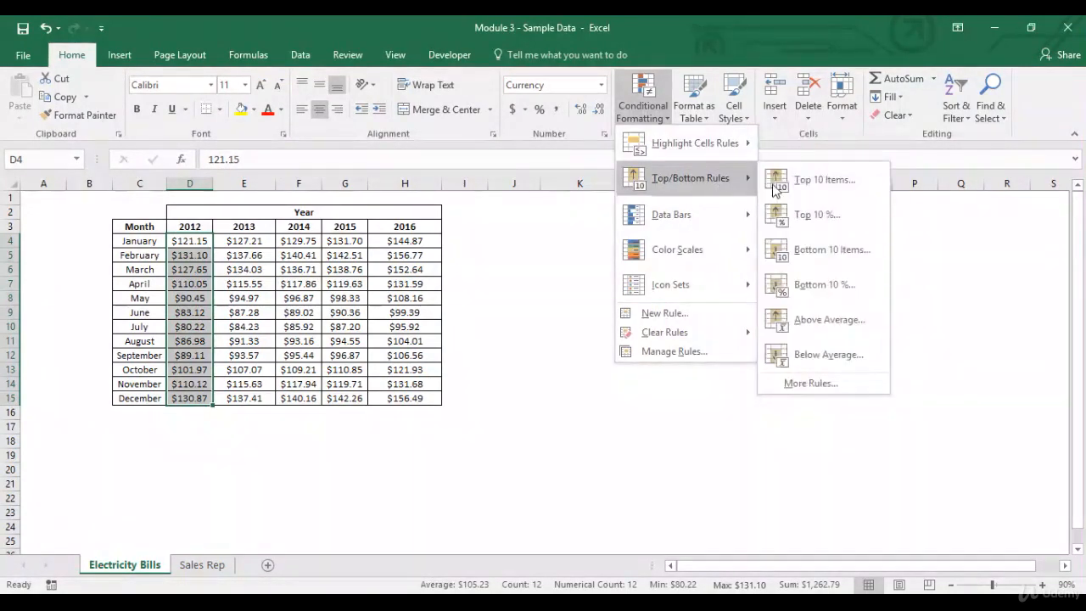
left_click(792, 319)
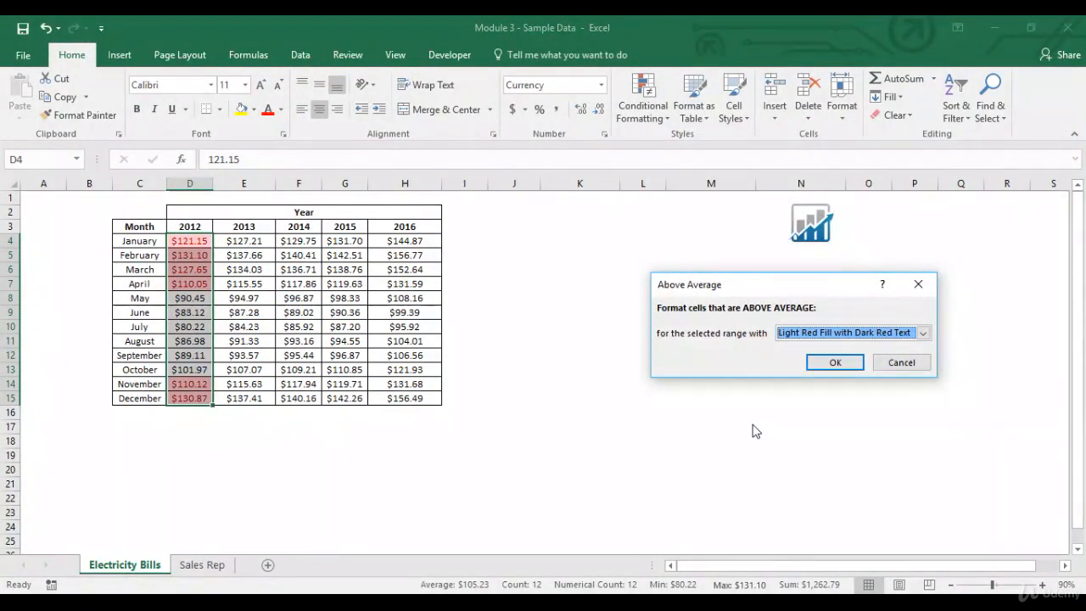
left_click(838, 364)
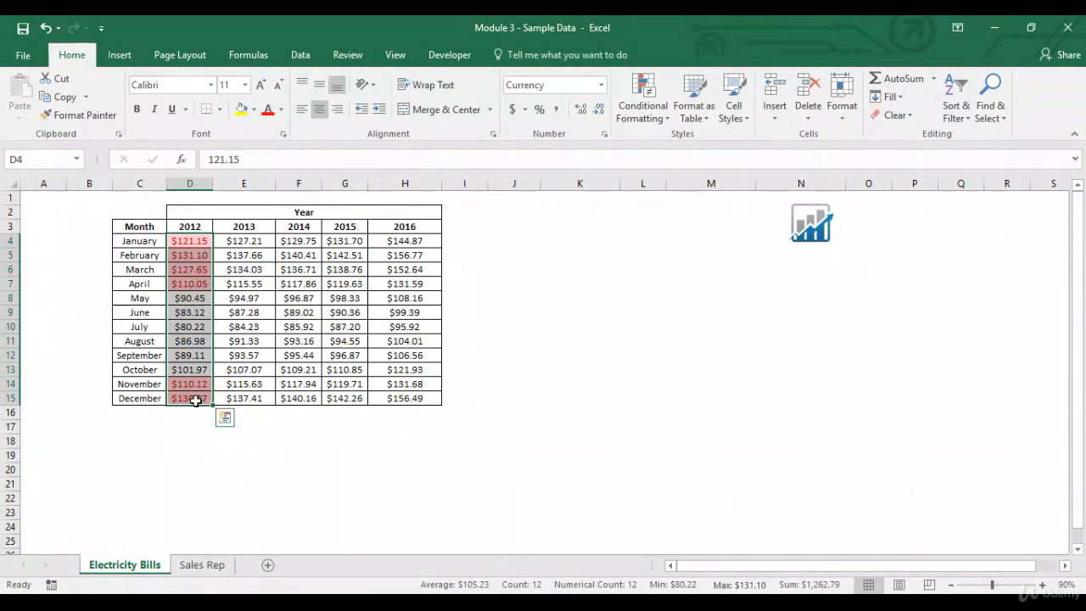
Clear the conditional formatting rules from the selected 2012 amounts in D4:D15
left_click(663, 123)
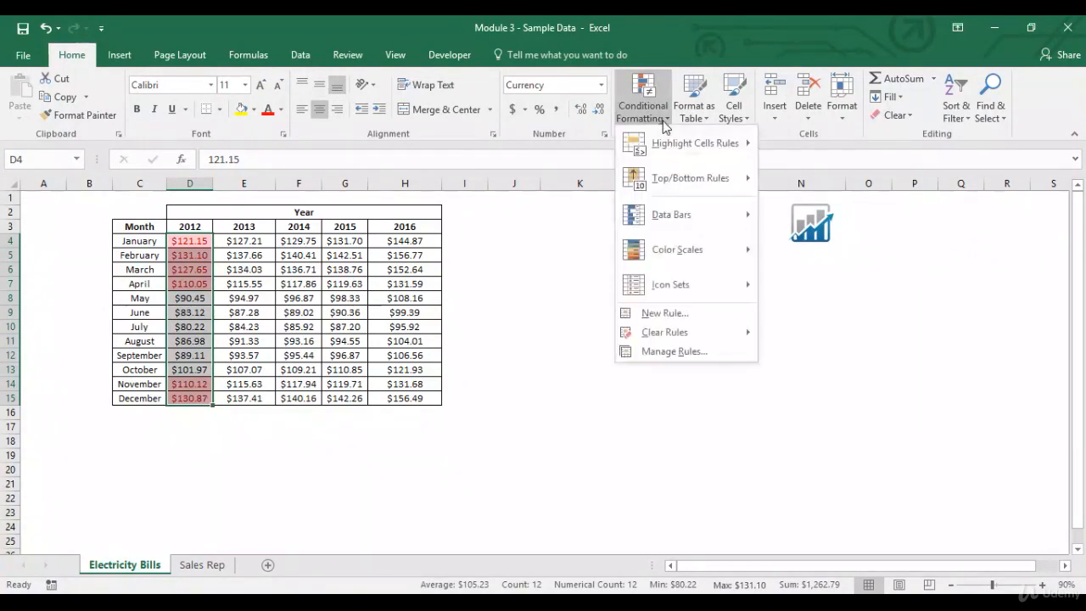
mouse_move(691, 332)
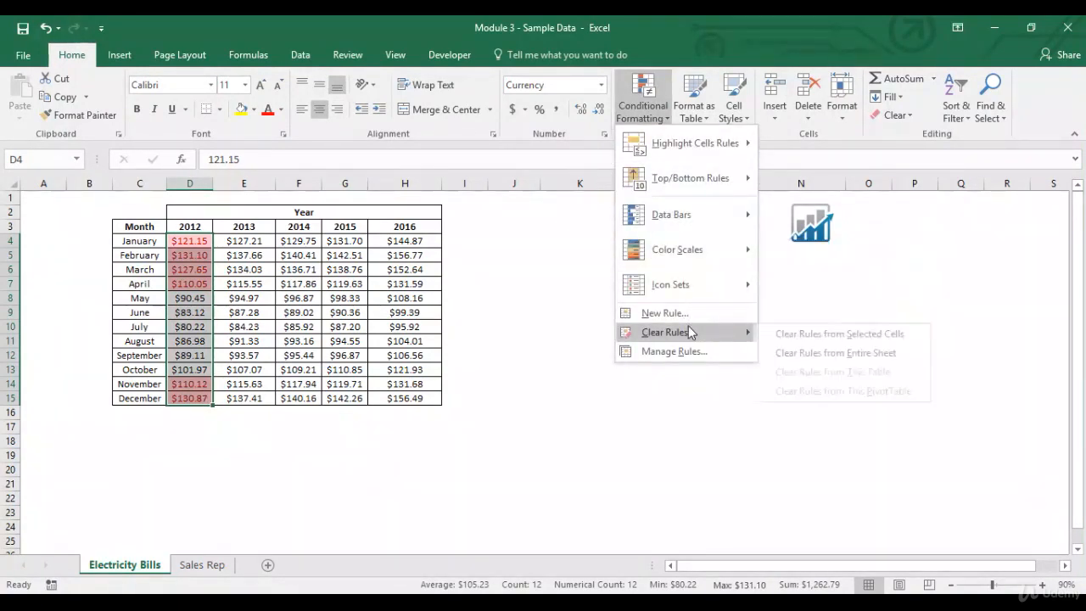
left_click(801, 335)
Apply the Below Average rule to D4:D15 with Red Text, after previewing Light Red Fill and Green Fill with Dark Green Text
left_click(653, 116)
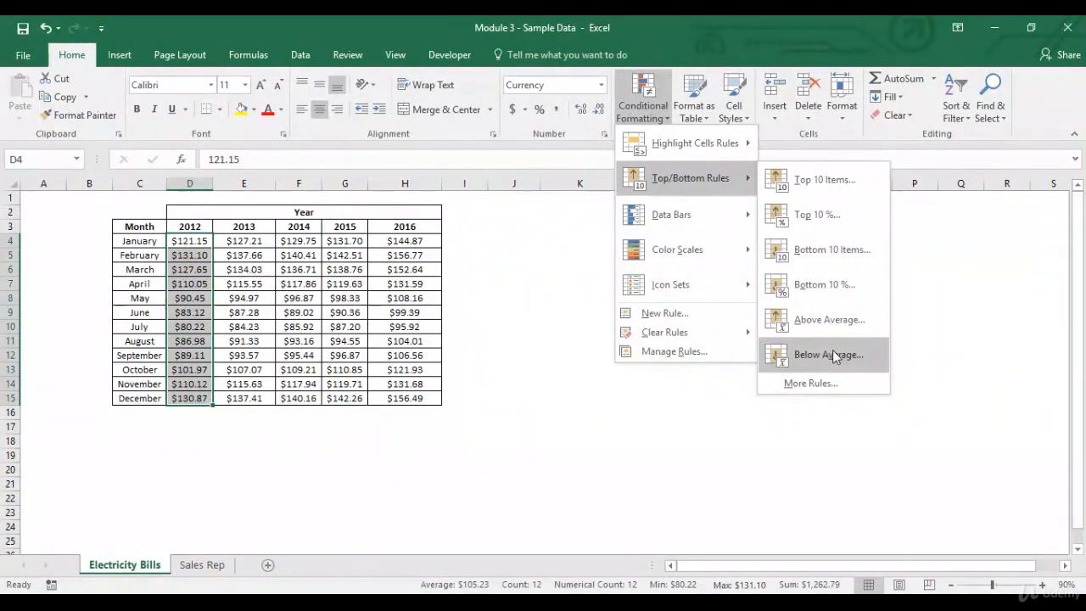
left_click(830, 354)
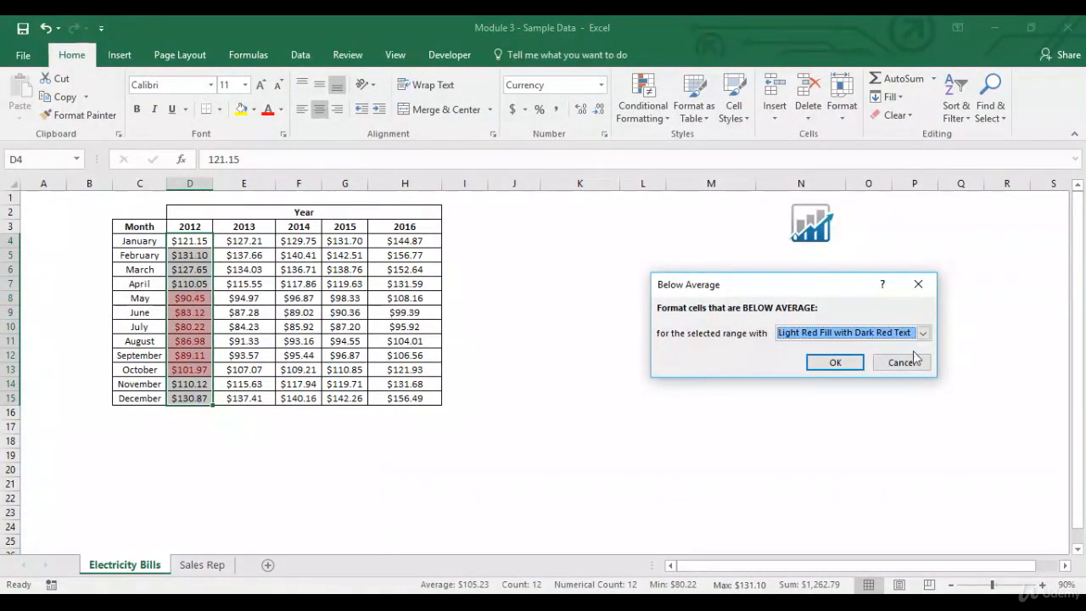
left_click(923, 333)
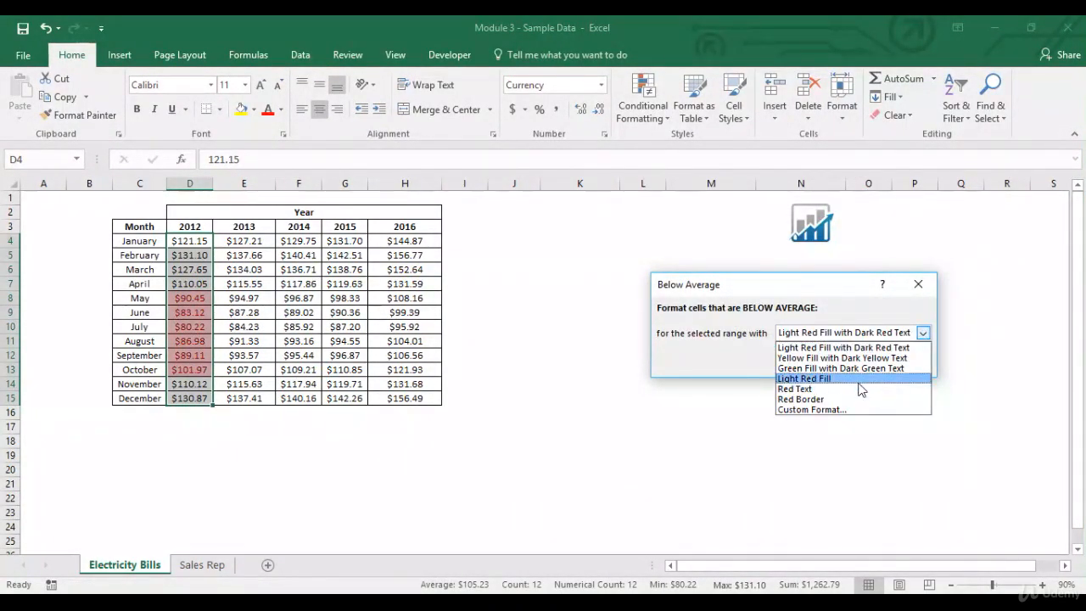
left_click(859, 380)
left_click(922, 333)
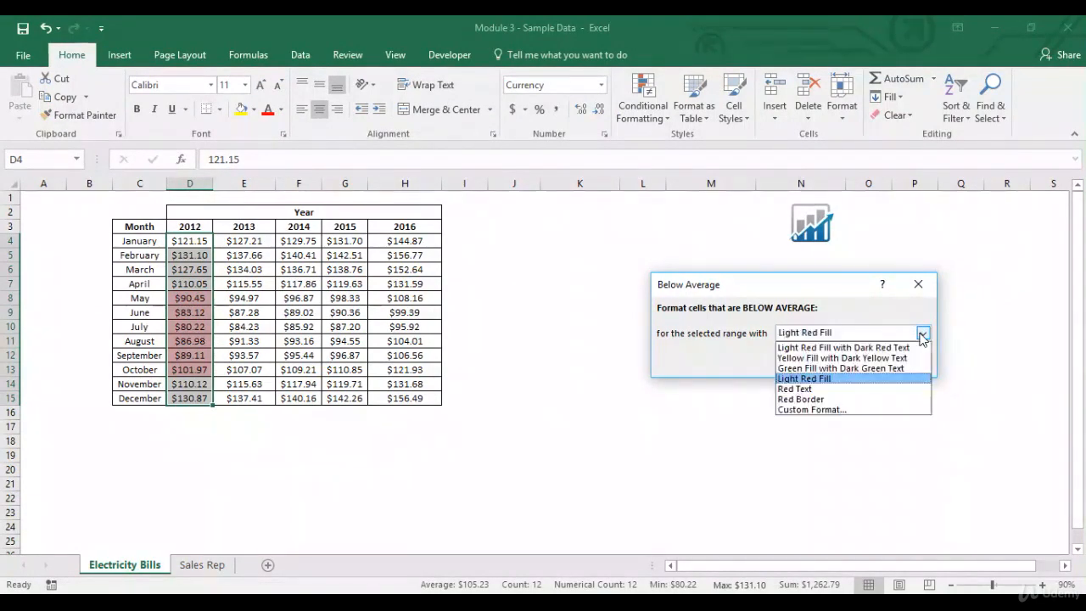
left_click(867, 369)
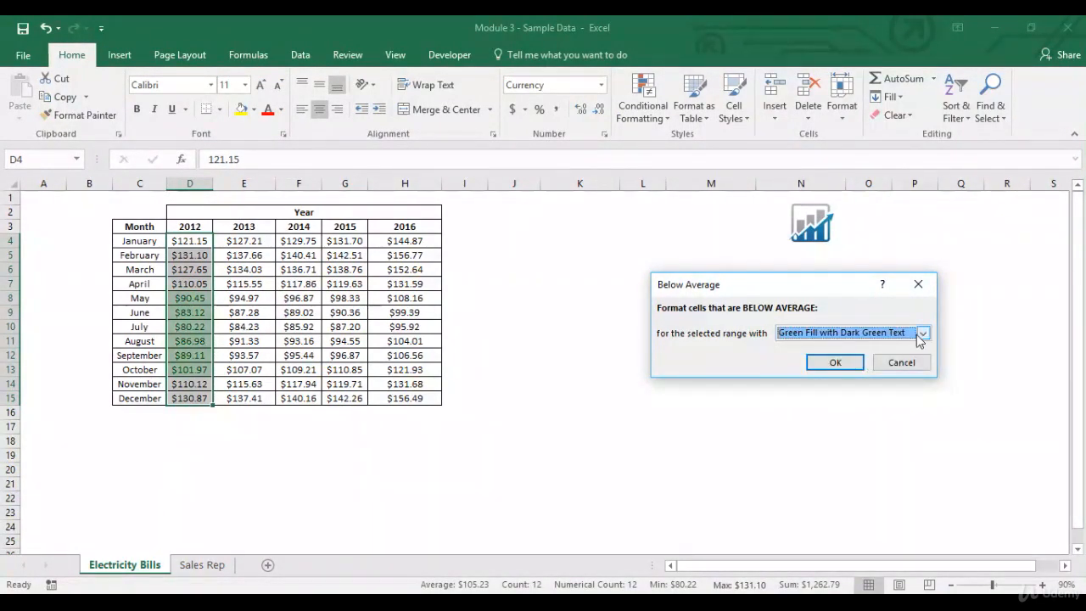
left_click(922, 335)
left_click(847, 390)
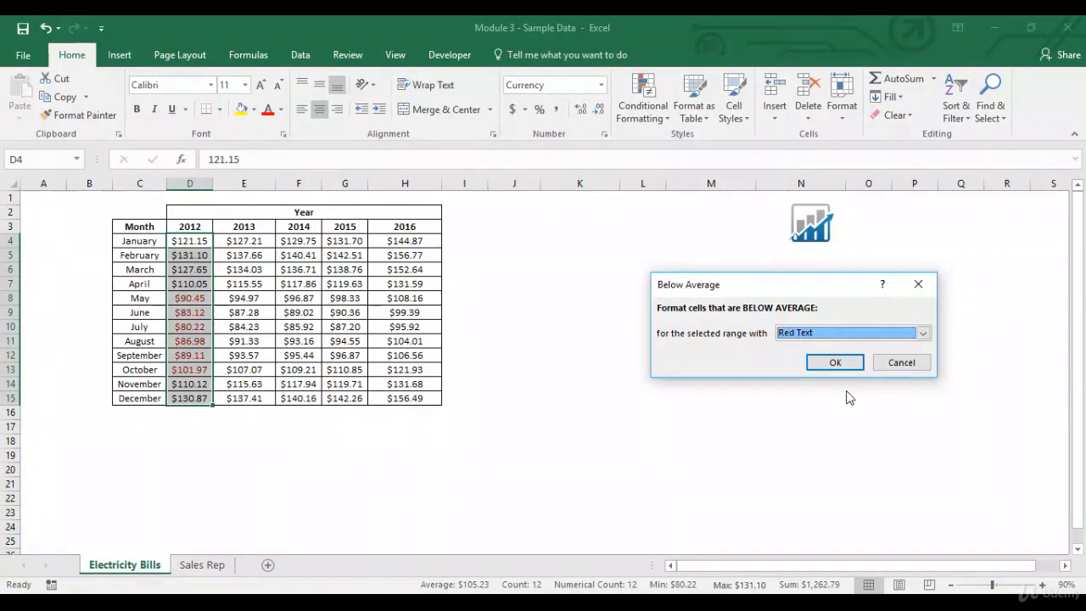
left_click(835, 364)
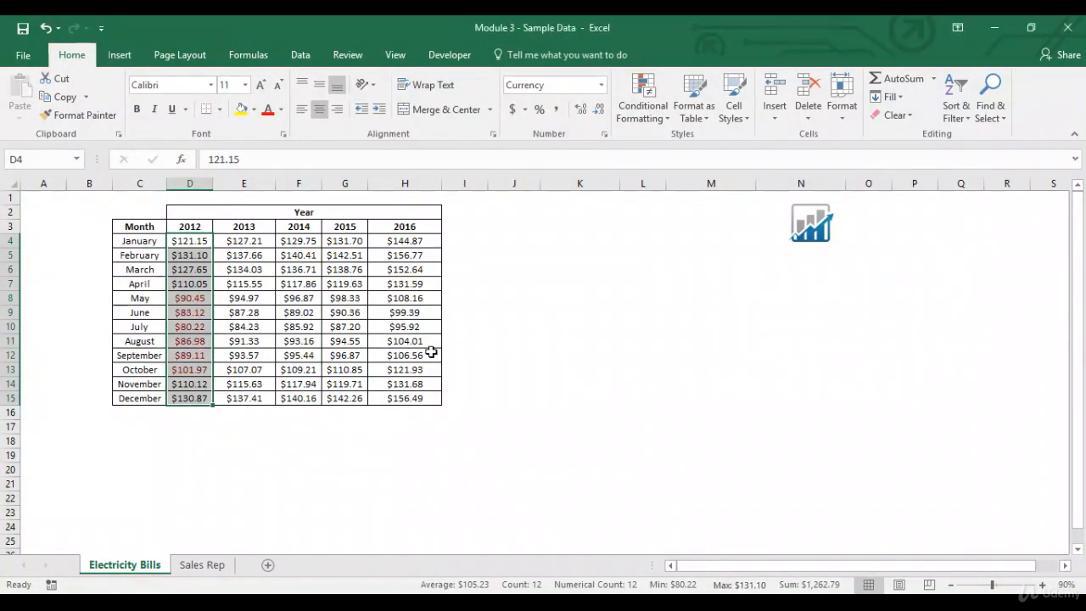
Clear the conditional formatting rules from the 2012 amounts in D4:D15
left_click(432, 351)
left_click_drag(198, 294, 202, 367)
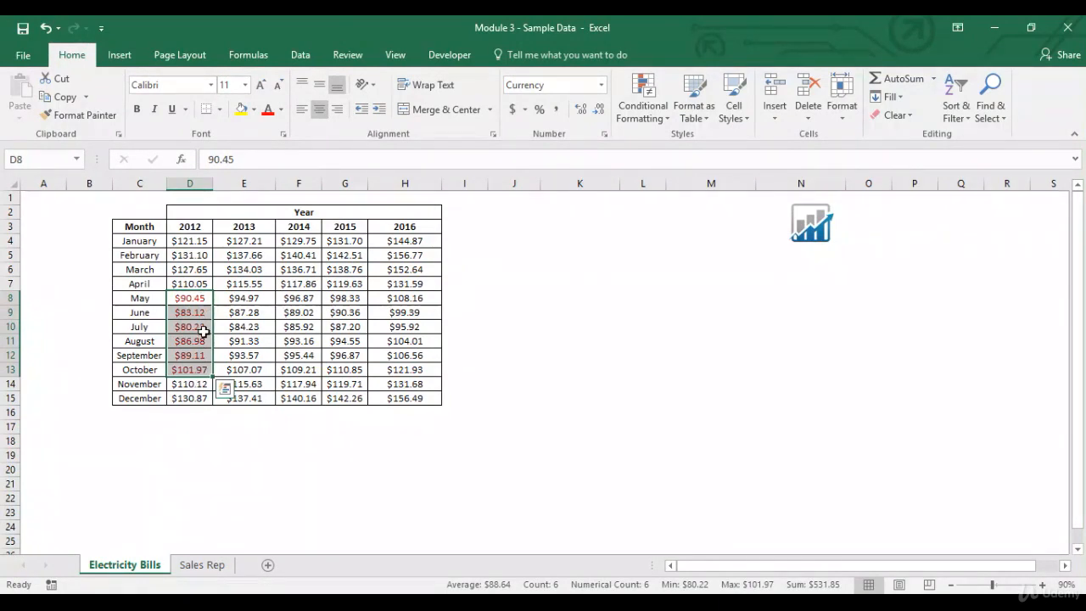
left_click(655, 117)
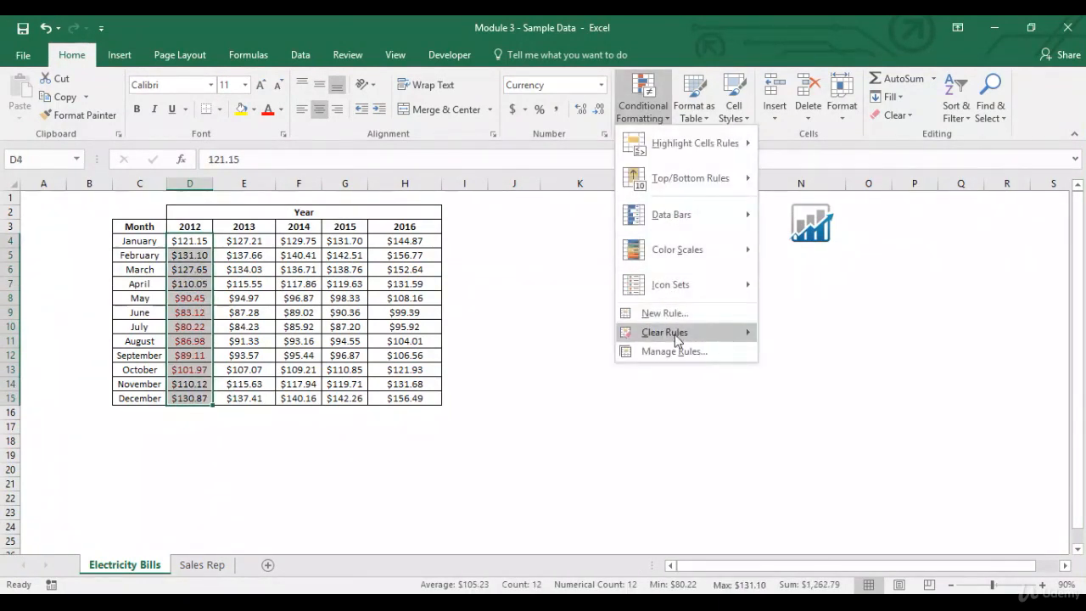
mouse_move(679, 333)
left_click(799, 334)
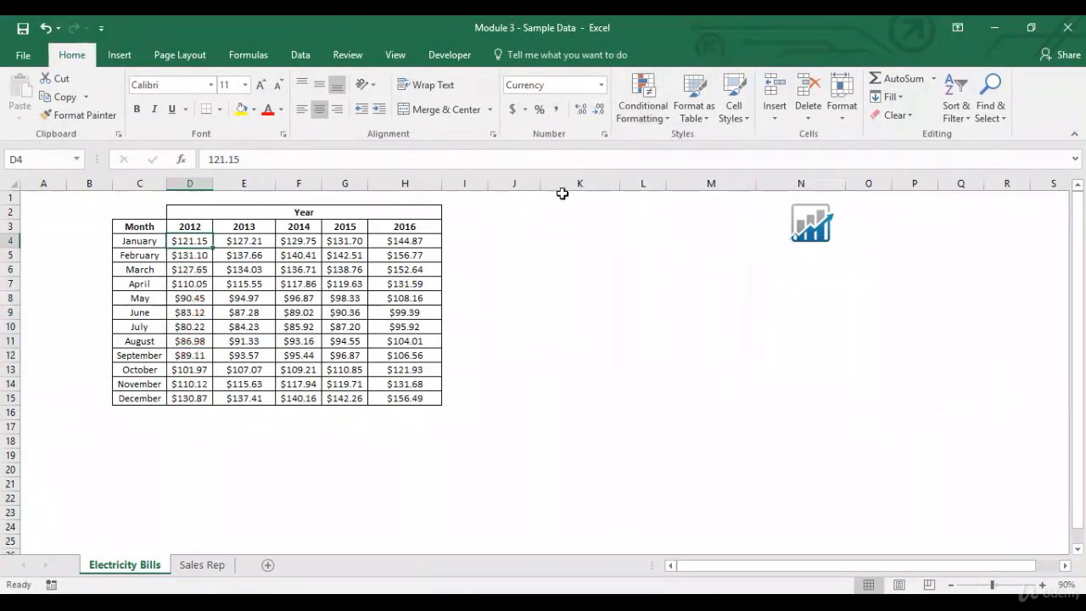
left_click(661, 121)
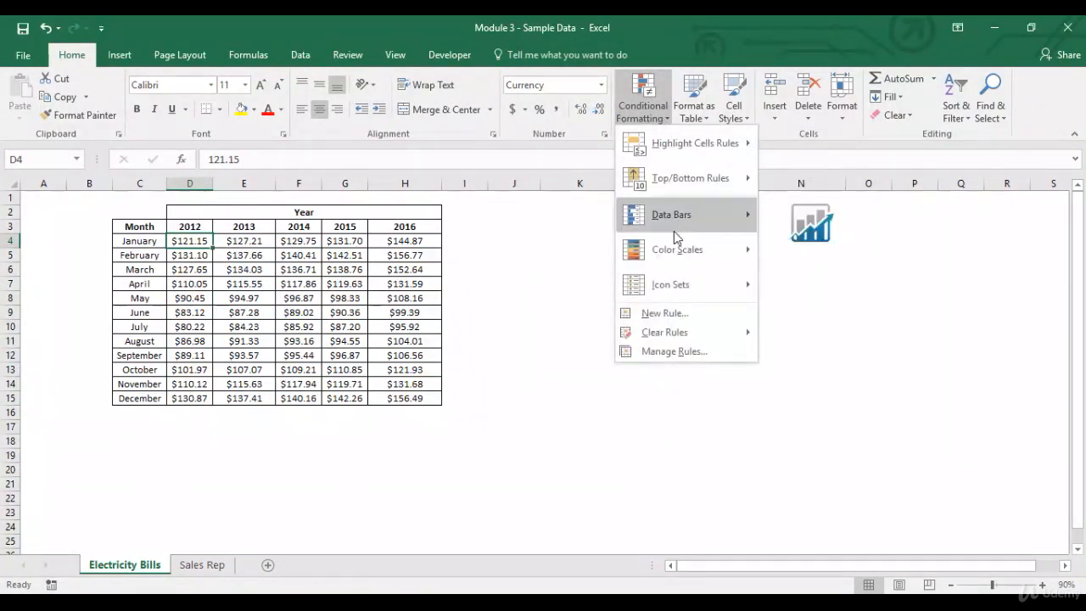
mouse_move(679, 233)
left_click(582, 240)
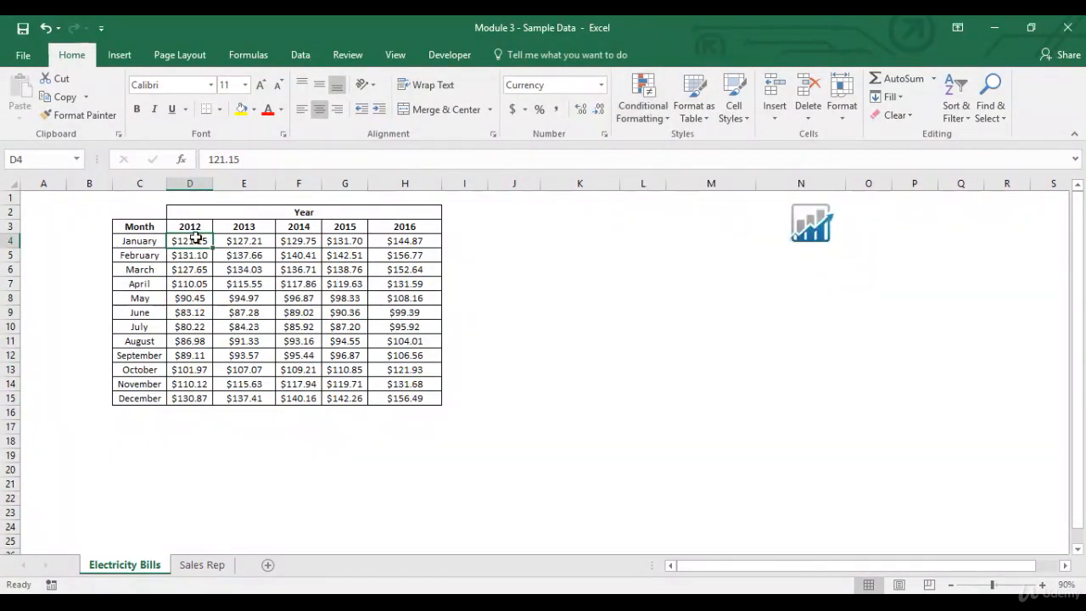
Apply blue gradient-fill data bars to the 2012 amounts in D4:D15
left_click_drag(195, 246, 206, 401)
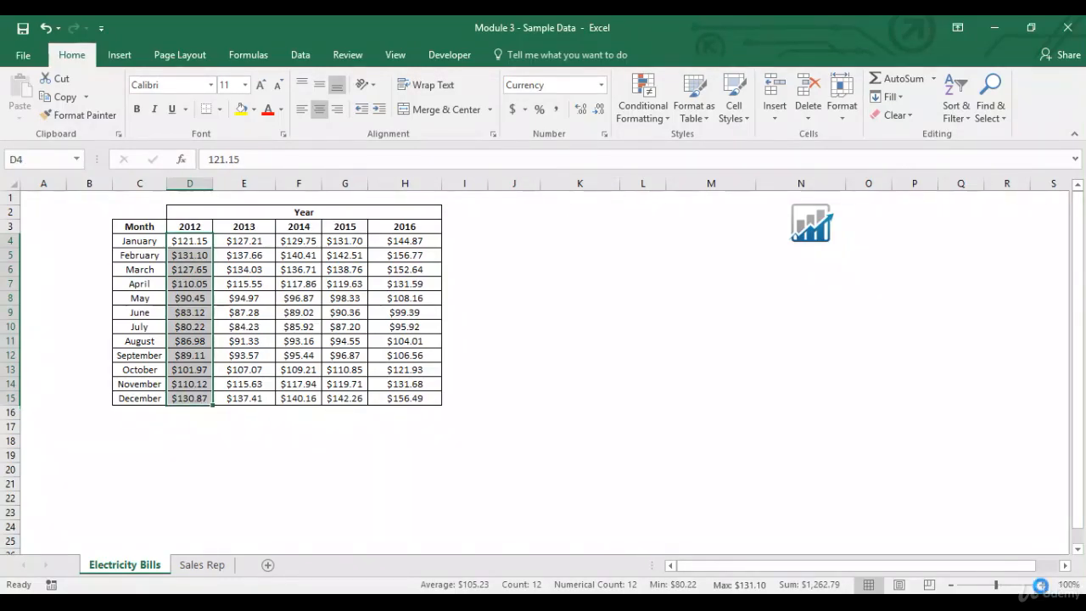
left_click(1042, 585)
left_click(1041, 584)
left_click(1041, 585)
left_click(1041, 585)
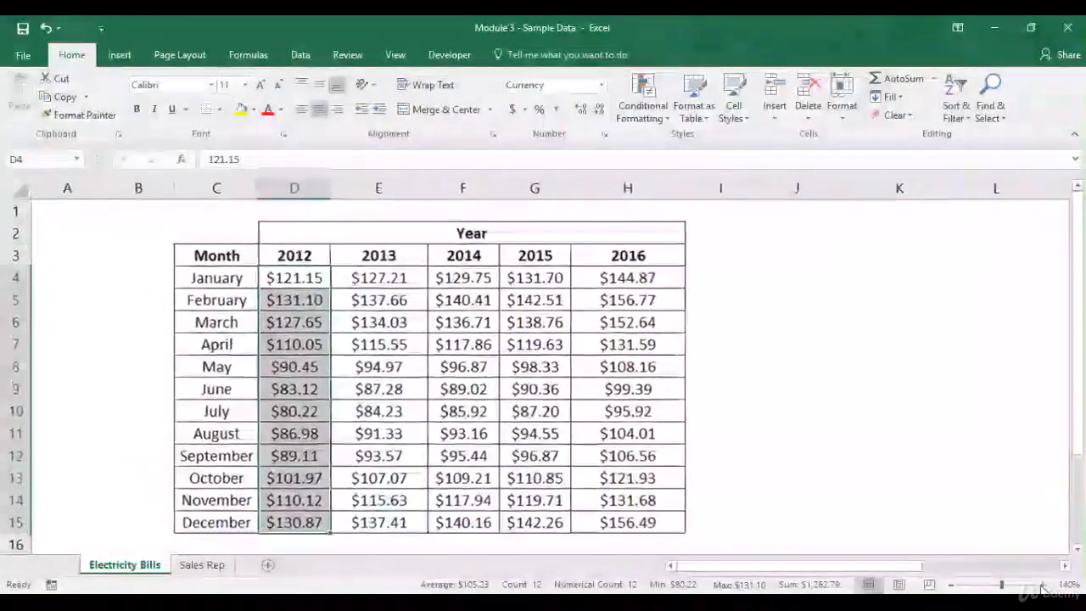
left_click(645, 116)
mouse_move(673, 224)
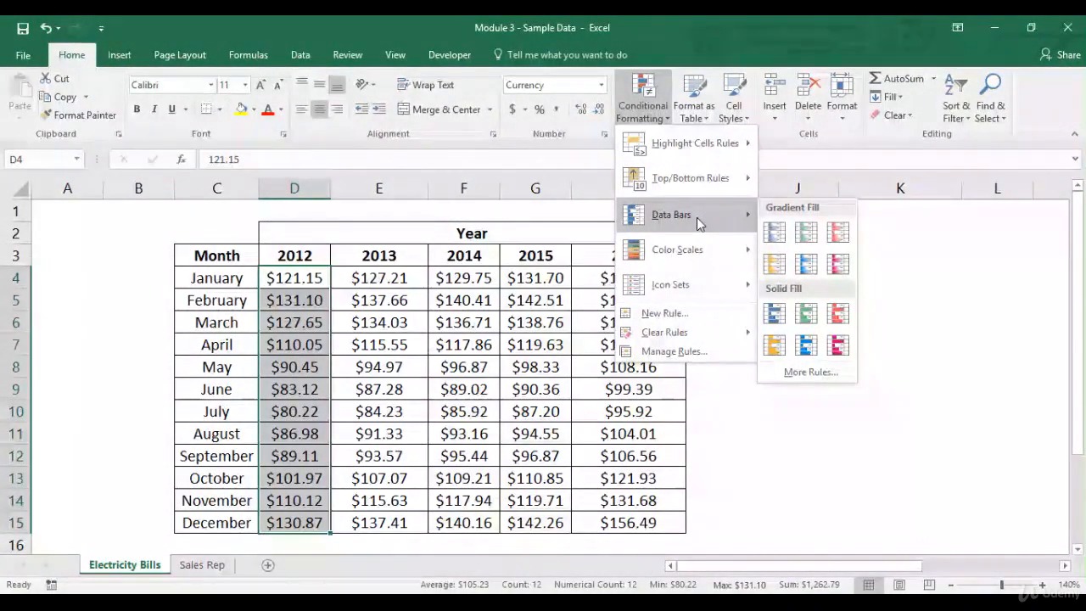
left_click(774, 233)
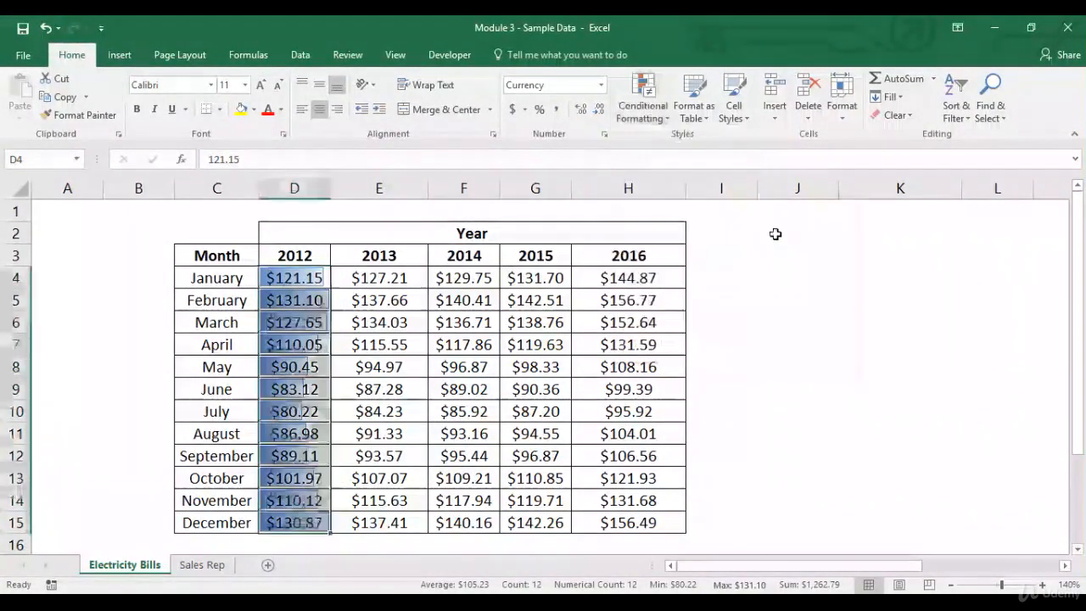
left_click(387, 300)
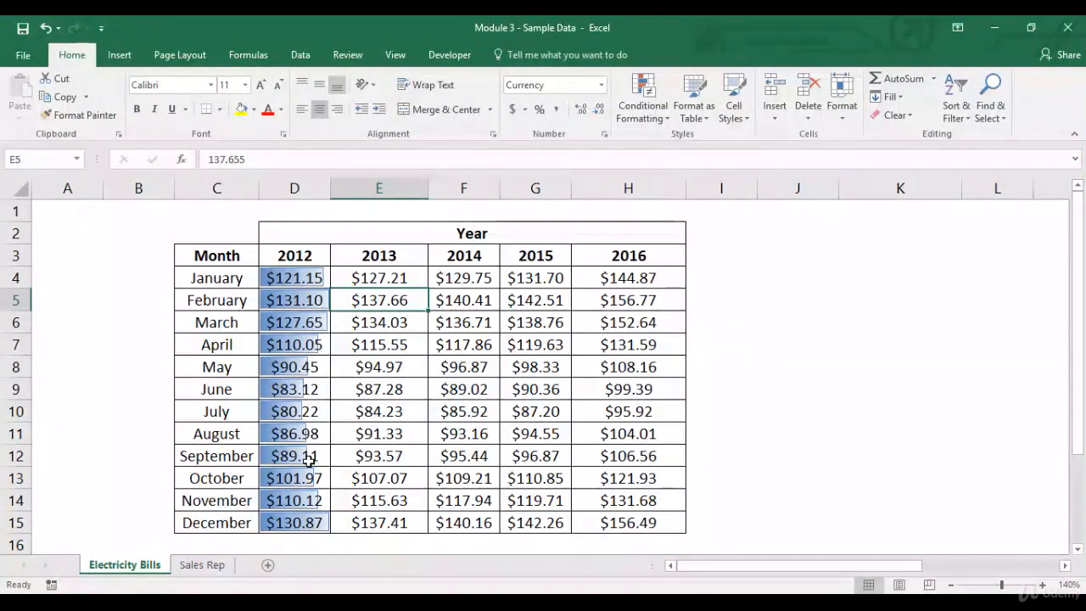
Clear the data bars from the 2012 amounts in D4:D15
left_click_drag(313, 279, 314, 522)
left_click(643, 85)
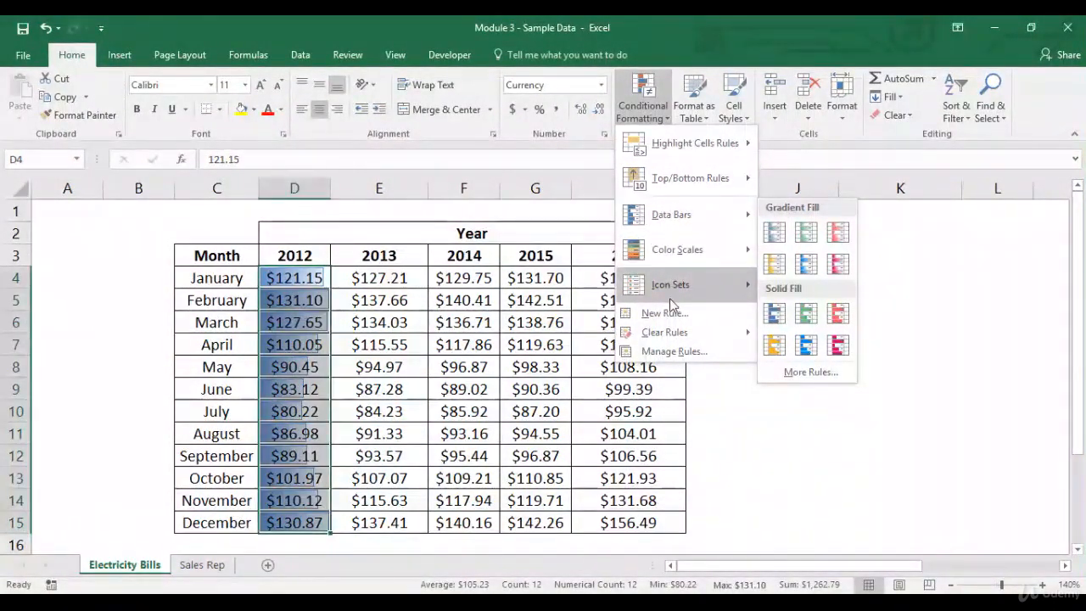
mouse_move(674, 332)
left_click(789, 333)
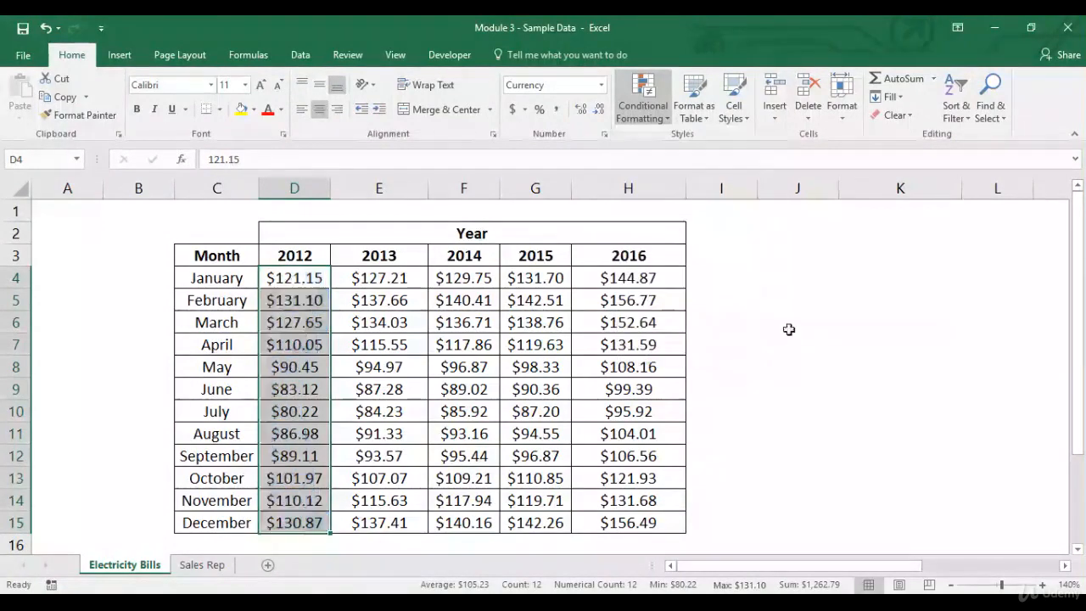
left_click(310, 278)
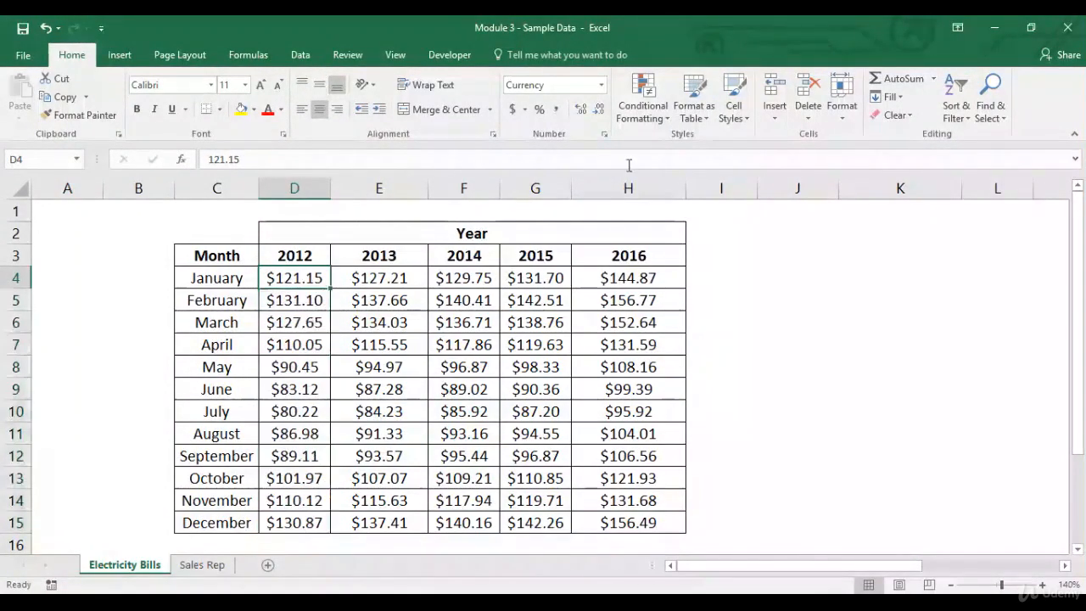
Apply the Green - Yellow - Red color scale to the 2012 amounts in D4:D15 and compare the high and low cells
left_click_drag(305, 274, 313, 504)
left_click(643, 107)
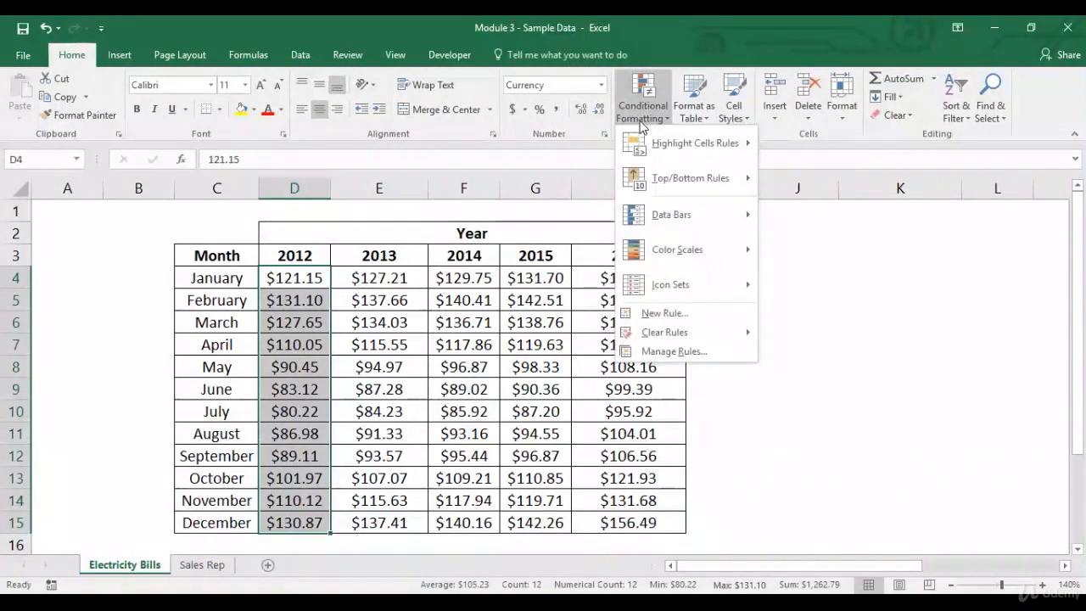
mouse_move(683, 258)
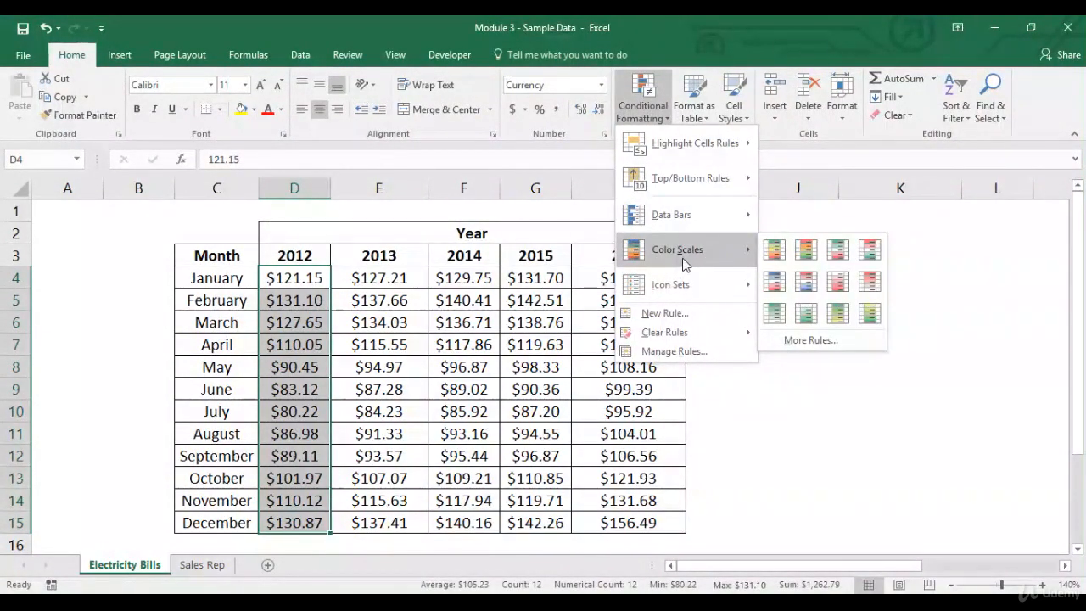
left_click(774, 252)
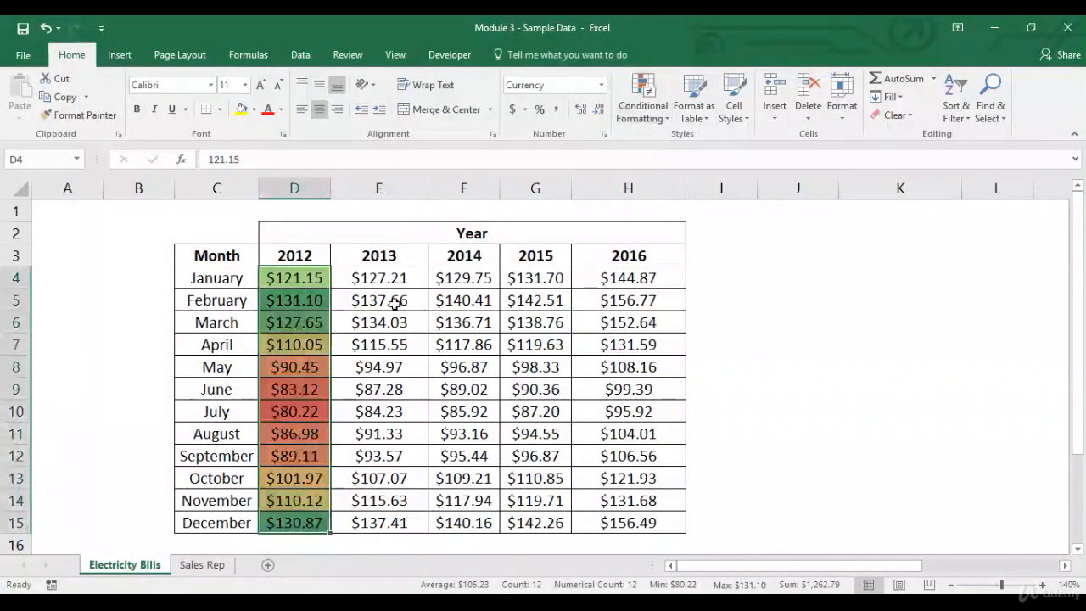
left_click(320, 281)
left_click(314, 306)
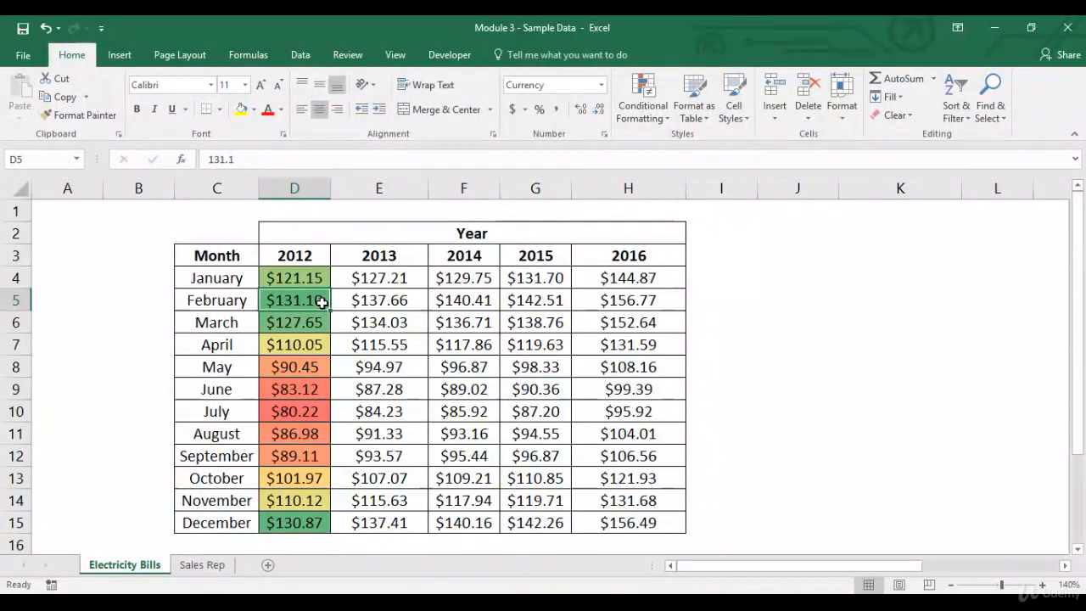
left_click(314, 414)
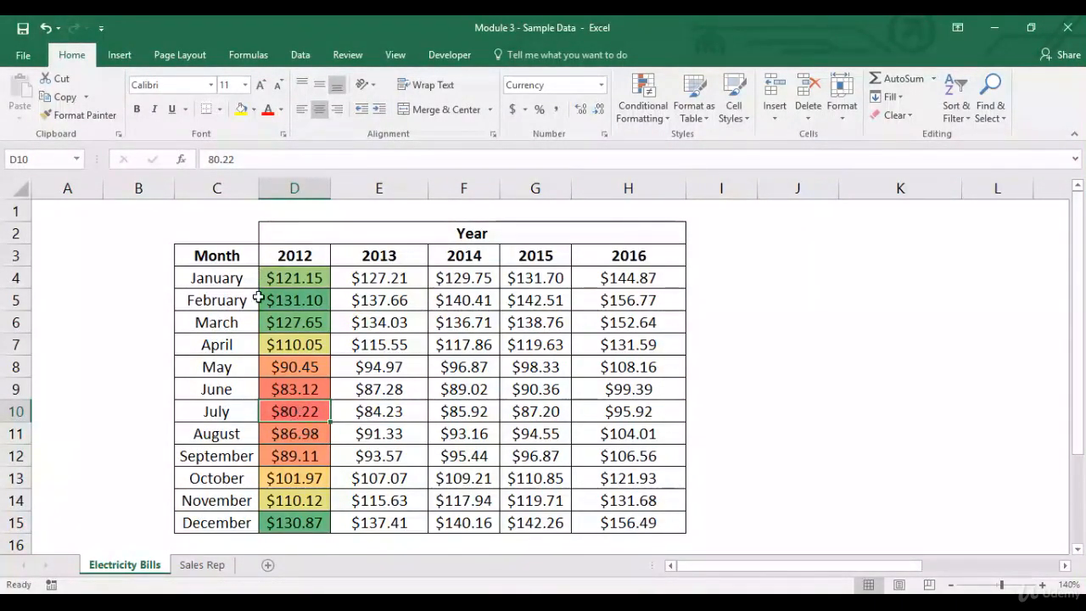
Add filters to the header row C3:H3 and sort the table by 2012 from smallest to largest
left_click_drag(217, 260, 597, 258)
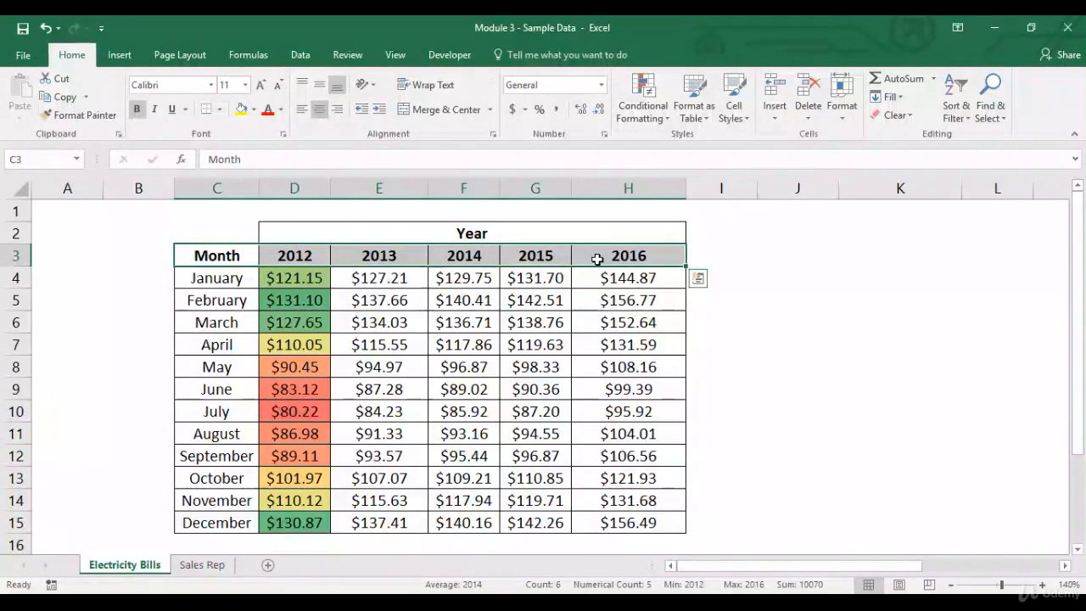
left_click(301, 54)
left_click(381, 96)
left_click(300, 253)
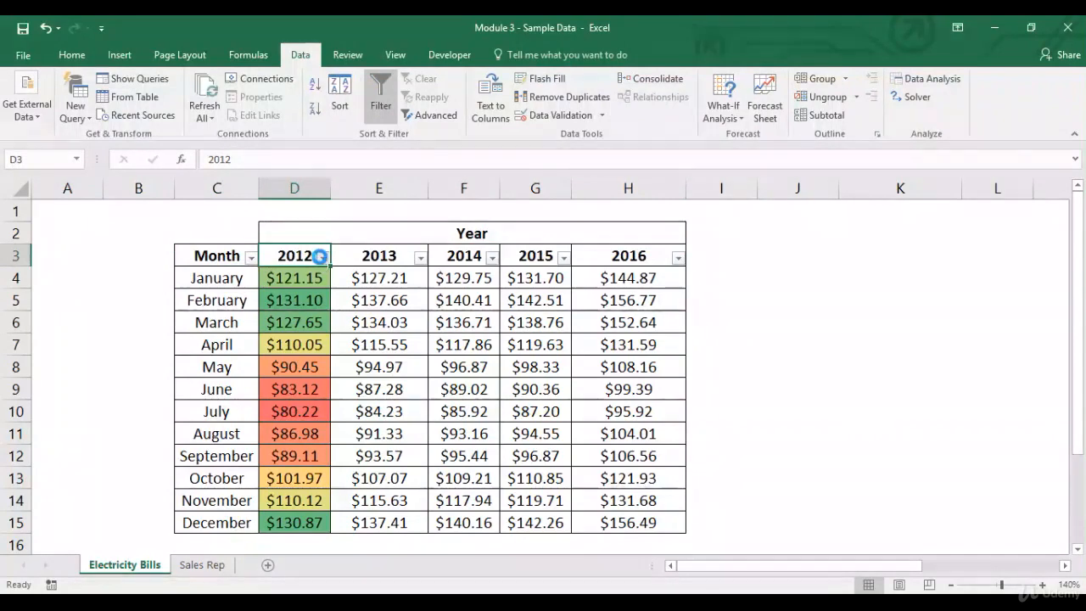
left_click(320, 257)
left_click(287, 275)
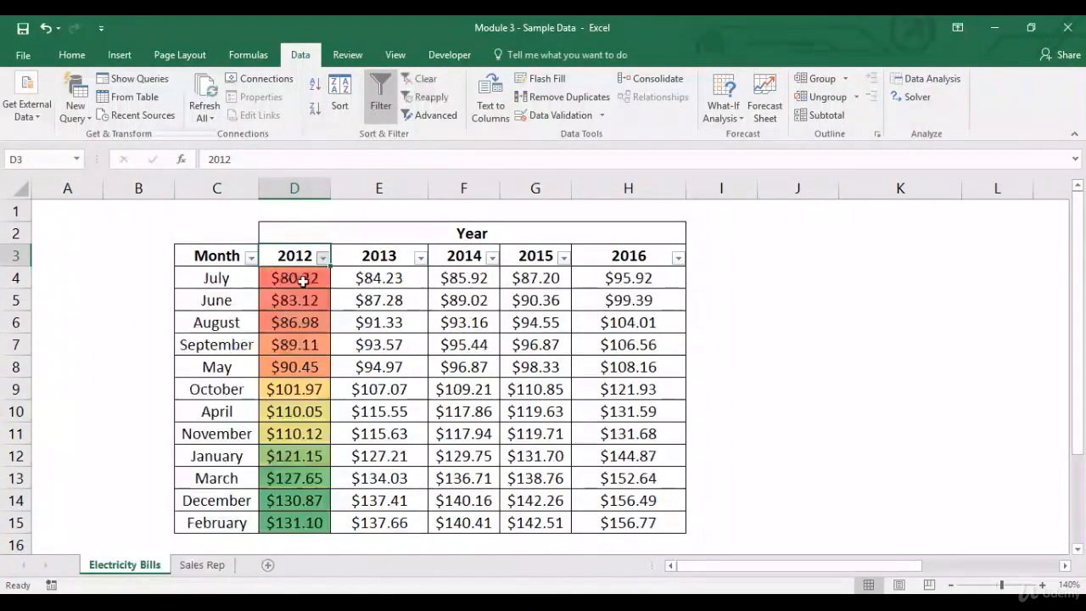
left_click(294, 280)
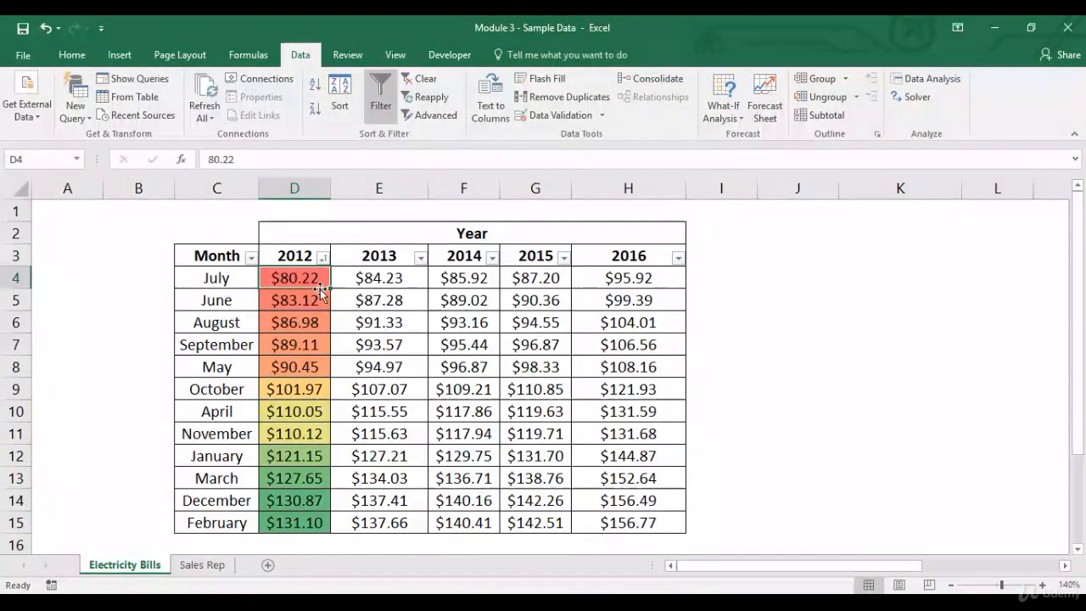
left_click_drag(319, 294, 299, 516)
left_click(300, 517)
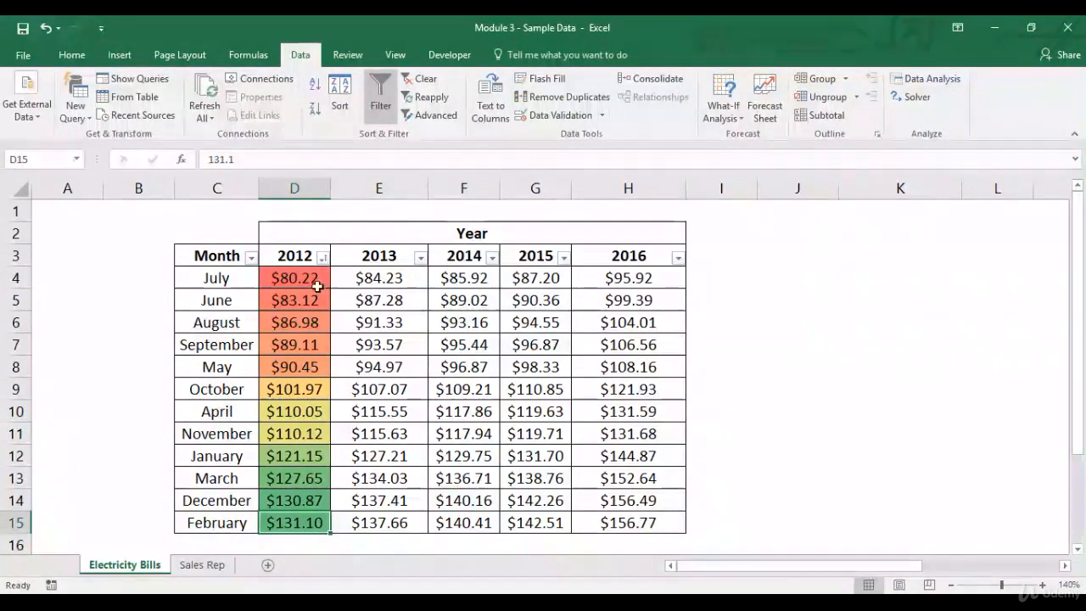
Undo the sort by 2012 to put the rows back in month order
left_click(250, 258)
left_click(291, 256)
left_click(291, 260)
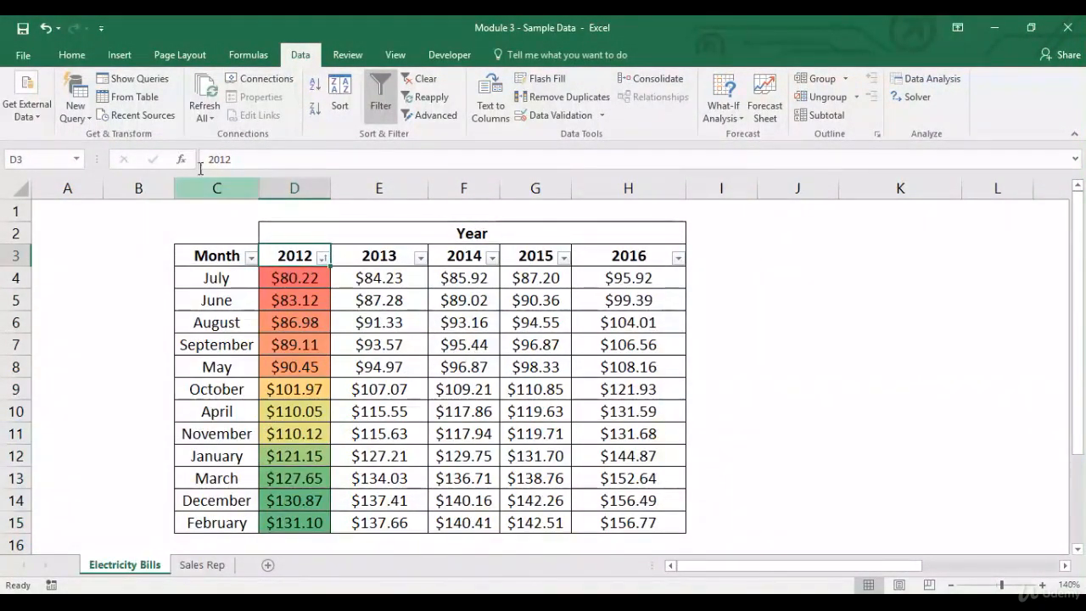
left_click(71, 55)
left_click(47, 28)
left_click(47, 29)
left_click(46, 28)
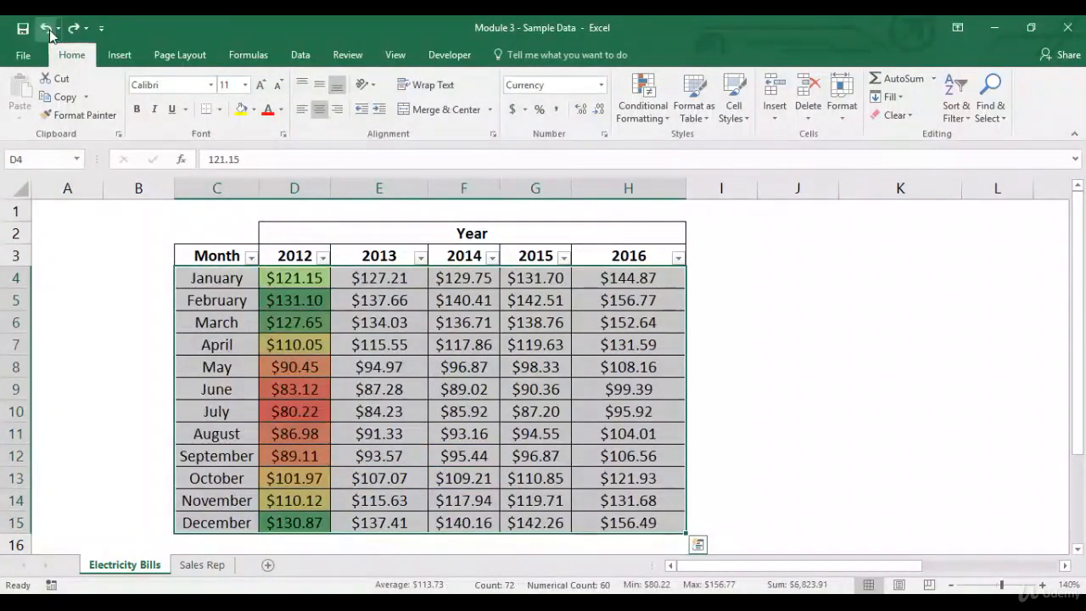
Remove the filters from the table's header row
left_click(292, 261)
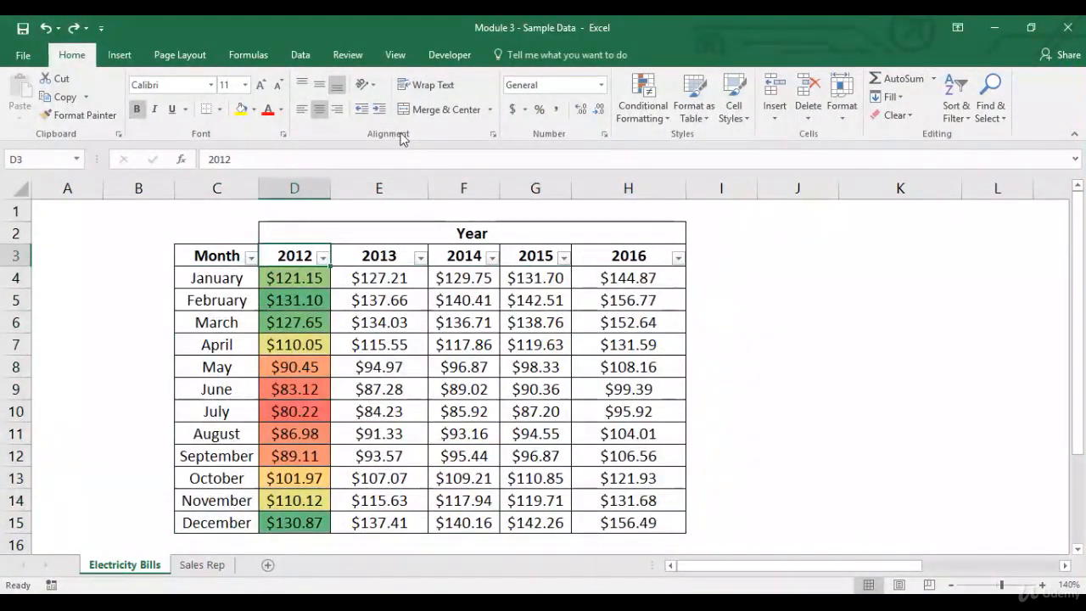
left_click(304, 58)
left_click(381, 95)
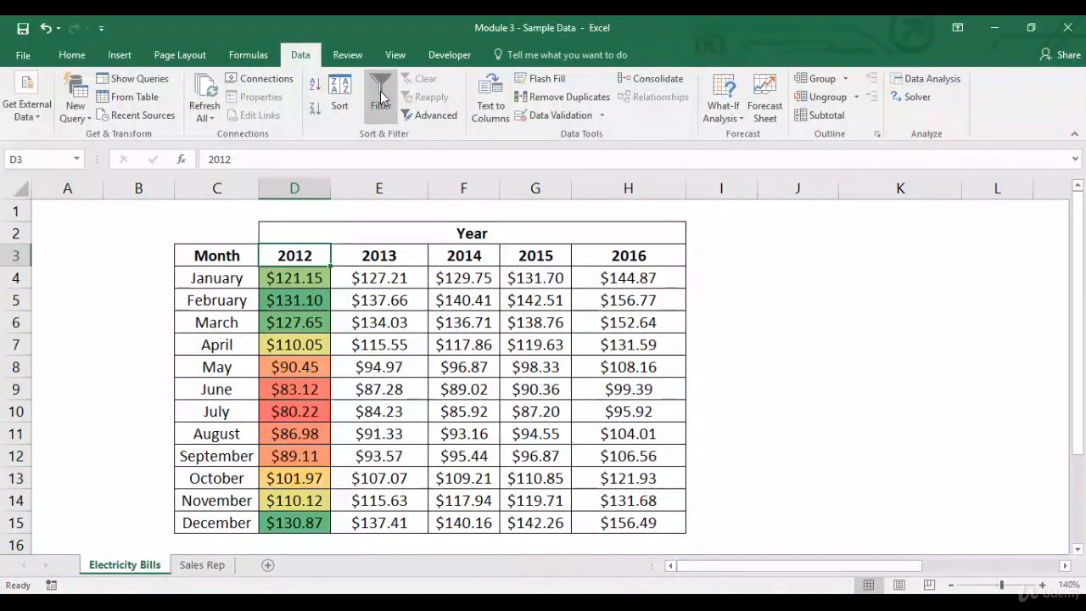
Preview the Green - White - Red color scale on D4:D15, but apply the Green - Yellow - Red color scale
left_click(87, 53)
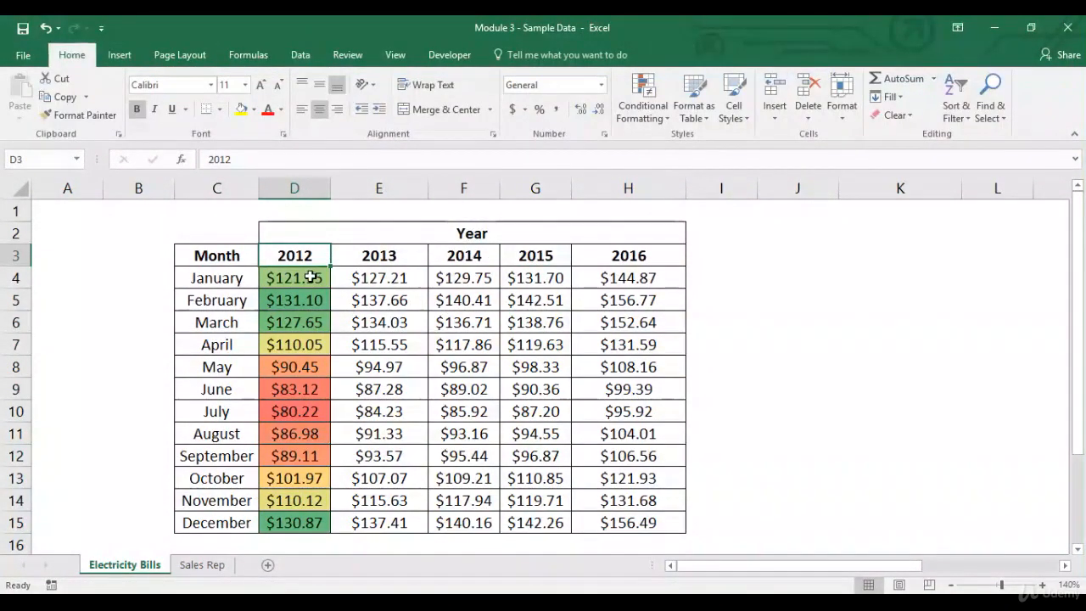
left_click_drag(301, 276, 297, 522)
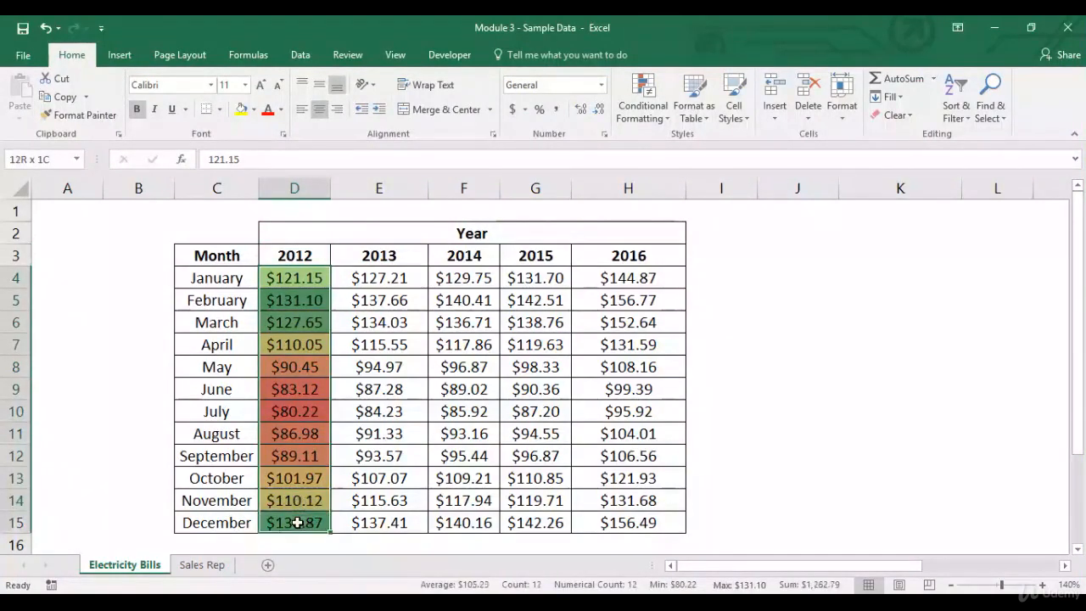
left_click(653, 119)
mouse_move(704, 250)
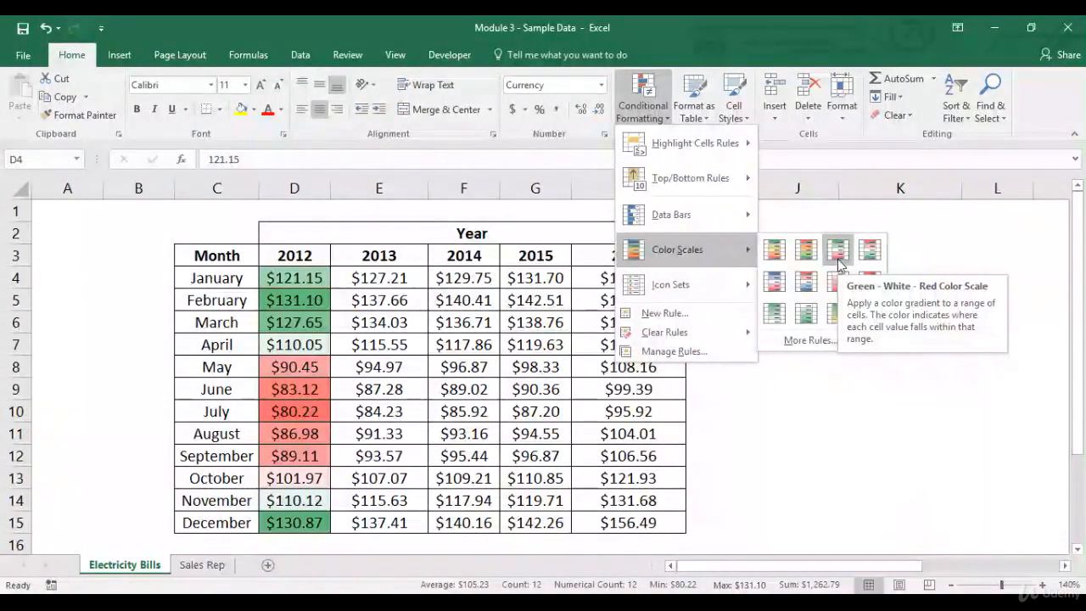
left_click(776, 252)
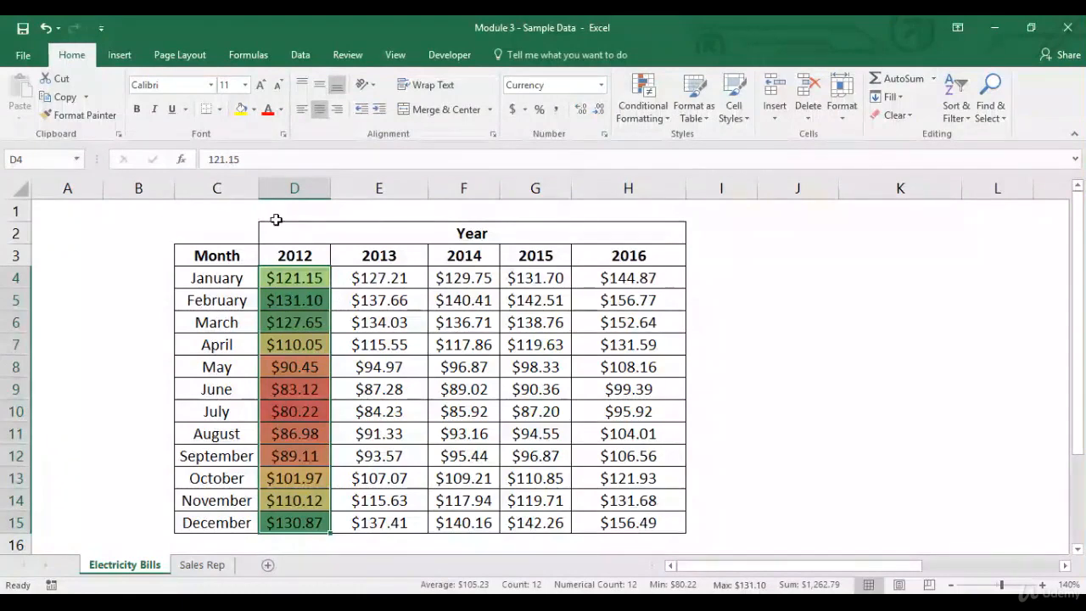
Copy the 2012 color scale separately onto the 2013, 2014, 2015 and 2016 columns with Format Painter
left_click(81, 114)
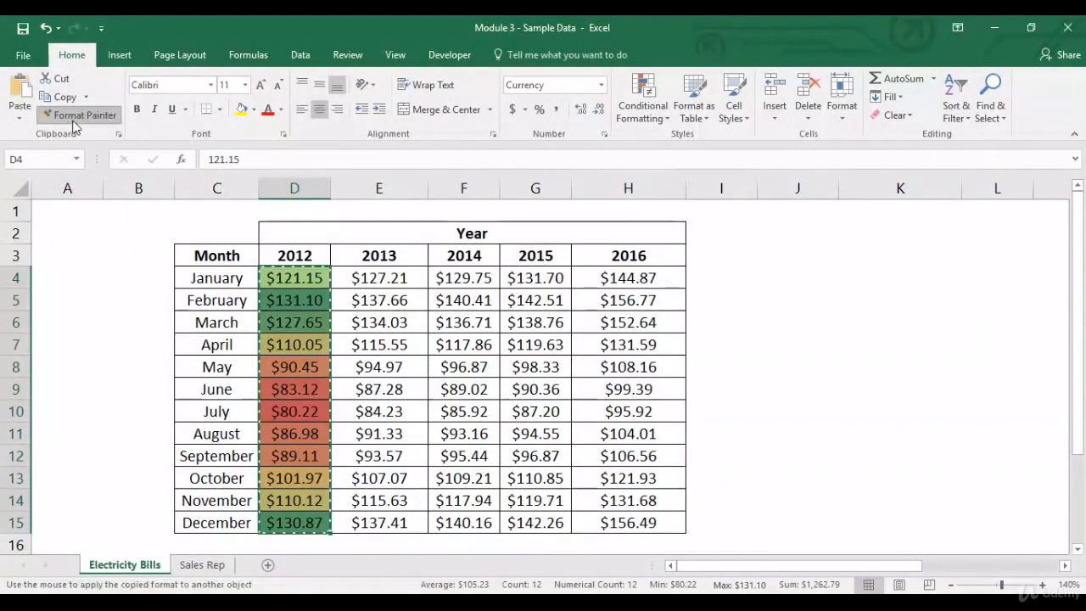
left_click(387, 276)
left_click(475, 279)
left_click(535, 276)
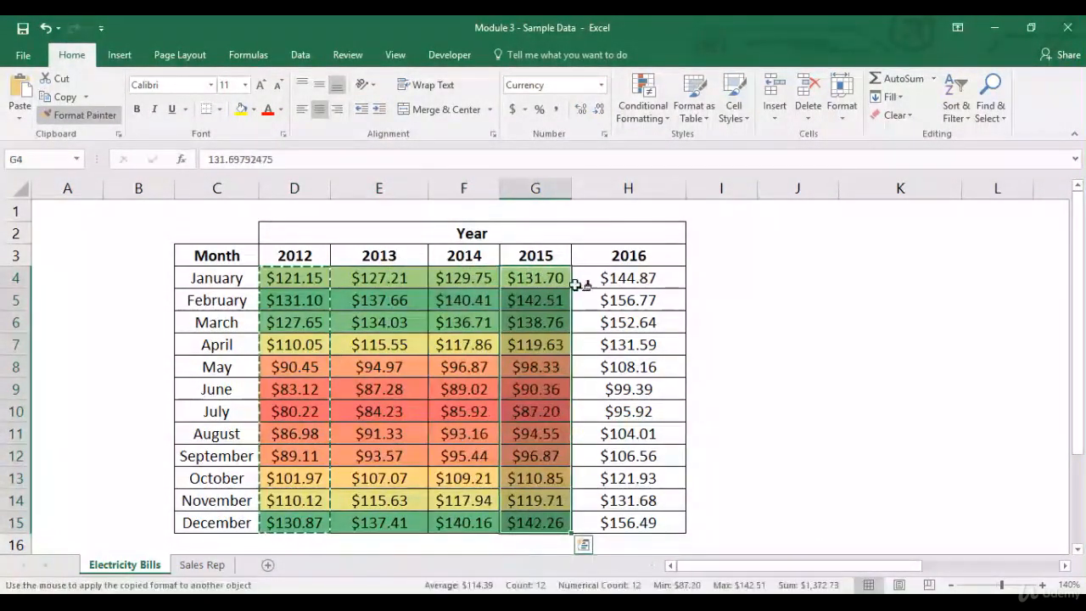
left_click(620, 277)
key("Escape")
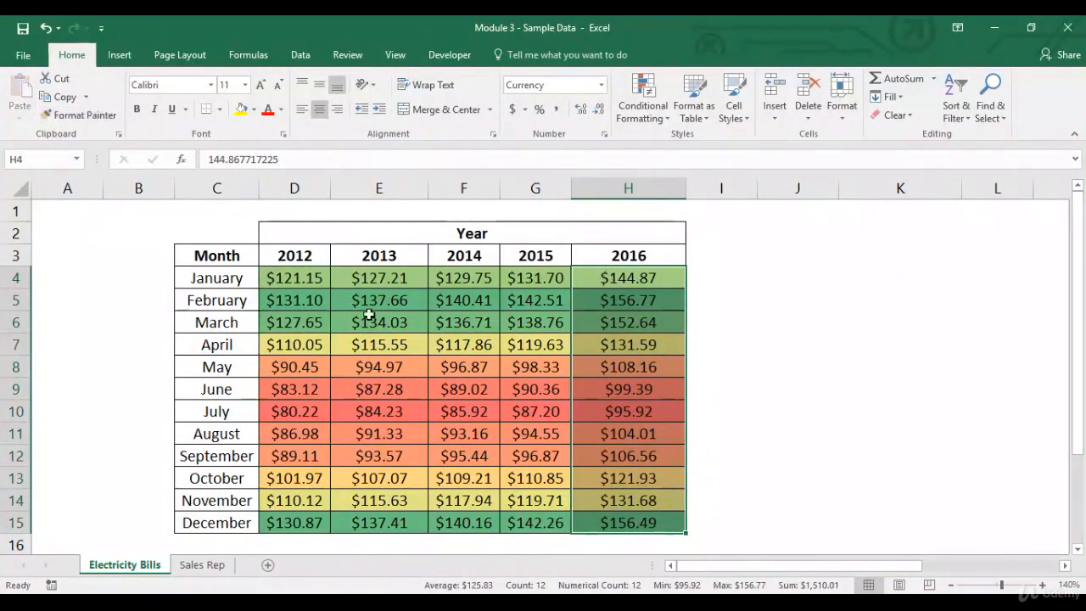
left_click(324, 297)
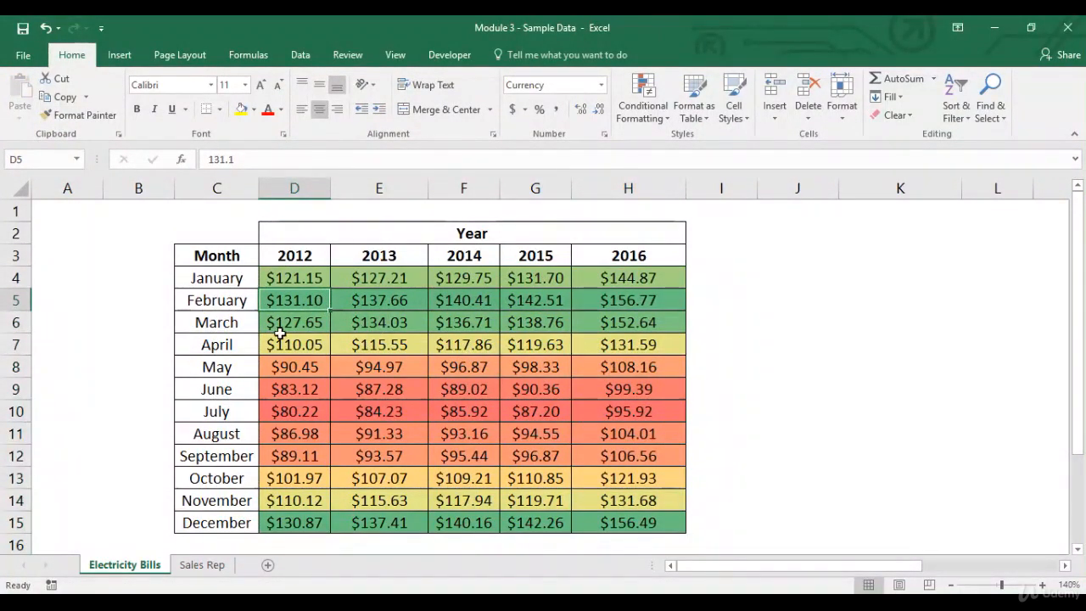
Examine how the color scale shades the February and July bills across 2012 to 2016
left_click_drag(295, 300, 588, 293)
left_click_drag(196, 300, 609, 297)
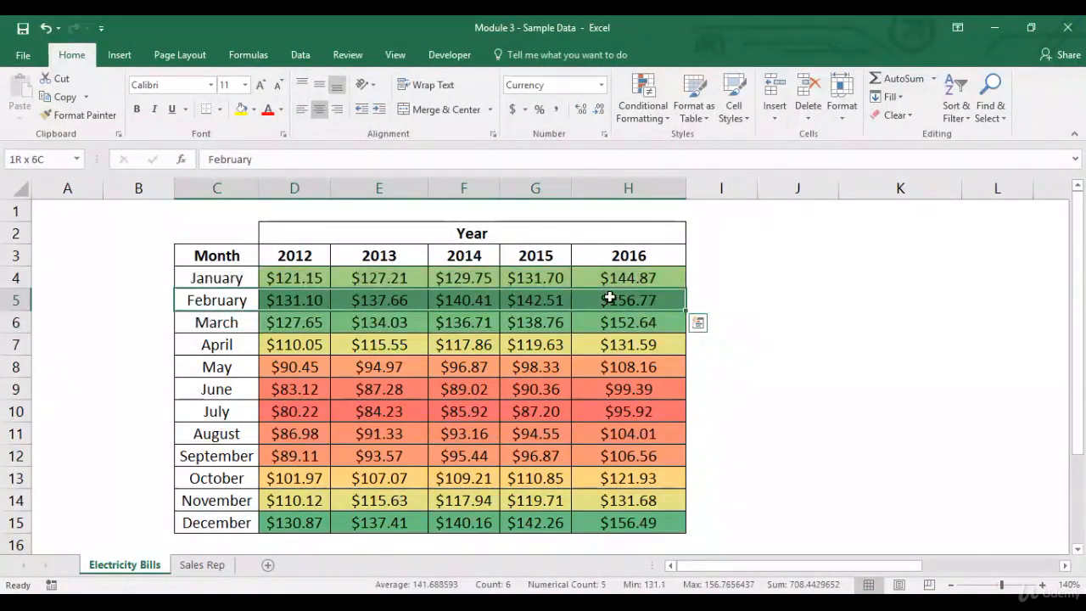
left_click(660, 302)
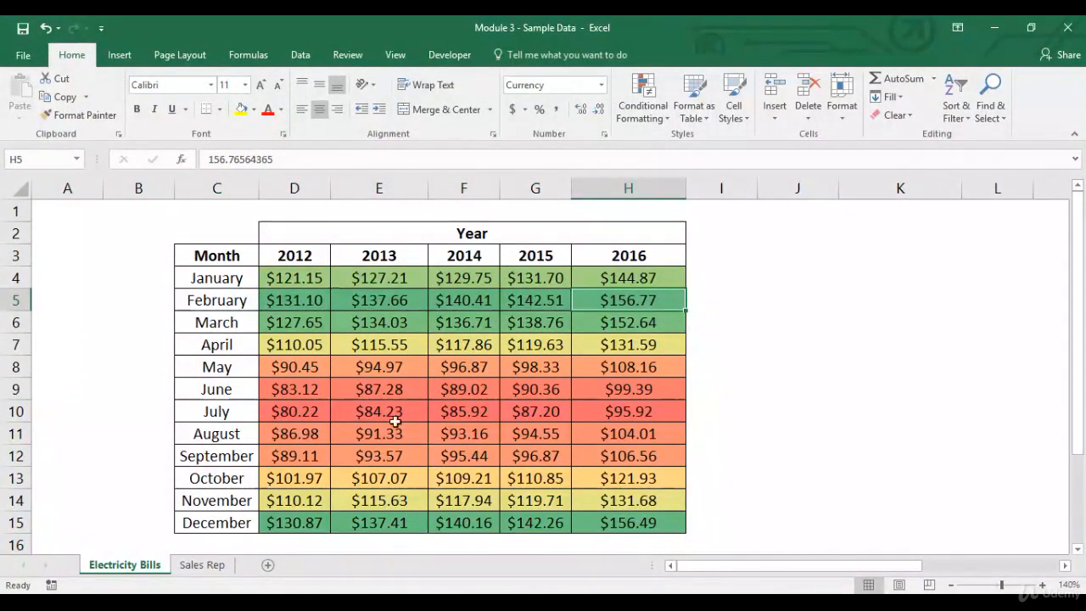
left_click(227, 414)
left_click_drag(254, 415, 279, 413)
left_click(300, 417)
left_click_drag(370, 421, 619, 413)
left_click(625, 411)
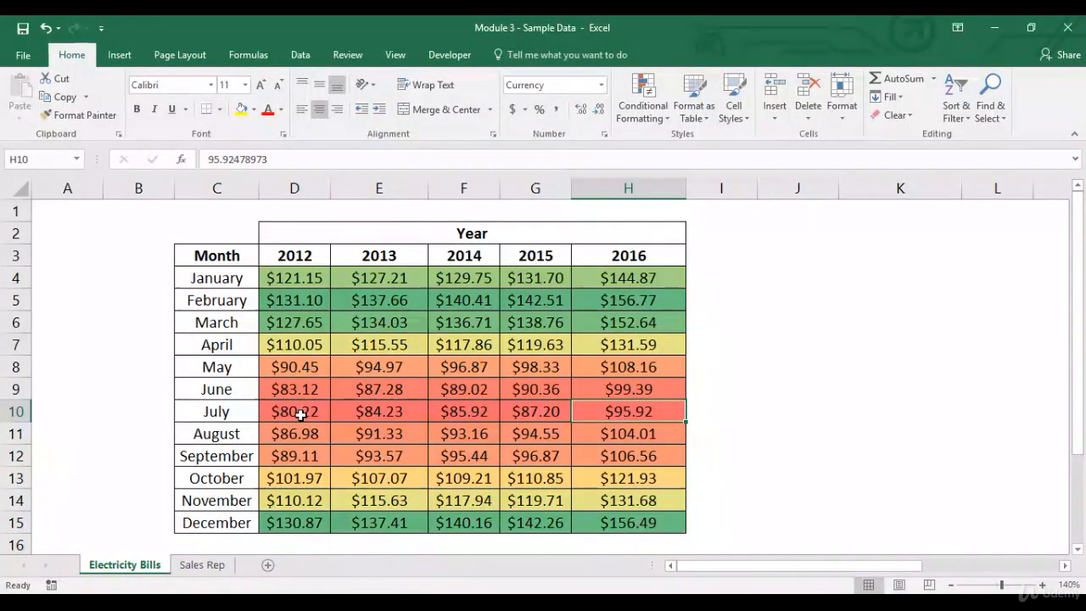
Clear the conditional formatting rules from all bill amounts in D4:H15
left_click_drag(294, 278, 295, 523)
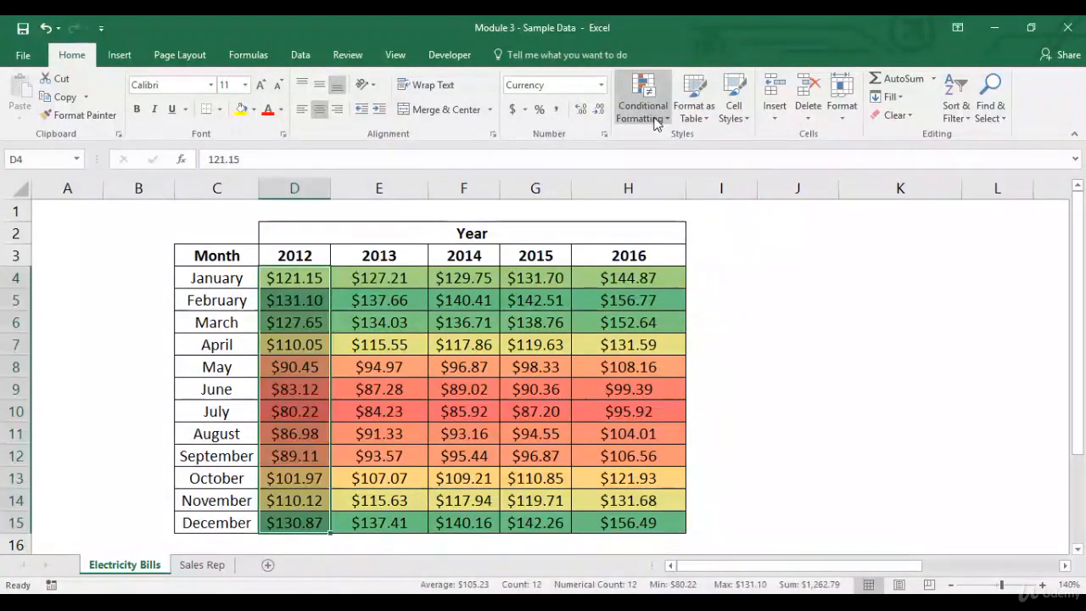
left_click(644, 112)
left_click(326, 338)
left_click_drag(291, 274, 653, 531)
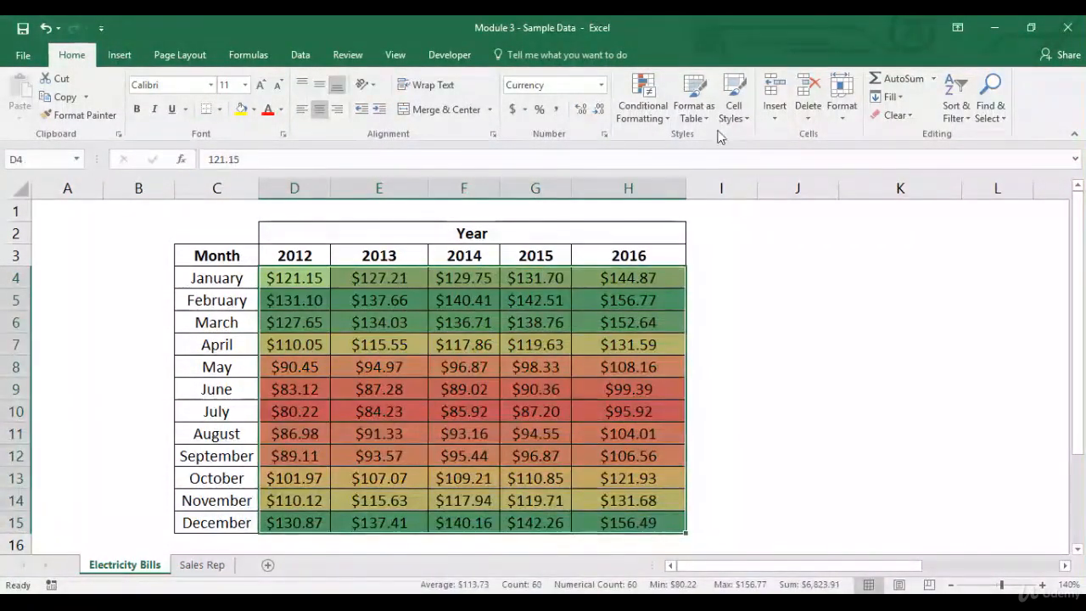
left_click(644, 106)
mouse_move(679, 332)
left_click(770, 334)
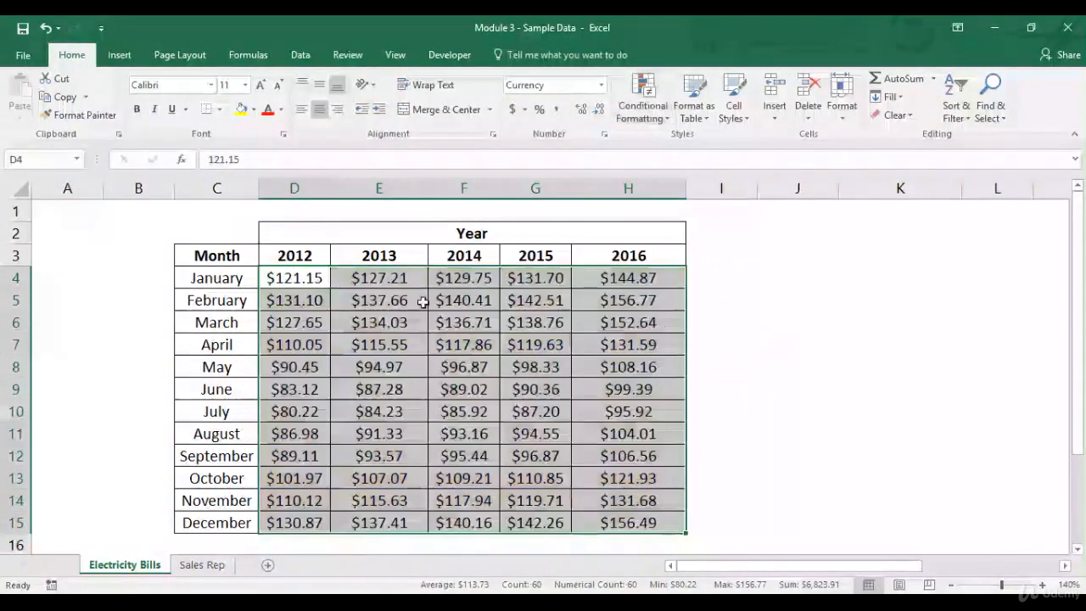
Widen column D slightly and apply the colored directional icon set with three arrows to D4:D15
left_click(314, 280)
left_click(643, 107)
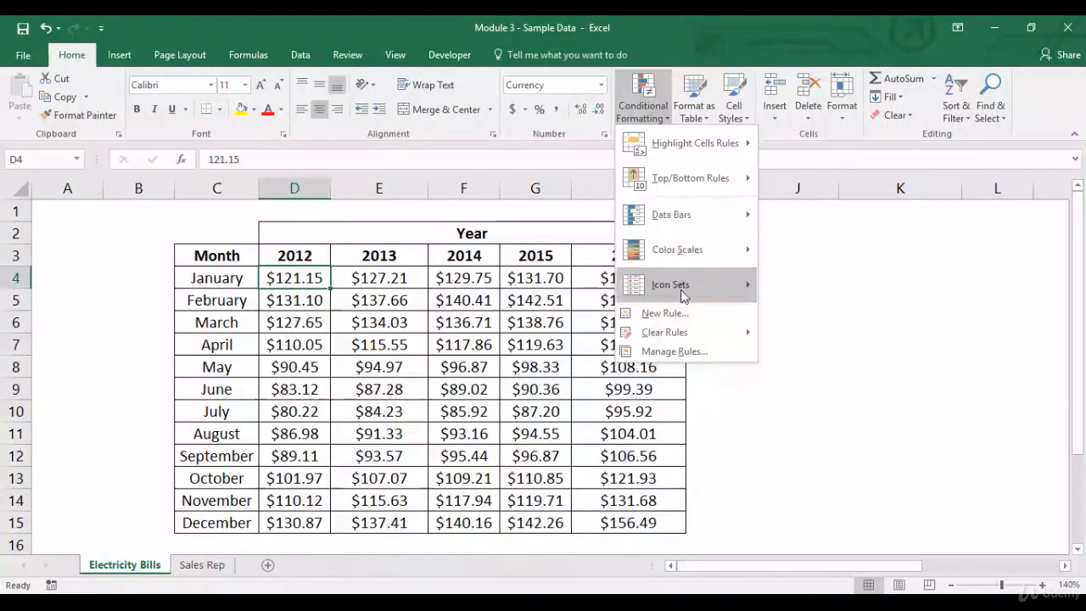
mouse_move(683, 294)
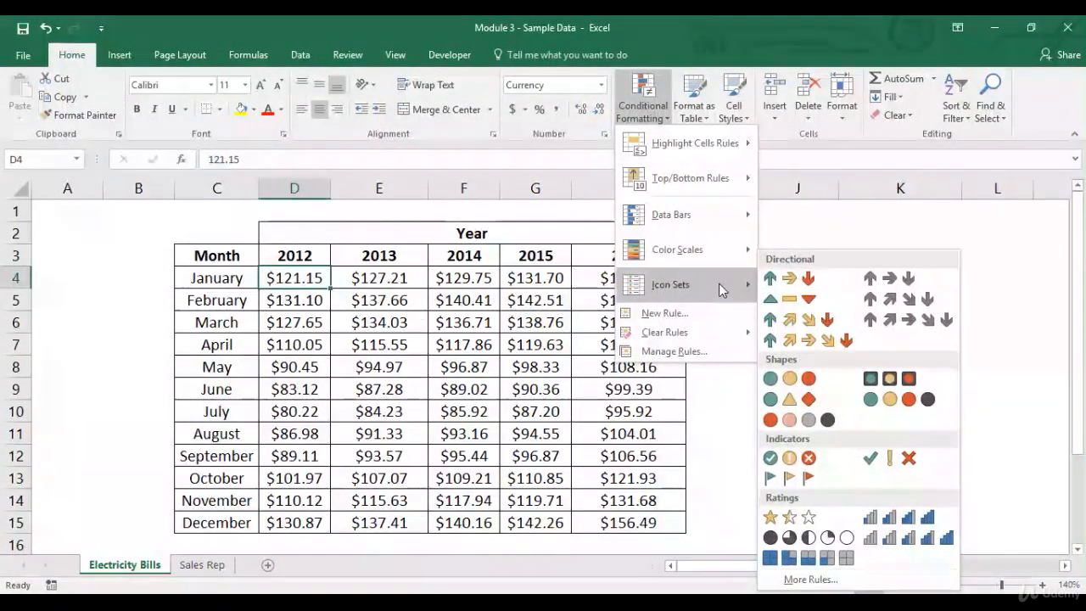
left_click(314, 324)
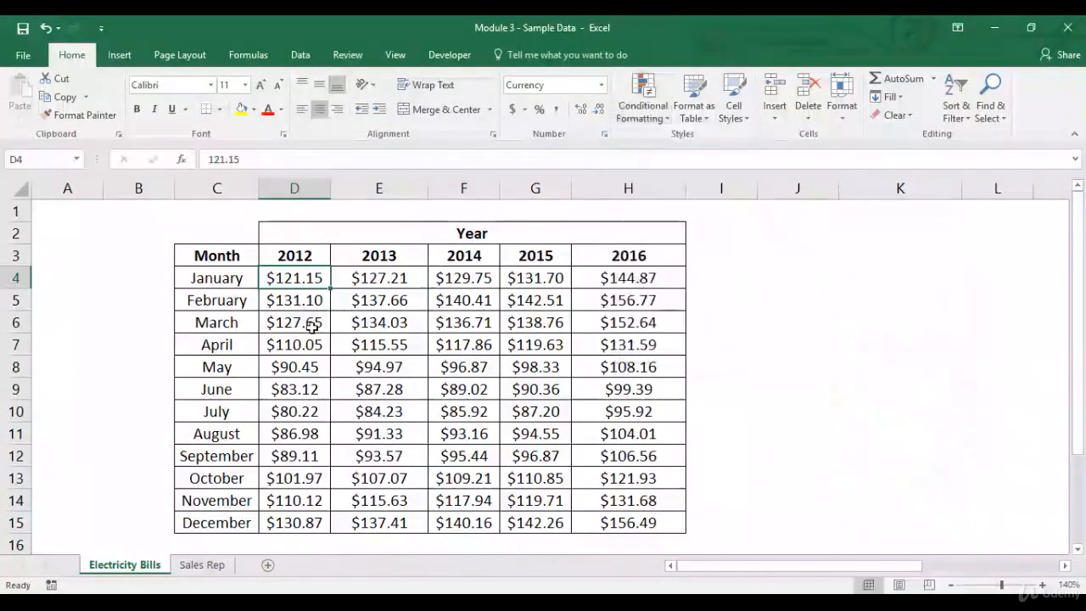
left_click_drag(332, 182, 358, 180)
left_click_drag(311, 274, 312, 523)
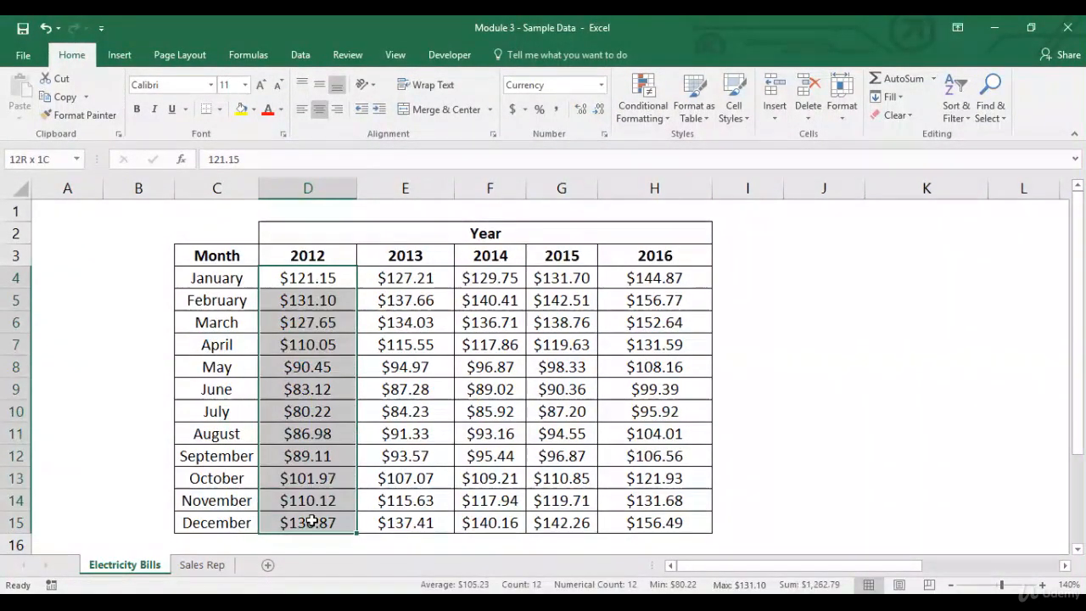
left_click(643, 99)
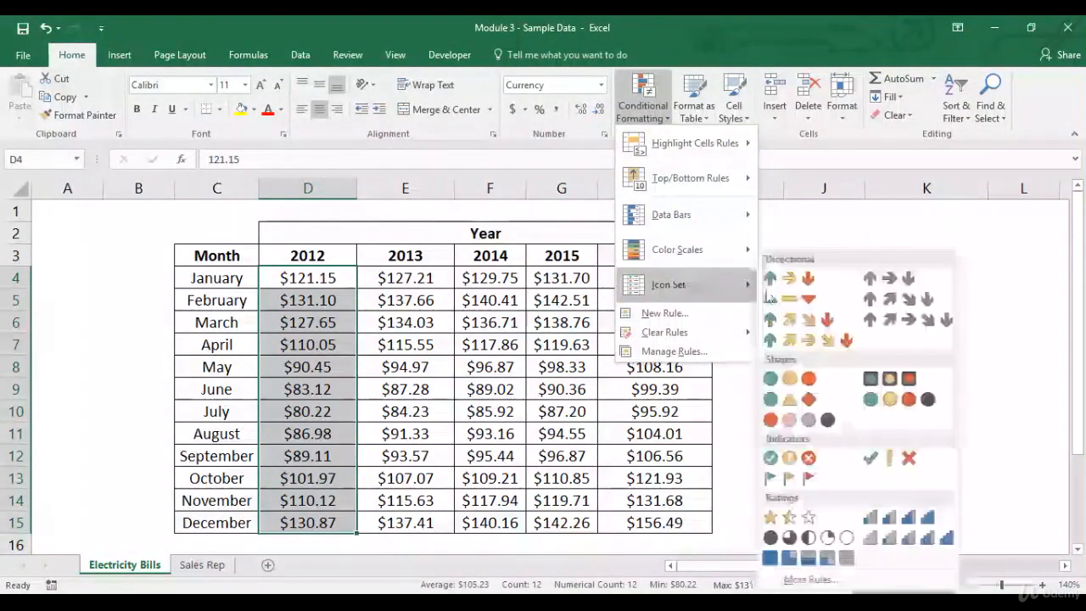
left_click(787, 283)
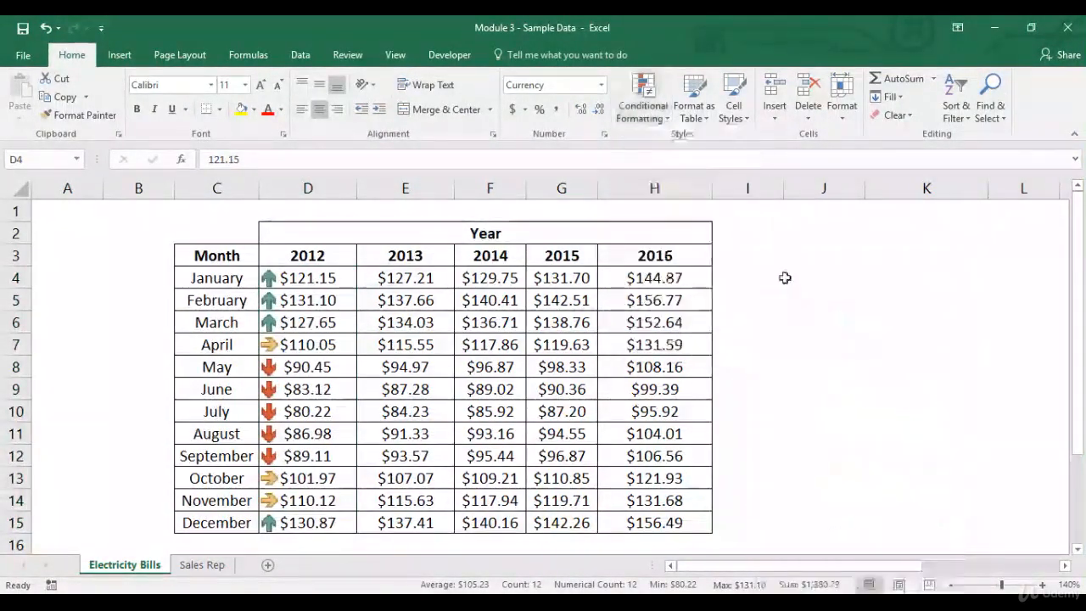
Examine which 2012 bills carry the green up, red down and yellow sideways arrows
left_click(313, 278)
left_click_drag(320, 323, 328, 278)
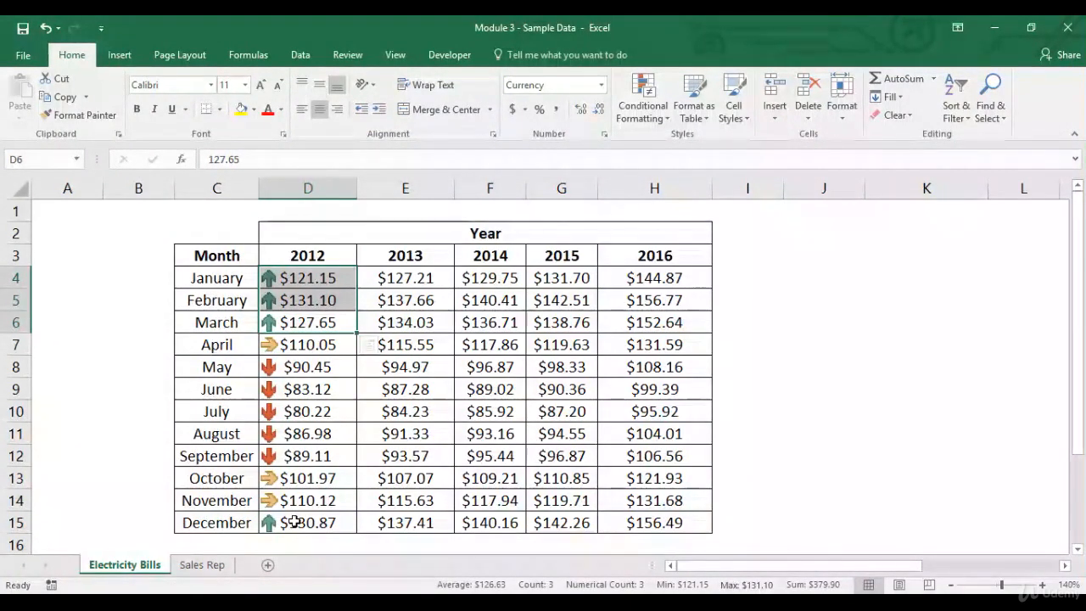
left_click_drag(340, 366, 318, 453)
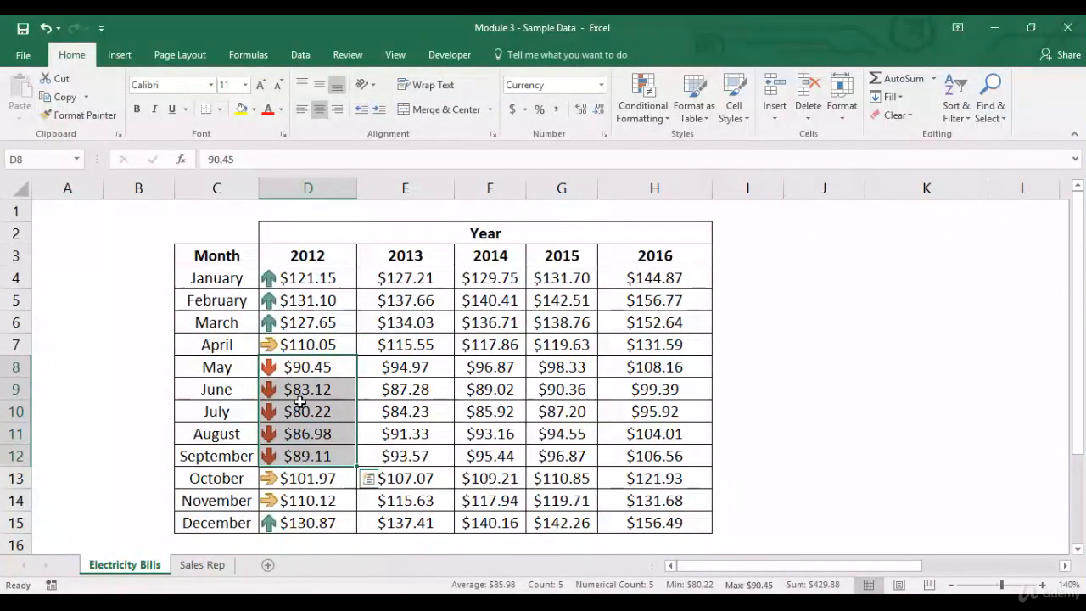
left_click(317, 346)
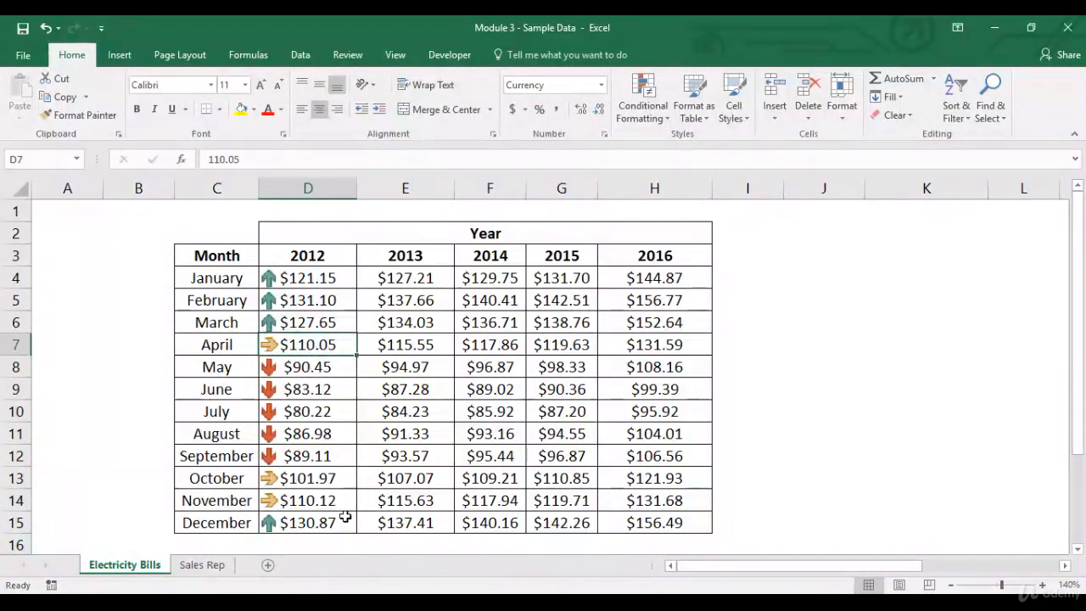
left_click(318, 477)
left_click(331, 501)
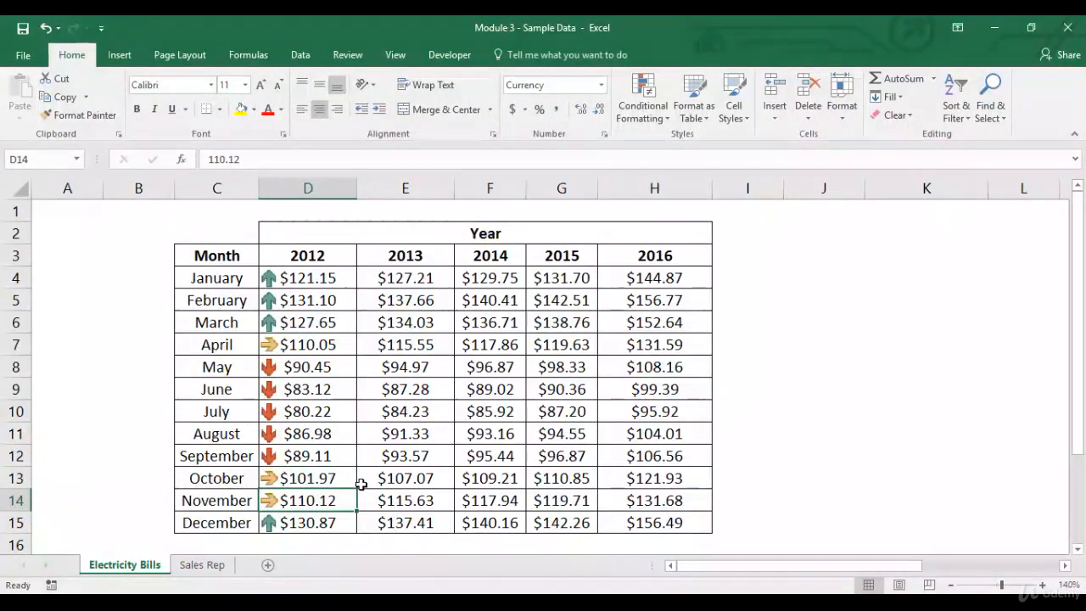
Clear the icon set rule from the 2012 bills in D4:D15
left_click_drag(332, 277, 311, 521)
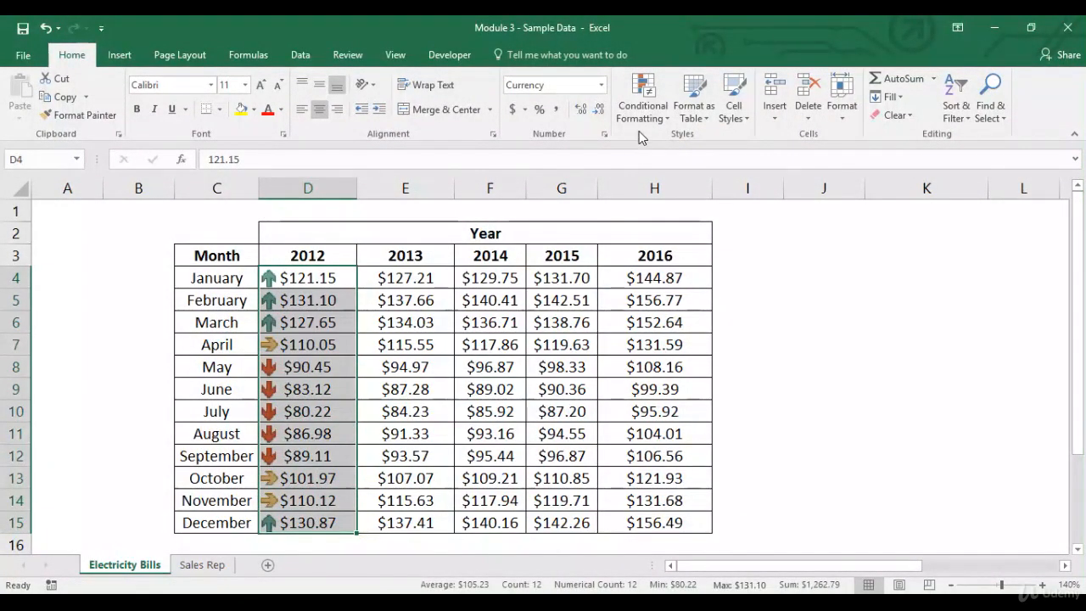
left_click(642, 108)
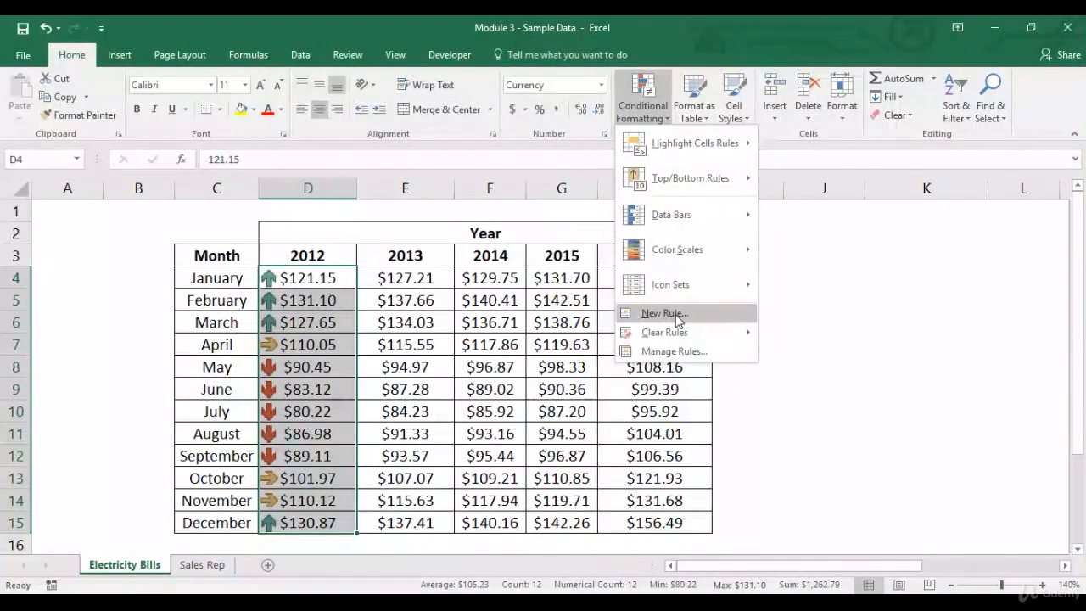
mouse_move(701, 332)
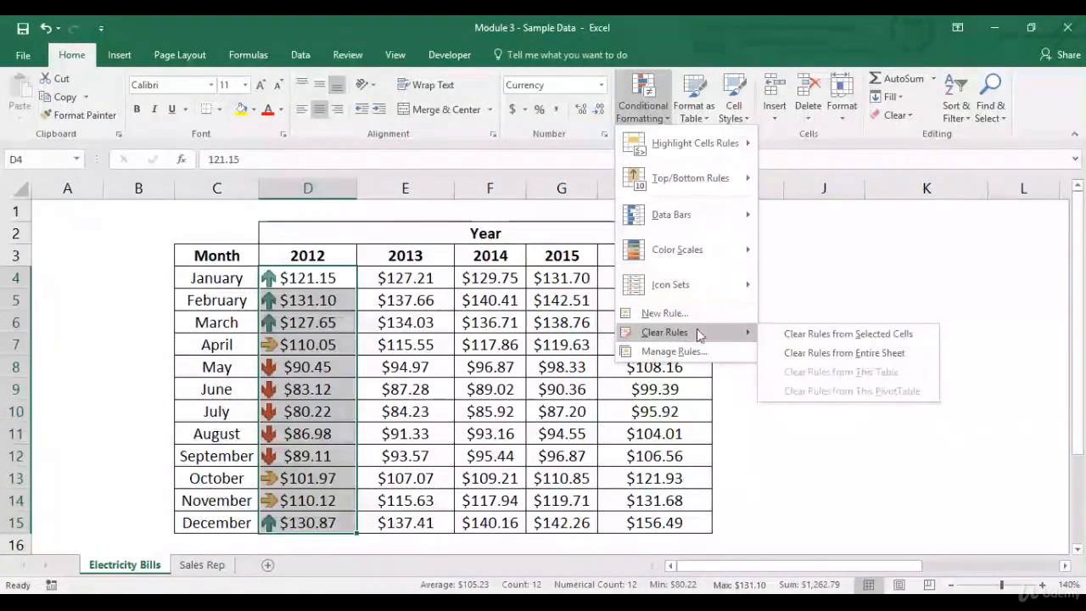
left_click(784, 334)
left_click(314, 279)
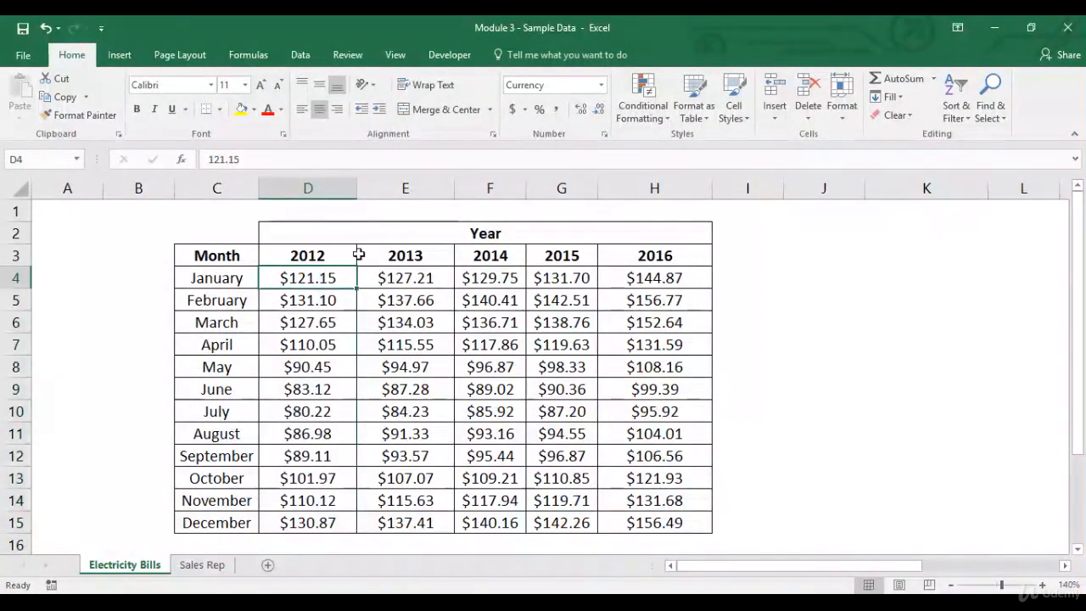
Review the icon sets available for D4:D15 without applying one
left_click_drag(302, 282, 312, 521)
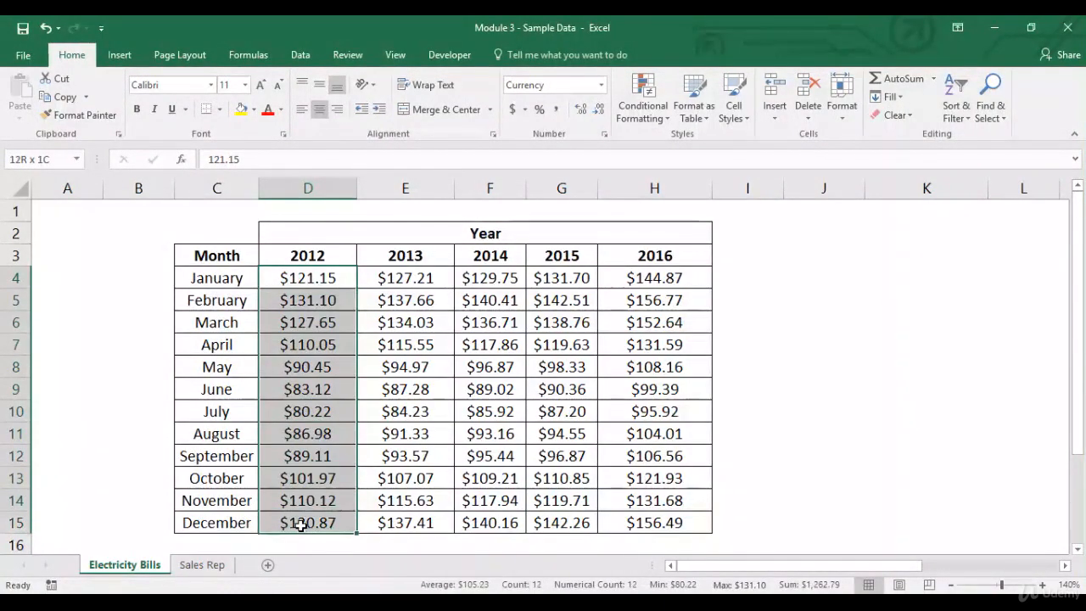
left_click(650, 119)
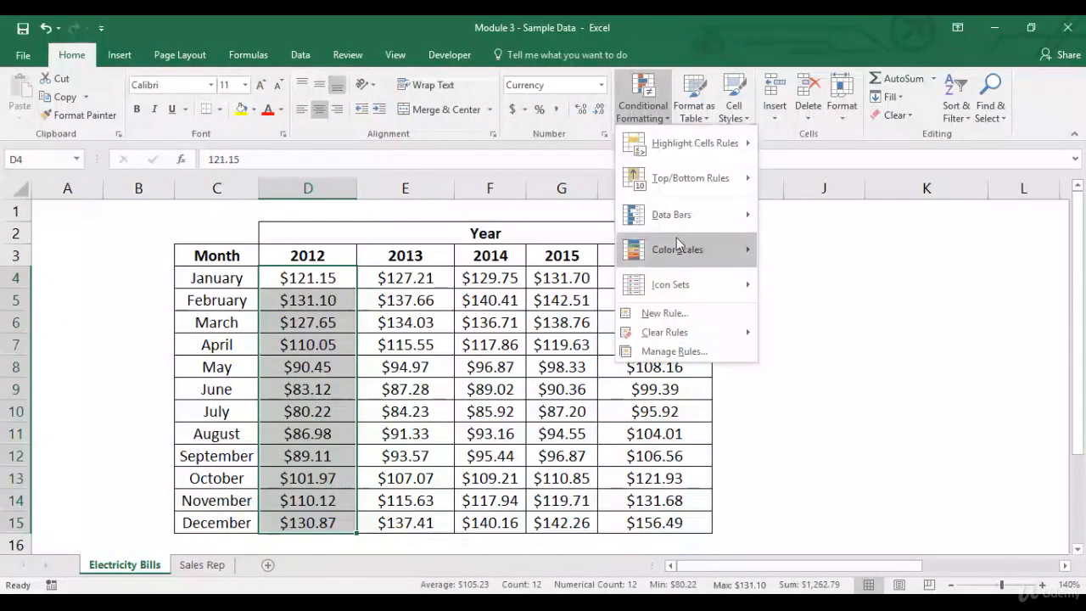
mouse_move(682, 286)
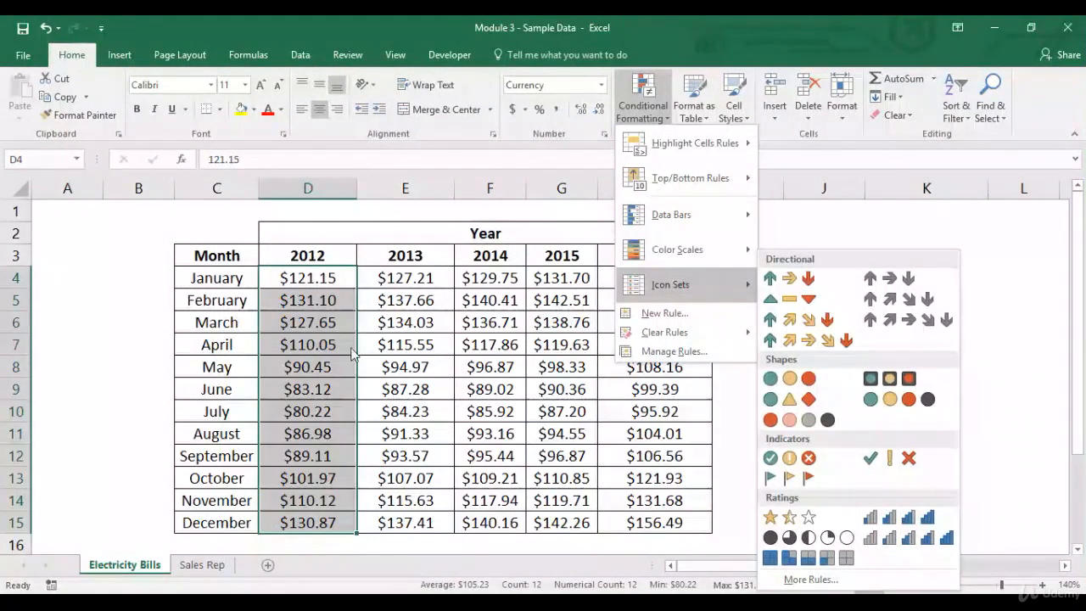
left_click(408, 299)
left_click(395, 275)
left_click(350, 282)
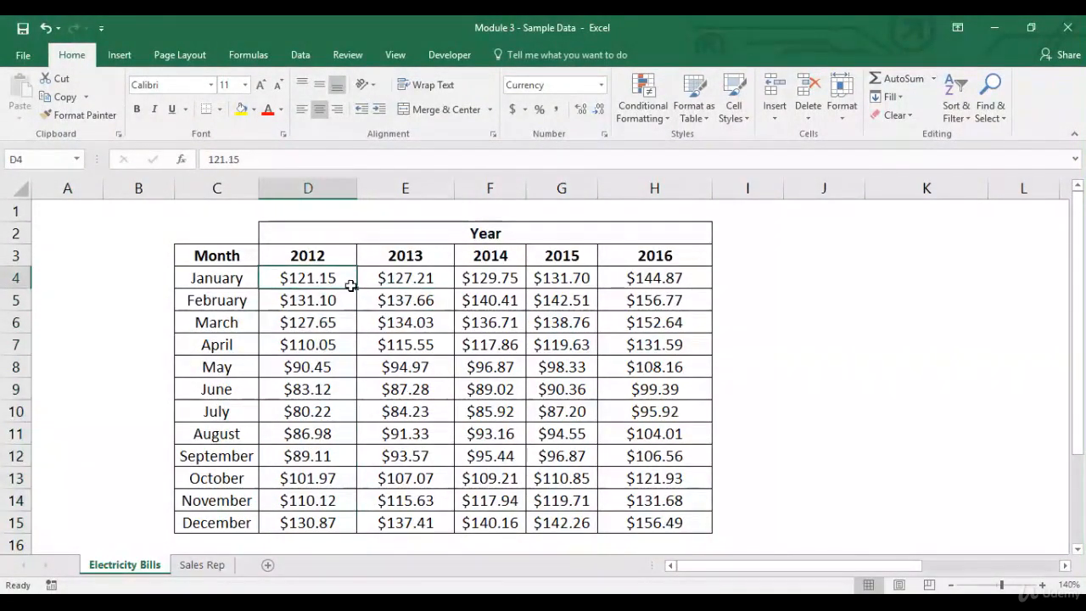
Examine the unformatted 2012 column, the February row and the June to August months
left_click_drag(342, 278, 347, 519)
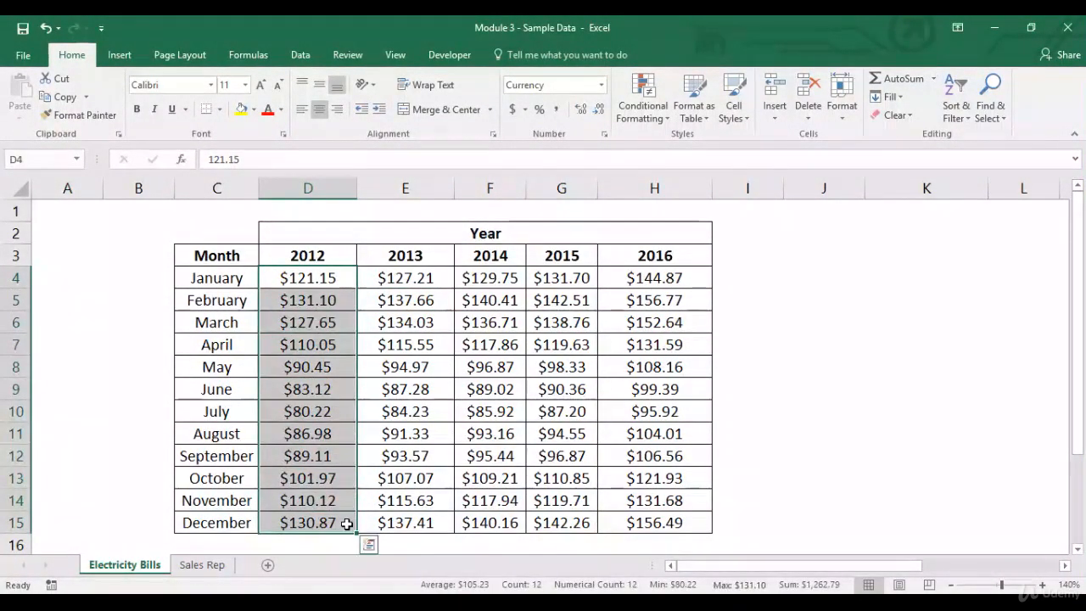
left_click_drag(223, 303, 602, 299)
left_click(313, 293)
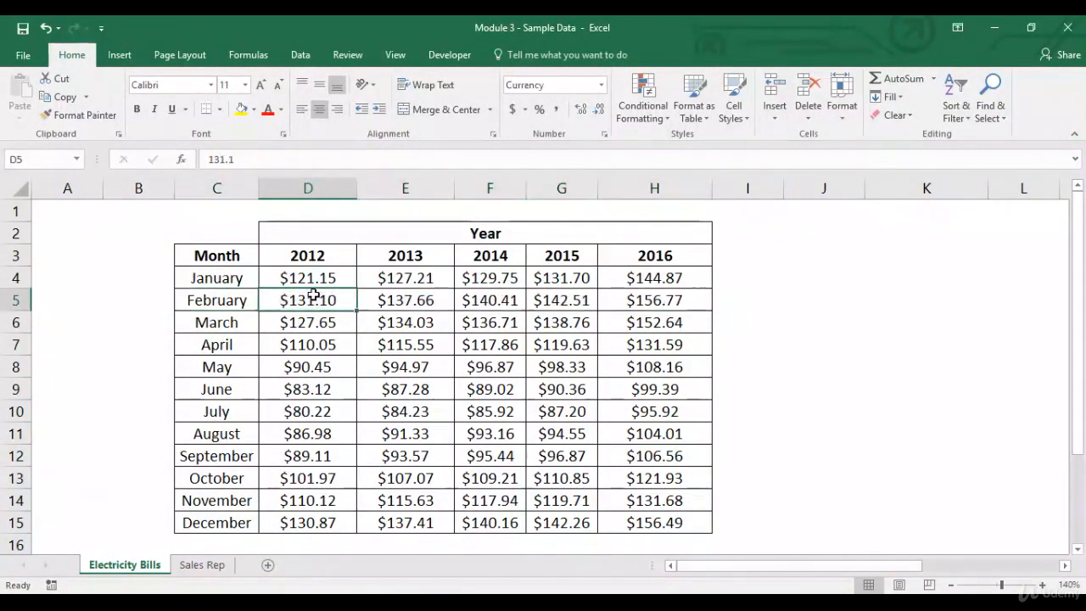
left_click(235, 280)
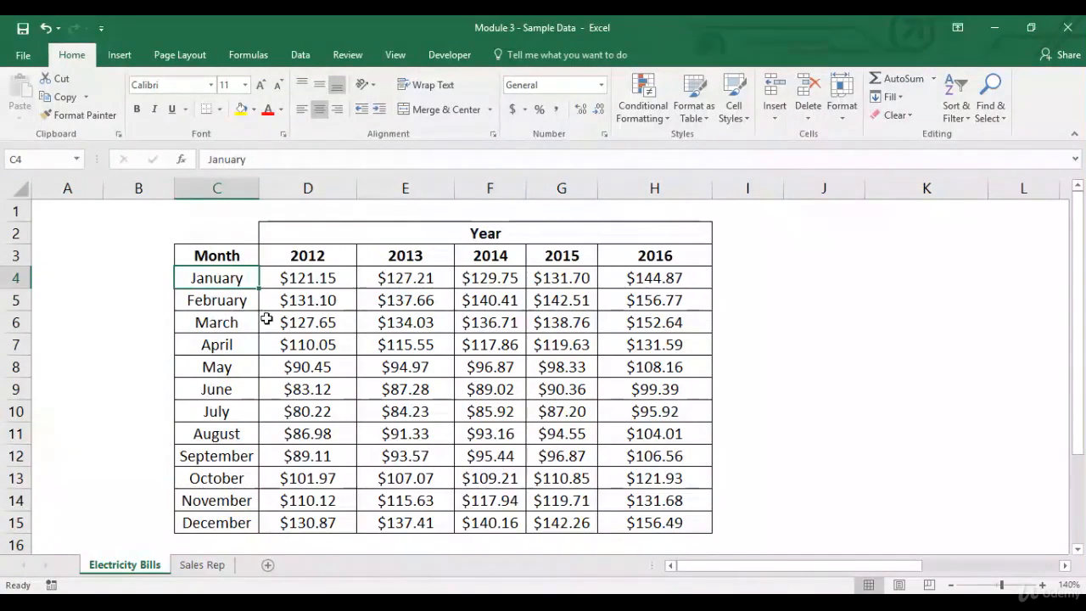
left_click(242, 320)
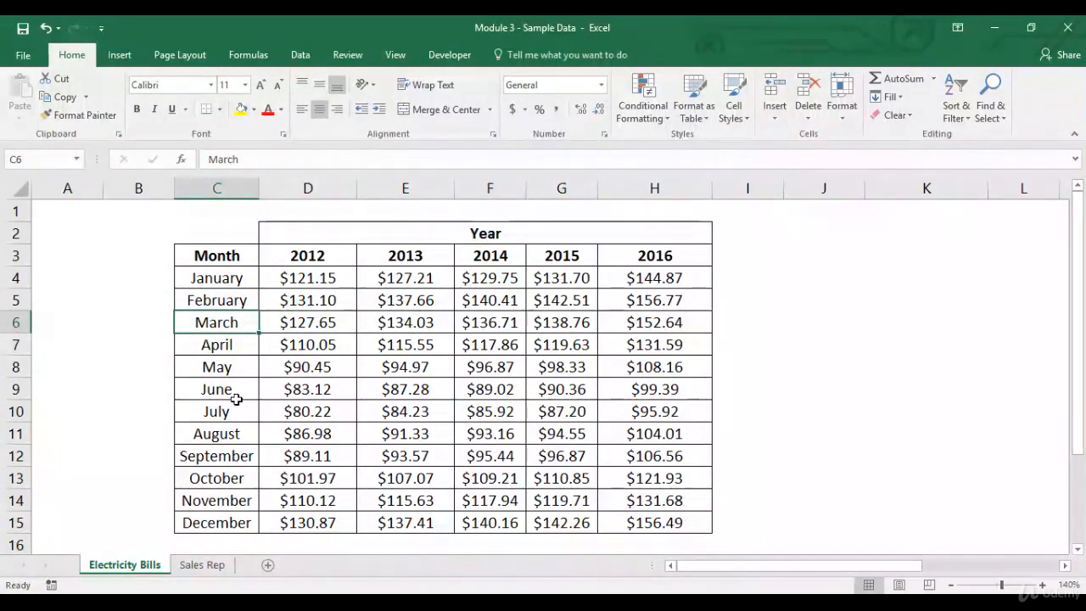
left_click_drag(239, 397, 238, 428)
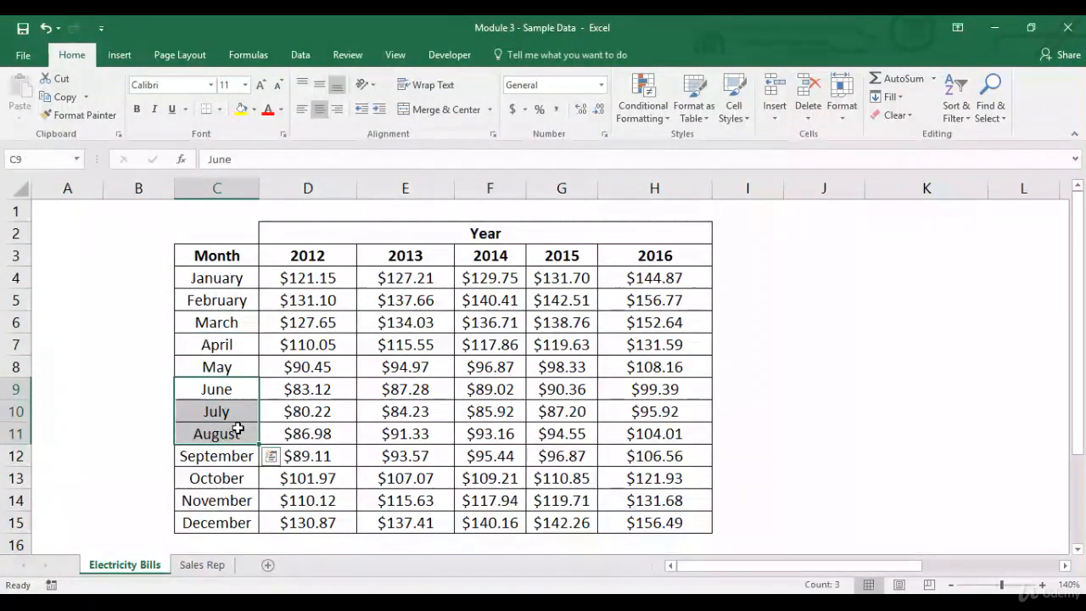
left_click(324, 387)
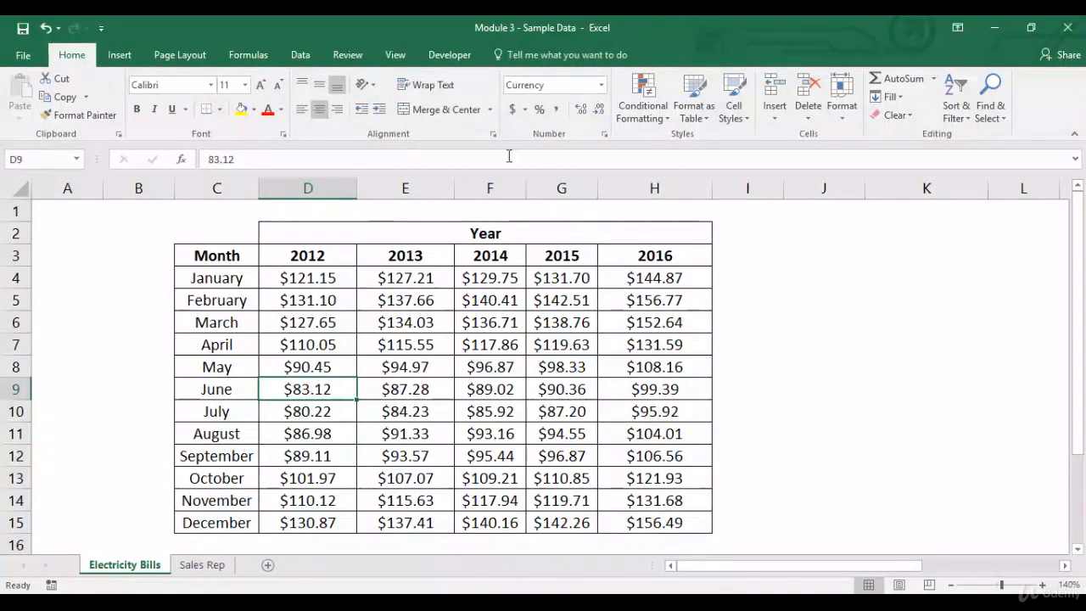
Review the comparison operators and value-based color scale options for a new formatting rule on D9, closing without creating it
left_click(666, 119)
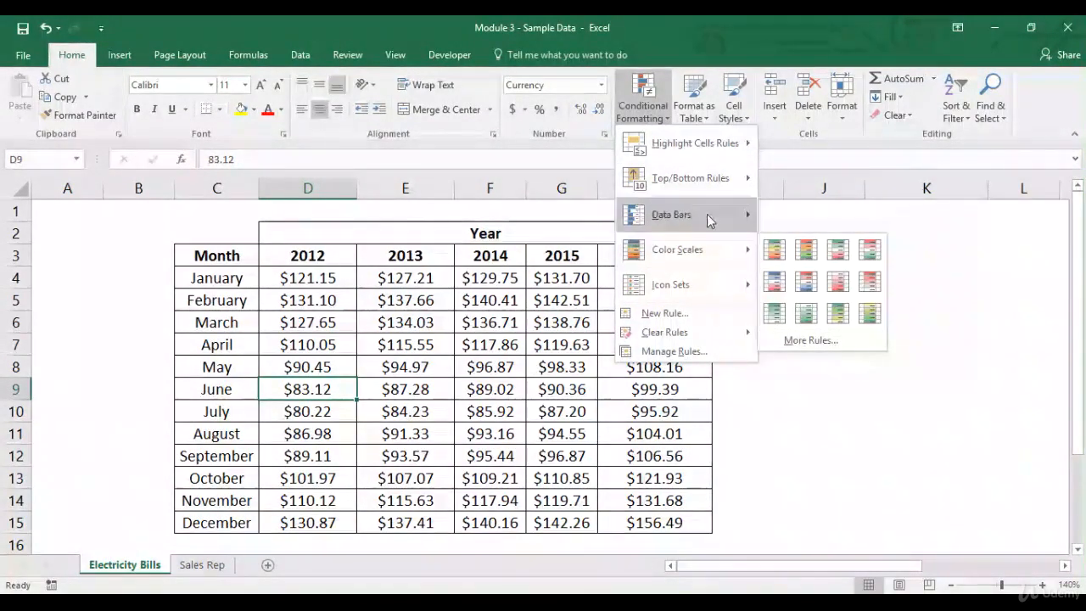
mouse_move(708, 217)
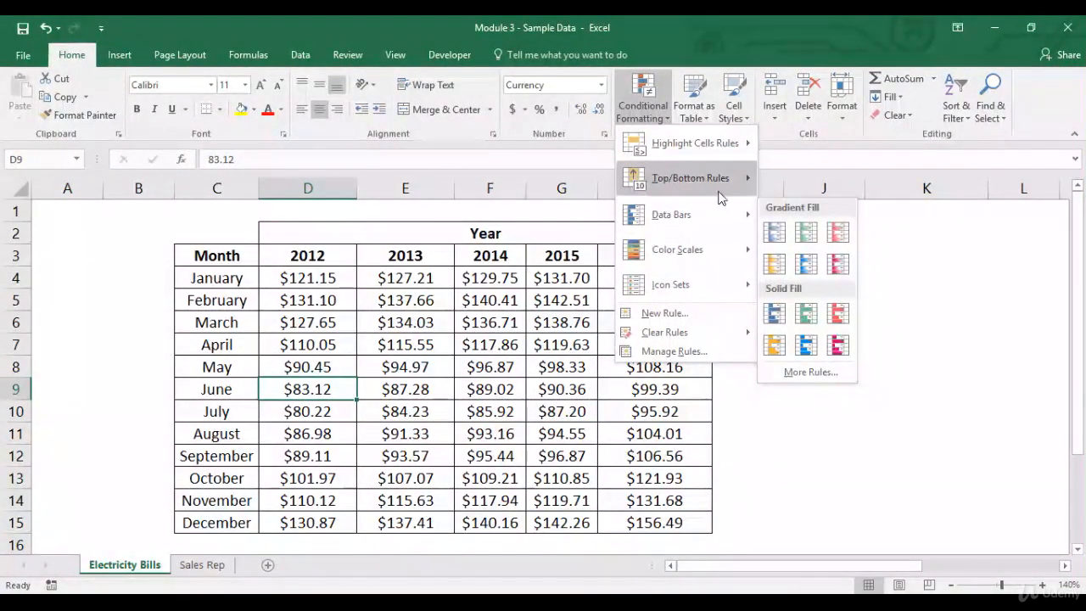
mouse_move(719, 195)
mouse_move(727, 146)
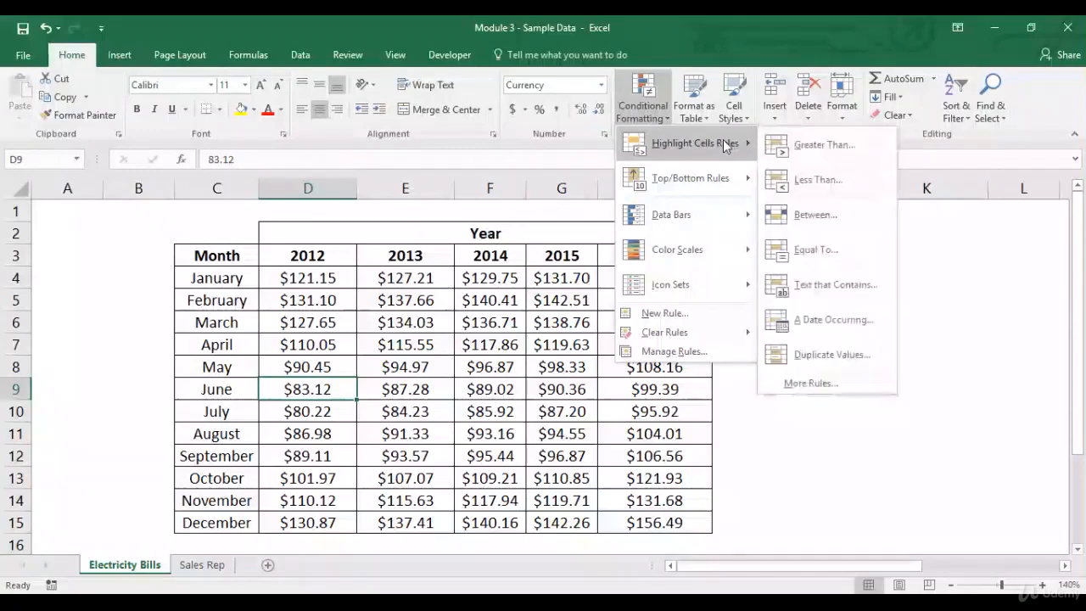
left_click(852, 381)
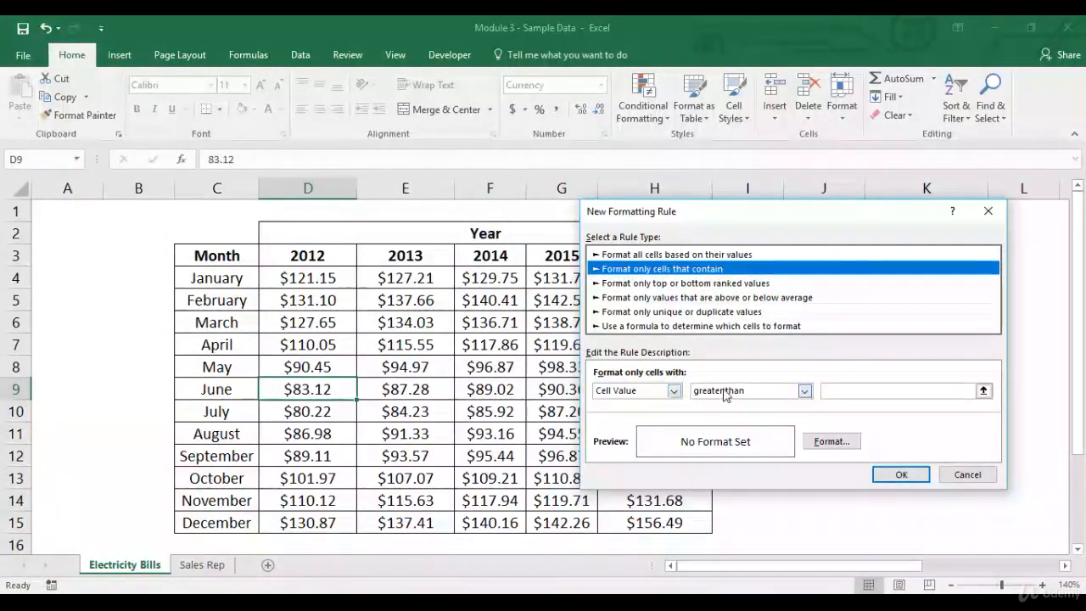
left_click(803, 392)
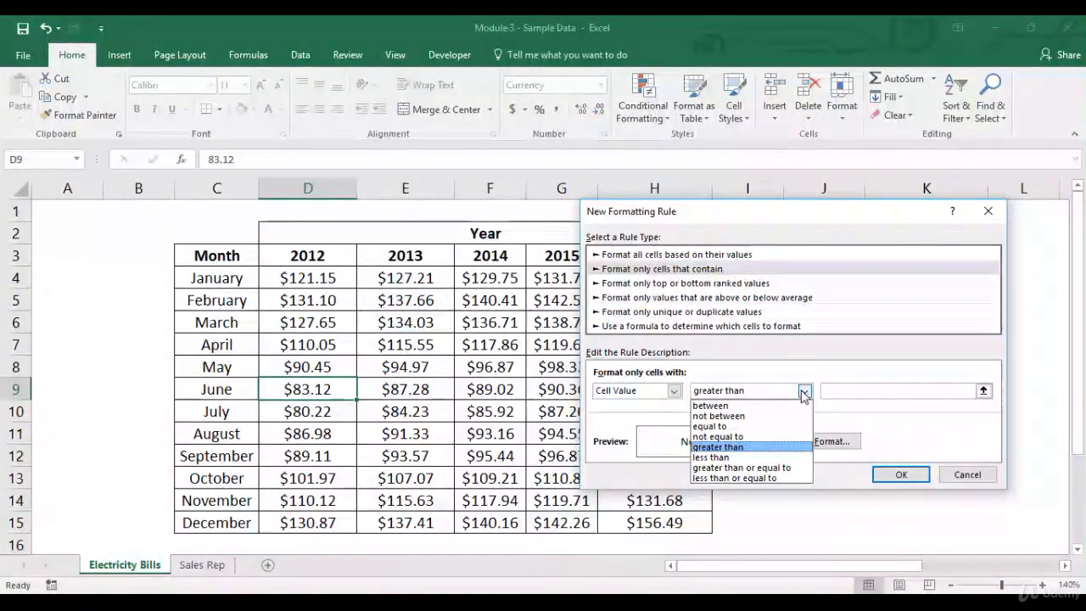
left_click(803, 391)
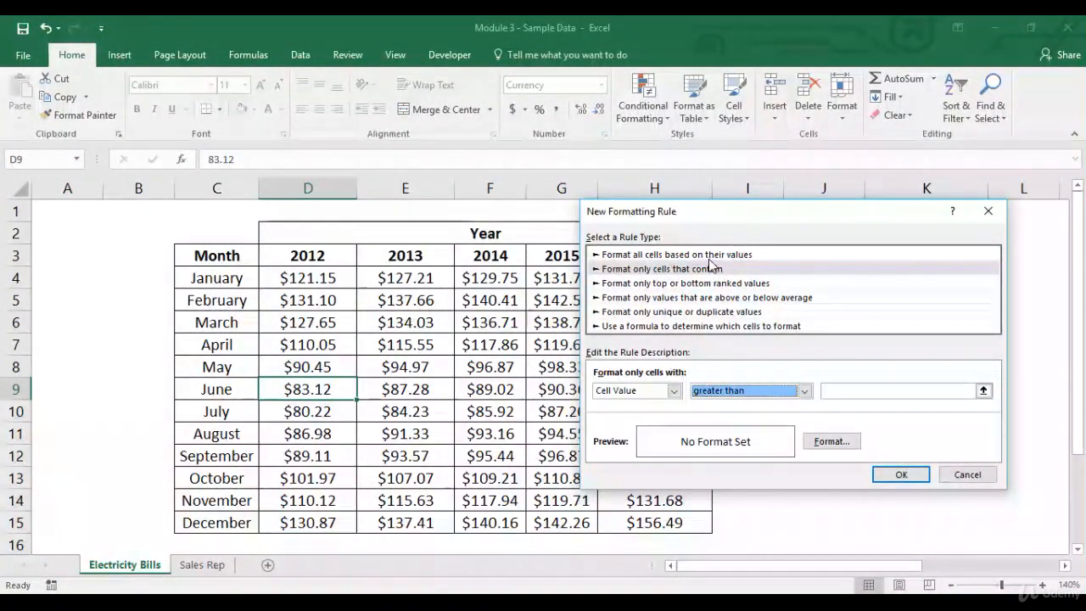
left_click(710, 255)
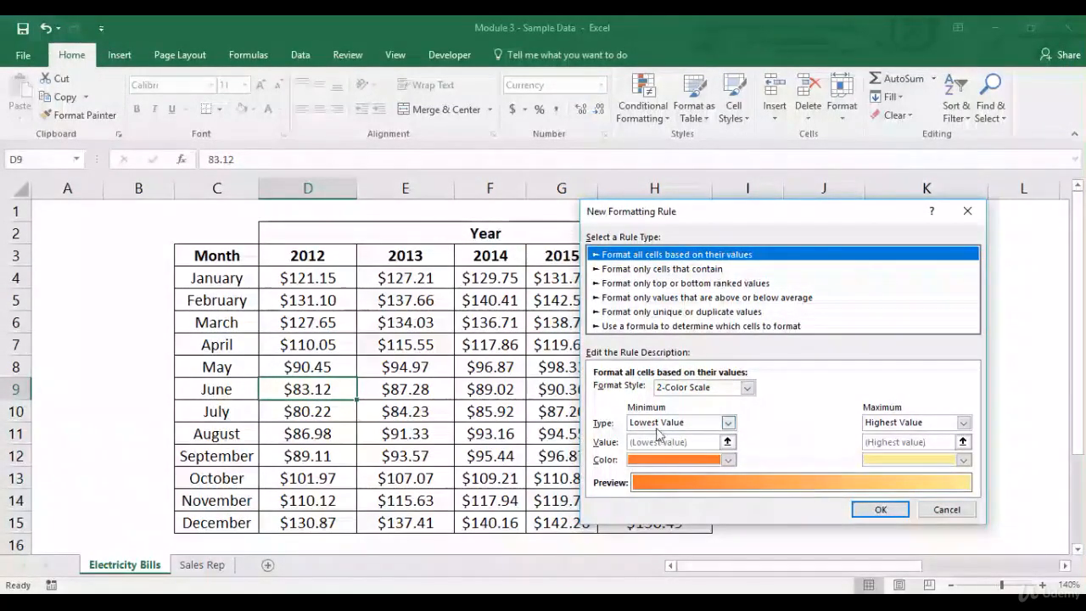
left_click(949, 510)
Start a new formatting rule for D4:D15 with the rule type "Format all cells based on their values"
left_click(322, 278)
left_click_drag(331, 366, 323, 521)
left_click(643, 106)
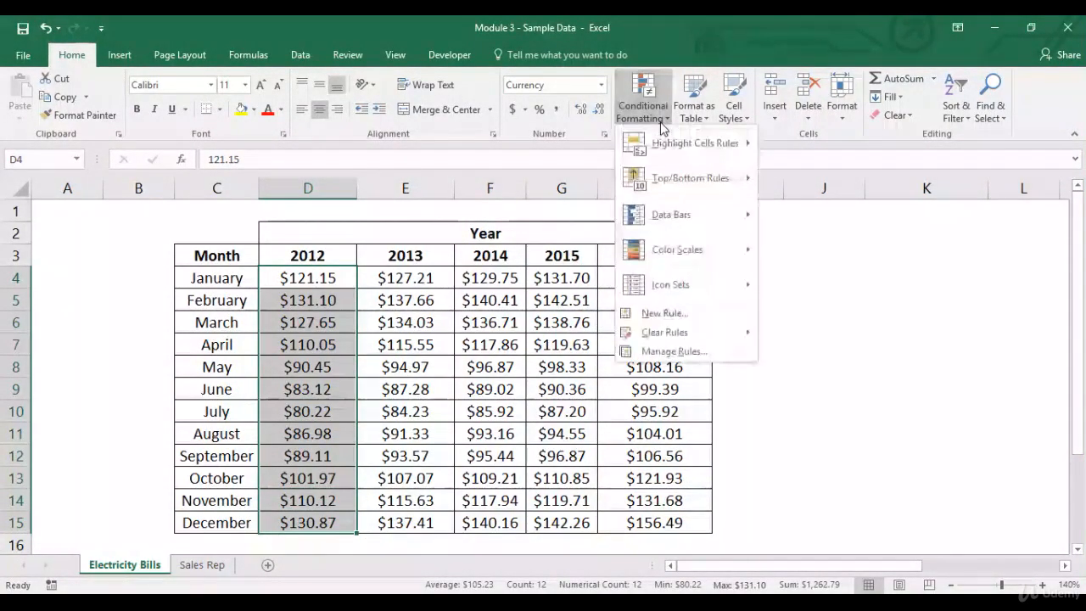
mouse_move(663, 142)
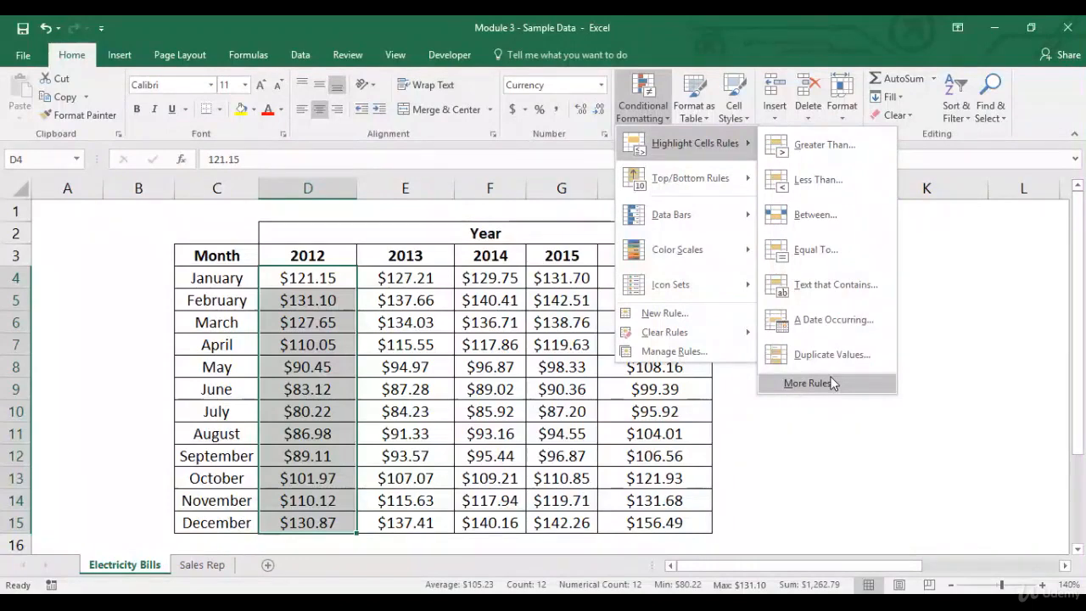
left_click(830, 383)
left_click(701, 272)
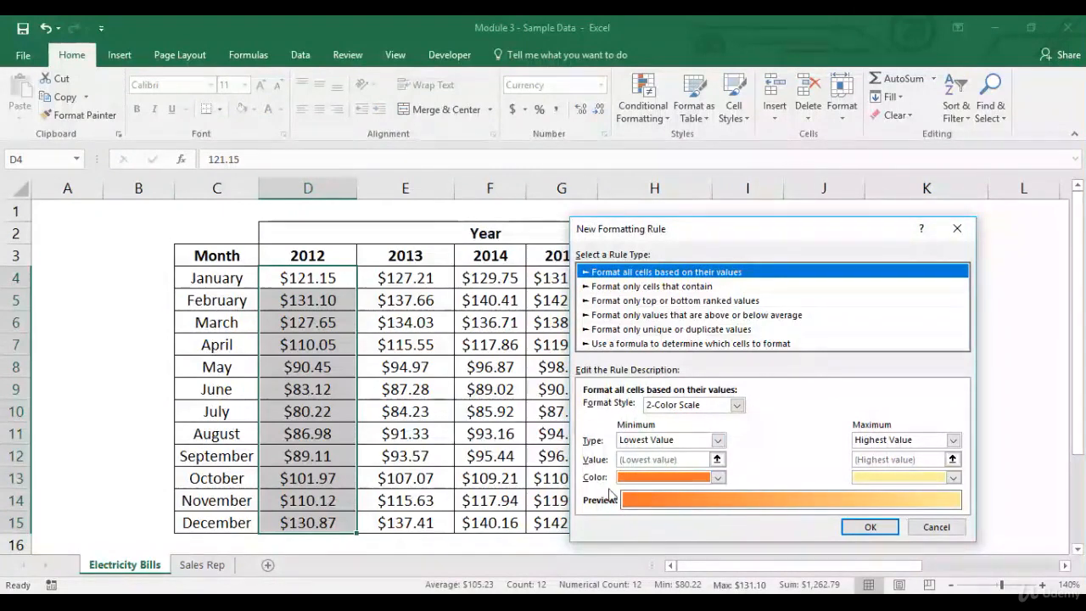
Set the 2-Color Scale rule's maximum color to green and apply it to the 2012 bills in D4:D15
left_click(954, 478)
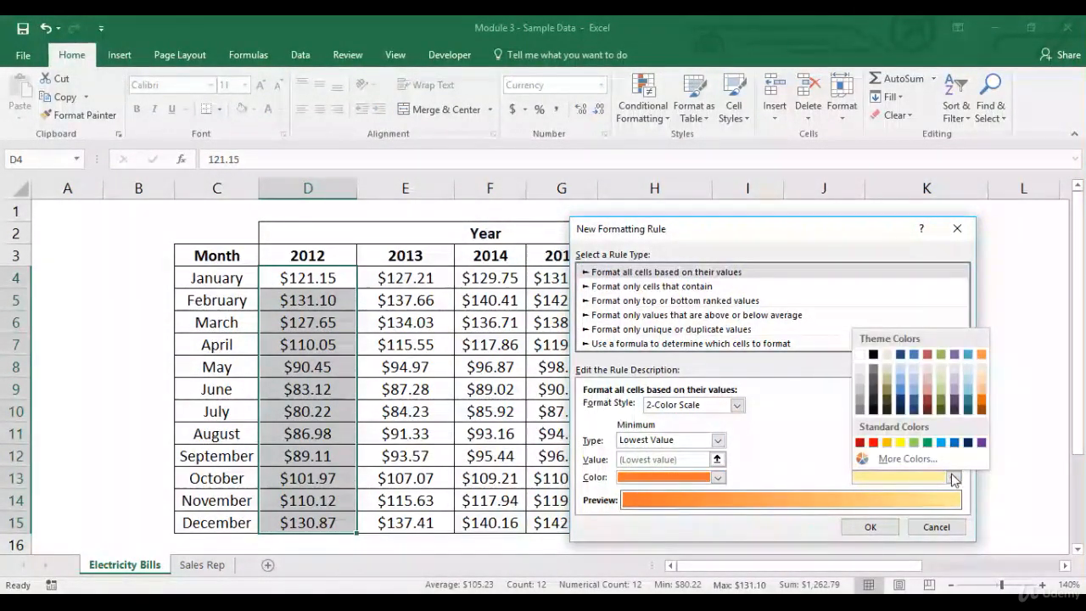
left_click(929, 442)
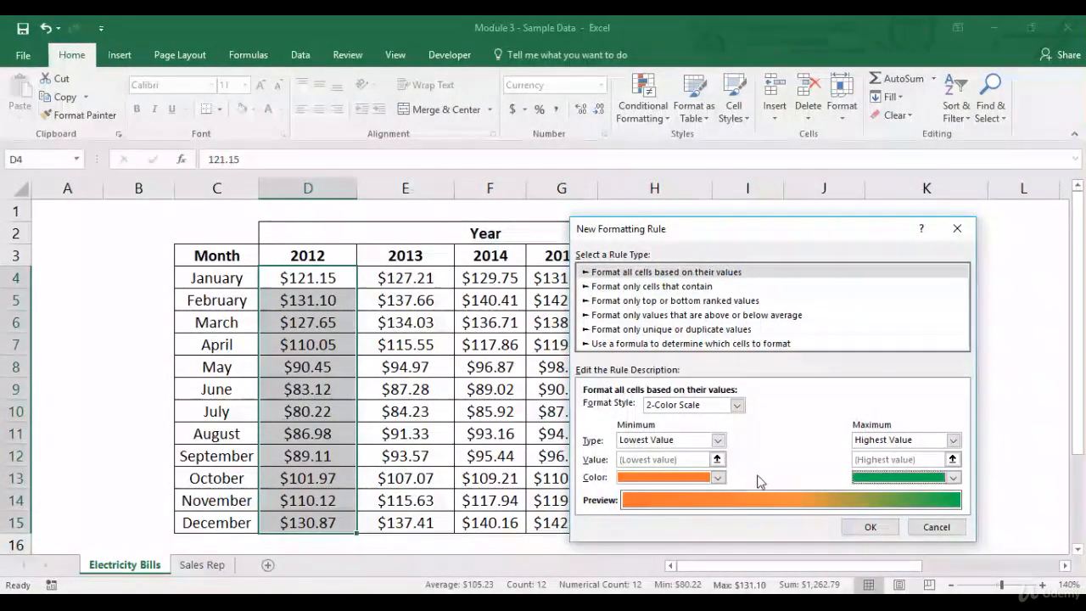
left_click(869, 527)
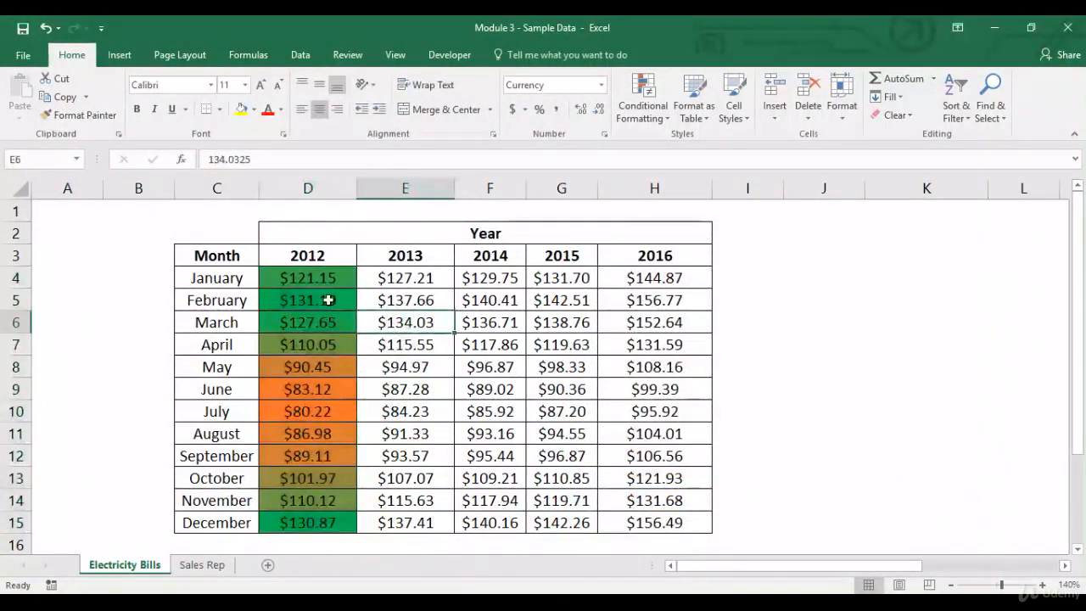
Start another formatting rule for D4:D15 that formats all cells based on their values, using the 3-Color Scale style
left_click_drag(325, 277, 323, 516)
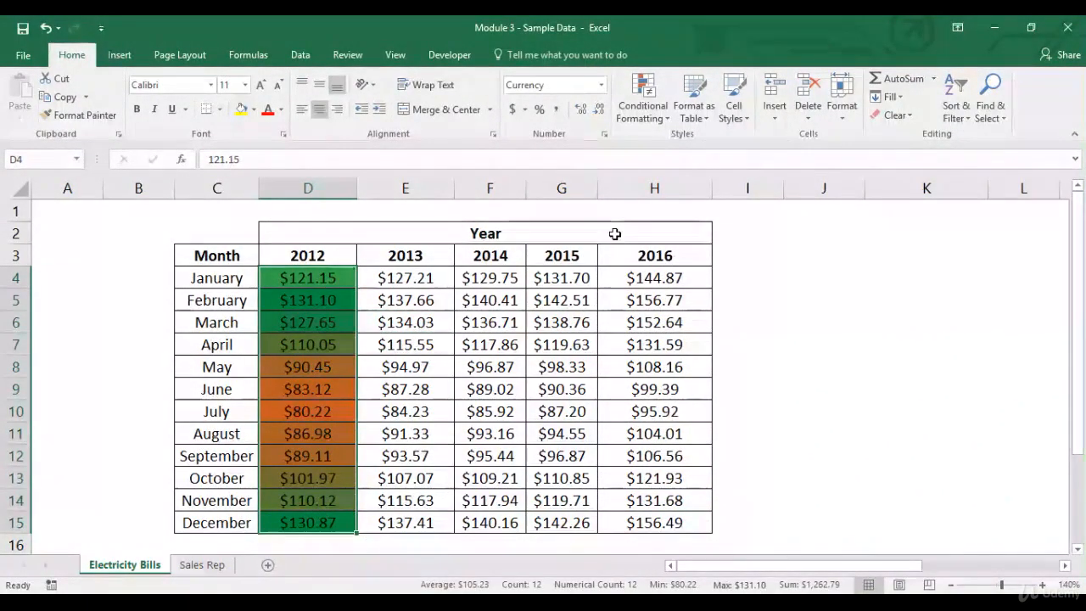
left_click(663, 123)
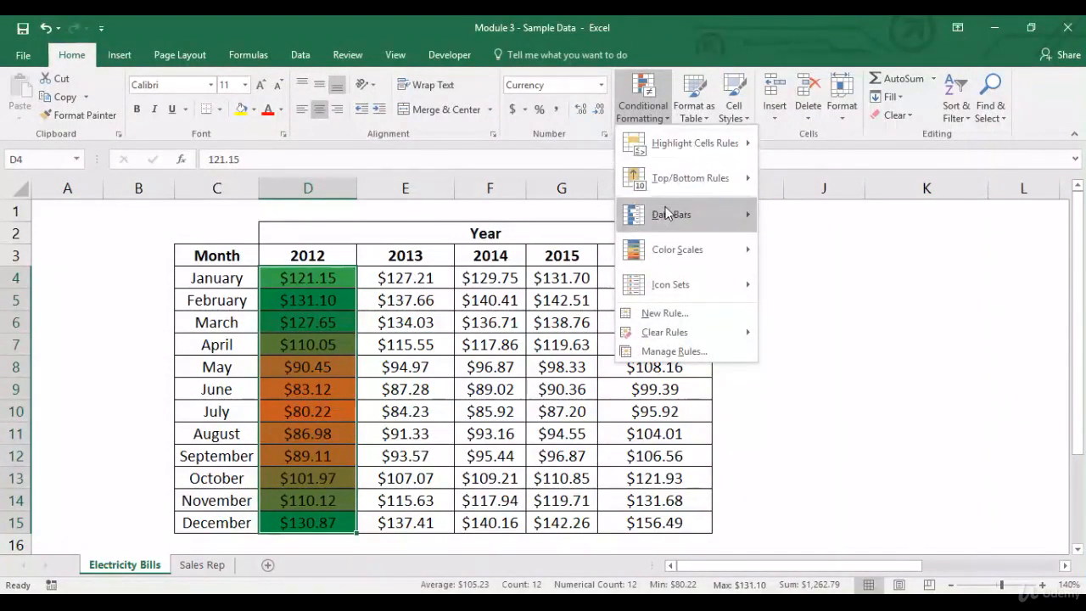
mouse_move(667, 250)
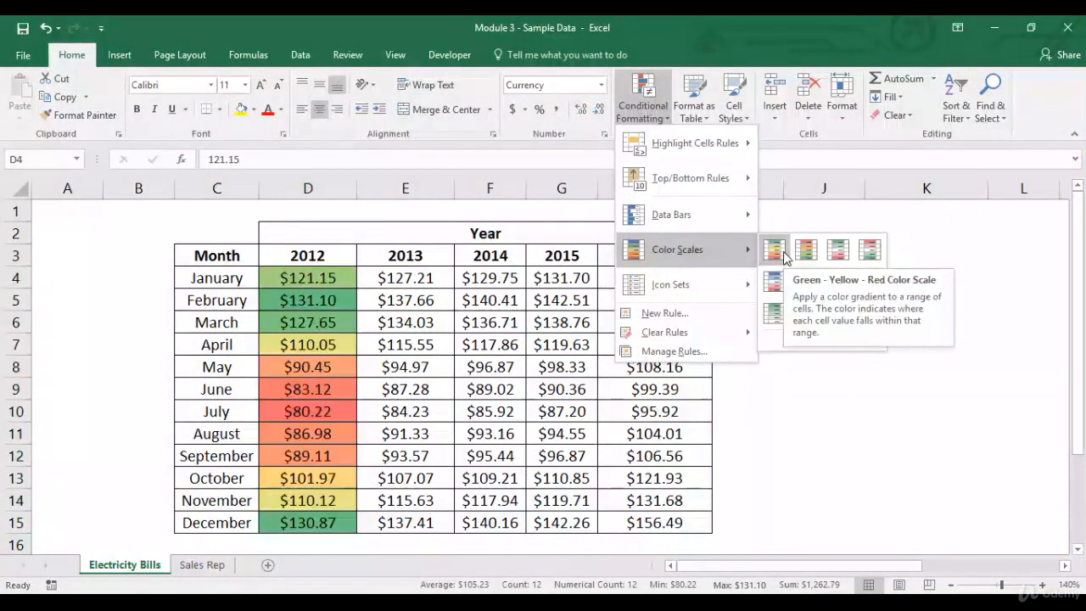
mouse_move(718, 161)
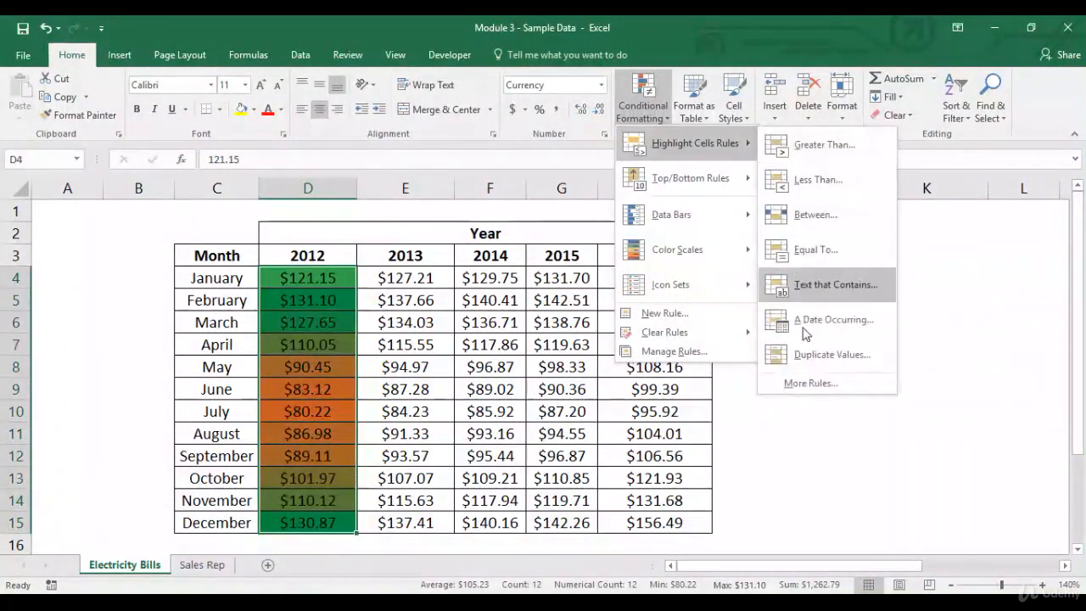
left_click(801, 383)
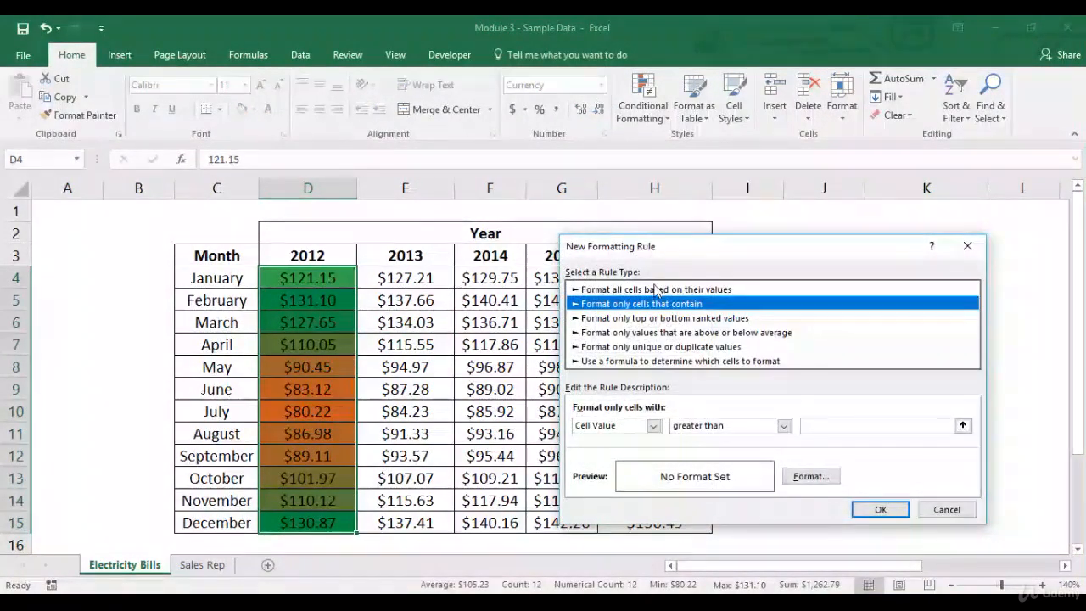
left_click(655, 290)
left_click(727, 423)
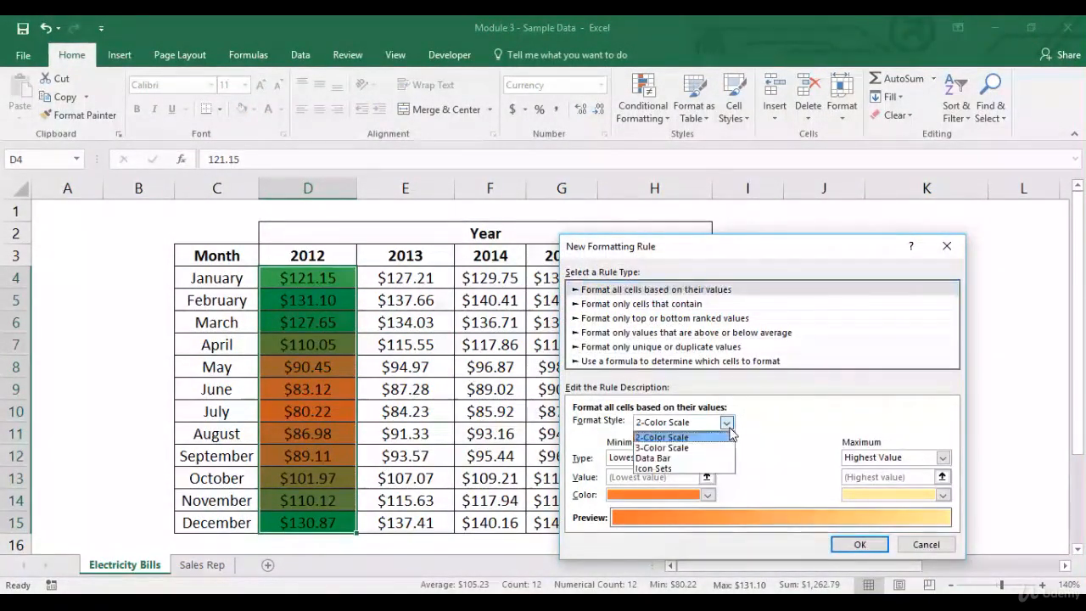
left_click(711, 447)
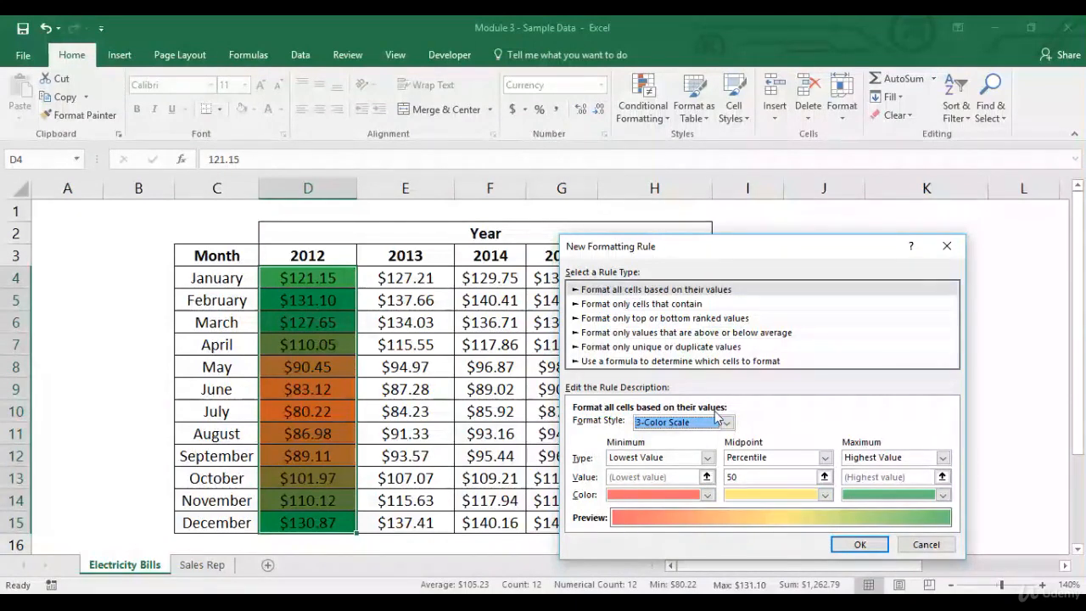
Switch the rule's format style to Data Bar and examine its bar color, border and minimum type options
left_click(727, 422)
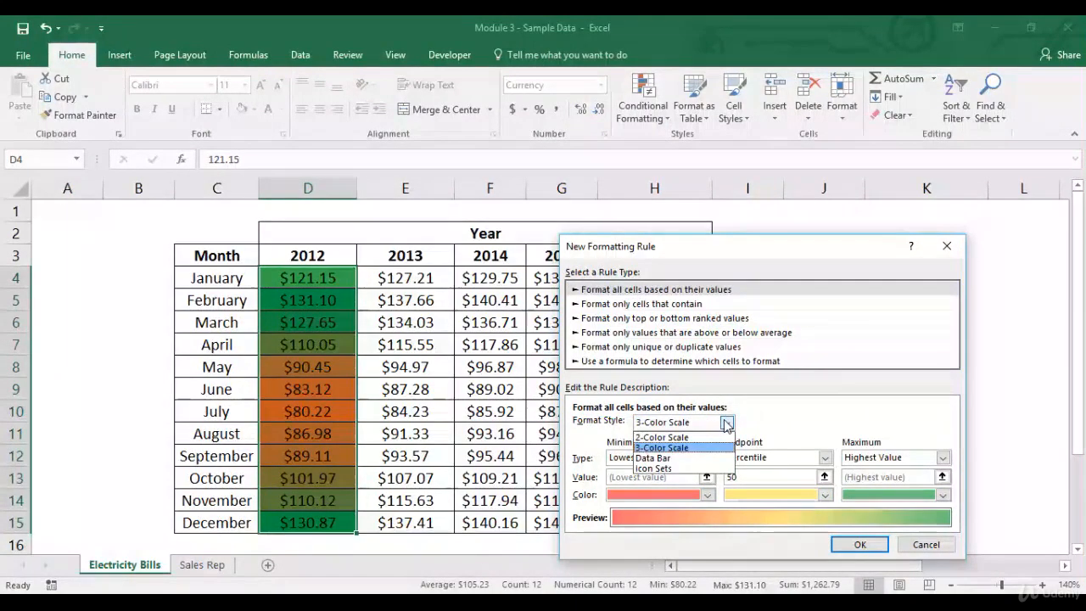
left_click(689, 459)
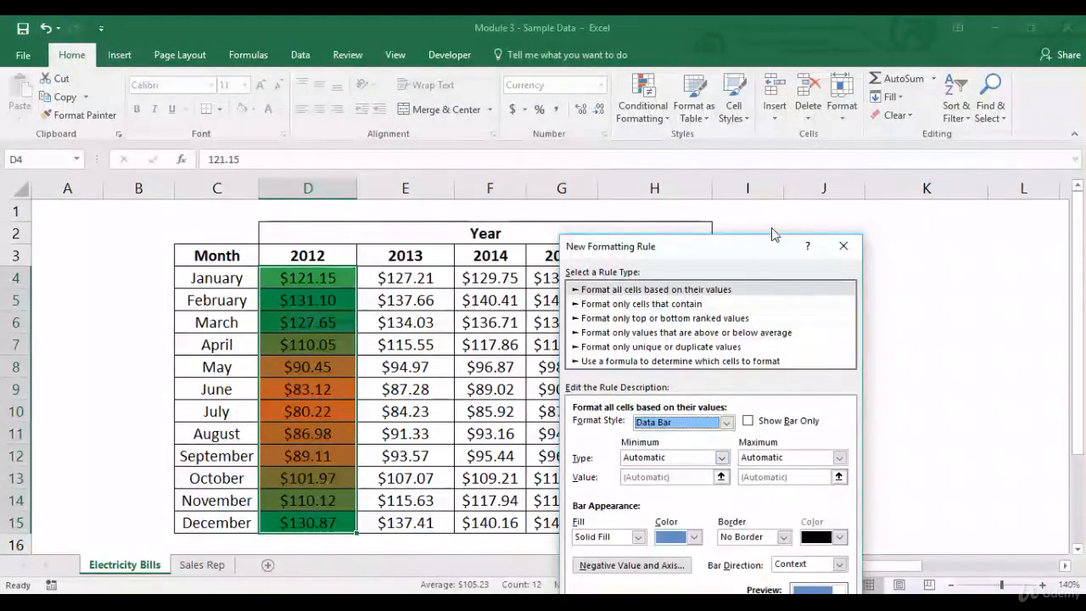
left_click_drag(761, 252, 782, 76)
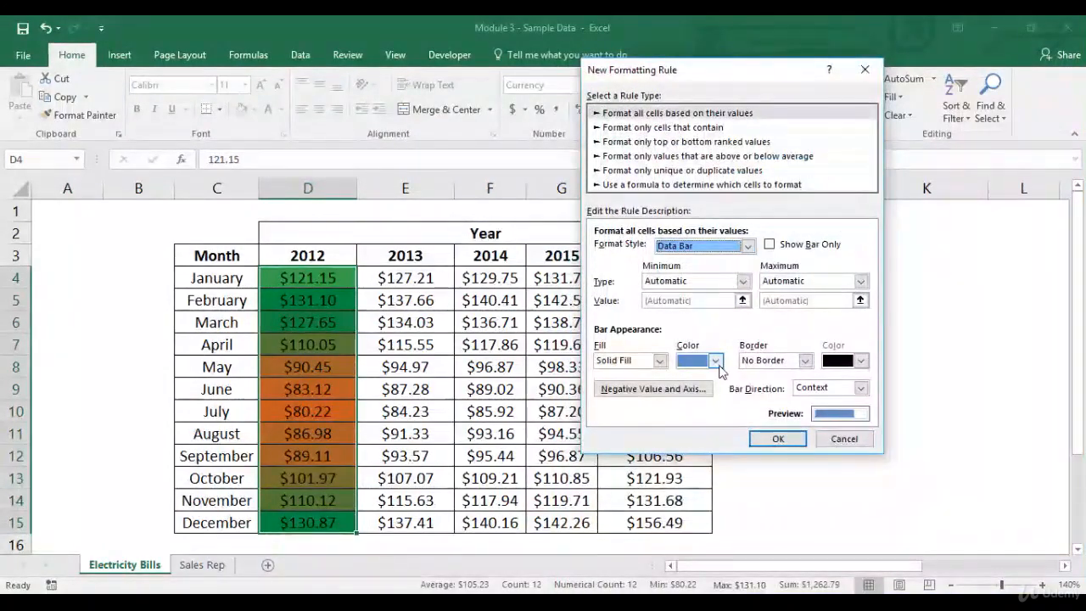
left_click(717, 363)
left_click(717, 364)
left_click(718, 363)
left_click(718, 363)
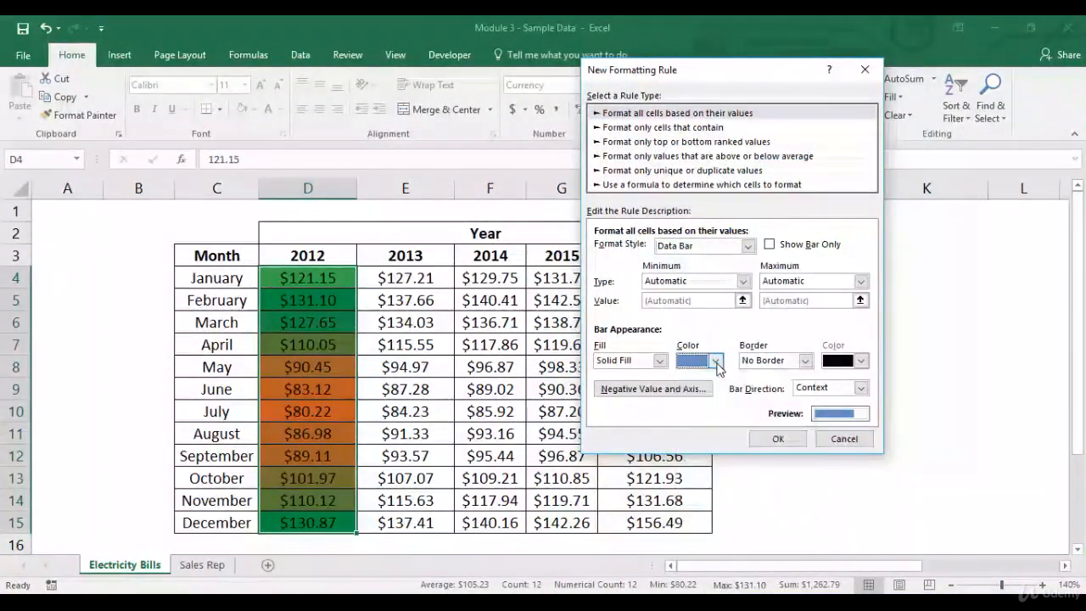
left_click(805, 362)
left_click(805, 364)
double_click(745, 281)
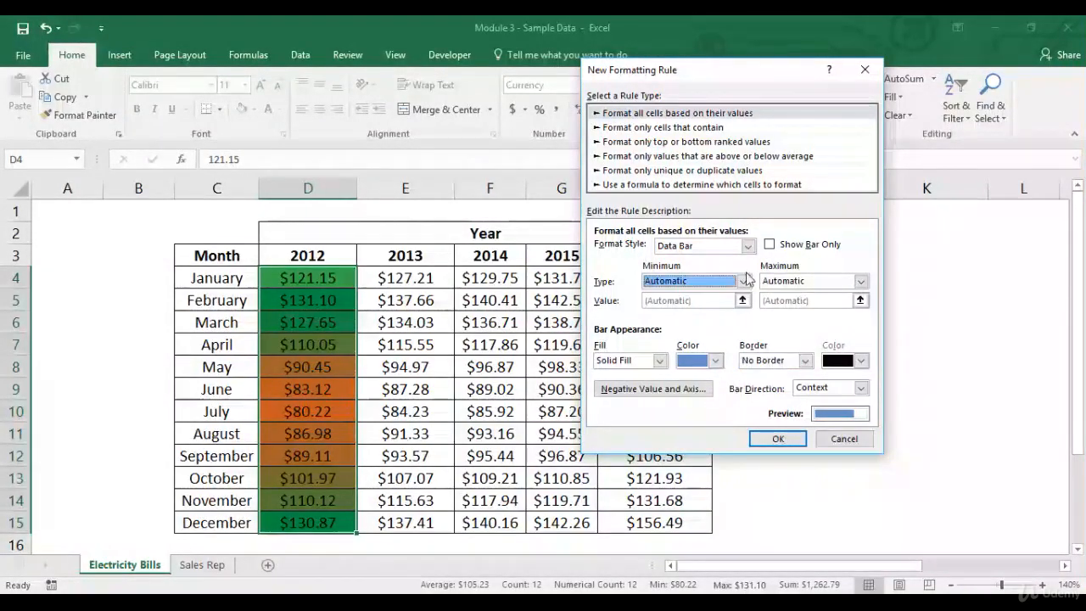
Change the rule's format style to Icon Sets with the three rimmed traffic lights and apply it to D4:D15
left_click(748, 247)
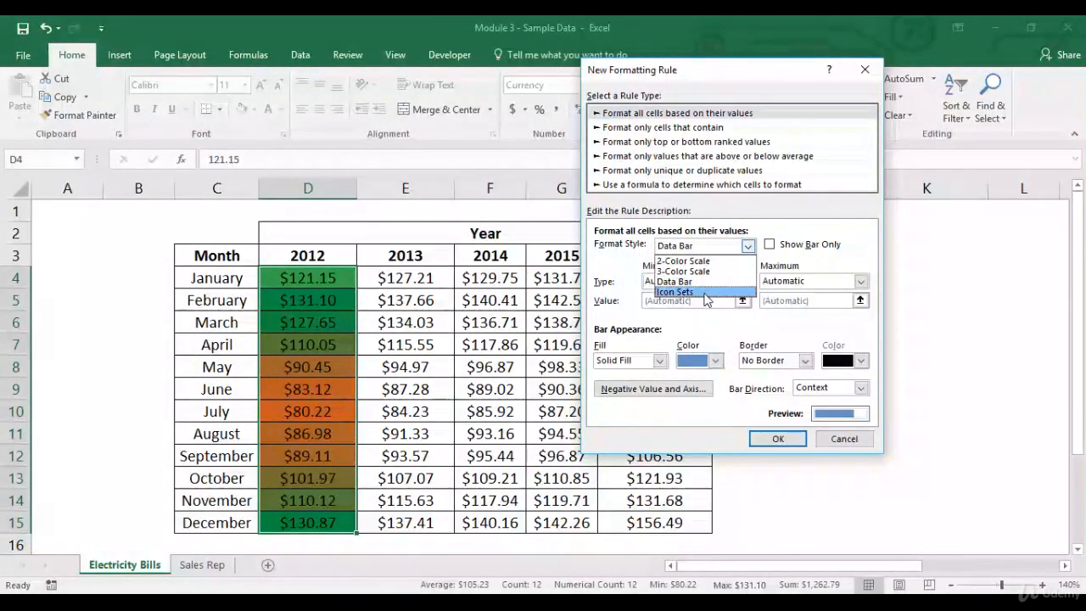
left_click(721, 294)
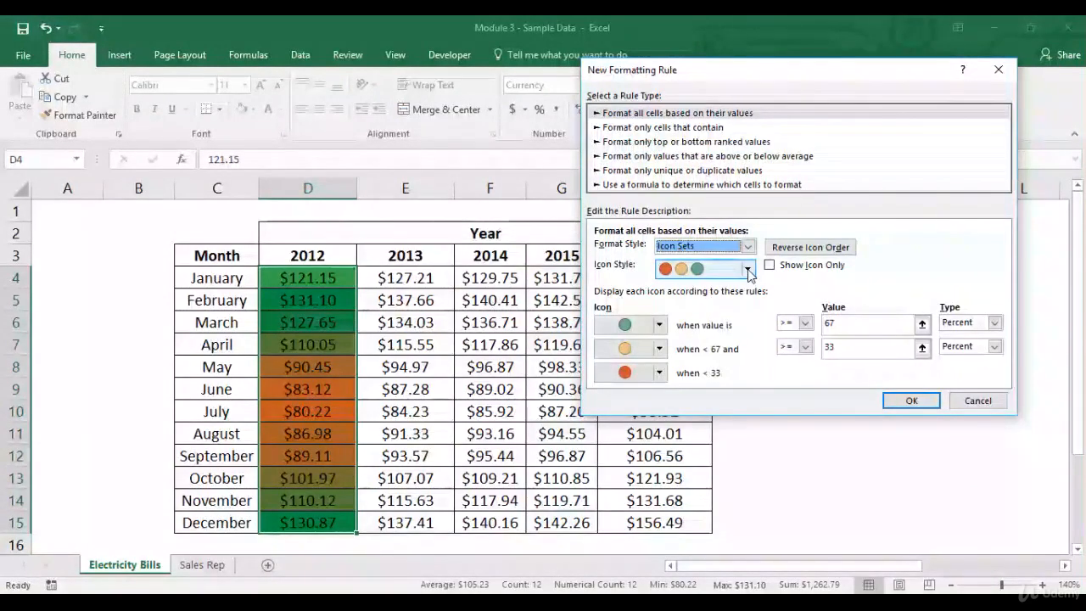
left_click(749, 270)
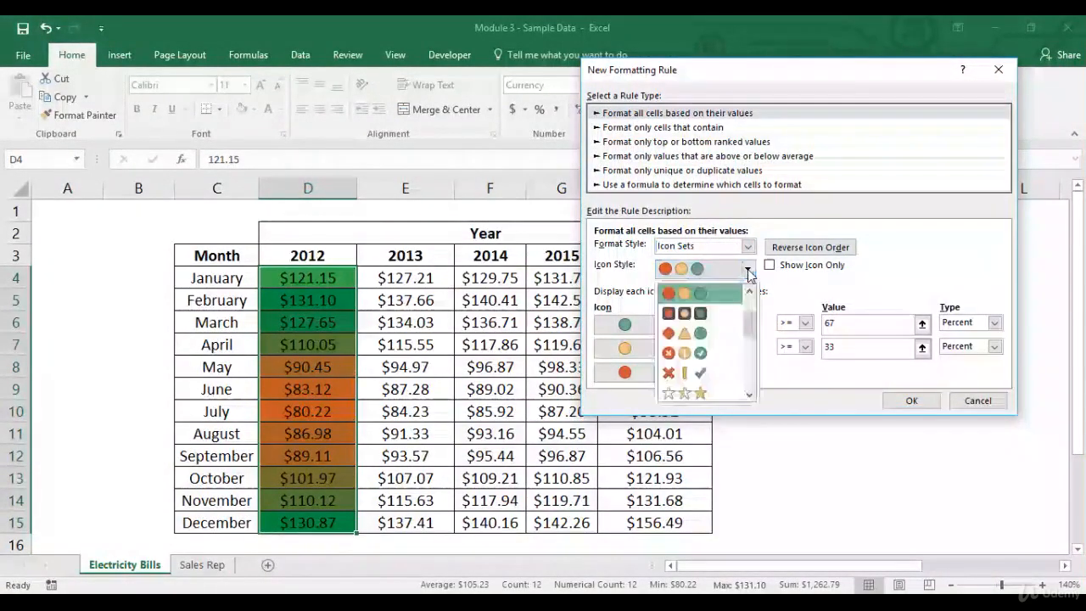
left_click(713, 309)
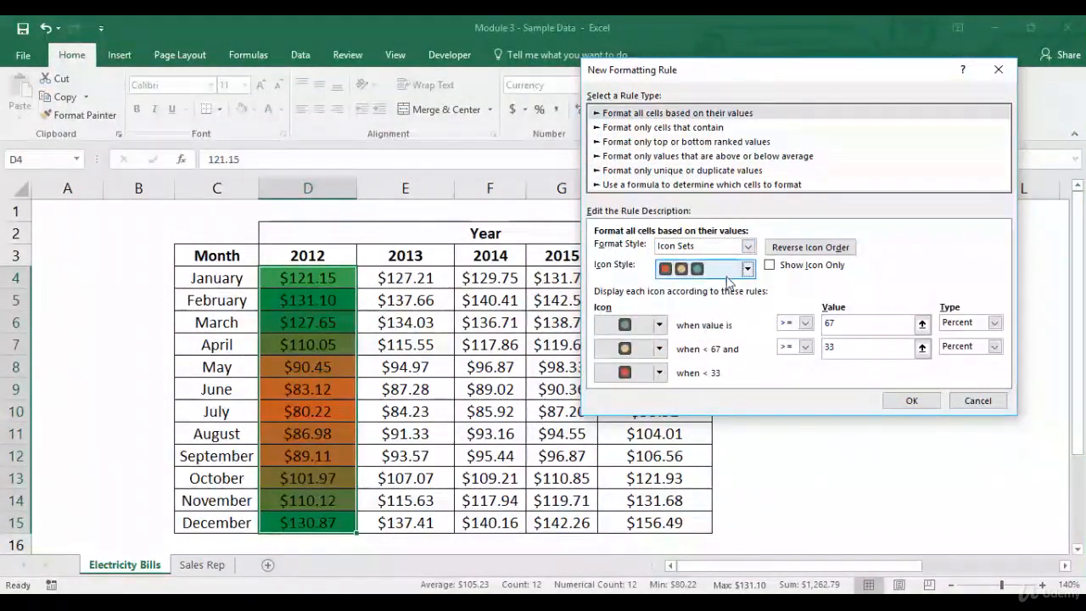
left_click(912, 401)
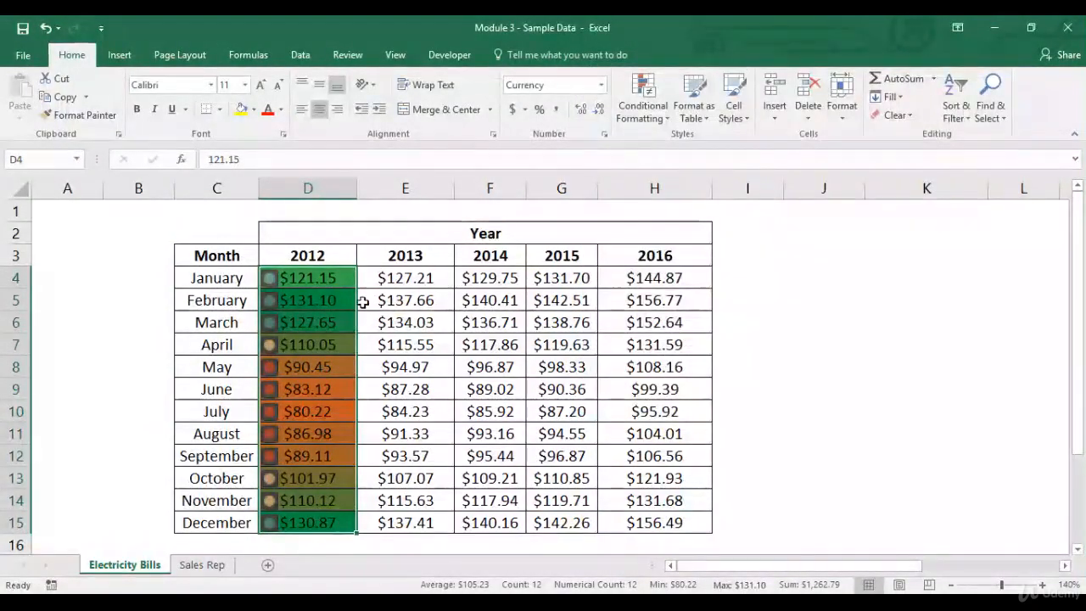
Clear all conditional formatting rules from the 2012 bills in D4:D15
left_click(347, 281)
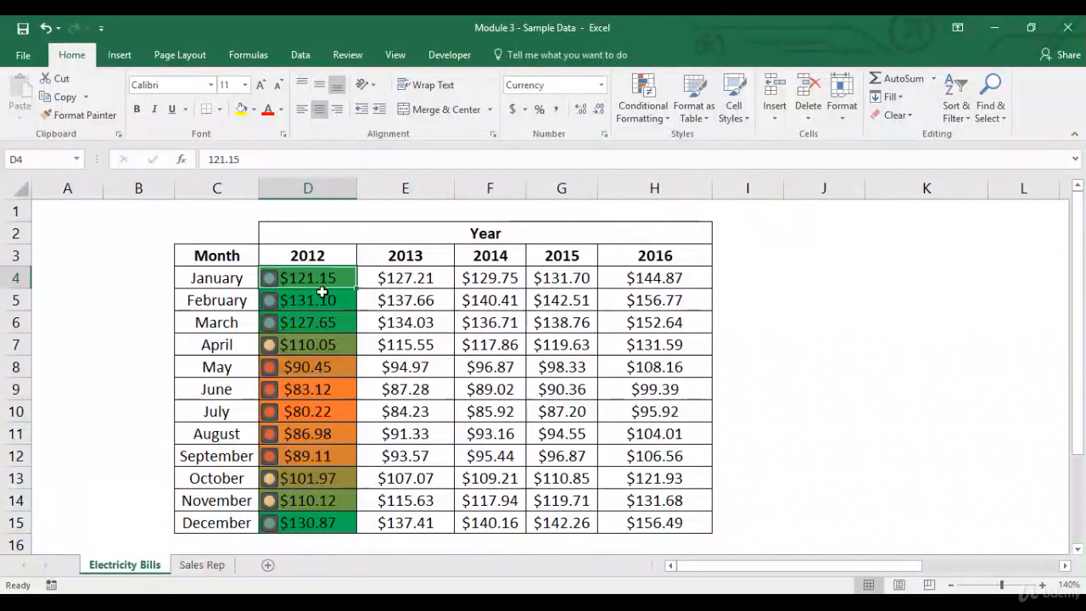
left_click_drag(333, 278, 301, 516)
left_click(661, 126)
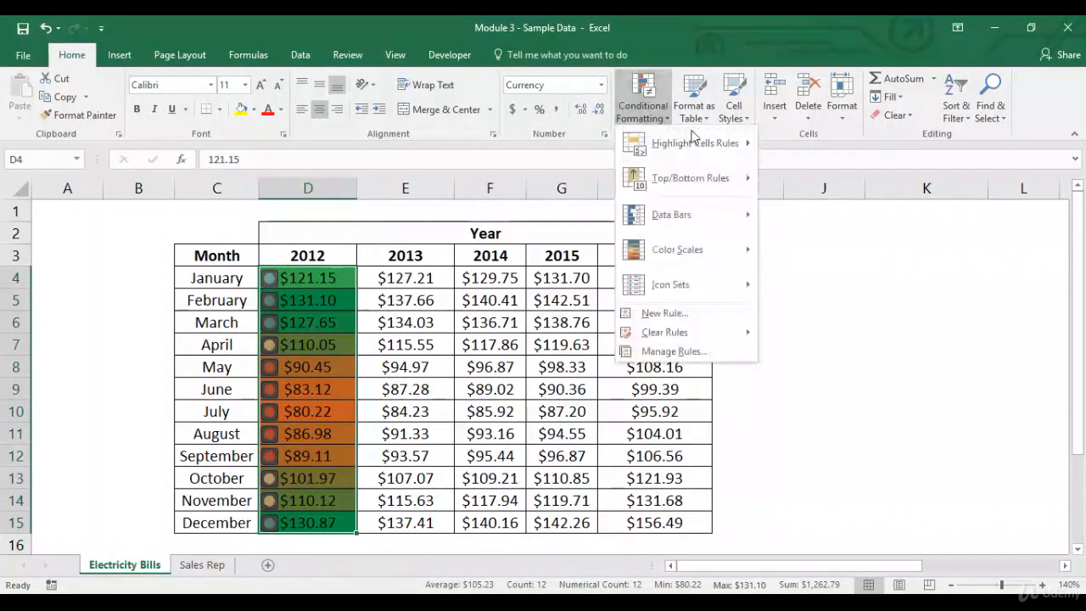
mouse_move(708, 331)
left_click(828, 332)
Create a formatting rule on cell D4 for only cells that contain a cell value equal to 121.15
left_click(346, 278)
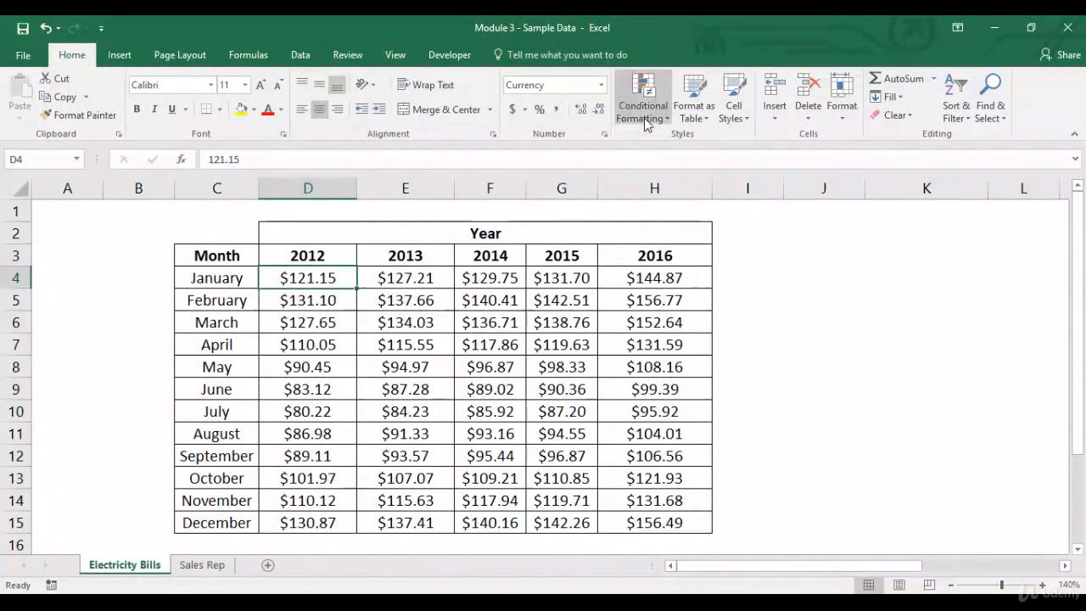
left_click(647, 123)
left_click(660, 312)
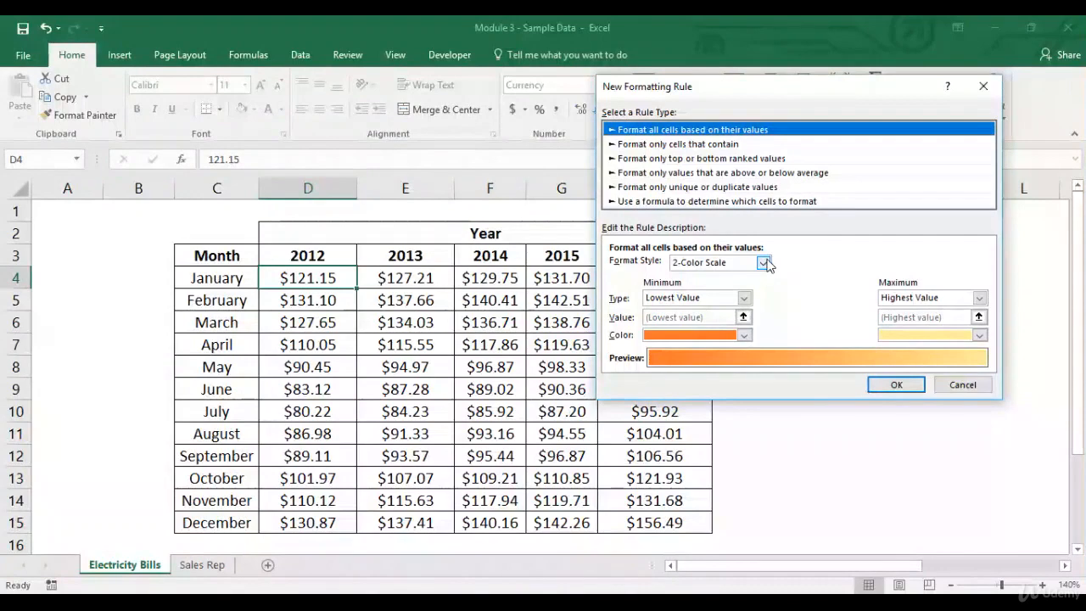
left_click(732, 146)
left_click_drag(828, 94, 703, 73)
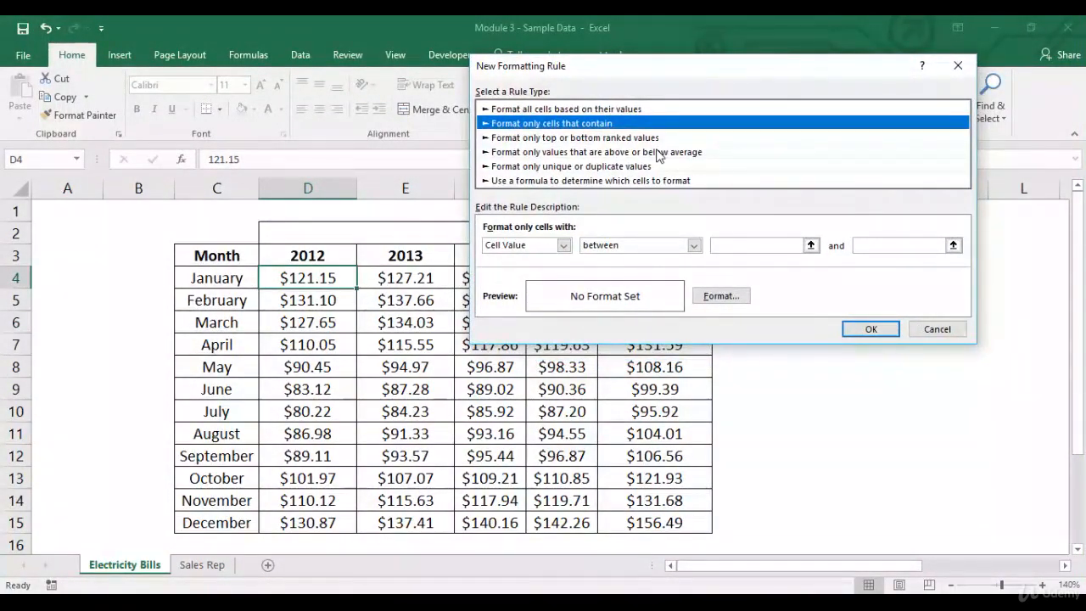
left_click(695, 245)
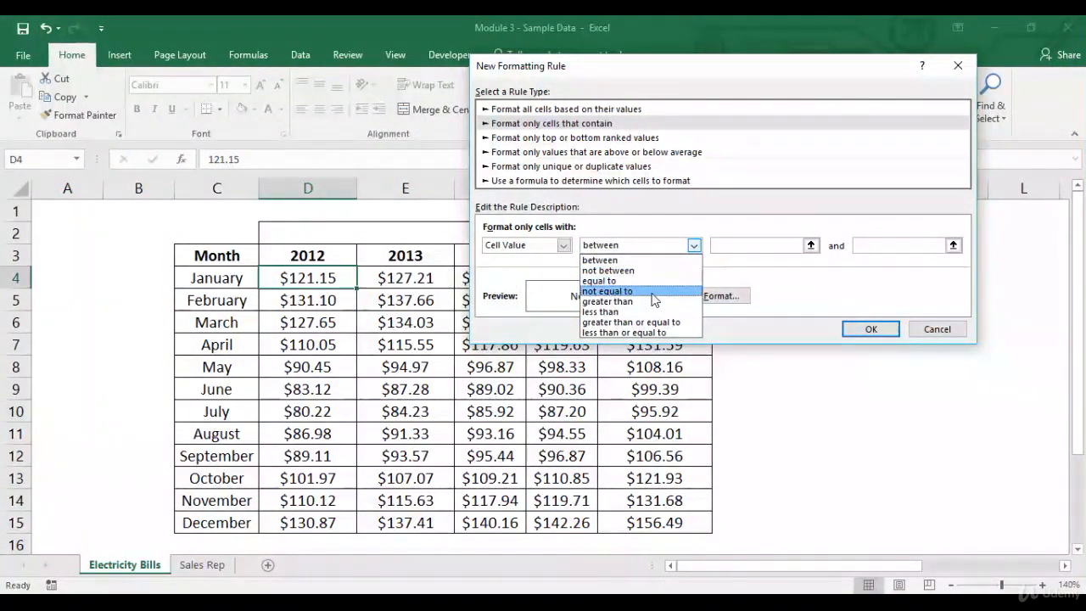
left_click(735, 245)
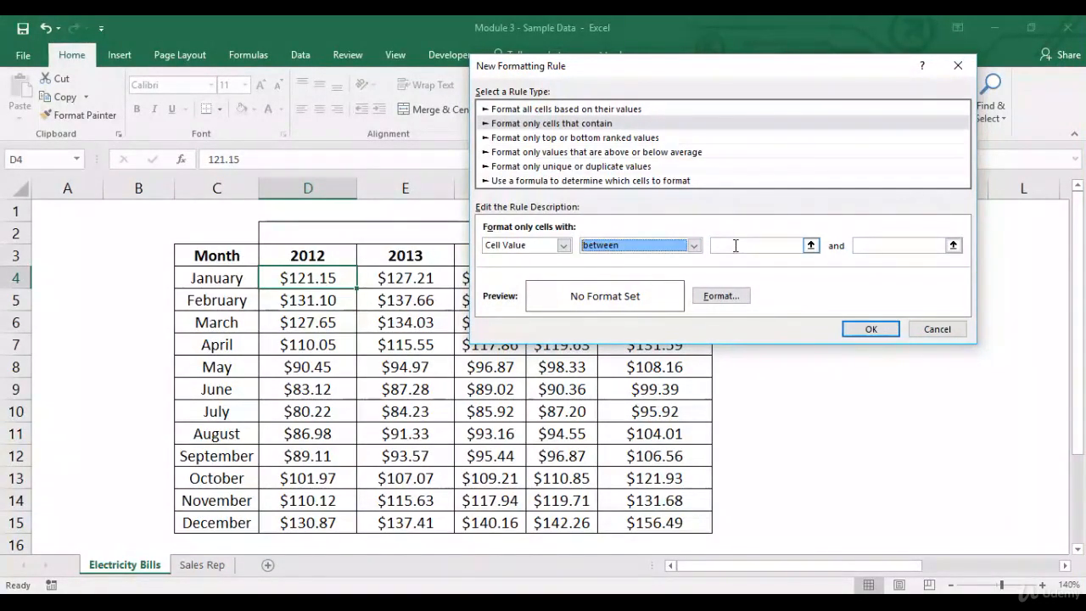
left_click(694, 245)
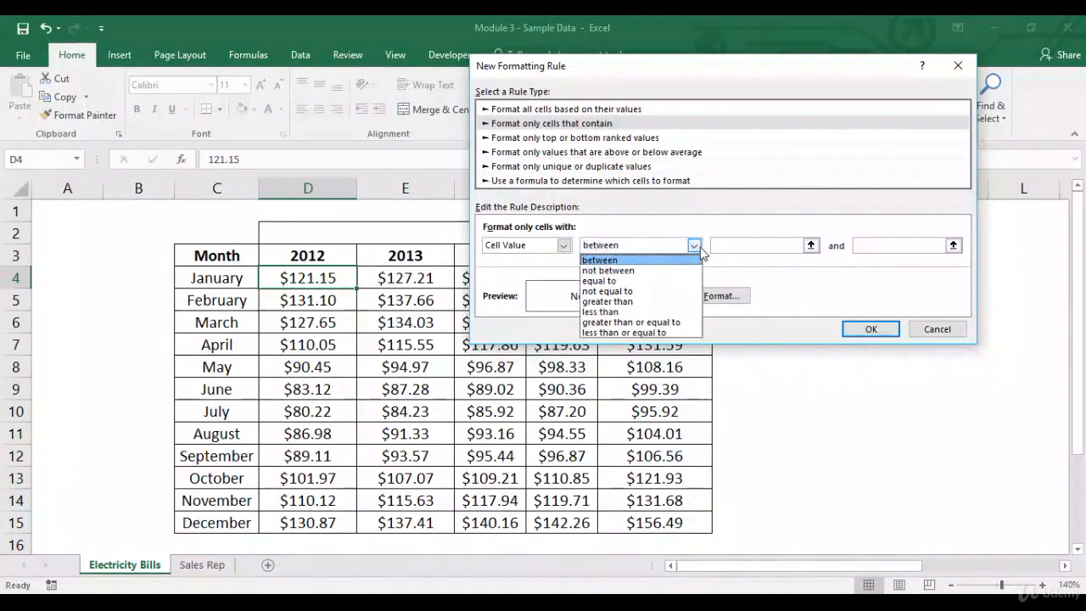
left_click(668, 281)
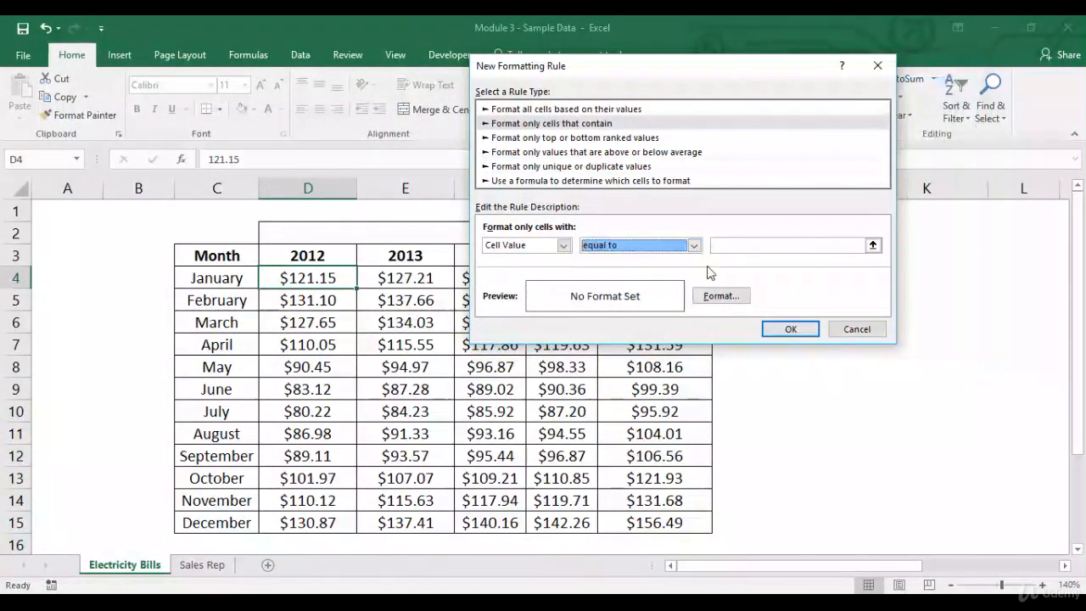
left_click(769, 245)
type("121.15")
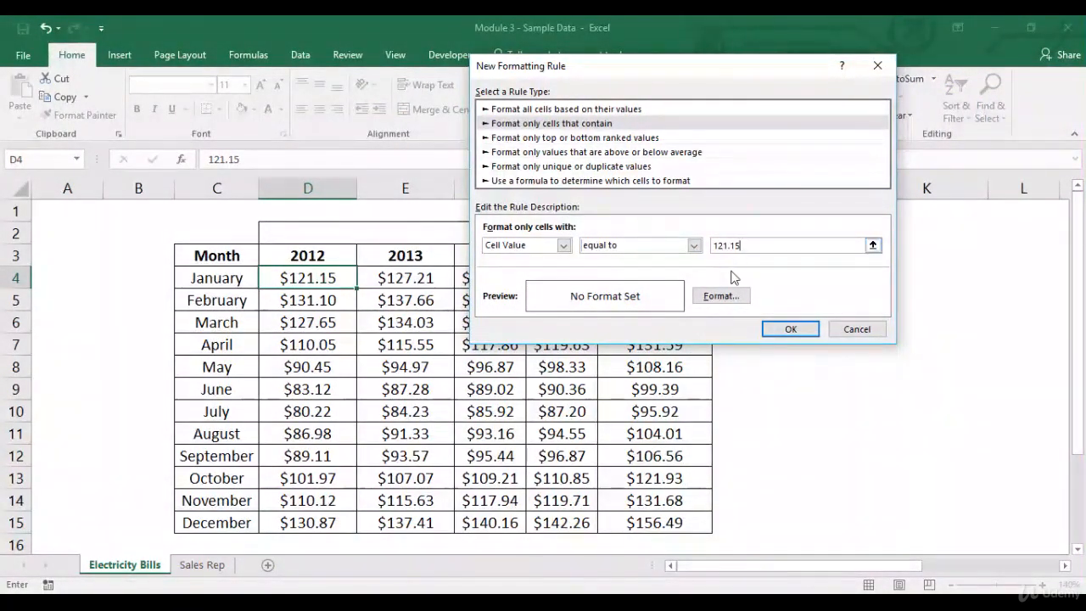
Give the rule a blue background fill and apply it to cell D4
left_click(722, 296)
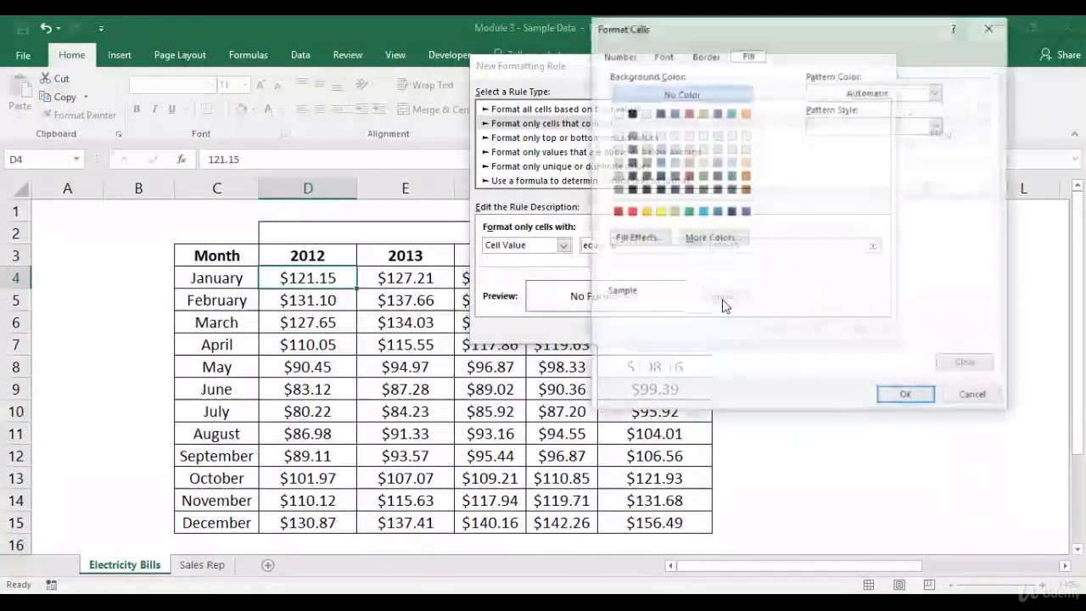
left_click(660, 162)
left_click(902, 396)
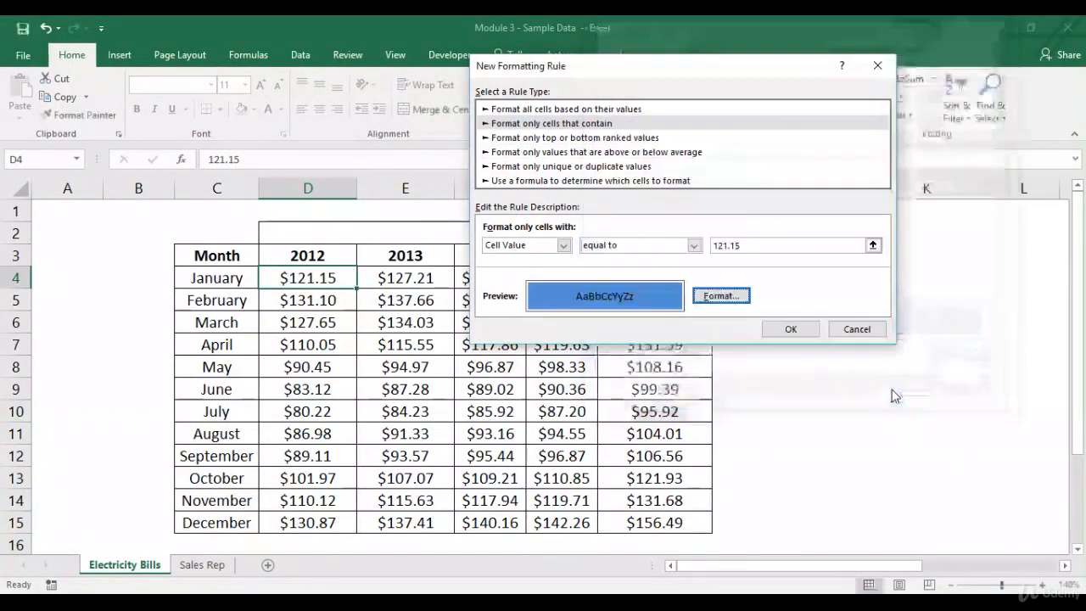
left_click(778, 325)
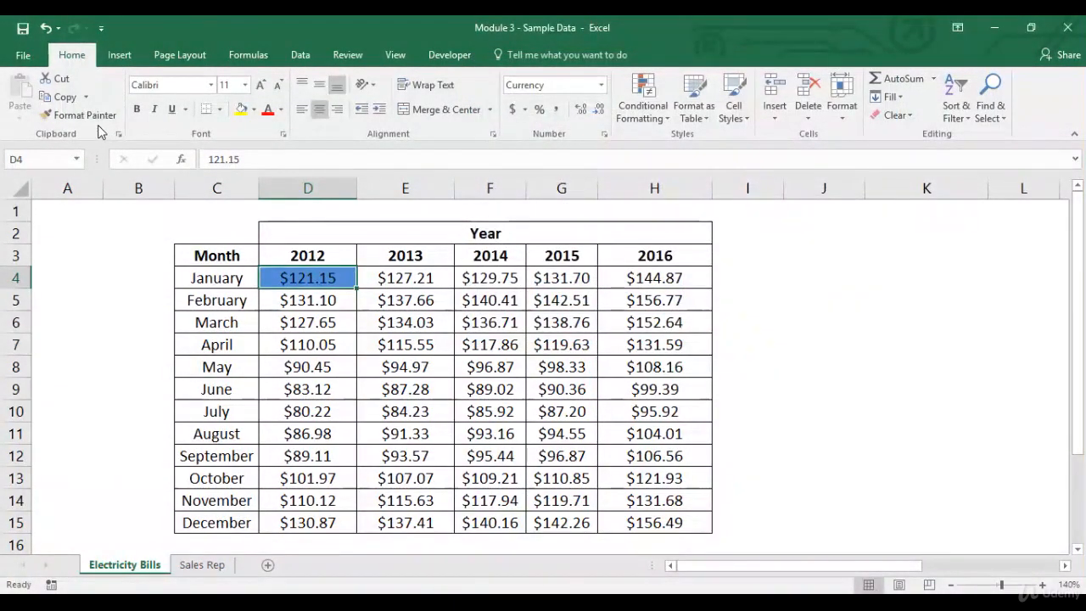
Copy the formatting of cell D4 onto D5:D15 with Format Painter, and select cell D5
left_click(79, 115)
left_click_drag(299, 302, 315, 518)
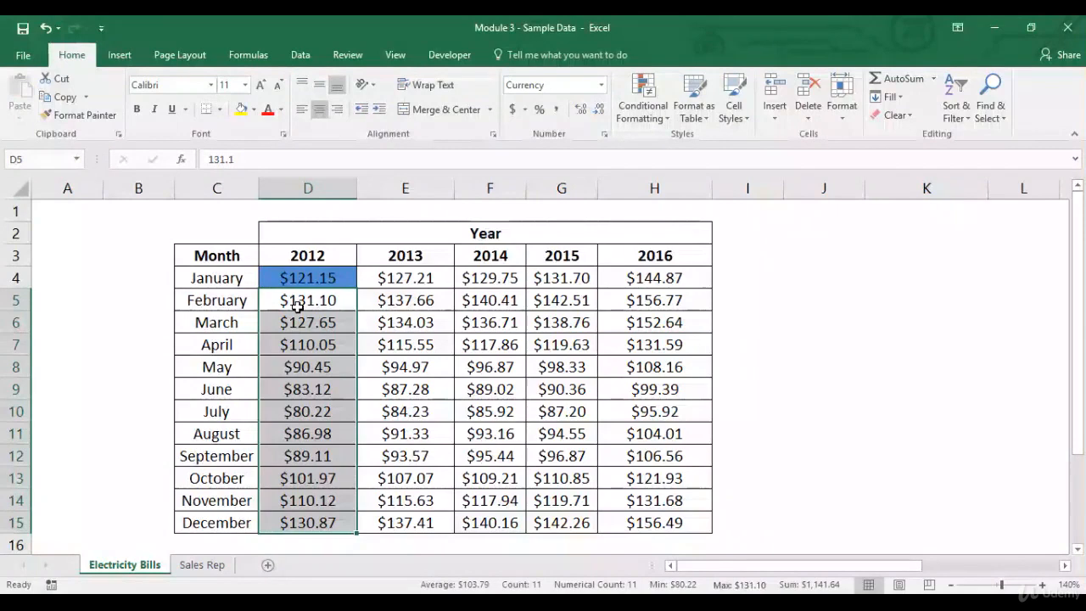
left_click(308, 307)
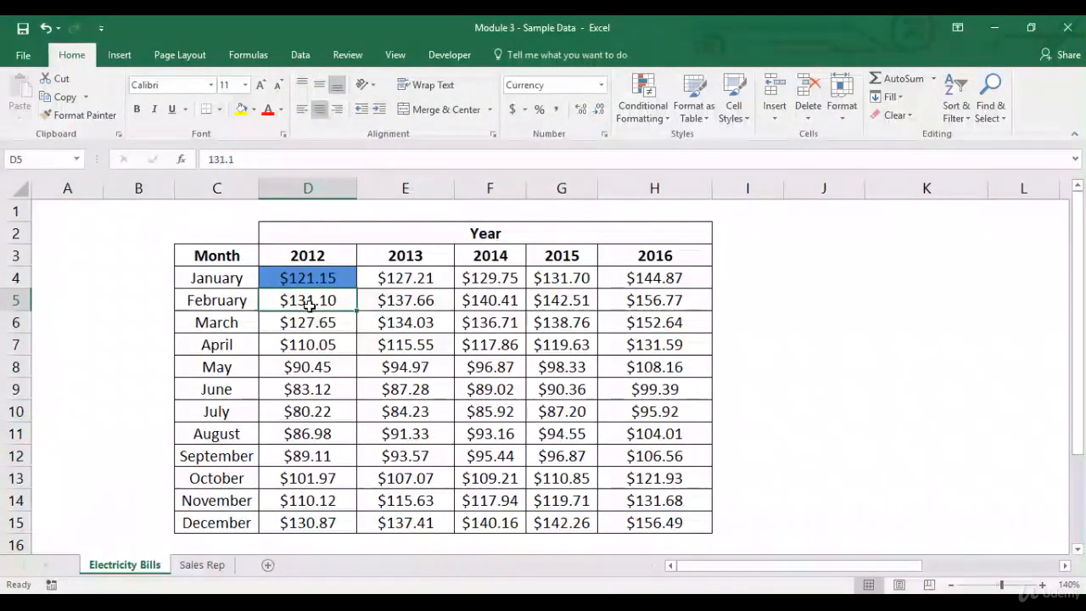
Set the February 2012 bill in cell D5 to 121.15
type("121.1")
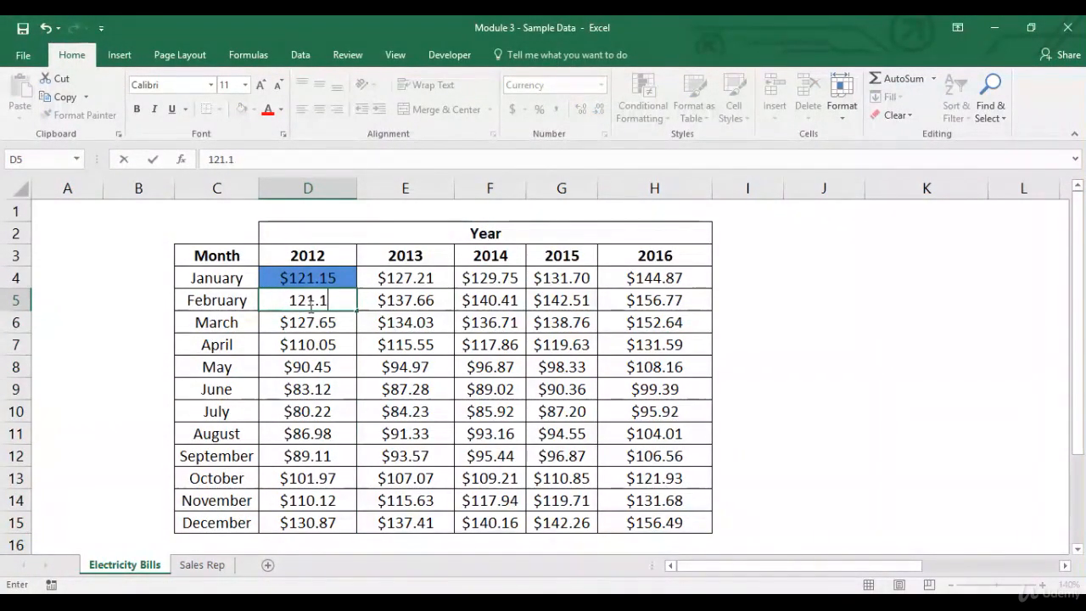
type("5")
key("Return")
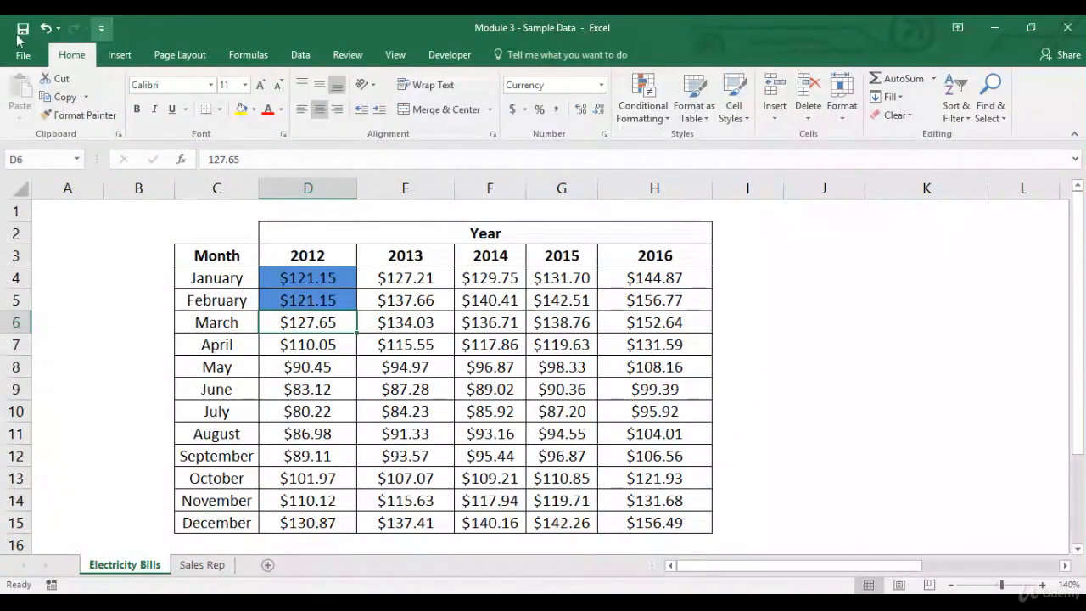
Undo the D5 value entry and the formatting copied onto D5:D15
left_click(44, 29)
left_click(44, 29)
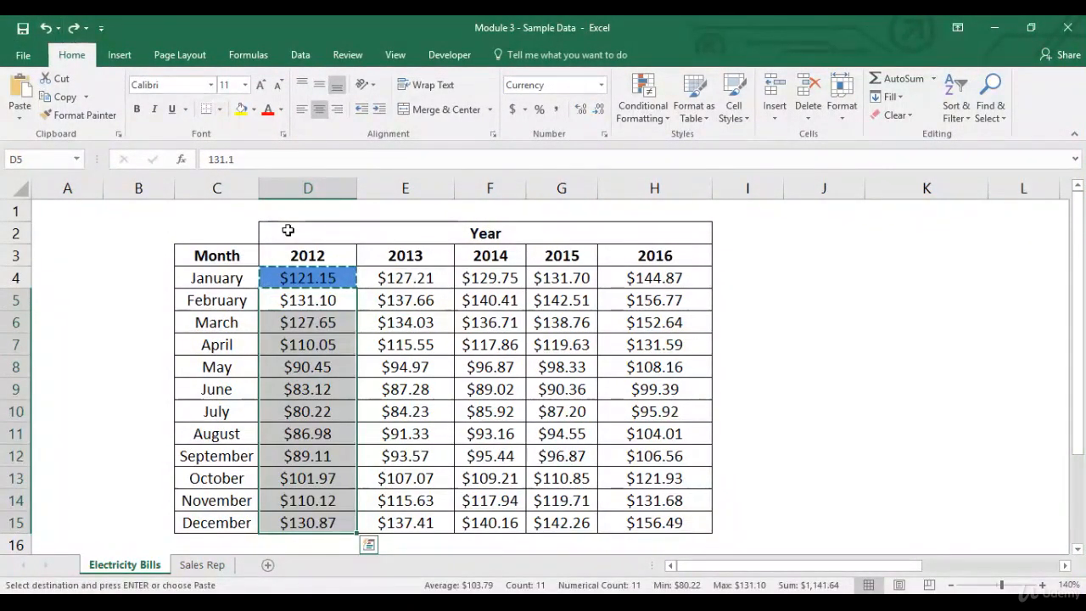
key("Escape")
Clear the conditional formatting rules from the 2012 bills in D4:D15
left_click_drag(333, 271, 323, 523)
left_click(650, 124)
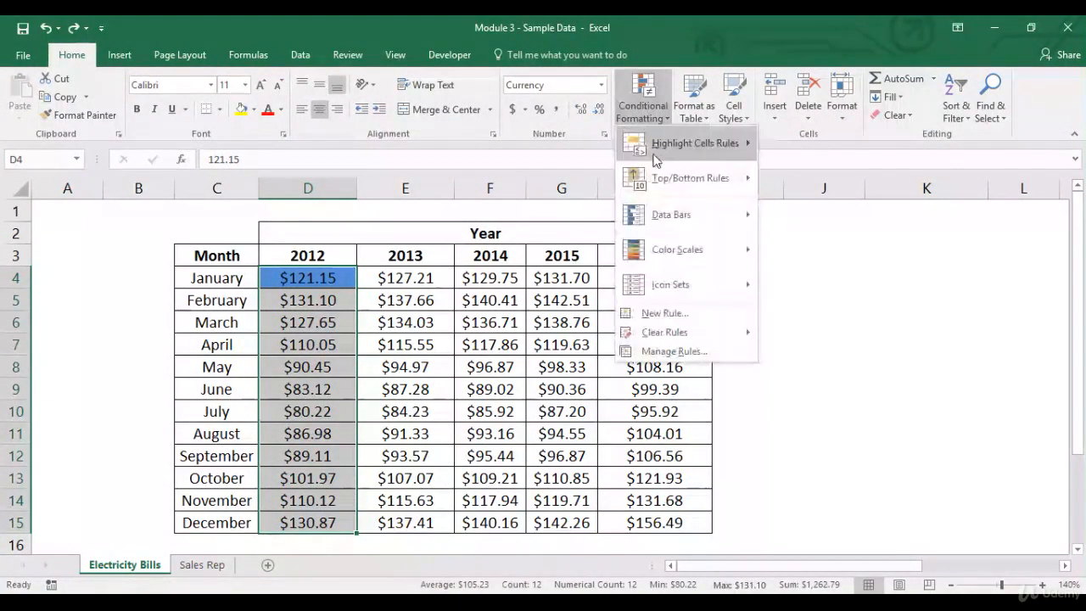
mouse_move(718, 339)
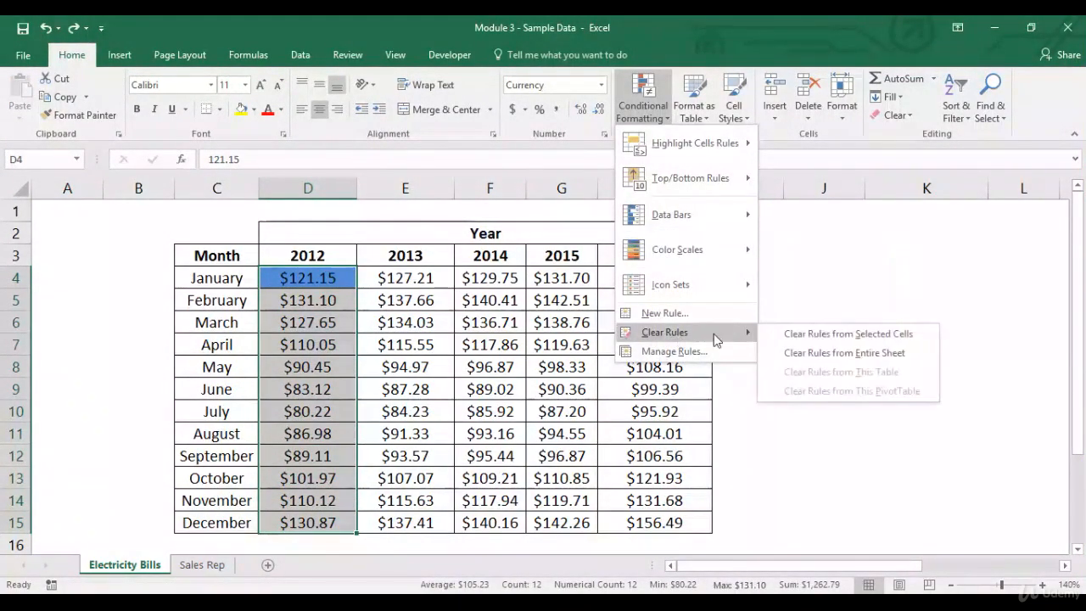
left_click(793, 333)
For cell D4, examine the ranked, above or below average, unique or duplicate, and value-based rule types without creating a rule
left_click(343, 279)
left_click(643, 108)
mouse_move(661, 146)
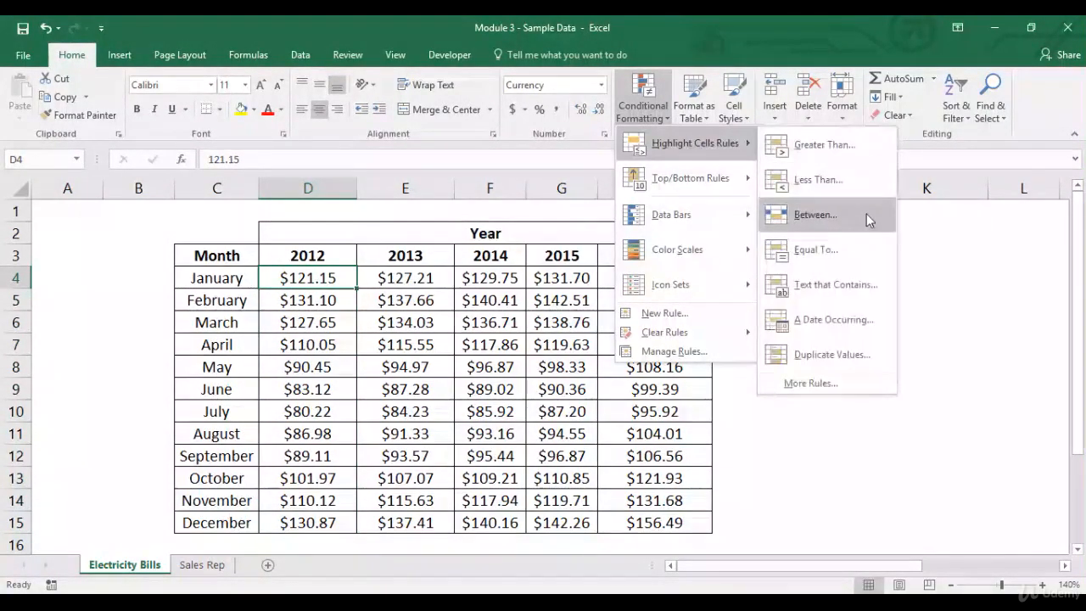
left_click(835, 386)
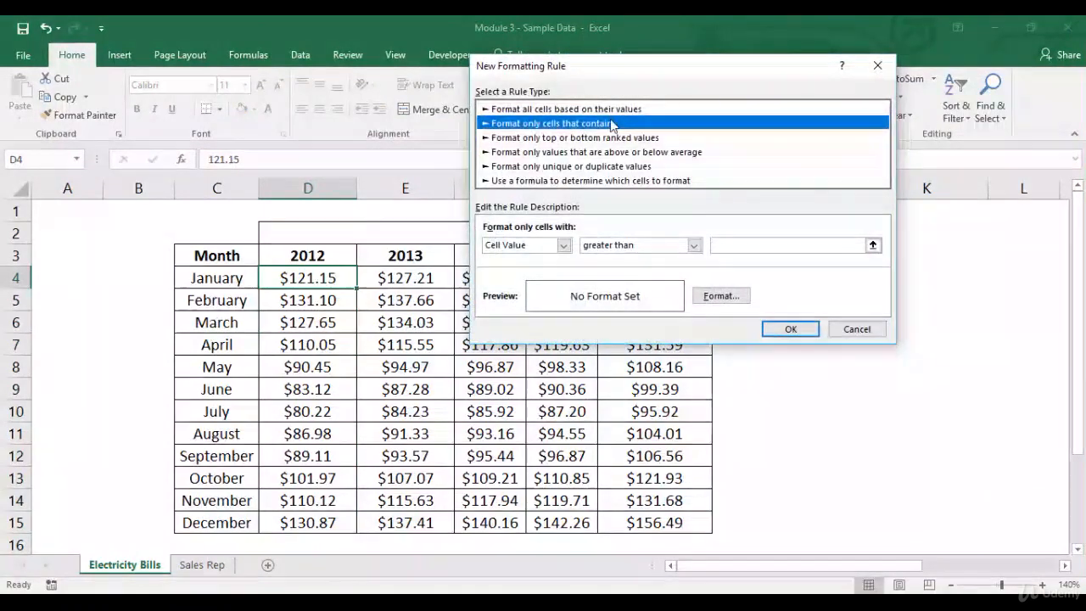
left_click(584, 139)
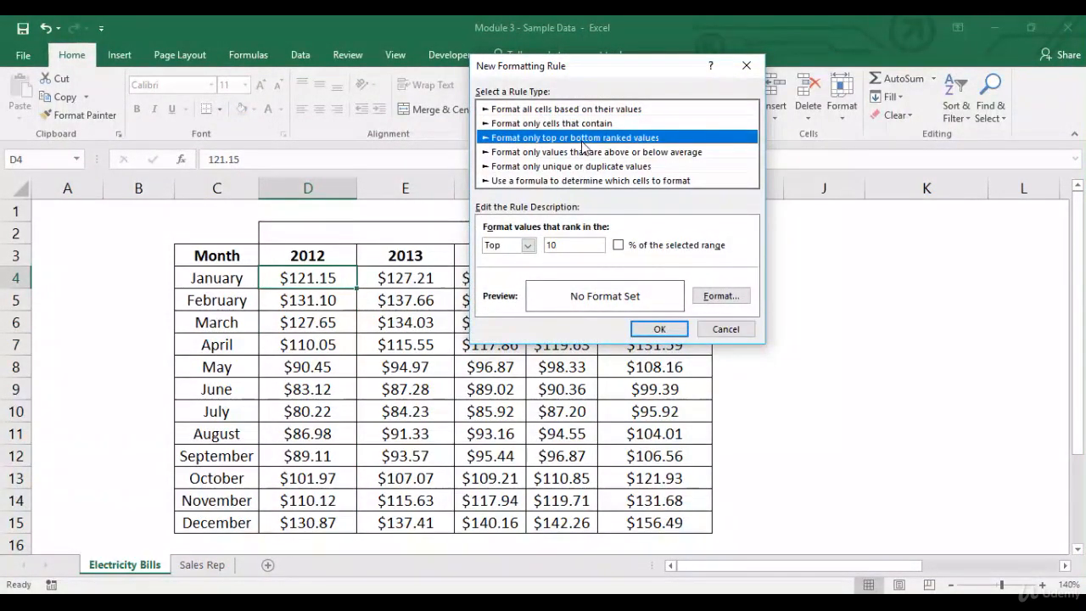
left_click(657, 152)
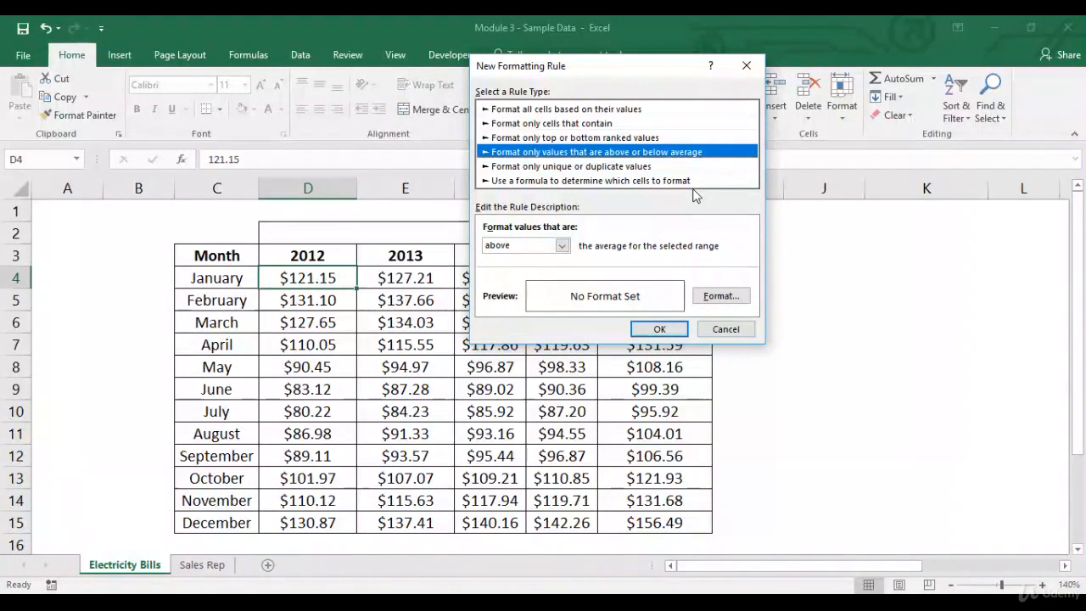
left_click(636, 167)
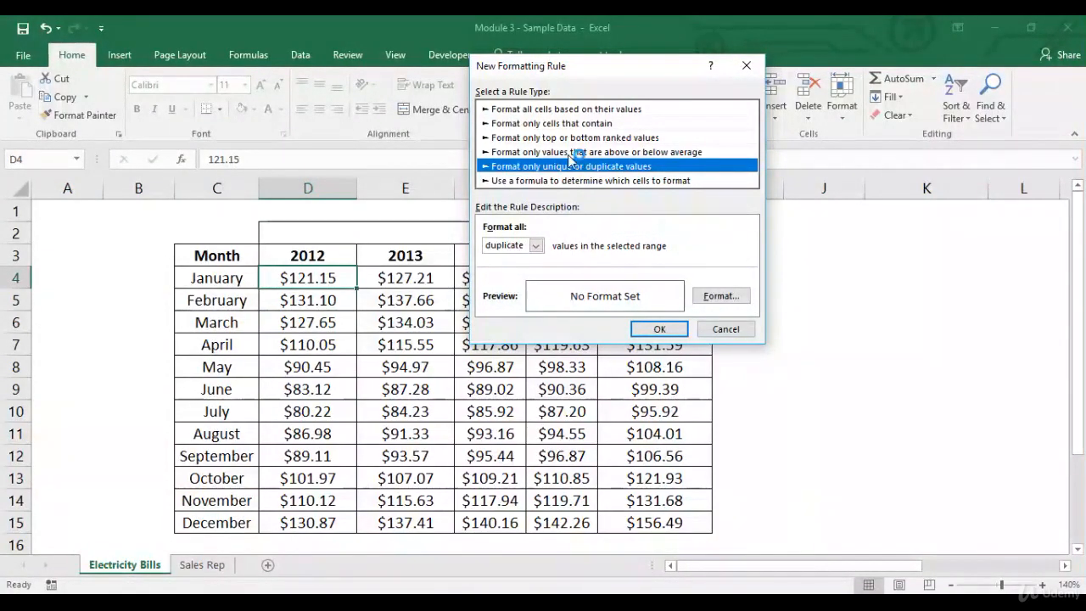
left_click(611, 111)
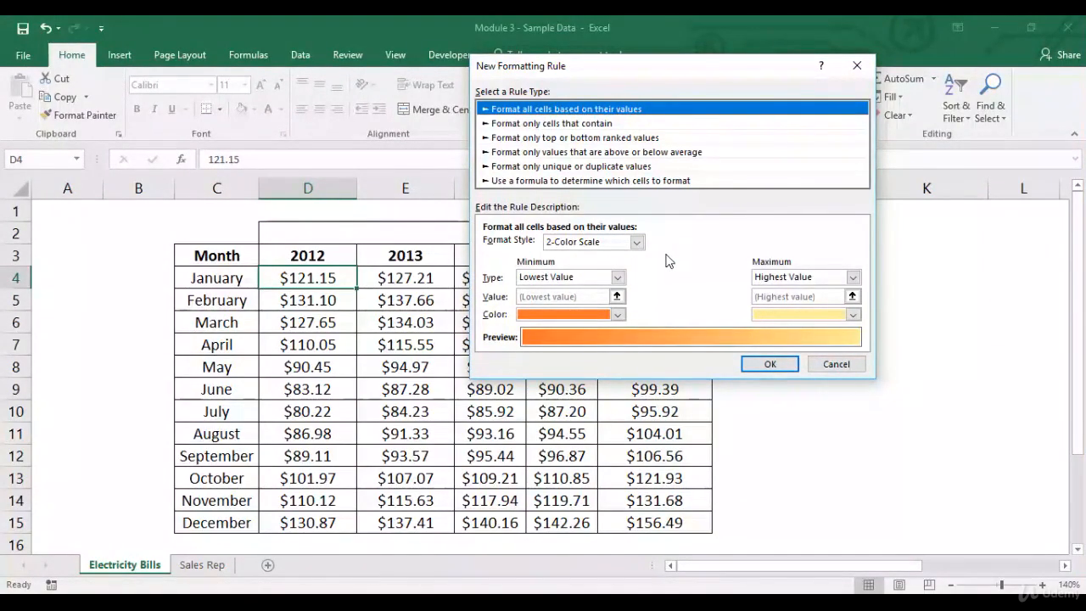
left_click(835, 364)
Apply a rule formatting all cells based on their values to D4:D15, using the 2-Color Scale from orange to light yellow
left_click_drag(308, 284, 326, 521)
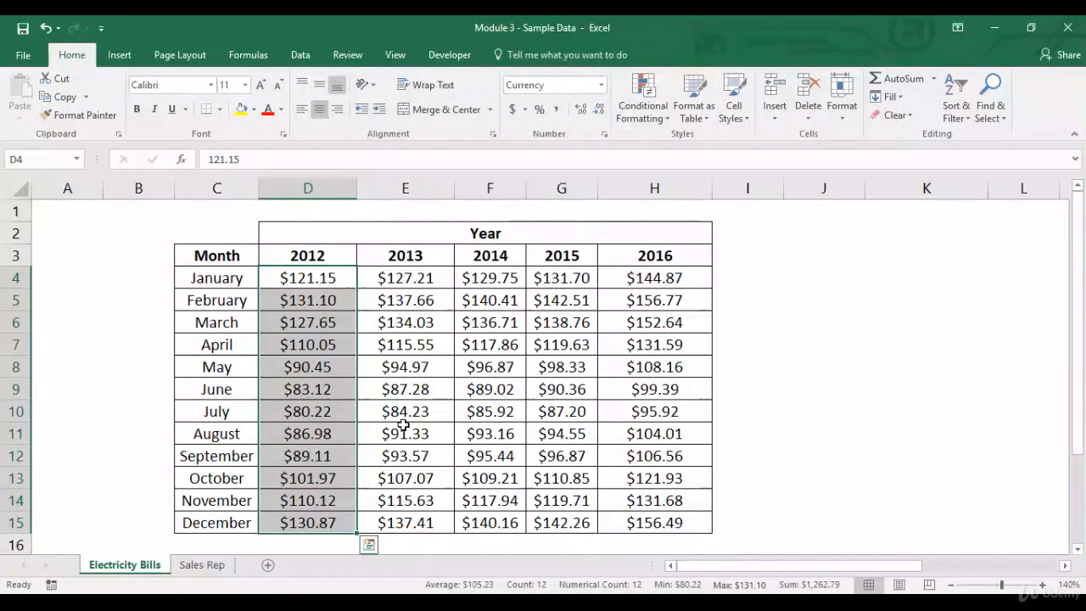
left_click(643, 103)
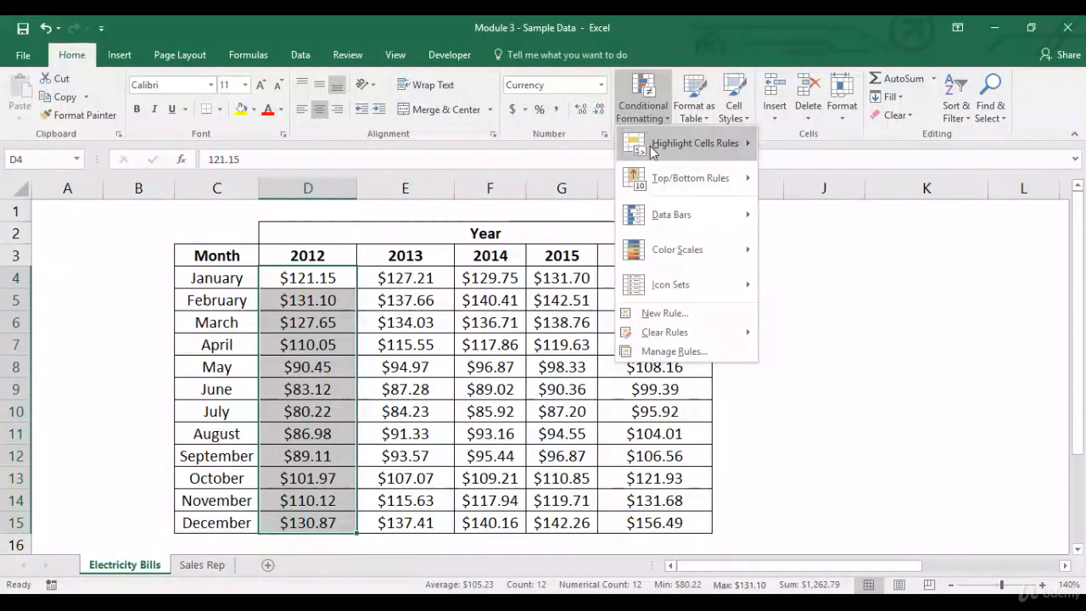
mouse_move(651, 149)
left_click(825, 383)
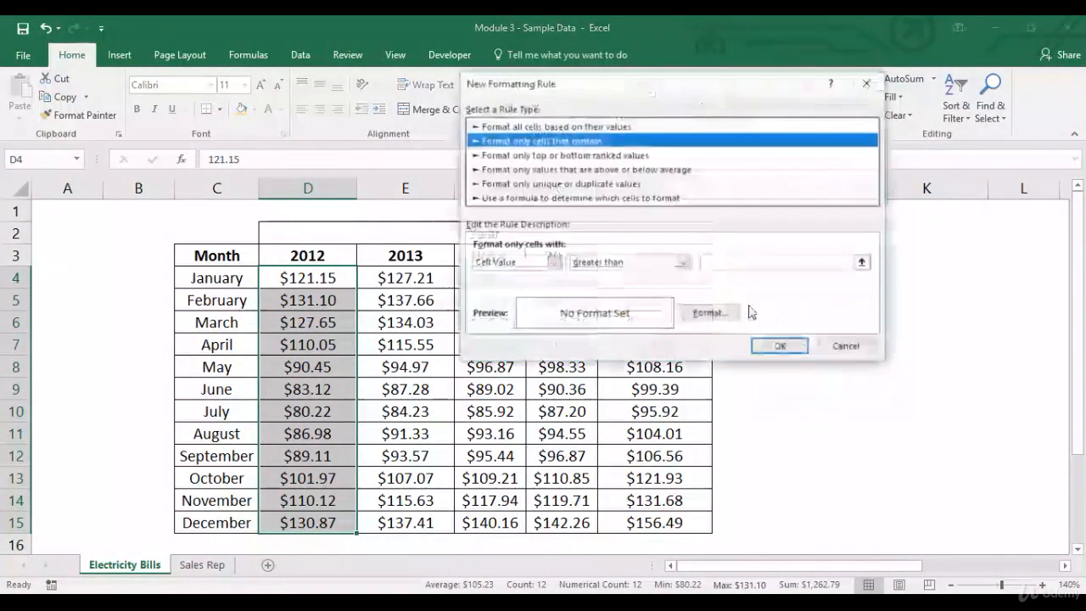
left_click(628, 127)
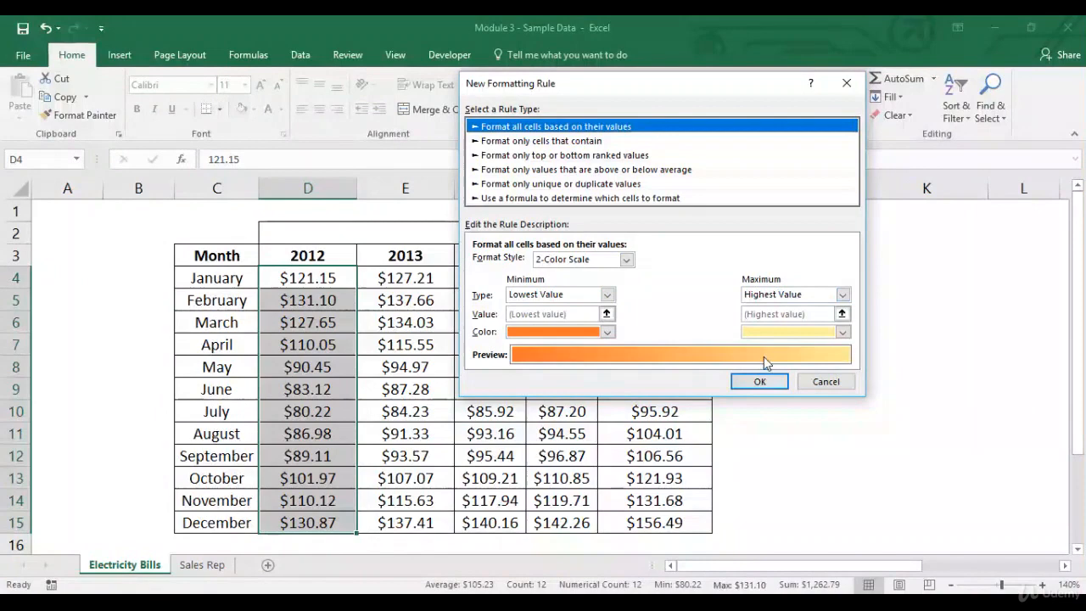
left_click(779, 381)
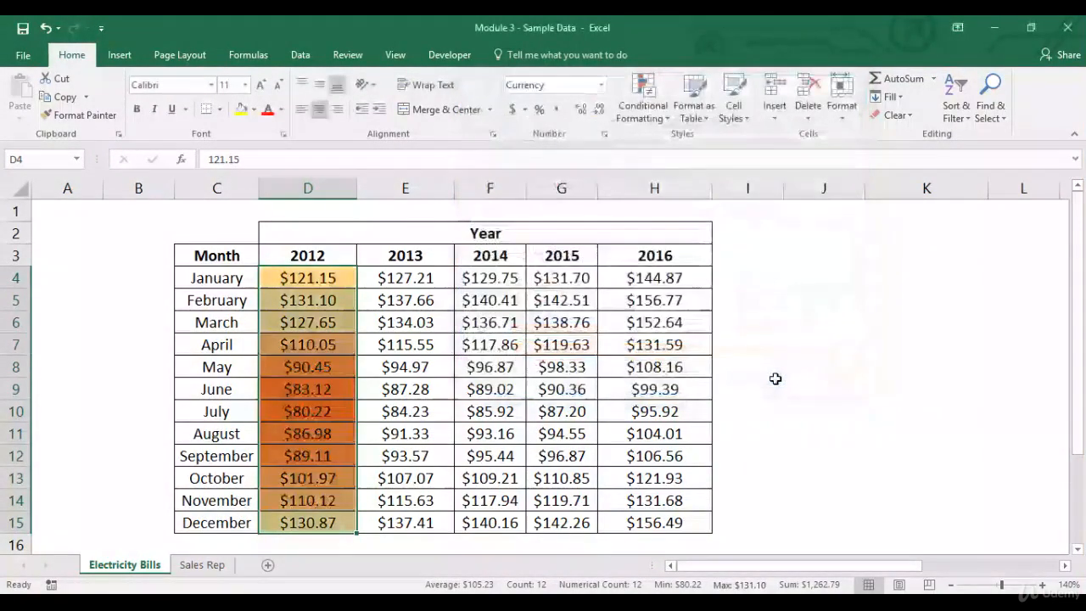
left_click(390, 339)
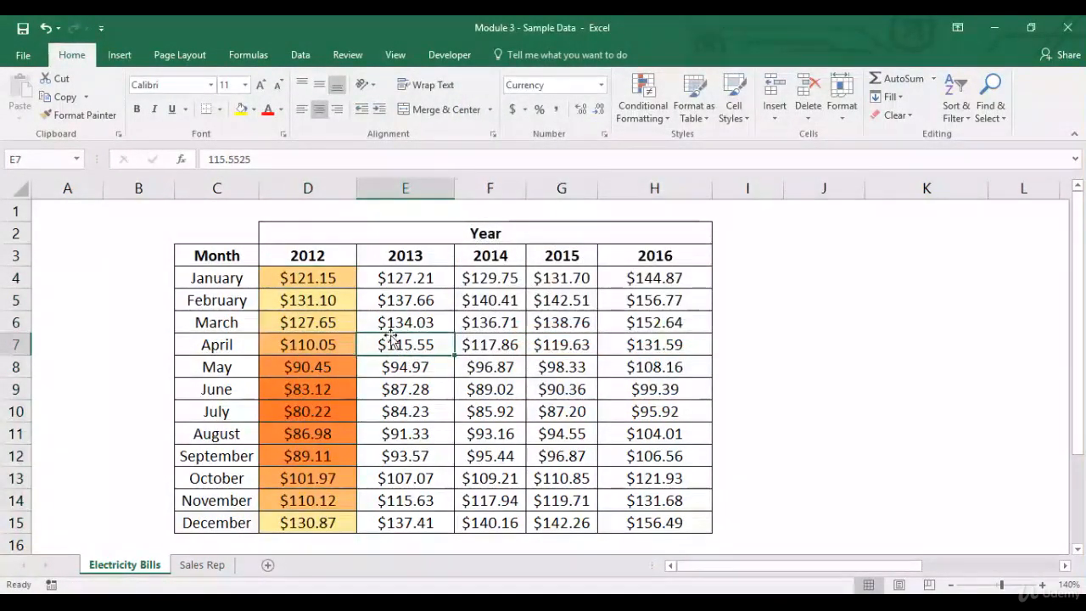
left_click(338, 302)
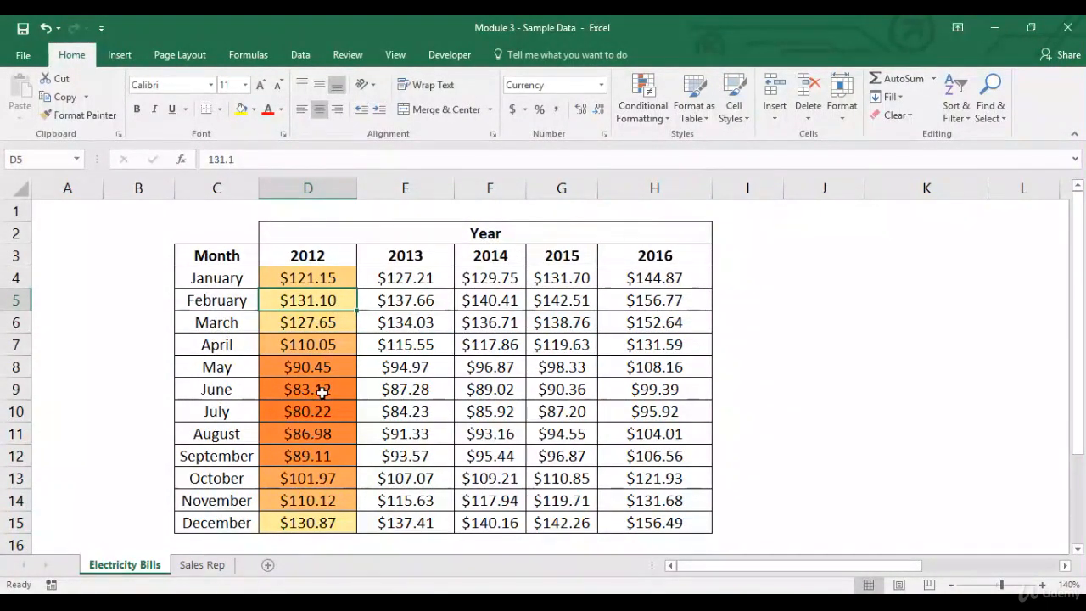
Examine the 3-Color Scale settings of a value-based formatting rule for the 2013 bills in E4:E15 without applying it
left_click_drag(389, 285, 407, 524)
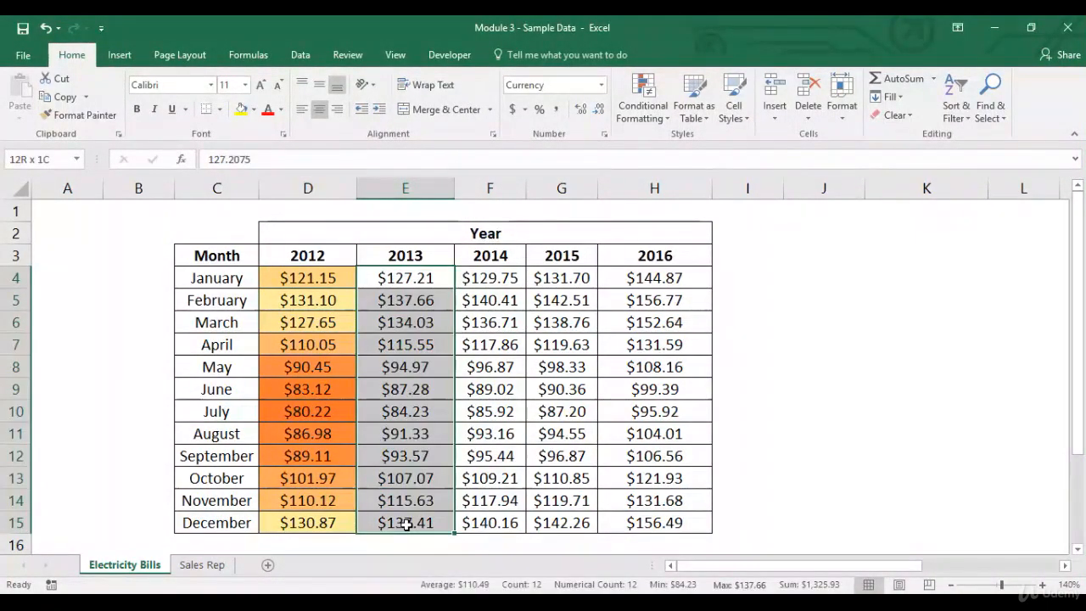
left_click(643, 102)
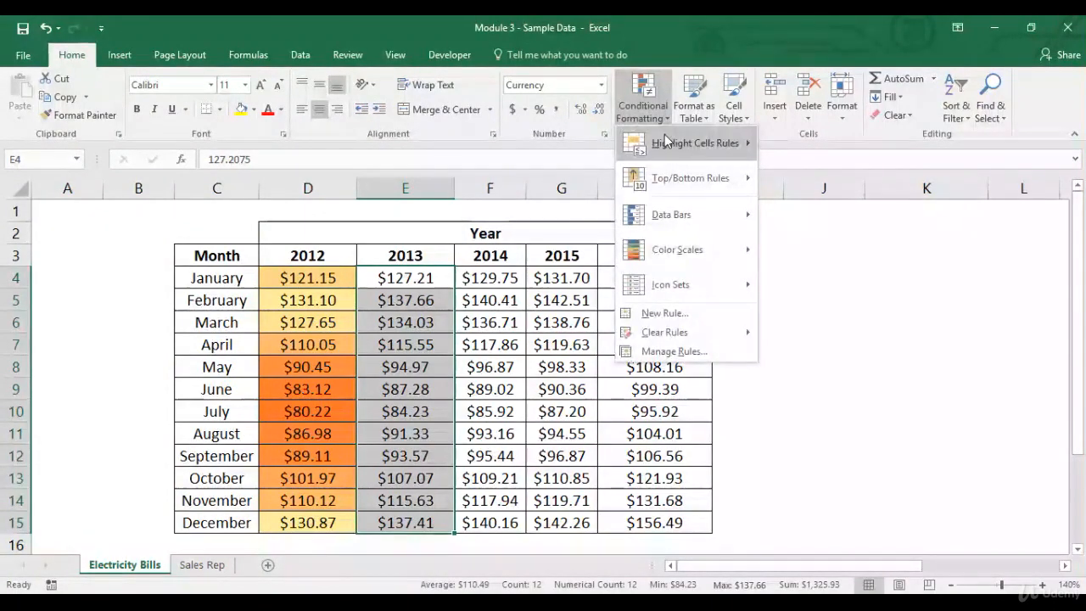
mouse_move(665, 141)
left_click(825, 387)
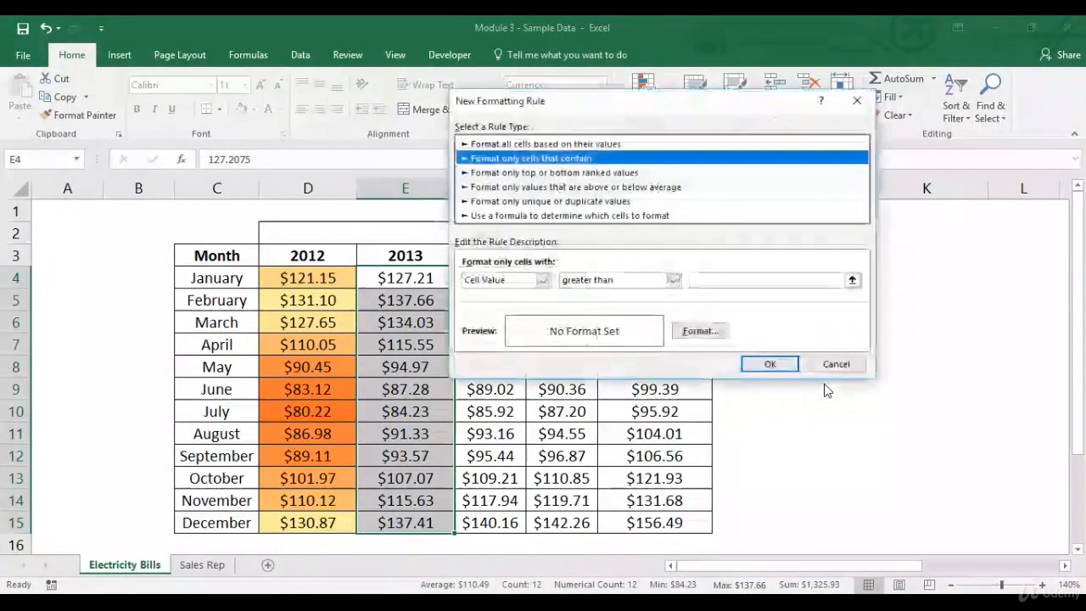
left_click(660, 144)
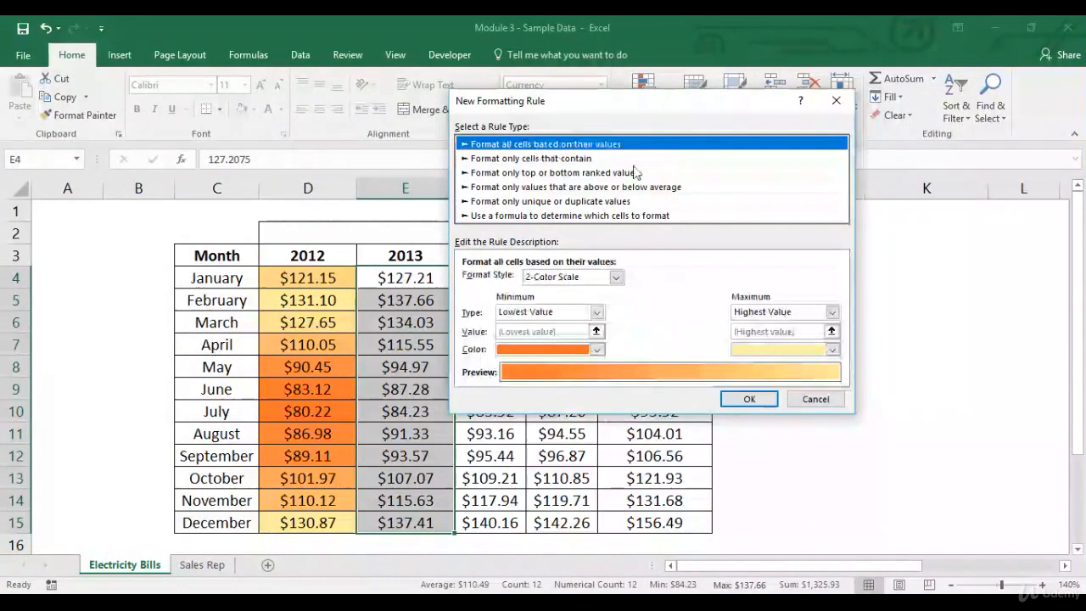
left_click(616, 276)
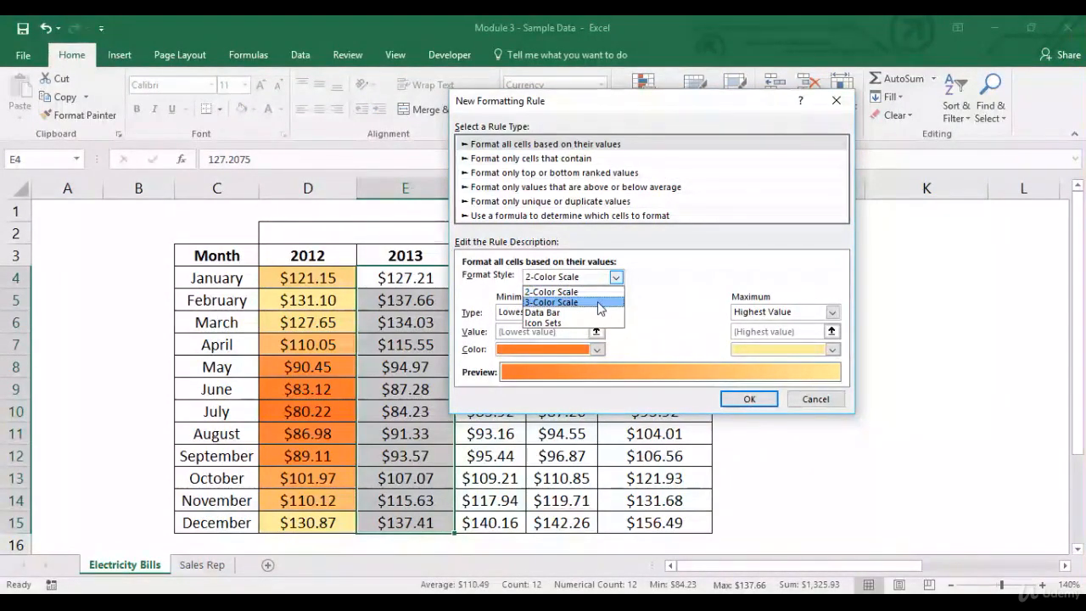
left_click(600, 303)
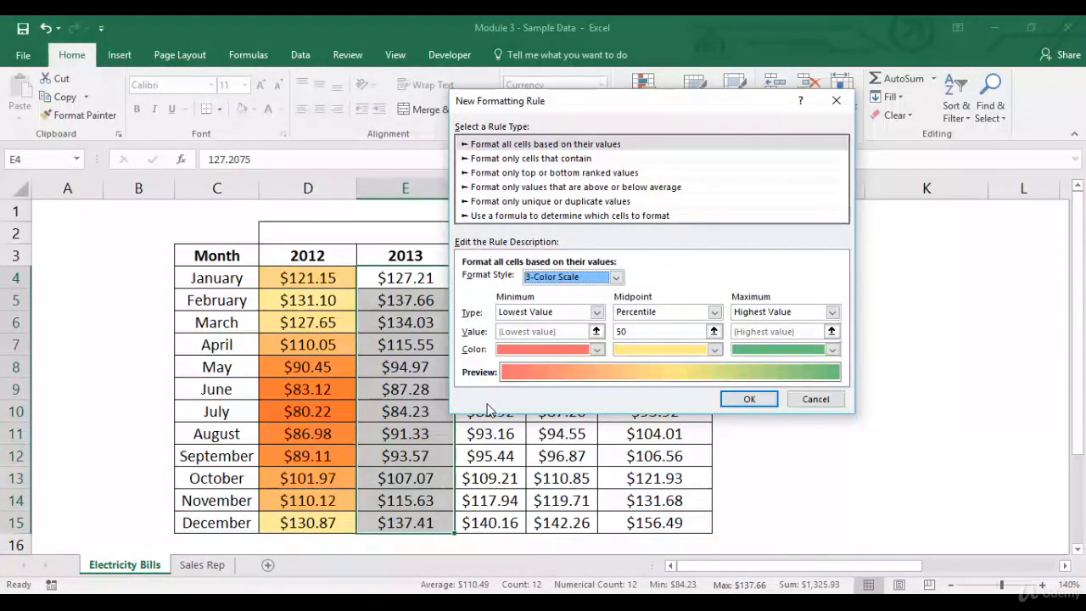
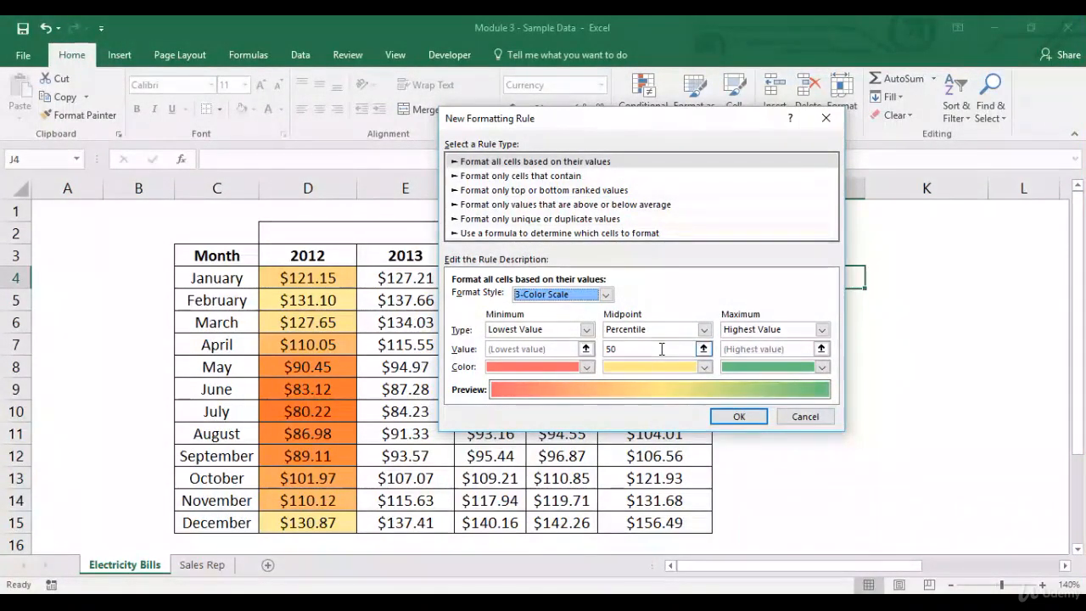
left_click(816, 417)
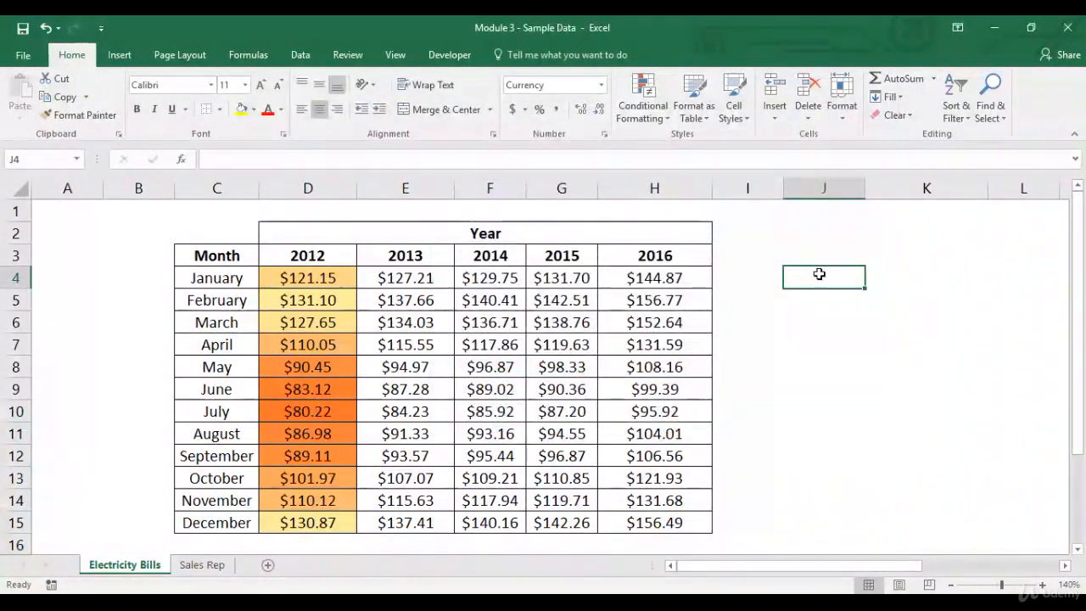
Calculate the 50th percentile of the 2012 bills in cell J4 with =PERCENTILE.EXC(D4:D15,.50)
type("=er")
key("BackSpace")
key("BackSpace")
key("BackSpace")
type("=perce")
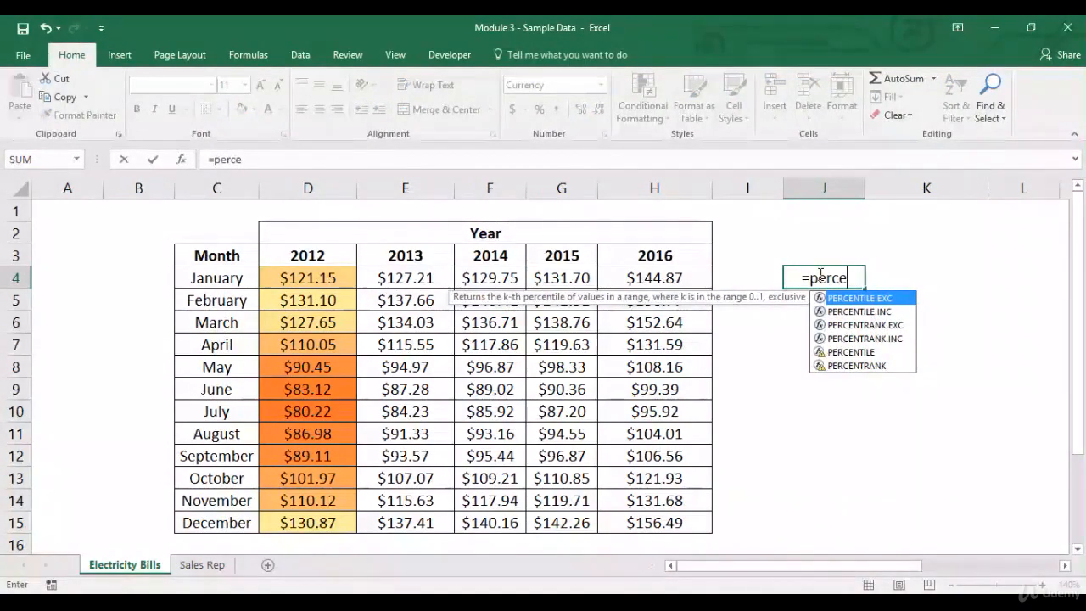
key("Tab")
left_click_drag(326, 273, 311, 524)
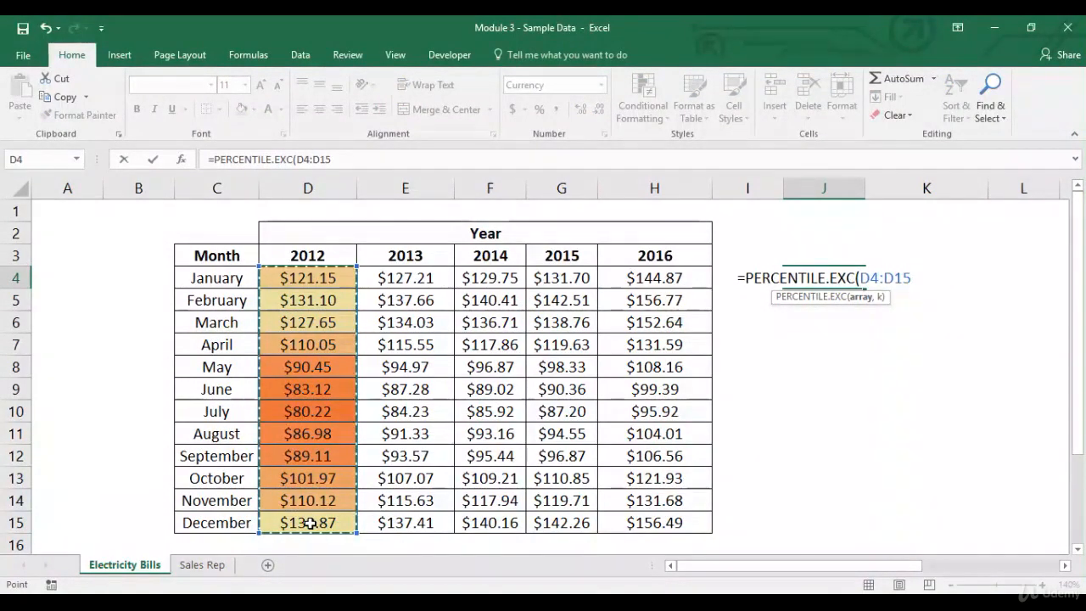
type(",")
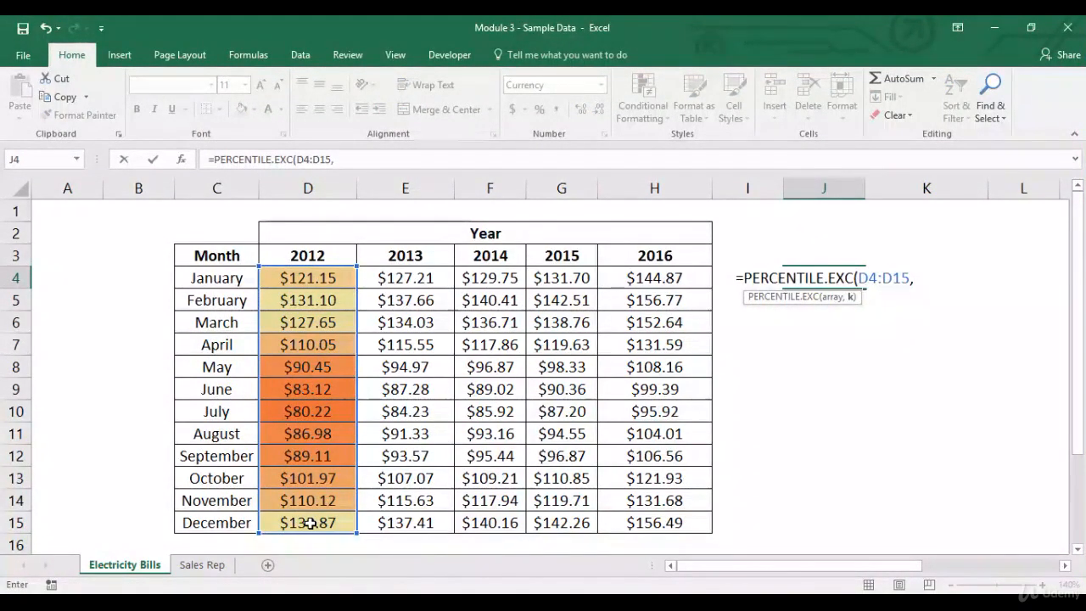
type(".5")
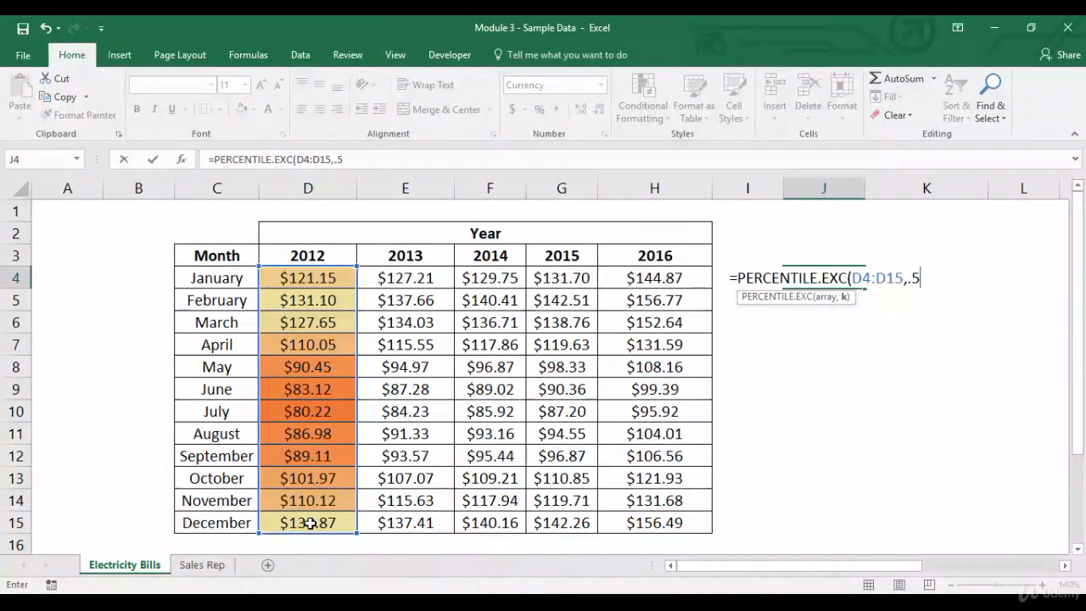
type("0")
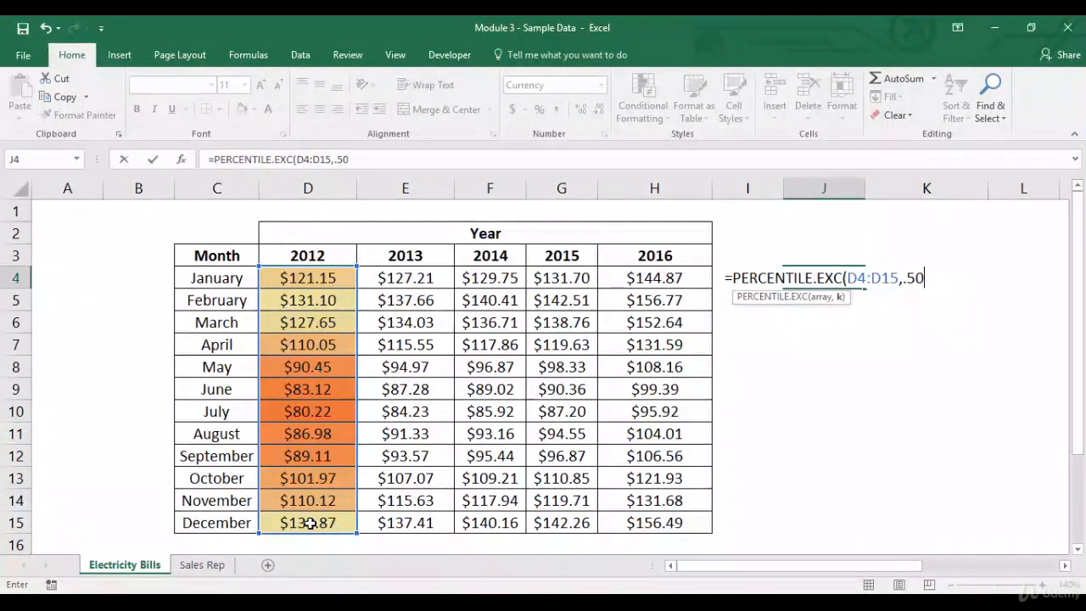
type(")")
key("Return")
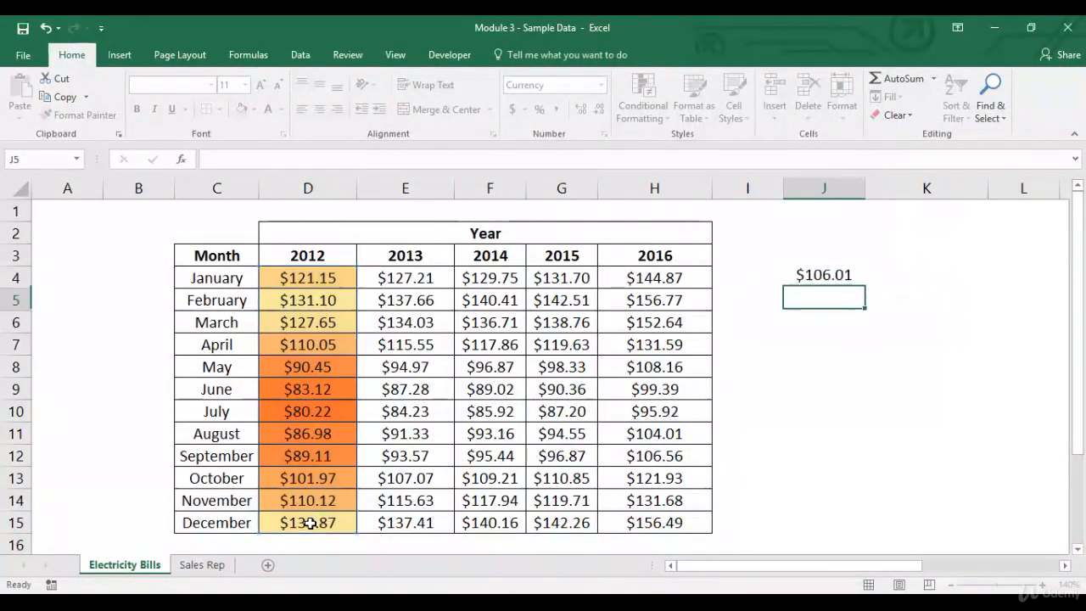
left_click(820, 278)
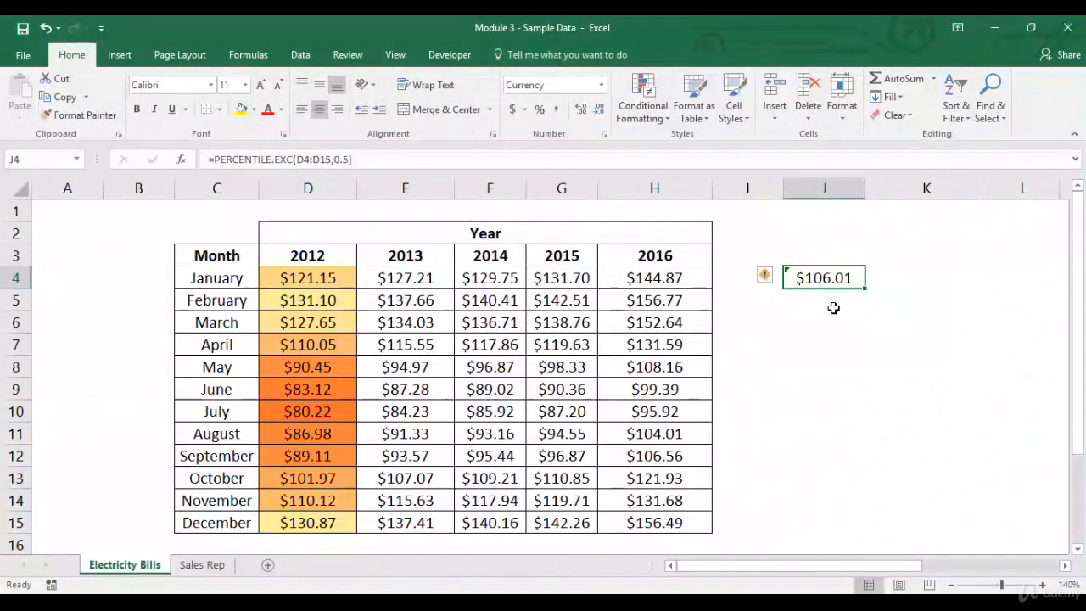
Compare the 2012 bills in D4:D15, particularly May through October, with the percentile value in J4
left_click_drag(344, 280, 324, 522)
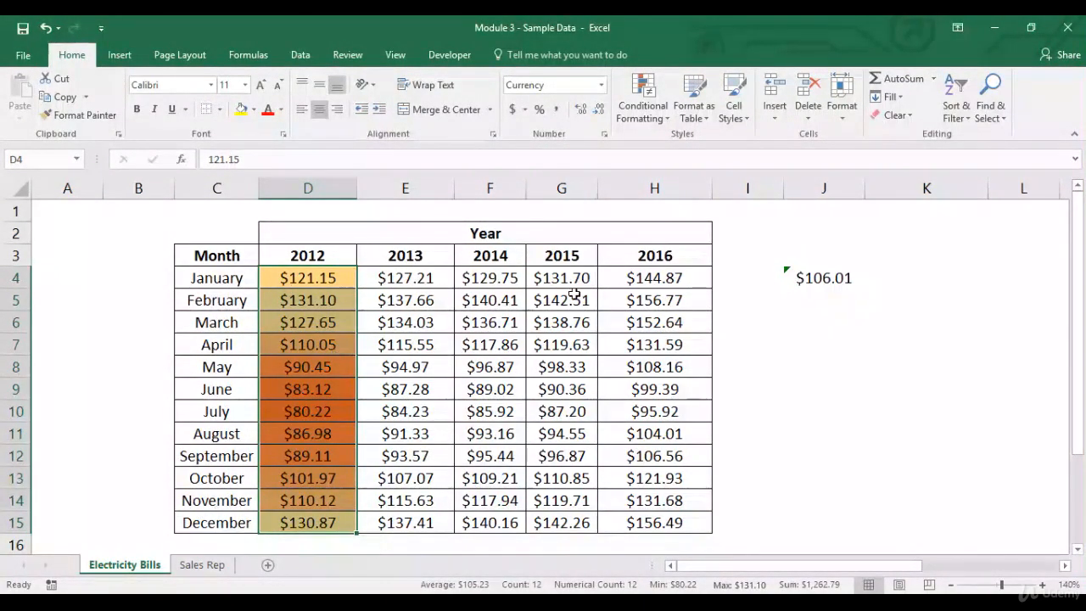
left_click(338, 368)
left_click(327, 389)
left_click(327, 411)
left_click(318, 434)
left_click(318, 456)
left_click(320, 482)
left_click(802, 276)
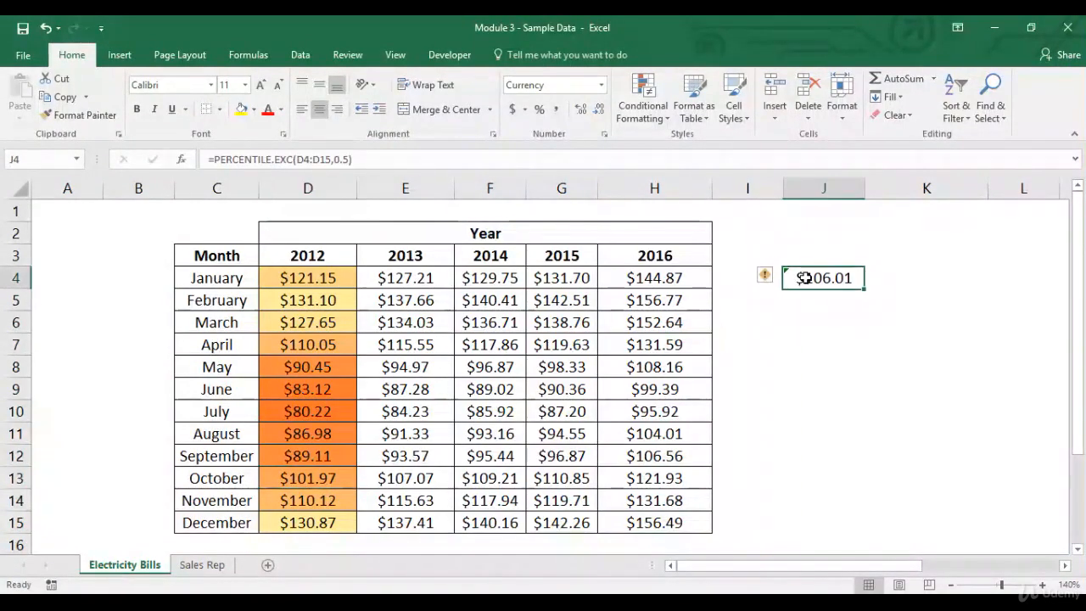
Clear the percentile from J4 and apply a value-based 3-Color Scale rule with a 50th-percentile midpoint to the 2012 bills in D4:D15
key("Delete")
left_click_drag(335, 282, 335, 522)
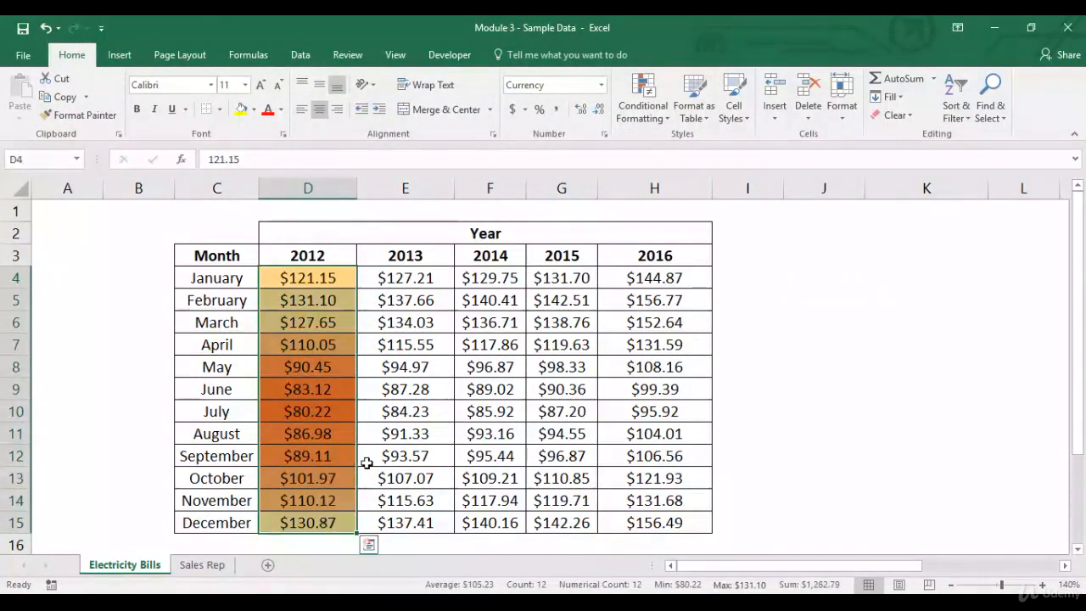
left_click(645, 113)
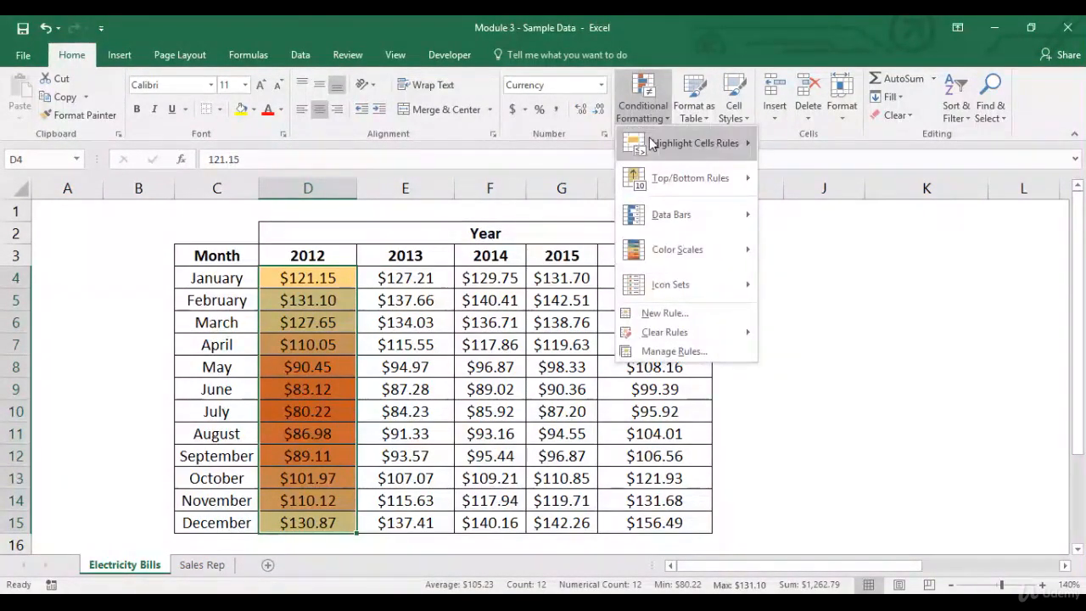
mouse_move(696, 142)
left_click(809, 386)
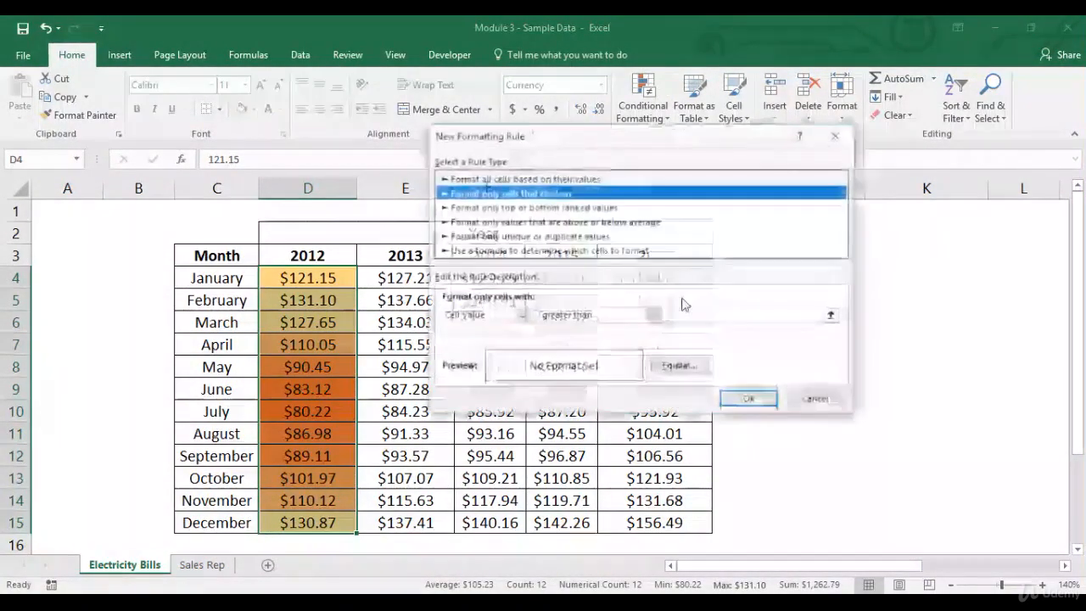
left_click(553, 179)
left_click(595, 313)
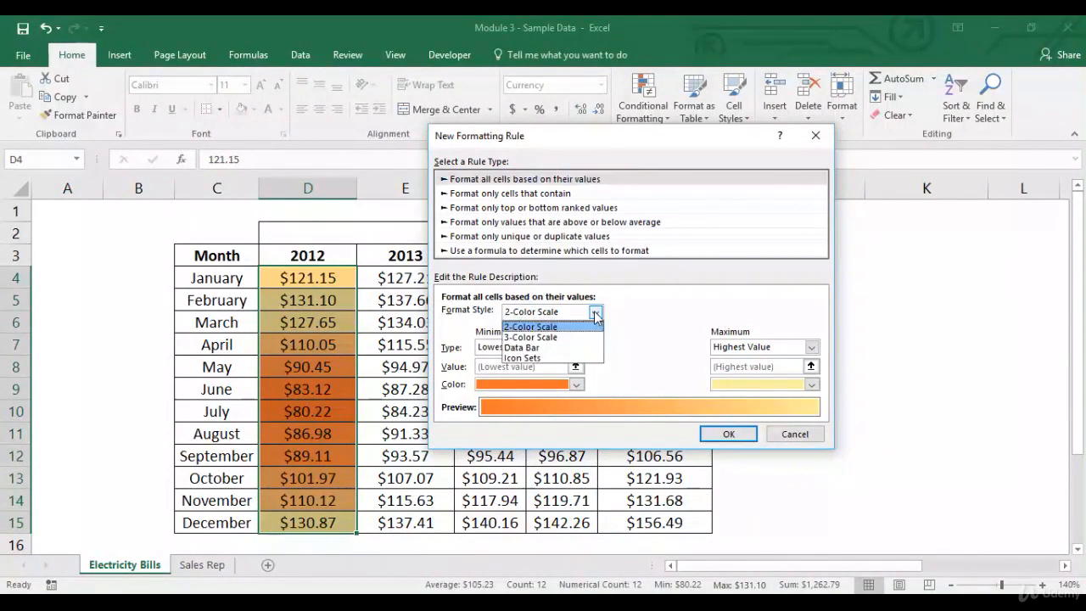
left_click(580, 336)
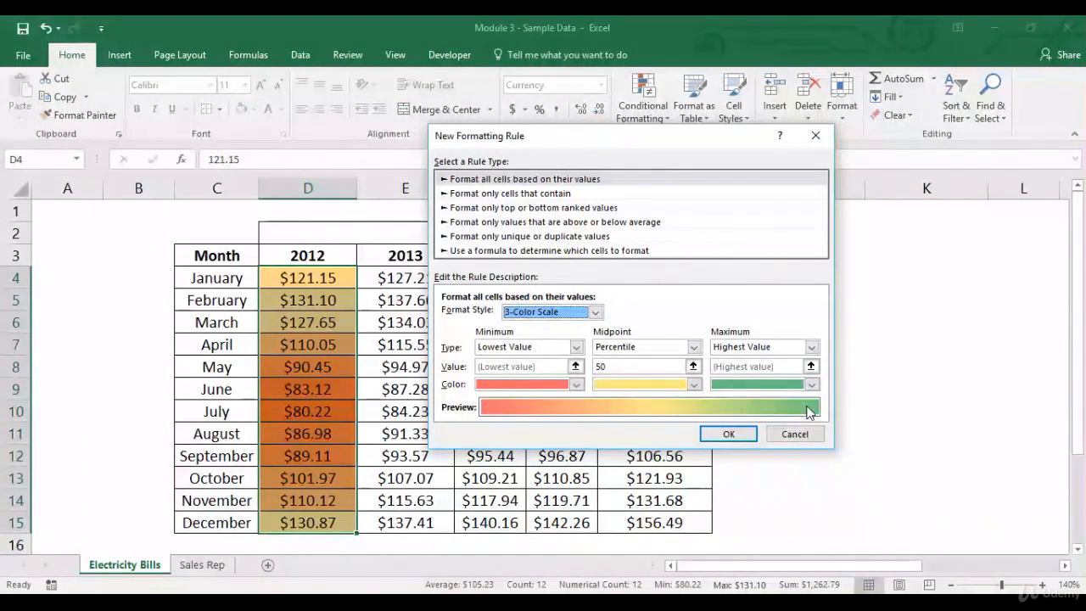
left_click(739, 434)
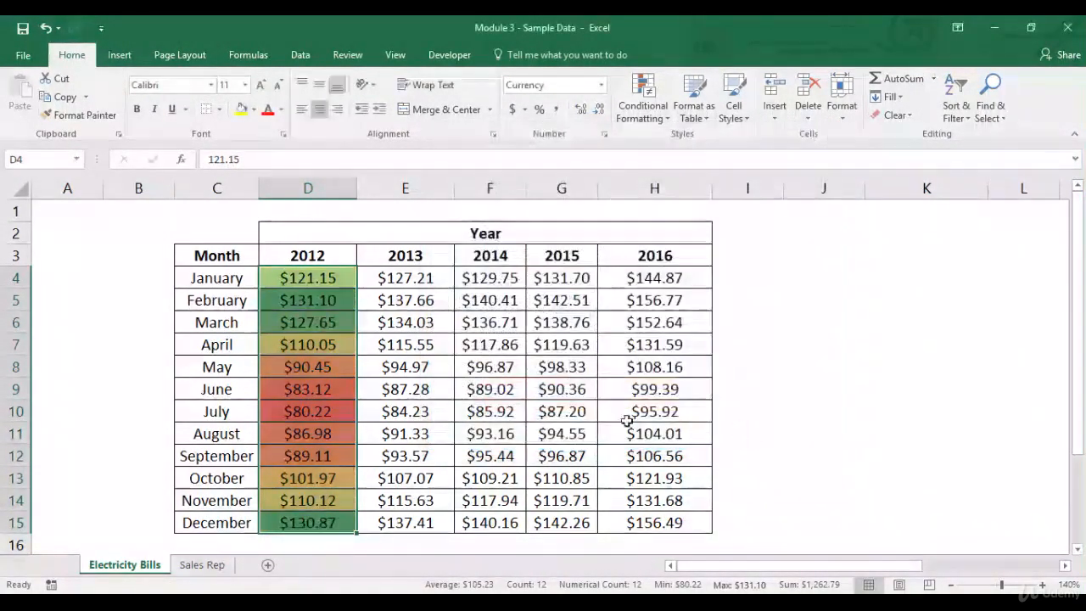
Examine the 3-color shading of the 2012 bills, comparing April in D7 with November in D14
left_click(423, 375)
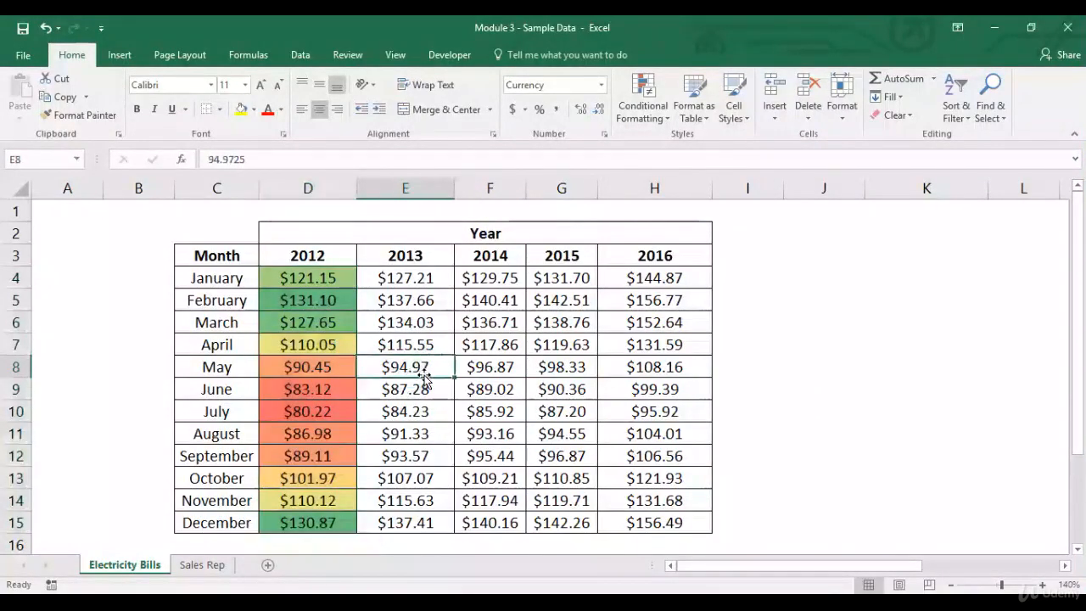
left_click(340, 345)
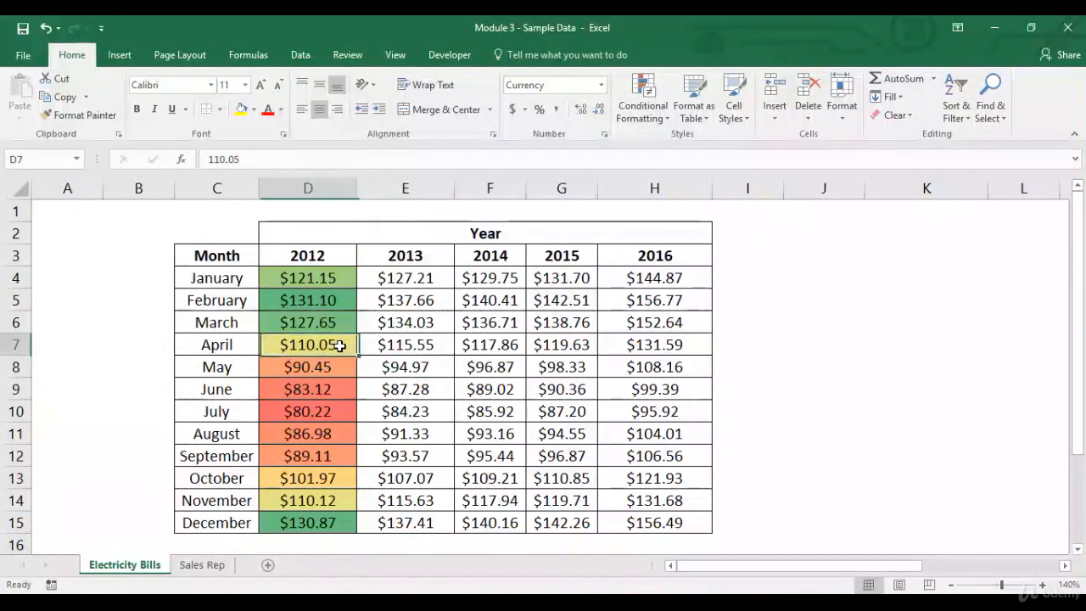
left_click(326, 499)
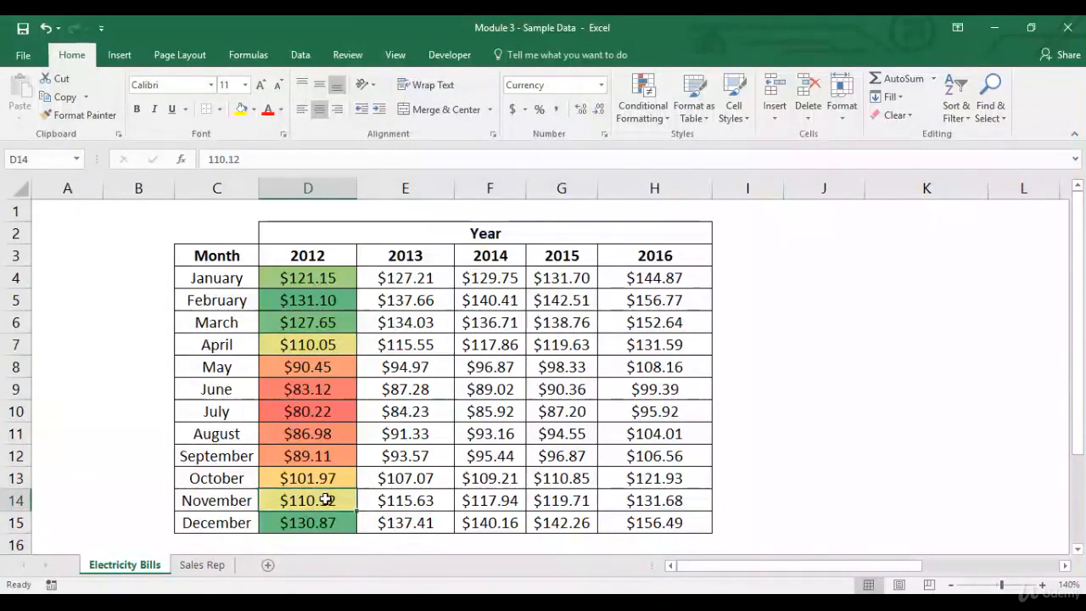
left_click(332, 345)
Clear the conditional formatting rules from the 2012 bills in D4:D15
left_click_drag(306, 288, 309, 522)
left_click(642, 107)
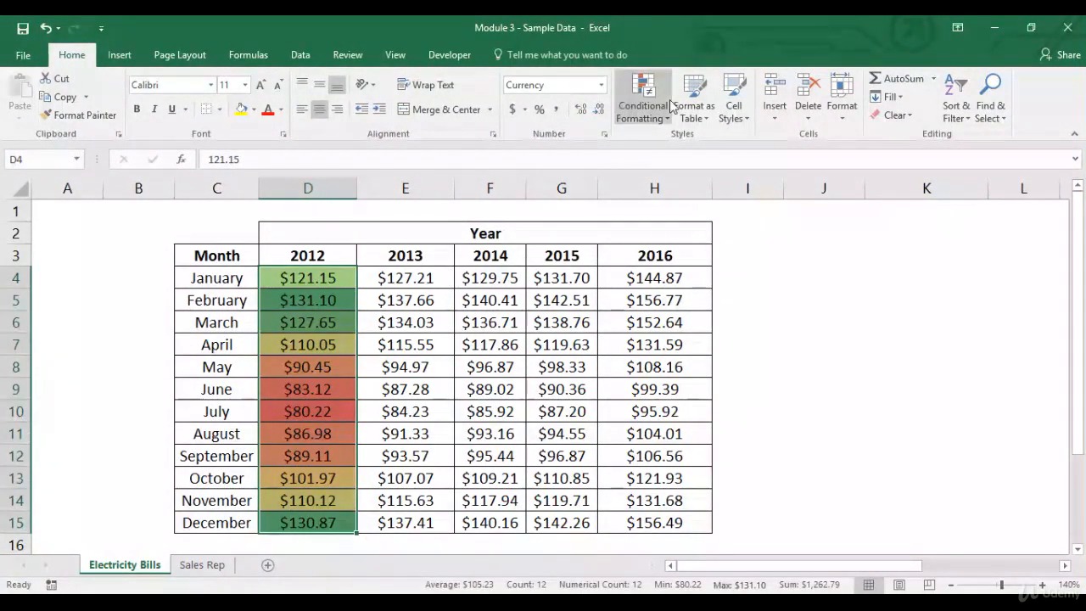
mouse_move(677, 333)
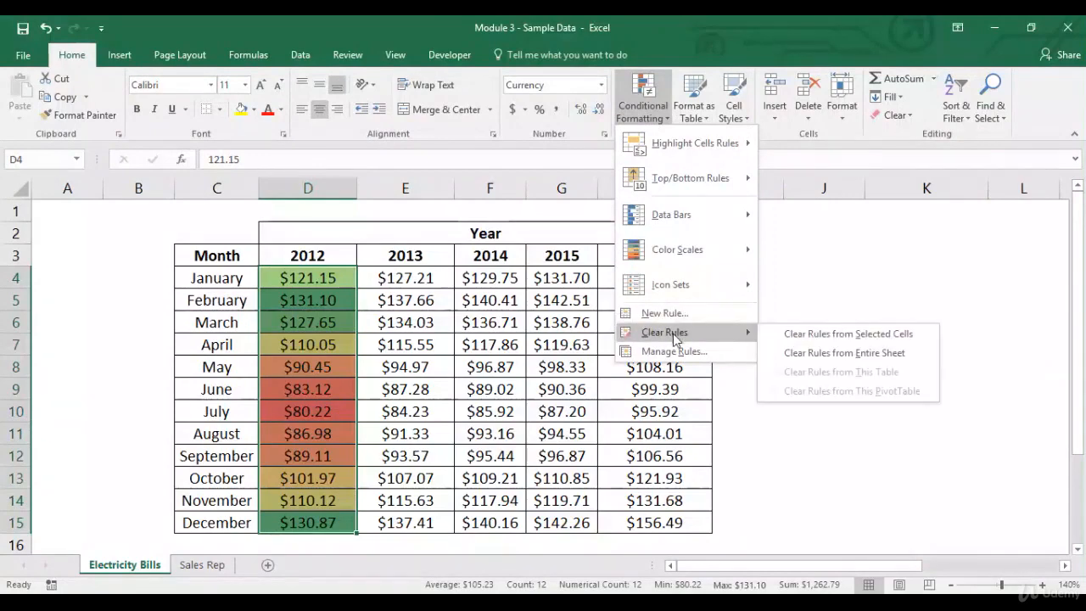
left_click(802, 335)
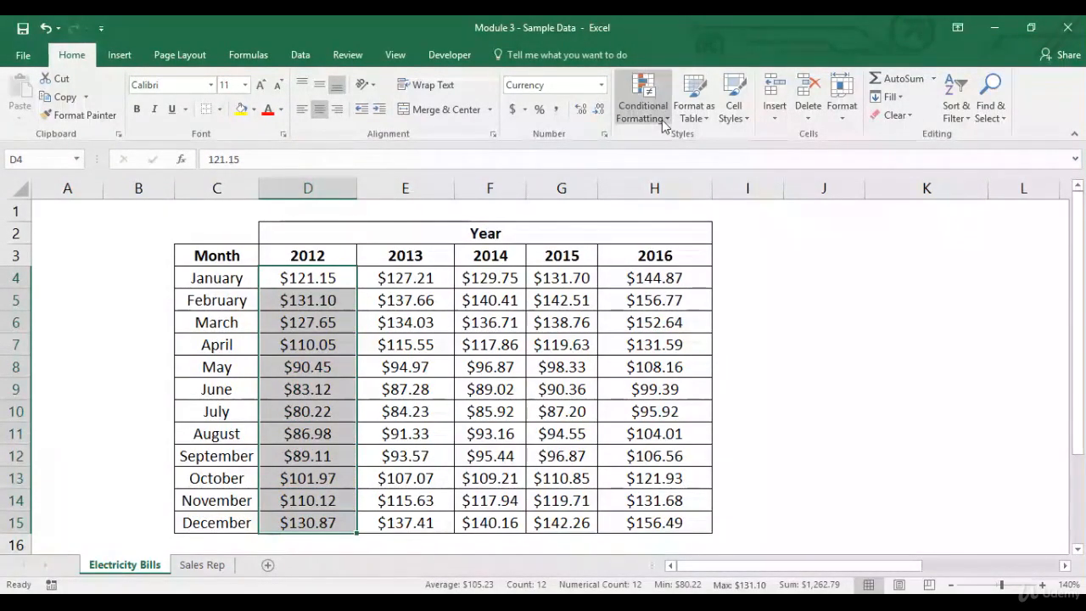
Try a value-based Data Bar rule with Show Bar Only on the 2012 bills in D4:D15, and clear it from those cells
left_click(642, 106)
mouse_move(665, 143)
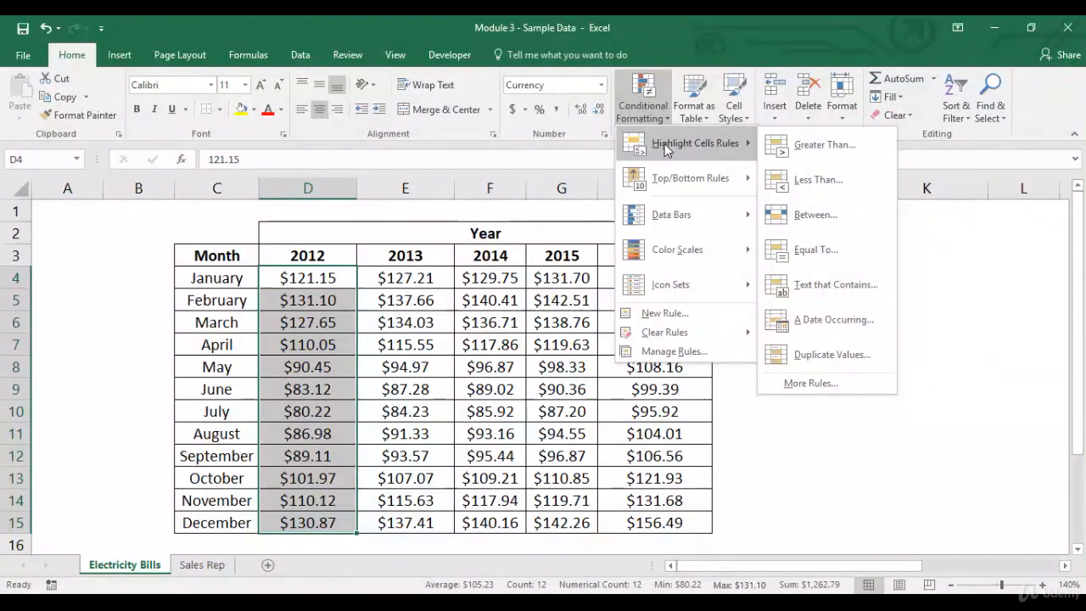
left_click(808, 383)
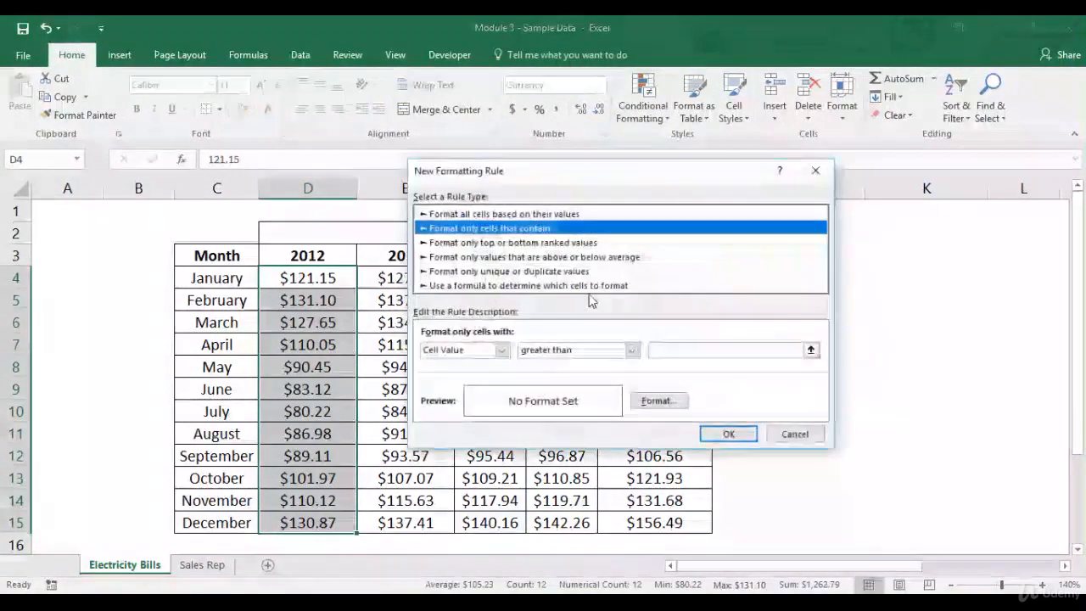
left_click(542, 215)
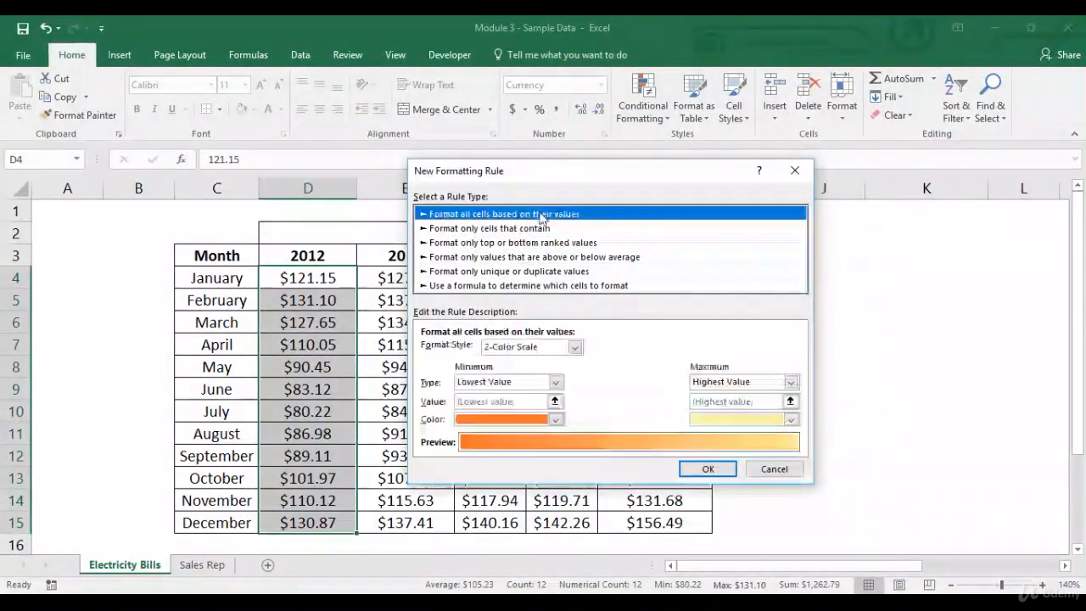
left_click(574, 347)
left_click(544, 383)
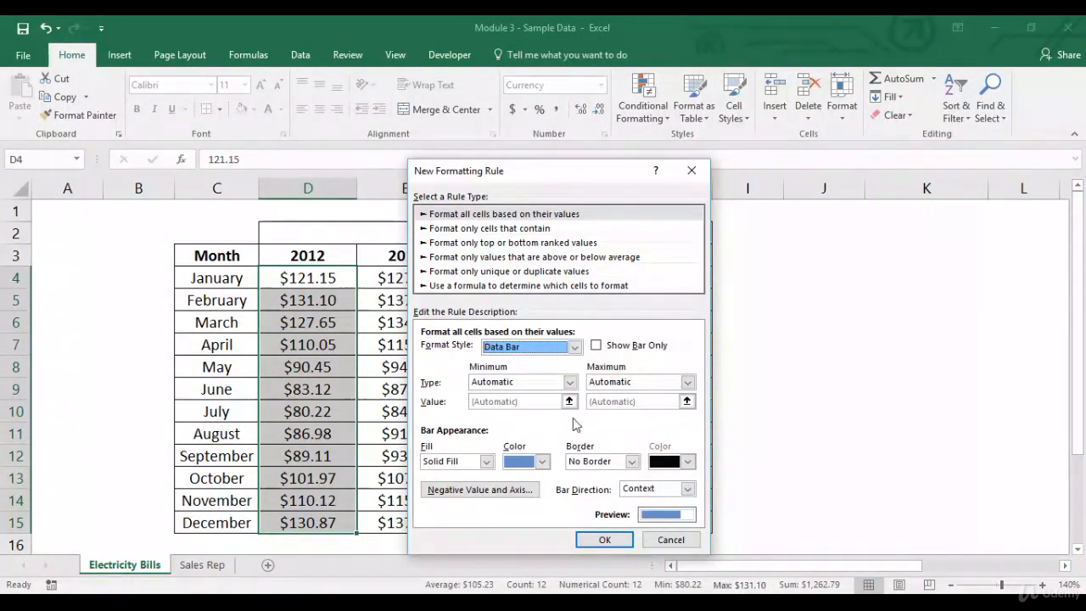
left_click(597, 347)
left_click(605, 539)
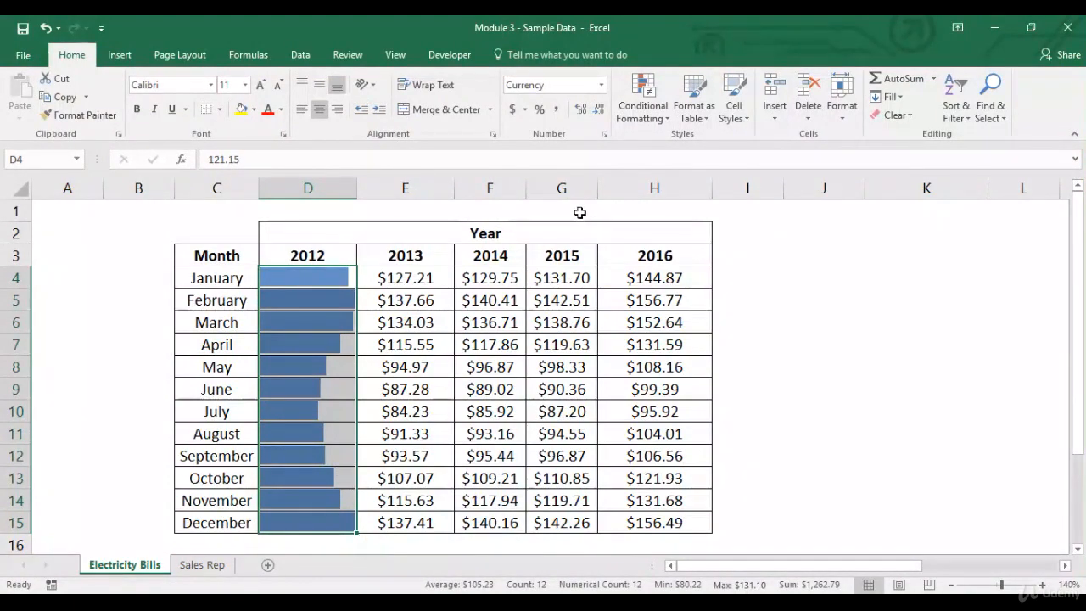
left_click(642, 100)
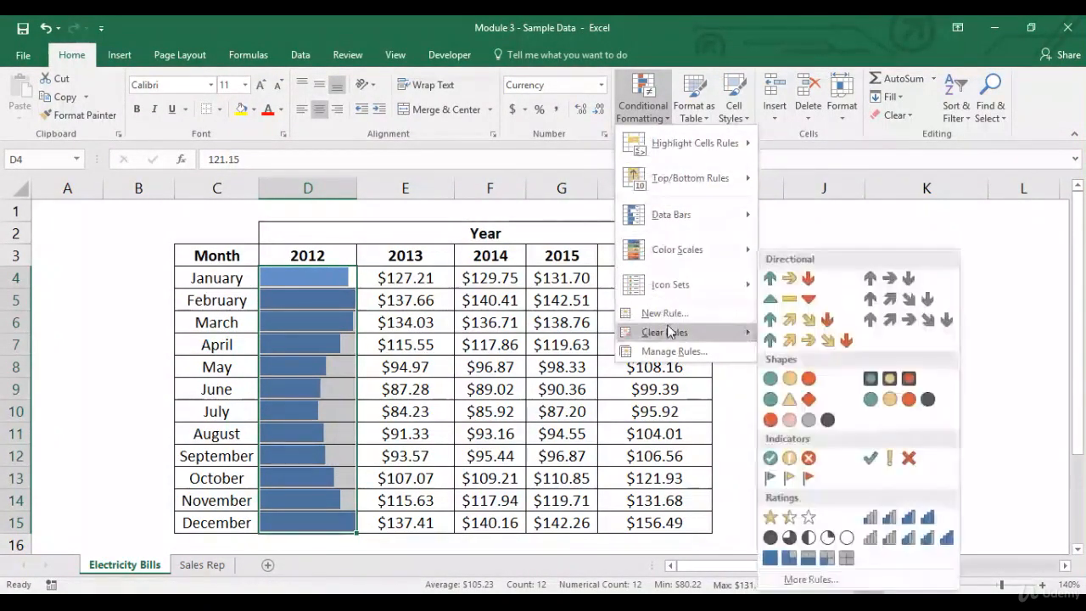
left_click(789, 337)
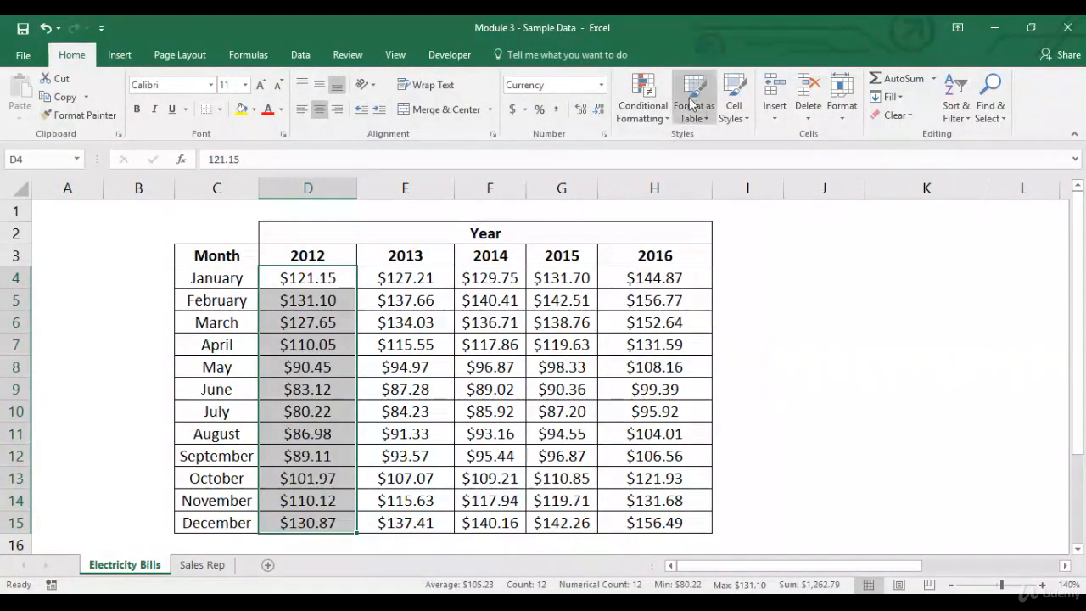
Examine the Data Bar settings and fill options of a value-based formatting rule for D4:D15 without applying it
left_click(642, 100)
mouse_move(673, 221)
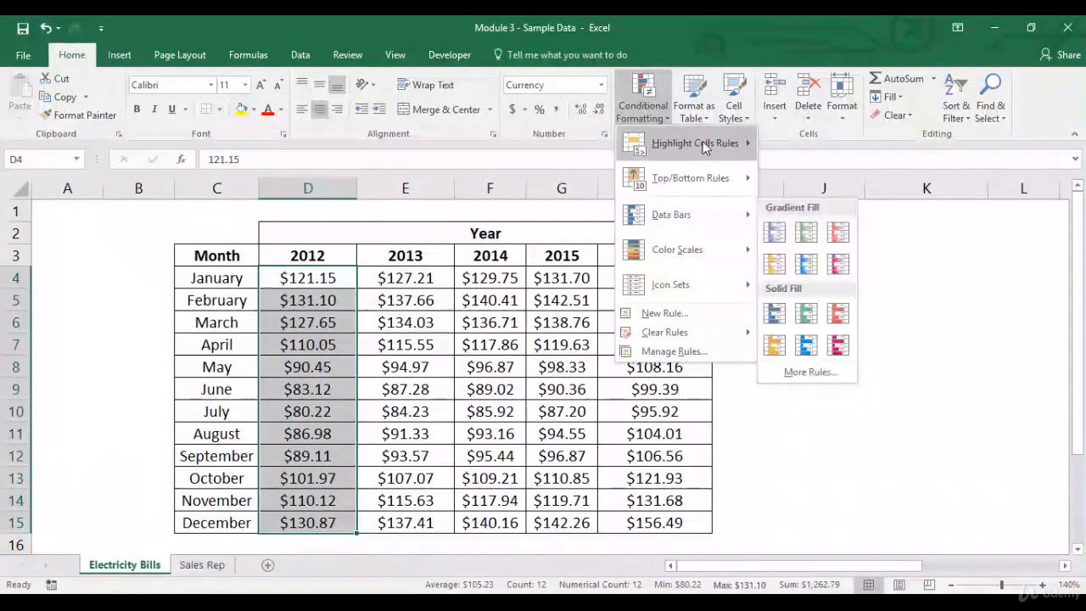
mouse_move(703, 143)
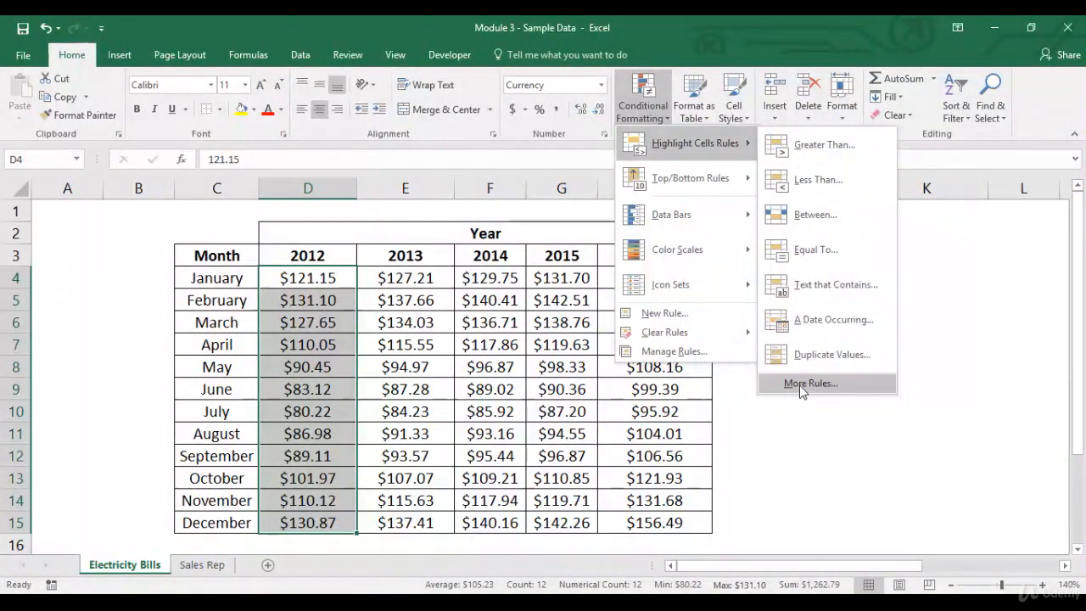
left_click(802, 384)
left_click(522, 270)
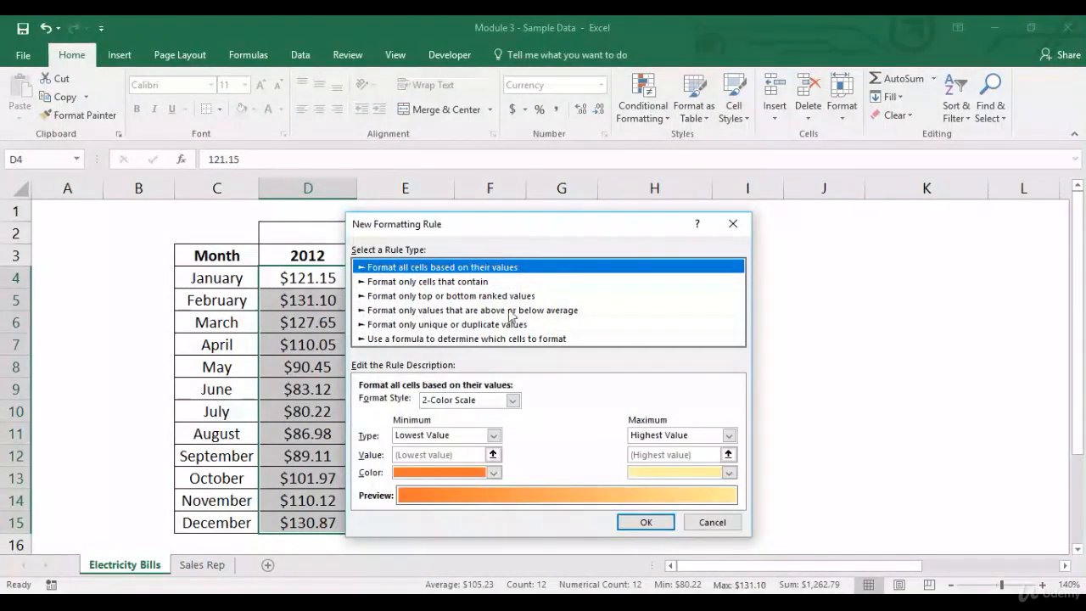
left_click(513, 401)
left_click(502, 436)
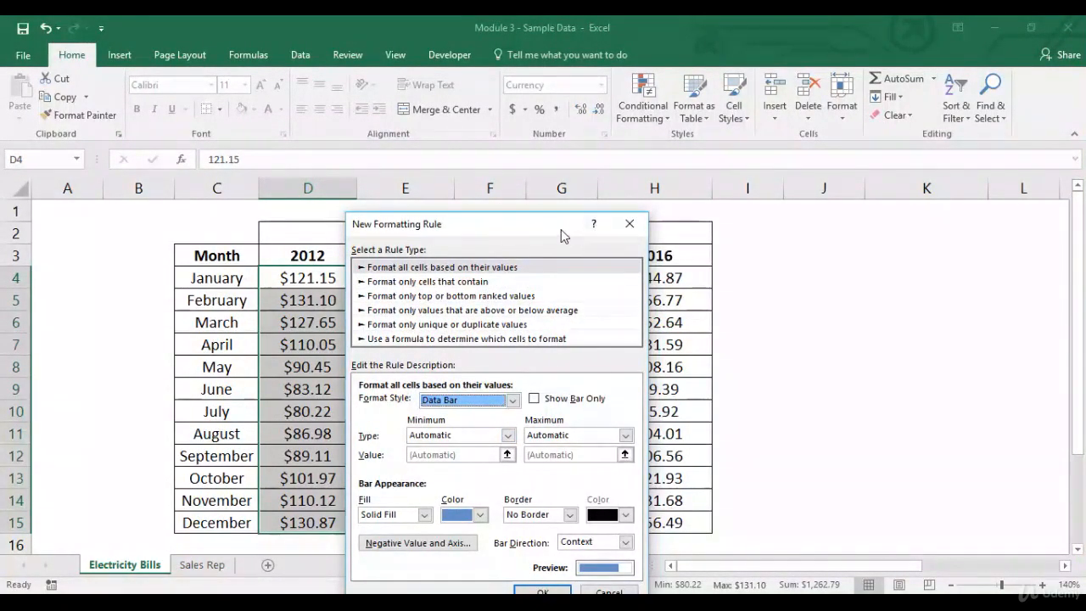
left_click_drag(574, 230, 752, 118)
left_click(601, 403)
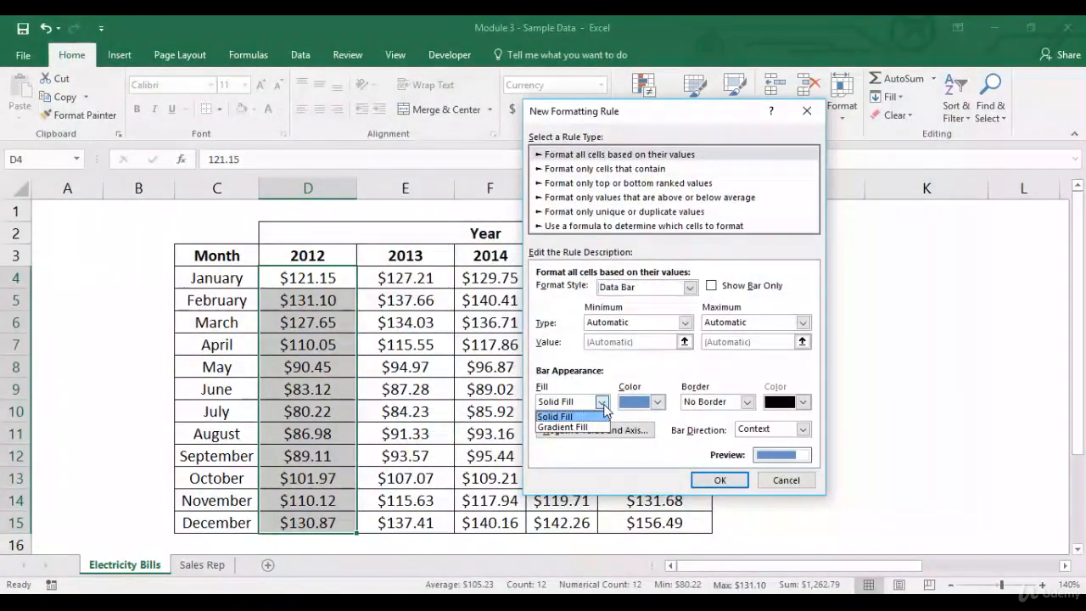
left_click(601, 404)
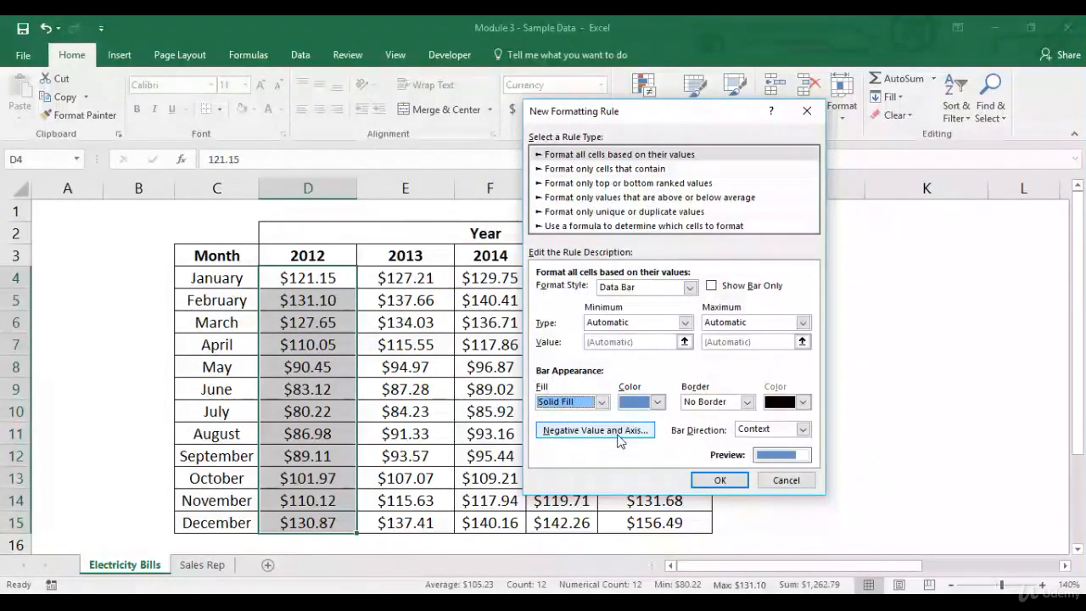
left_click(798, 482)
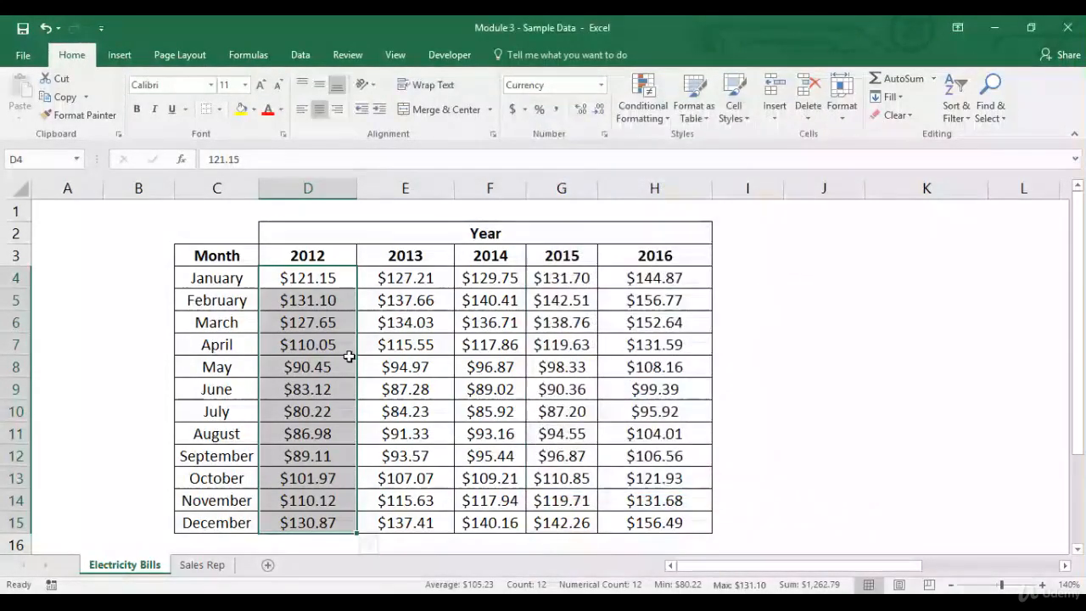
Change the January 2012 bill in D4 to the negative value -121.15
left_click(316, 283)
double_click(318, 283)
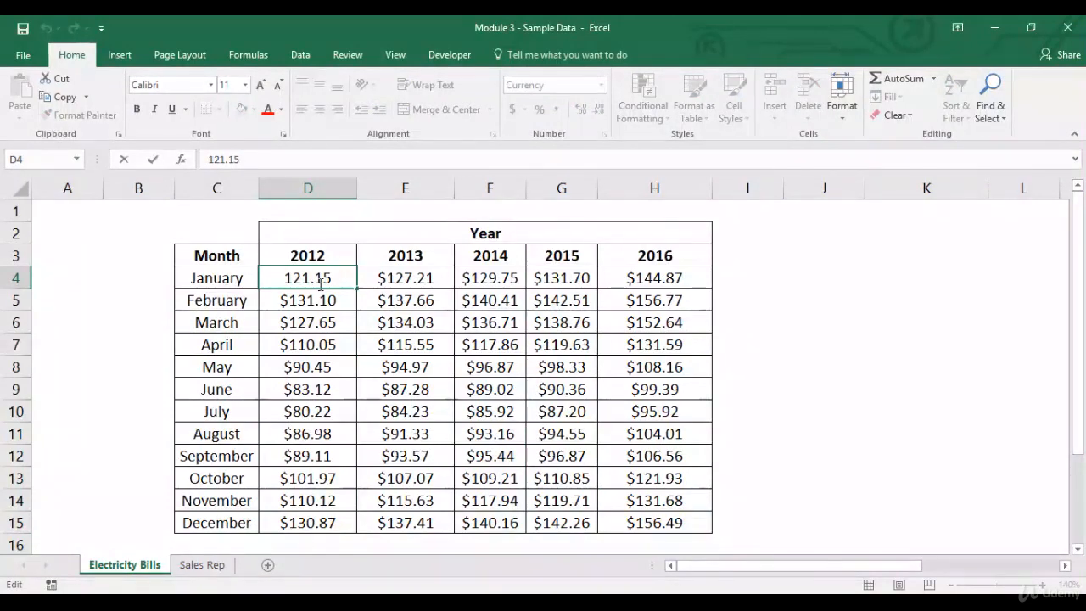
key("Home")
type("-")
key("Return")
Apply a value-based Data Bar rule with a solid blue fill and no border to the 2012 bills in D4:D15
left_click(315, 283)
key("ctrl+shift+Down")
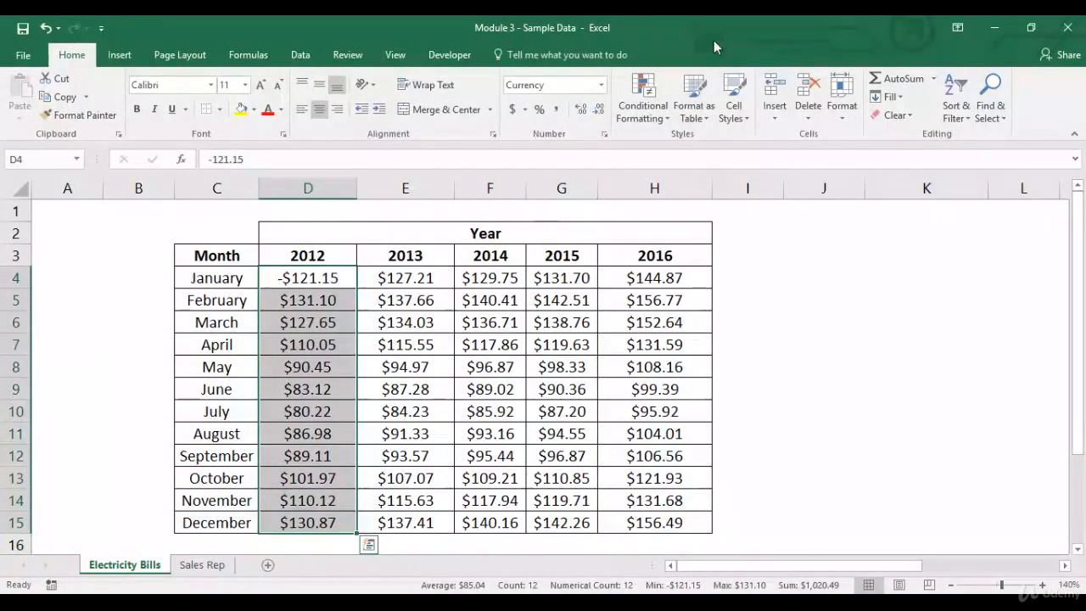
left_click(643, 100)
mouse_move(649, 152)
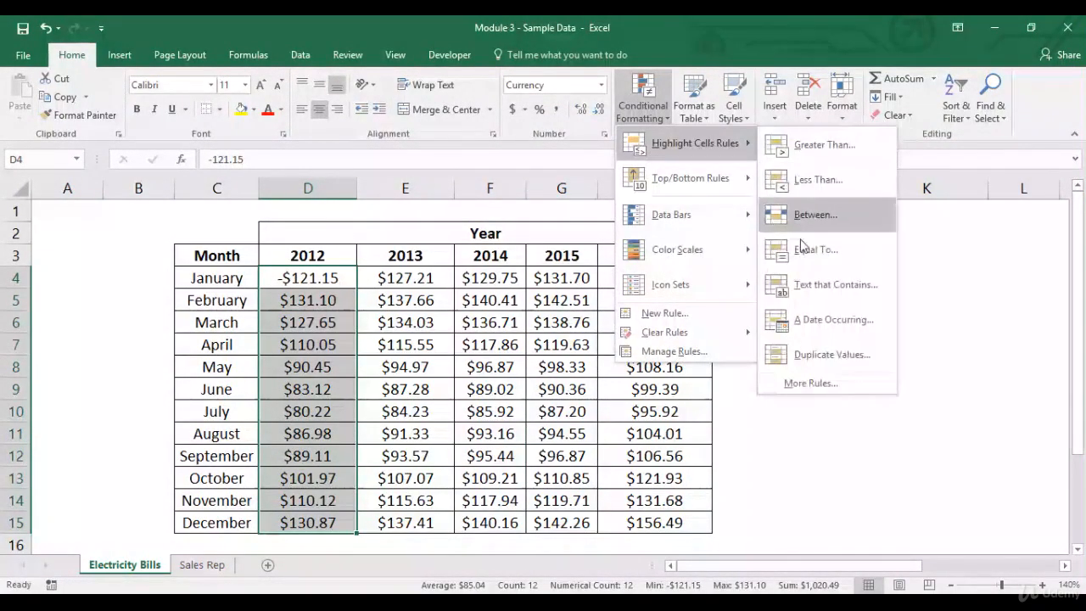
left_click(805, 384)
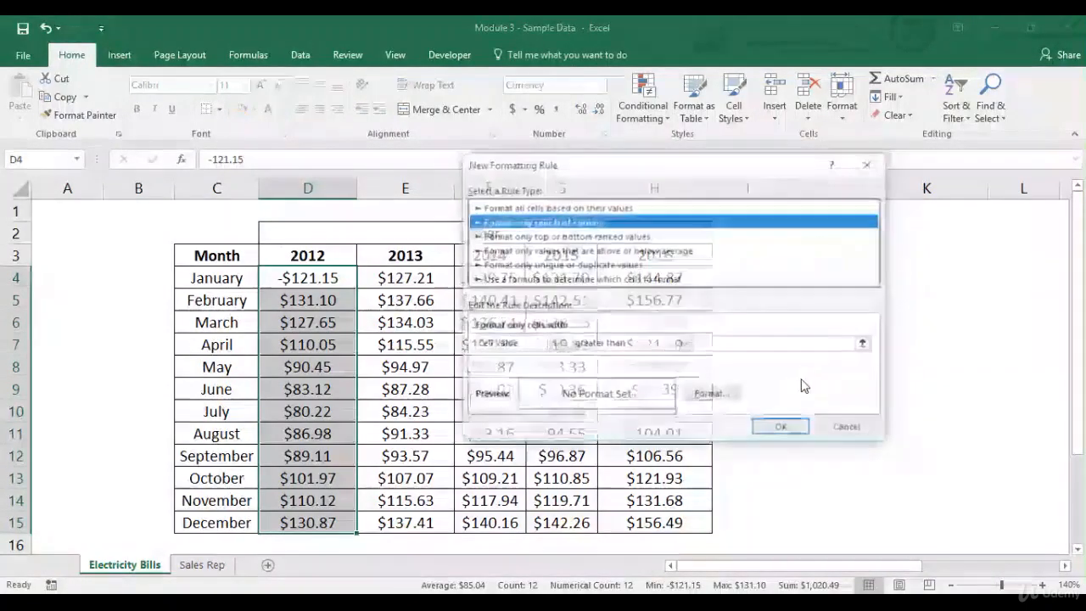
left_click(647, 208)
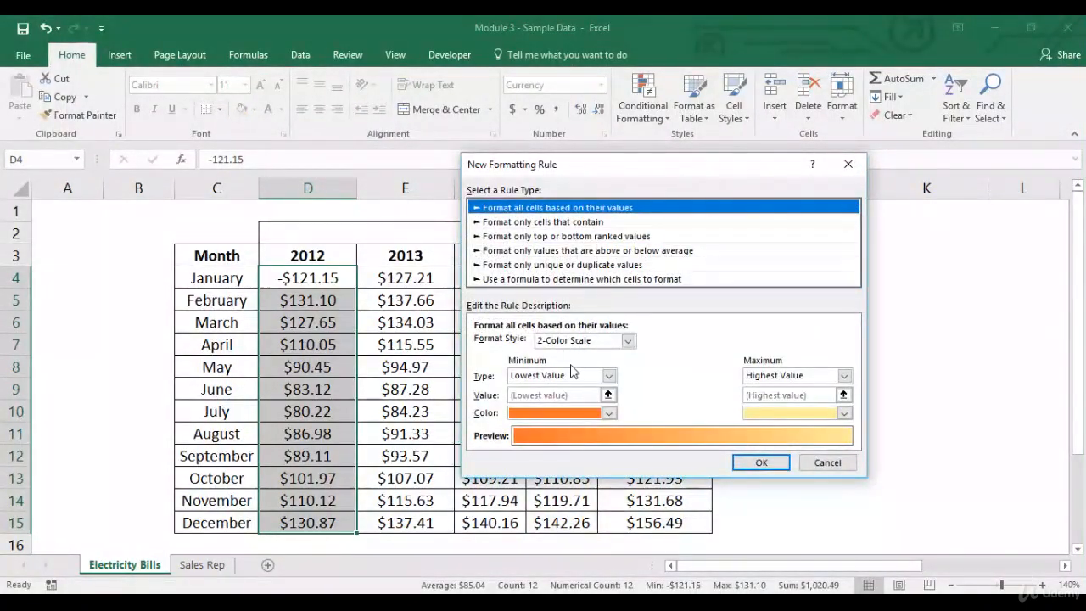
left_click(628, 340)
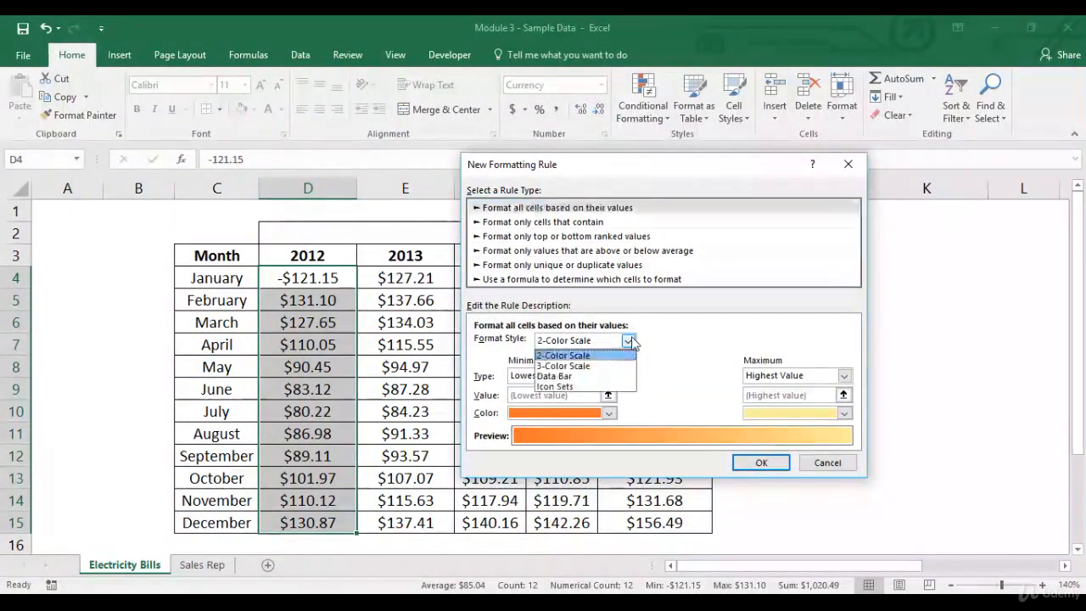
left_click(599, 377)
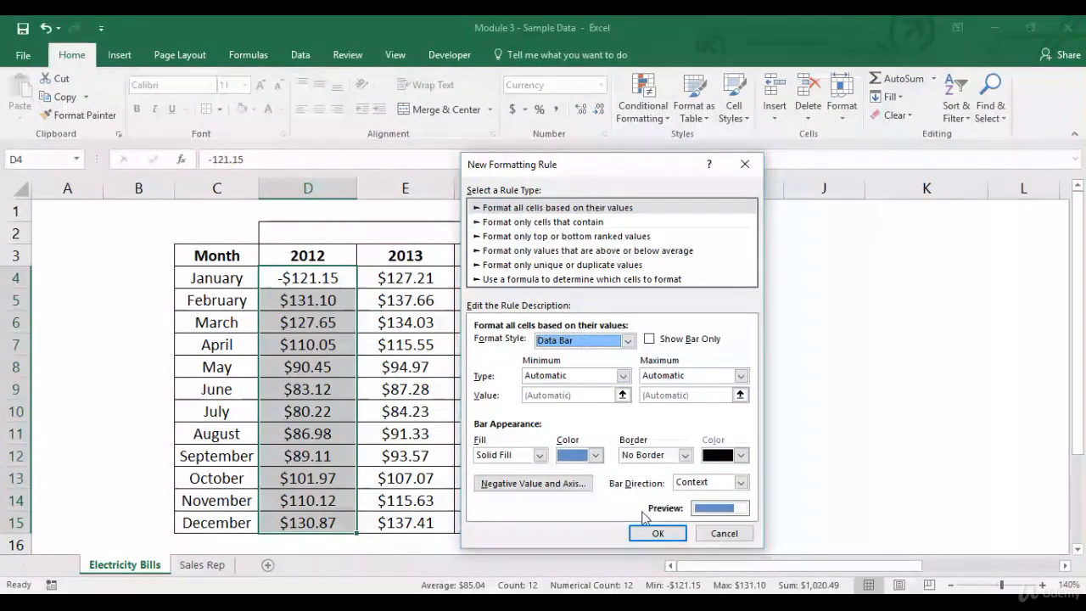
left_click(658, 533)
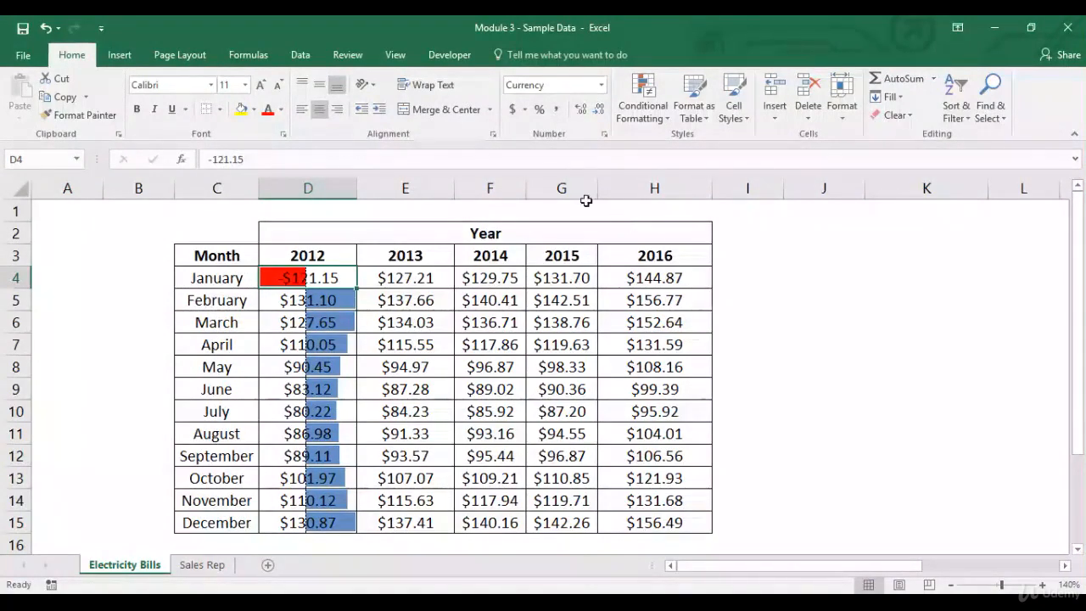
Clear the conditional formatting rules from the 2012 bills in D4:D15
key("ctrl+shift+Down")
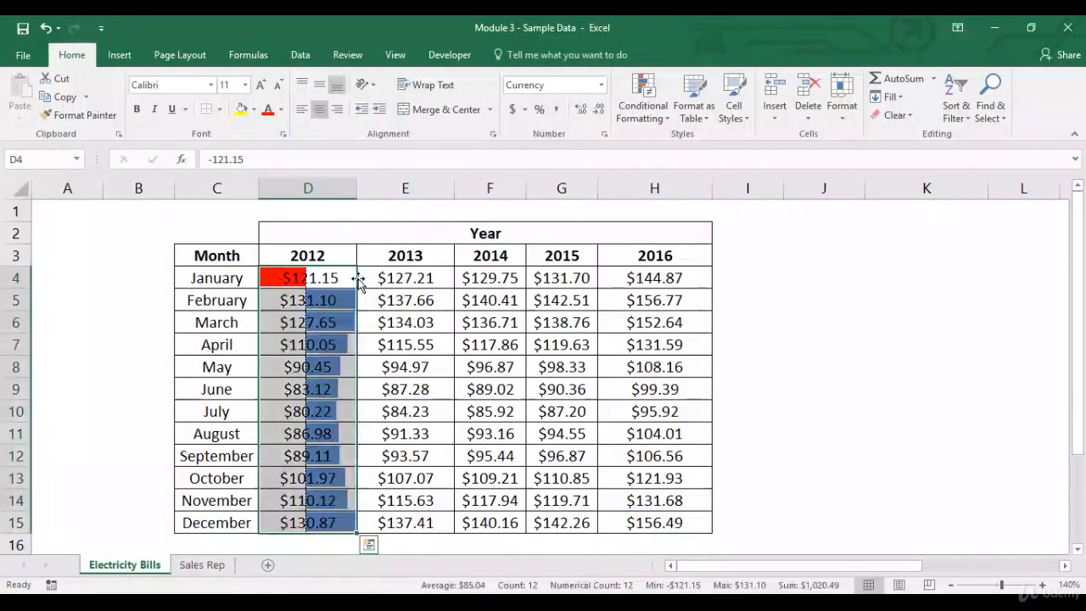
left_click(641, 109)
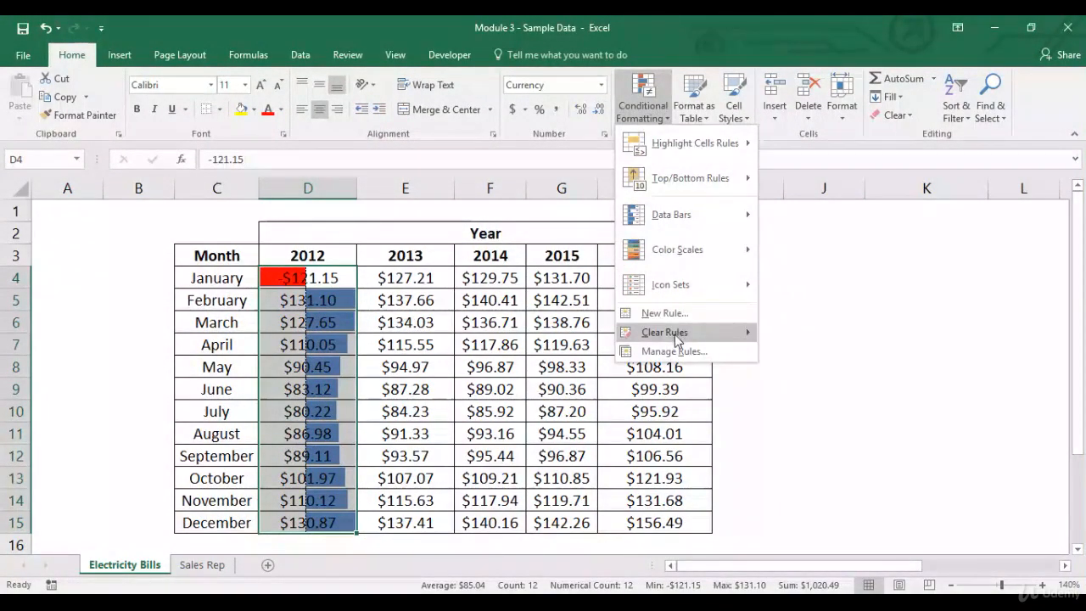
mouse_move(683, 335)
left_click(778, 338)
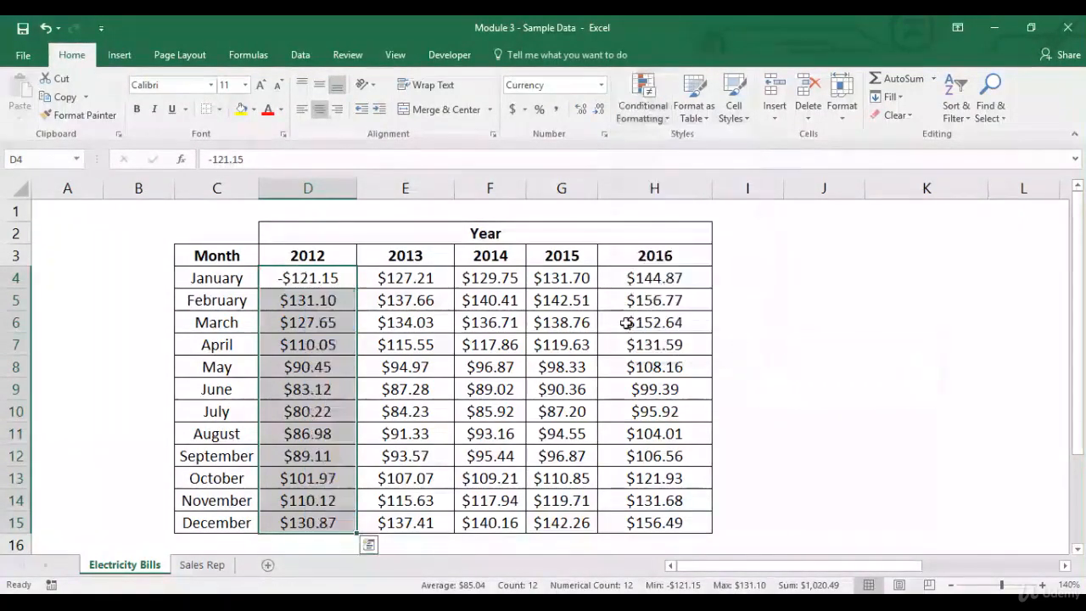
Change the January 2012 bill in D4 to the positive value 121.15
left_click(283, 283)
double_click(284, 282)
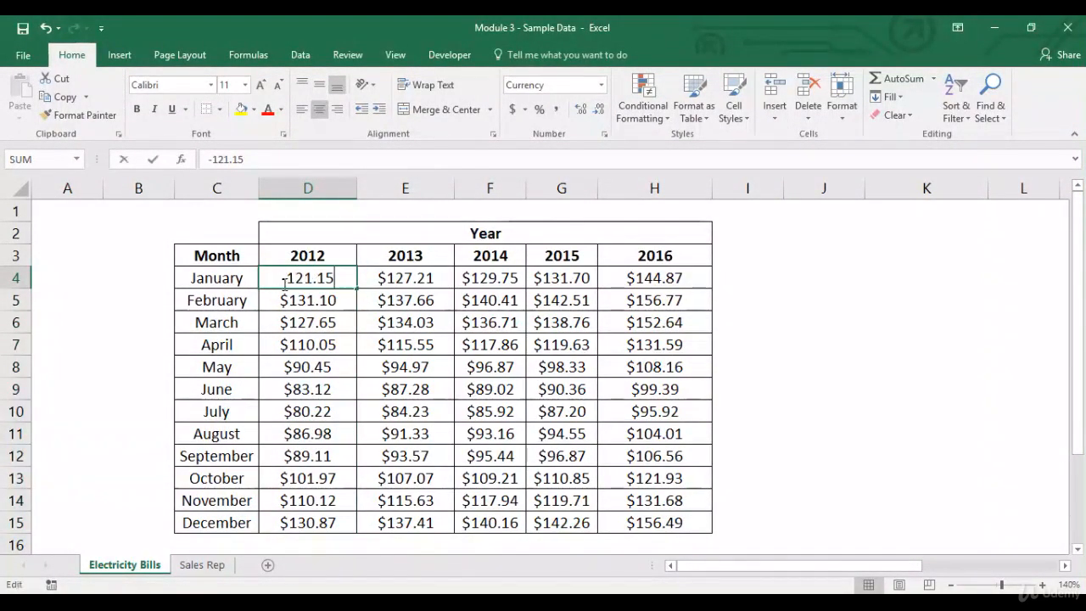
key("Delete")
key("Return")
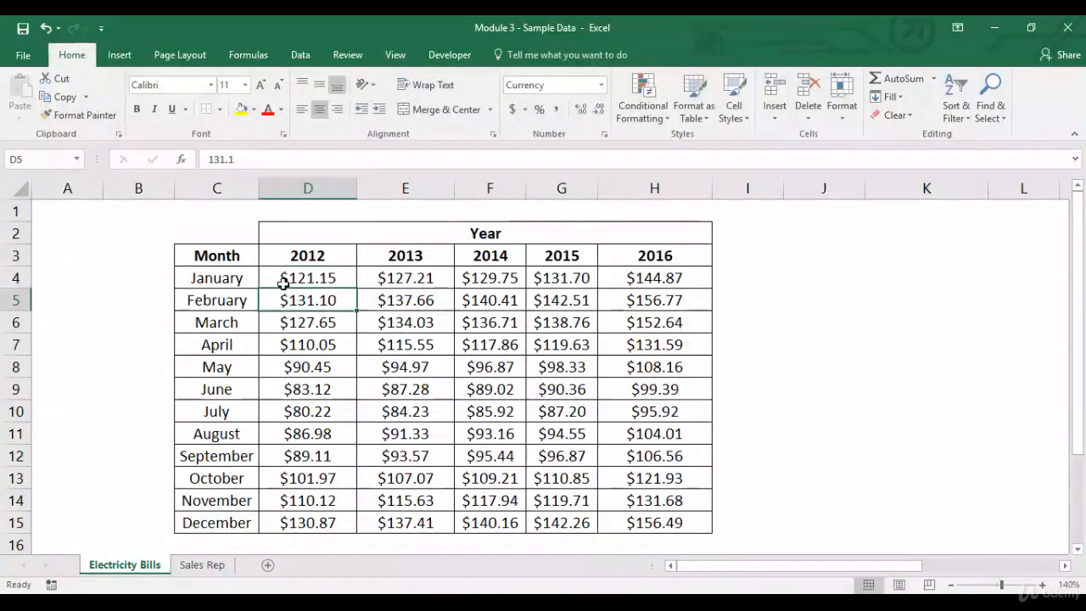
Start a value-based Data Bar rule for D4:D15 and examine its negative value and axis settings without changing them
left_click(289, 284)
key("ctrl+shift+Down")
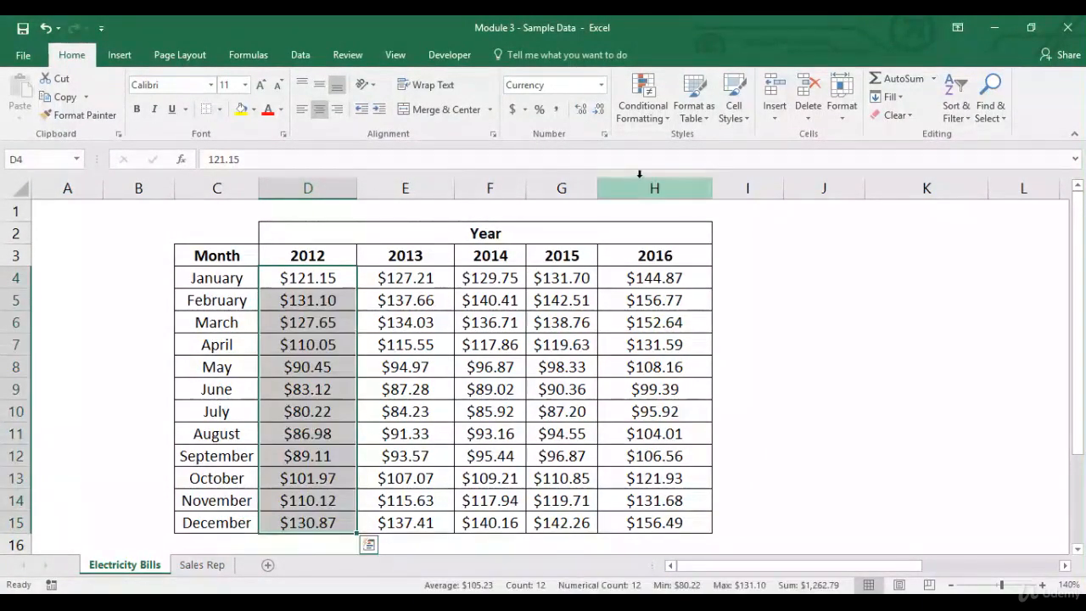
left_click(654, 123)
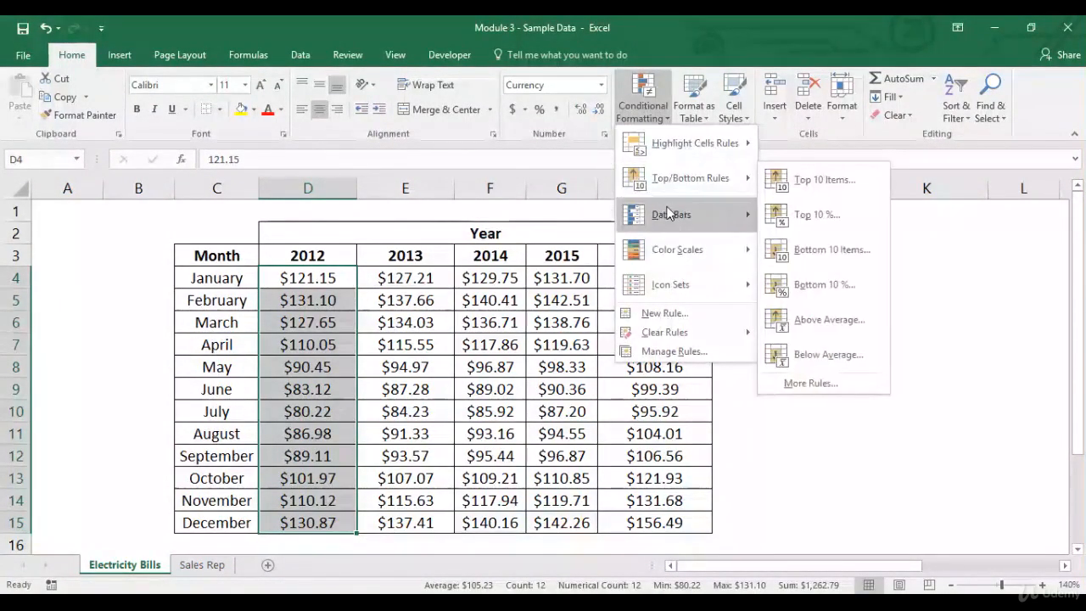
mouse_move(693, 141)
left_click(828, 382)
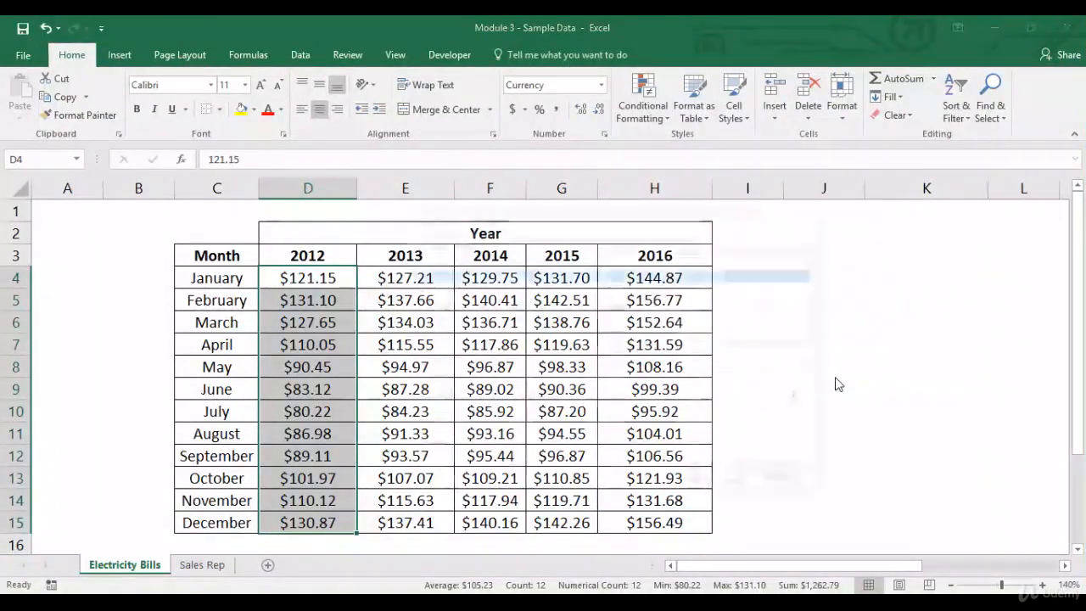
left_click(570, 261)
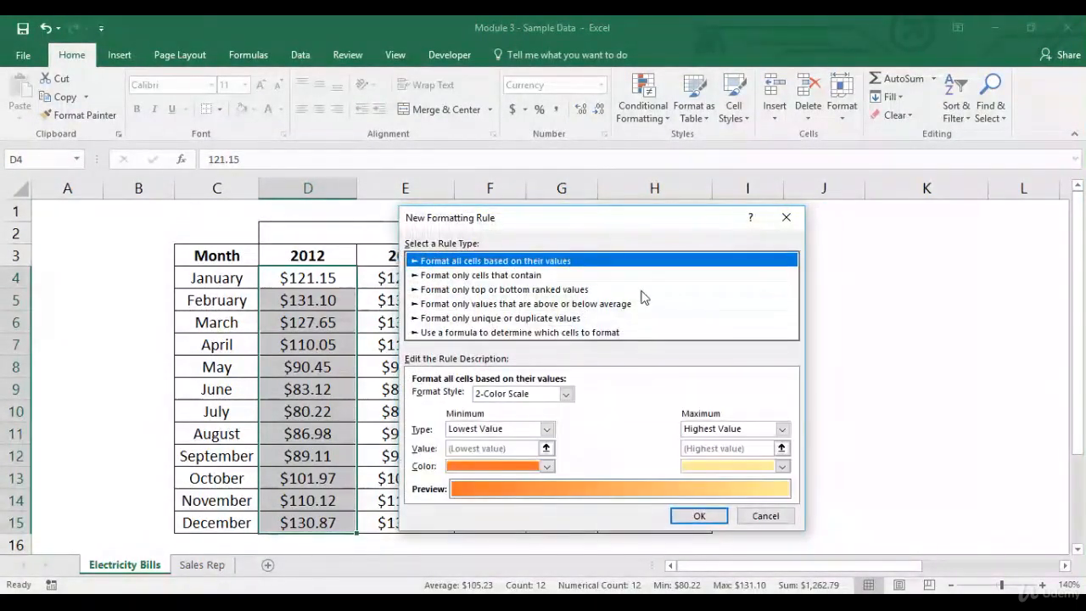
left_click(564, 395)
left_click(550, 430)
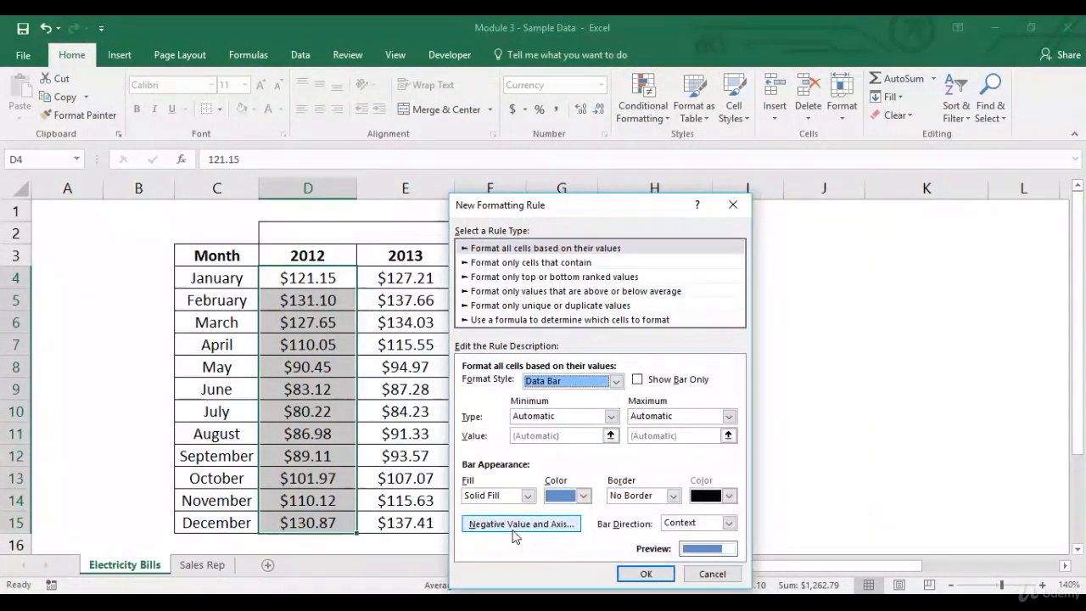
left_click(519, 524)
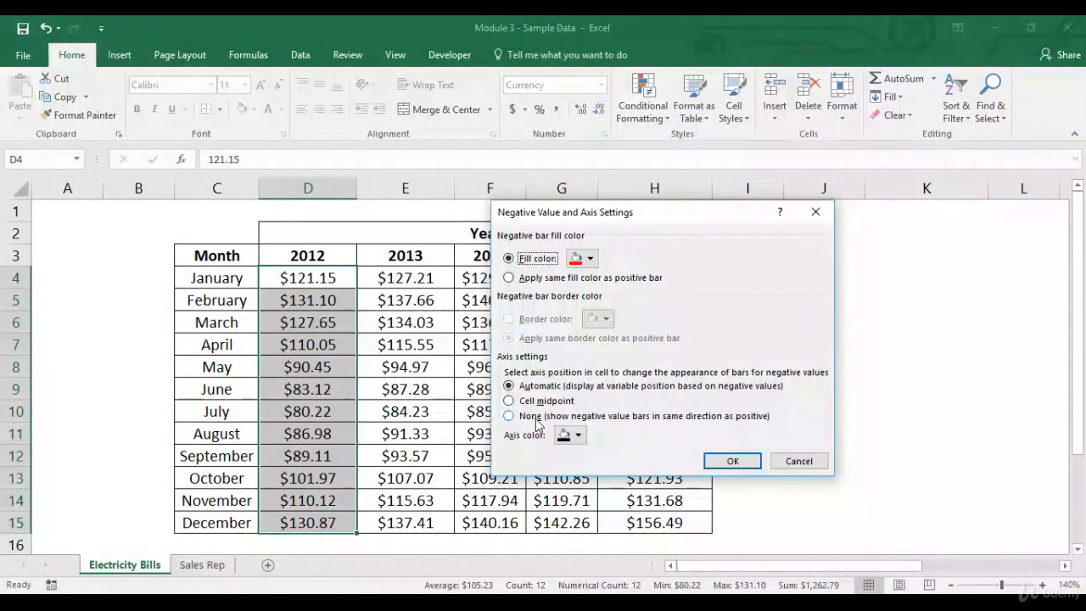
left_click(797, 461)
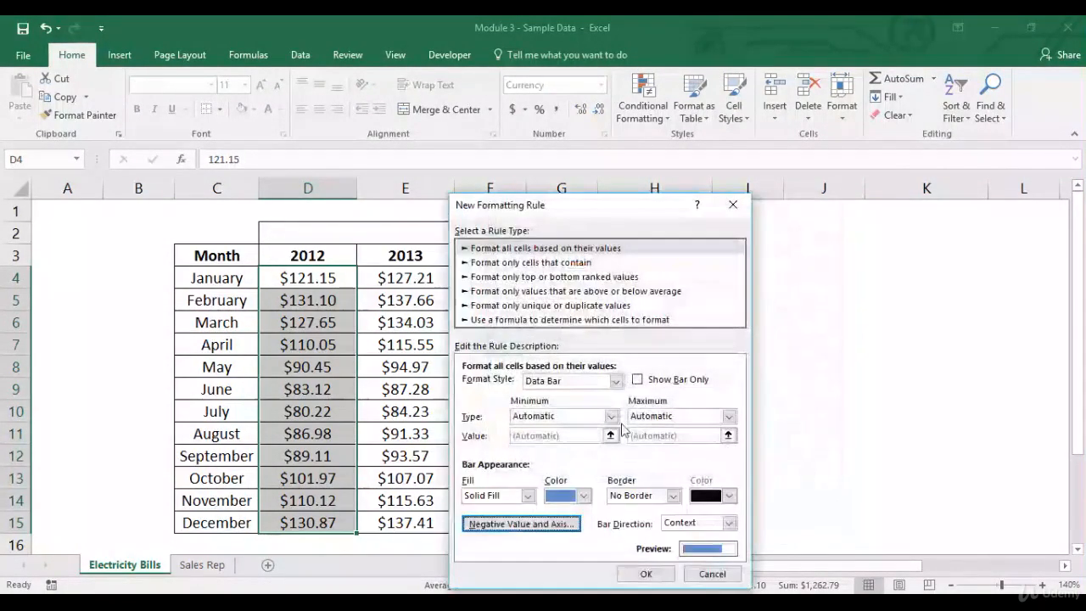
Switch the rule's format style to Icon Sets with 3 Arrows (Colored) and apply it to D4:D15
left_click(617, 382)
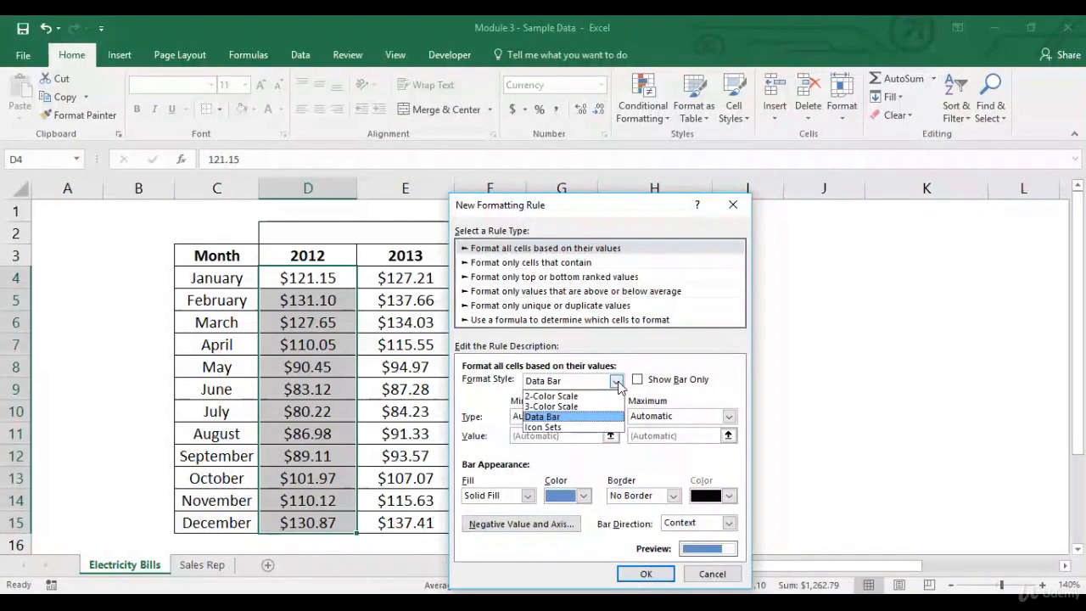
left_click(577, 431)
left_click(594, 404)
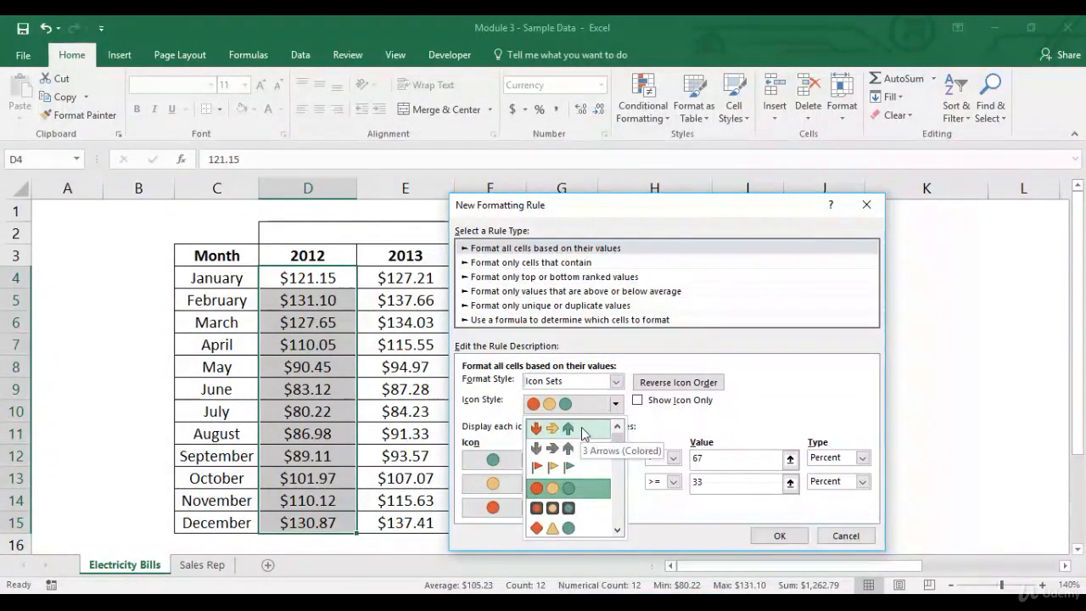
left_click(583, 431)
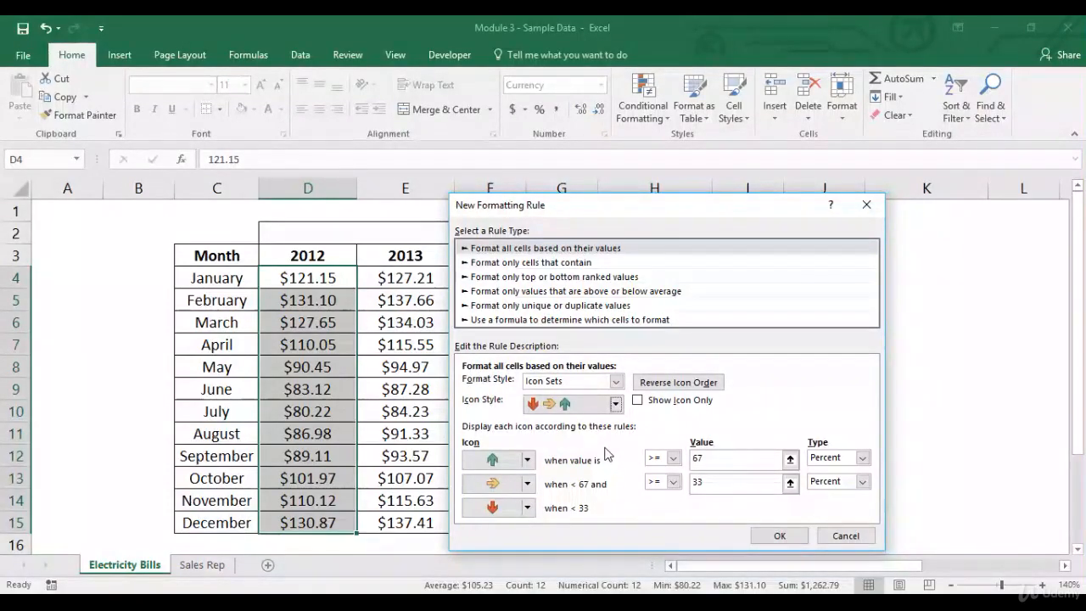
left_click(780, 536)
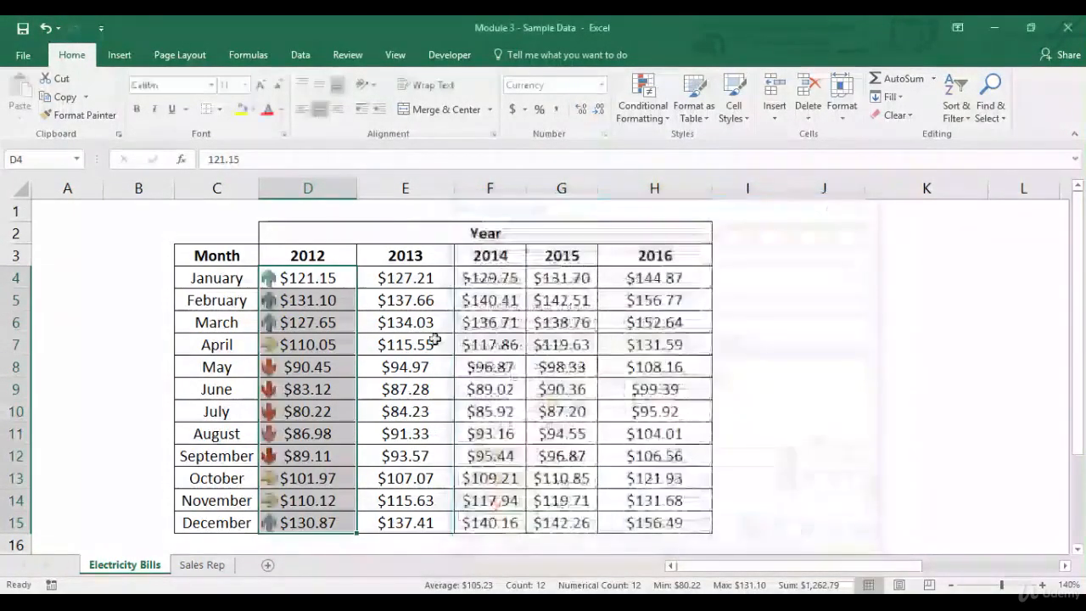
Examine which 2012 bills carry the green up, red down and yellow sideways arrows
left_click(330, 279)
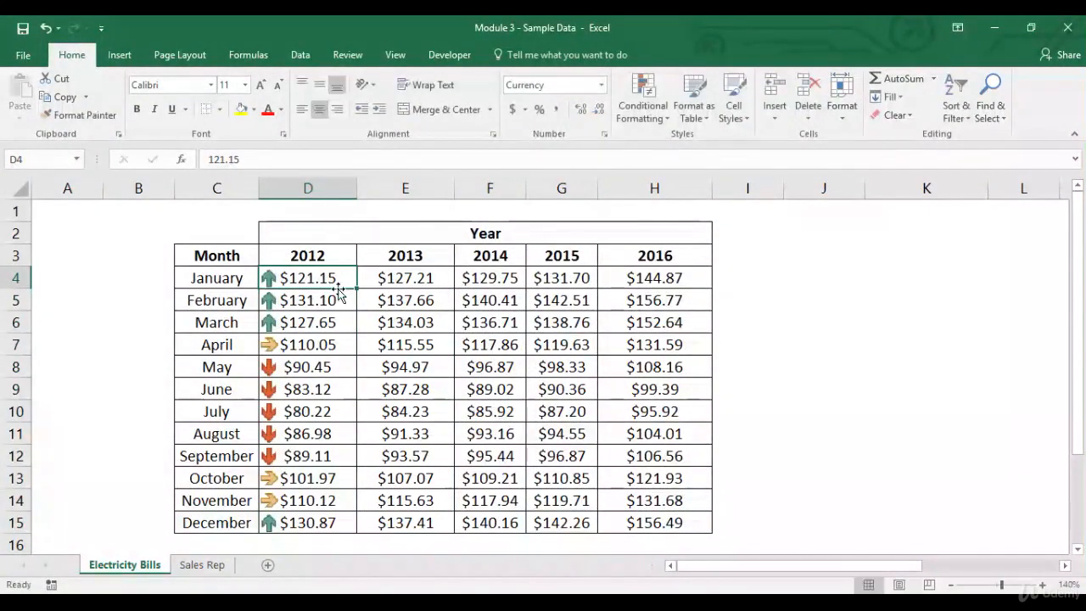
left_click_drag(329, 282, 323, 319)
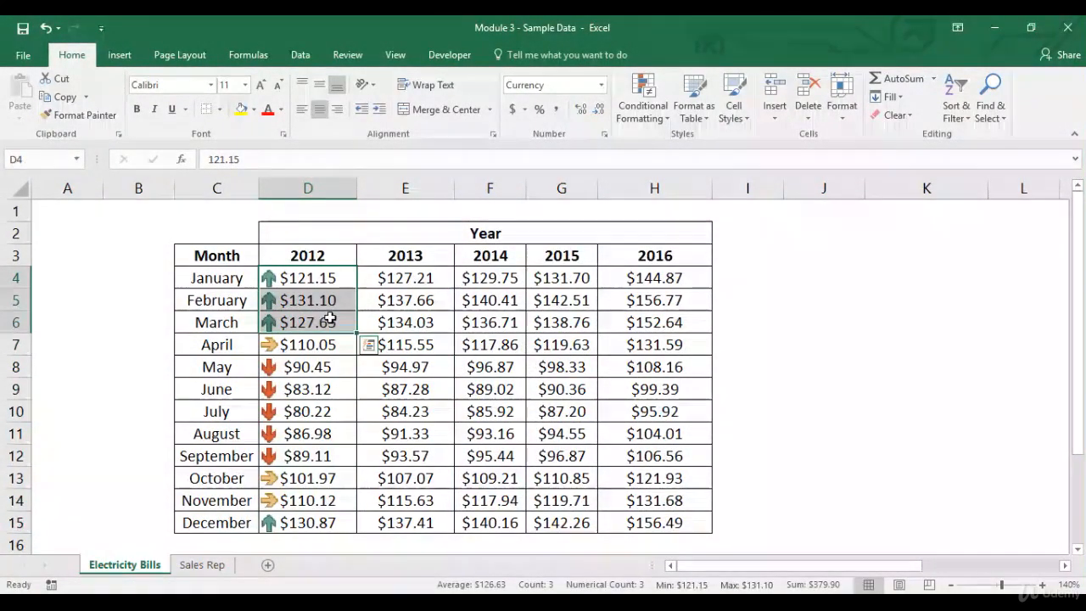
left_click(285, 524, "ctrl")
left_click_drag(327, 366, 319, 456)
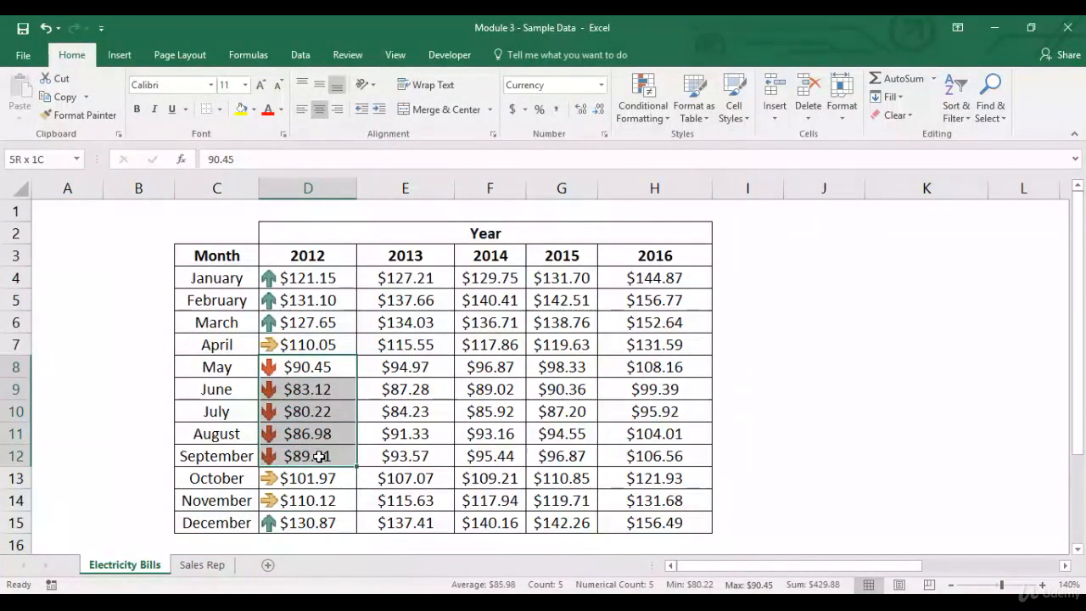
left_click(329, 349)
left_click_drag(310, 480, 315, 502)
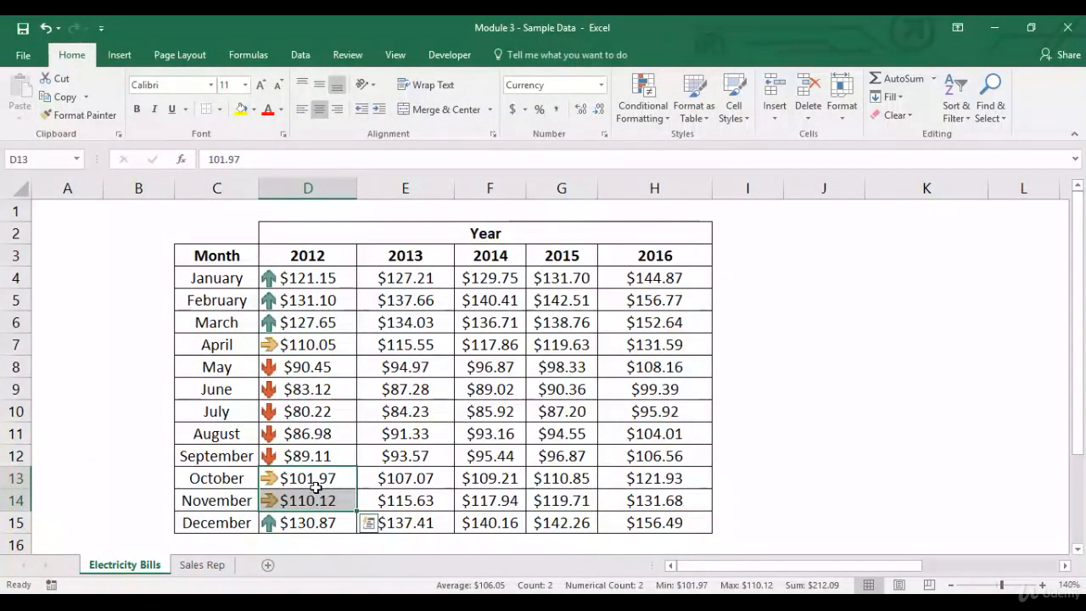
left_click(315, 484)
left_click(308, 278)
left_click(642, 110)
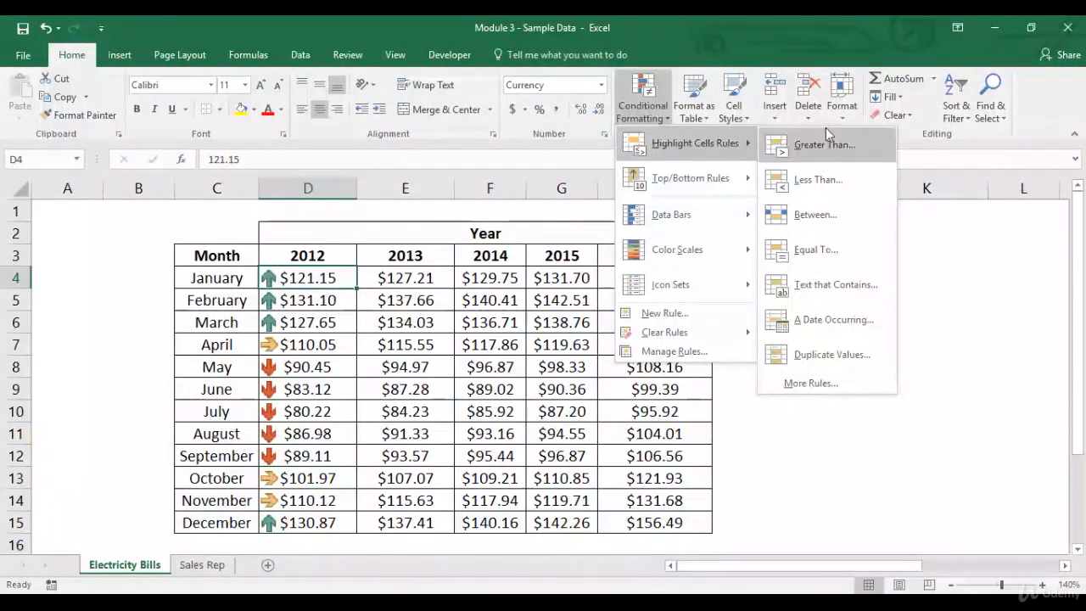
left_click(816, 393)
left_click(601, 283)
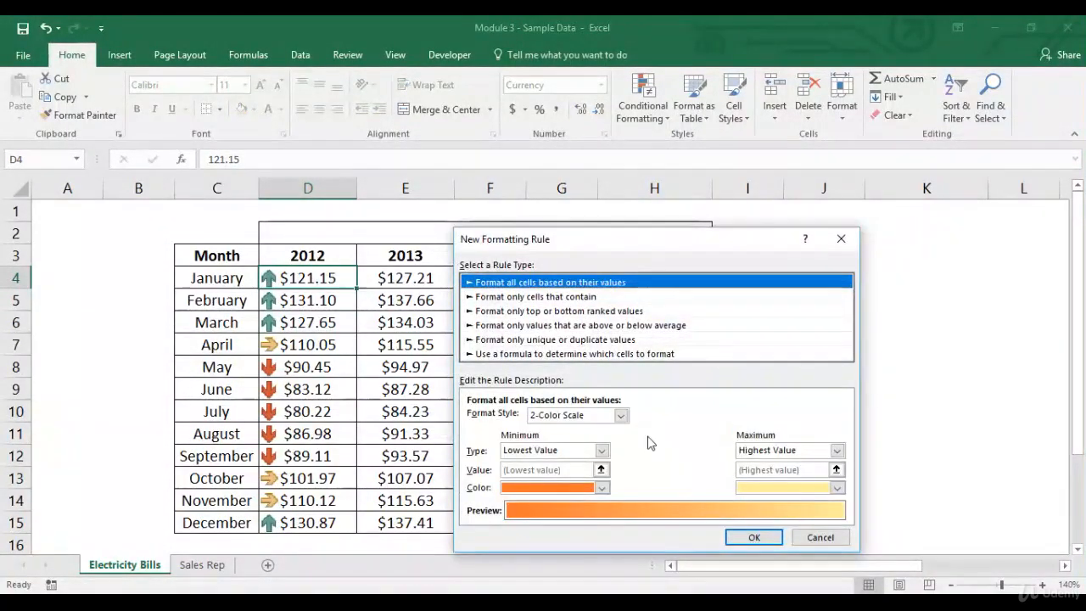
key("Escape")
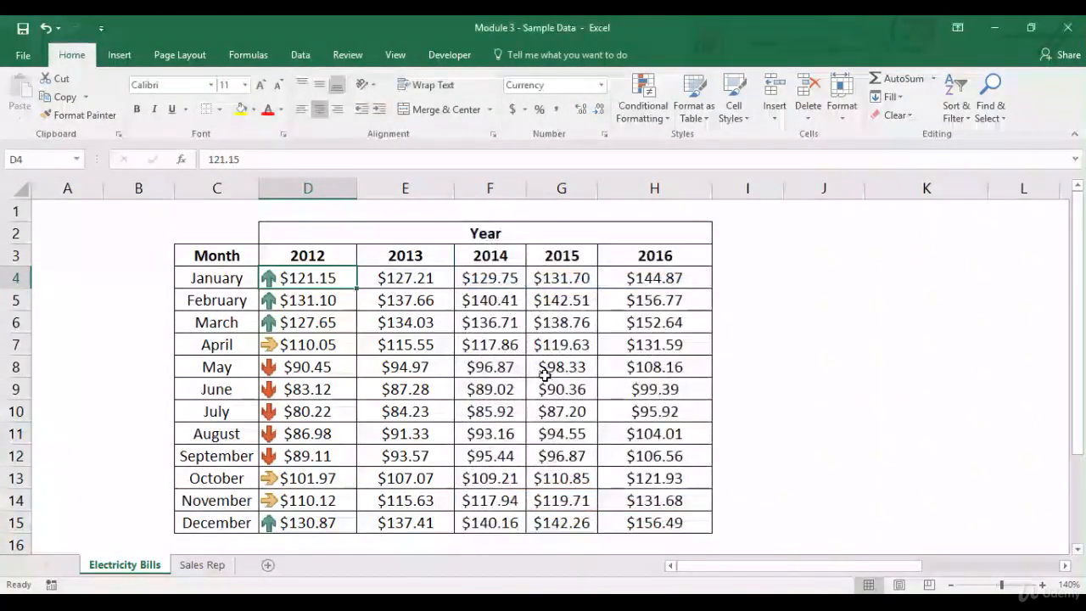
Start a new value-based Icon Sets rule for the 2012 bills in D4:D15 using the 3 Arrows (Colored) style
key("ctrl+shift+Down")
left_click(652, 121)
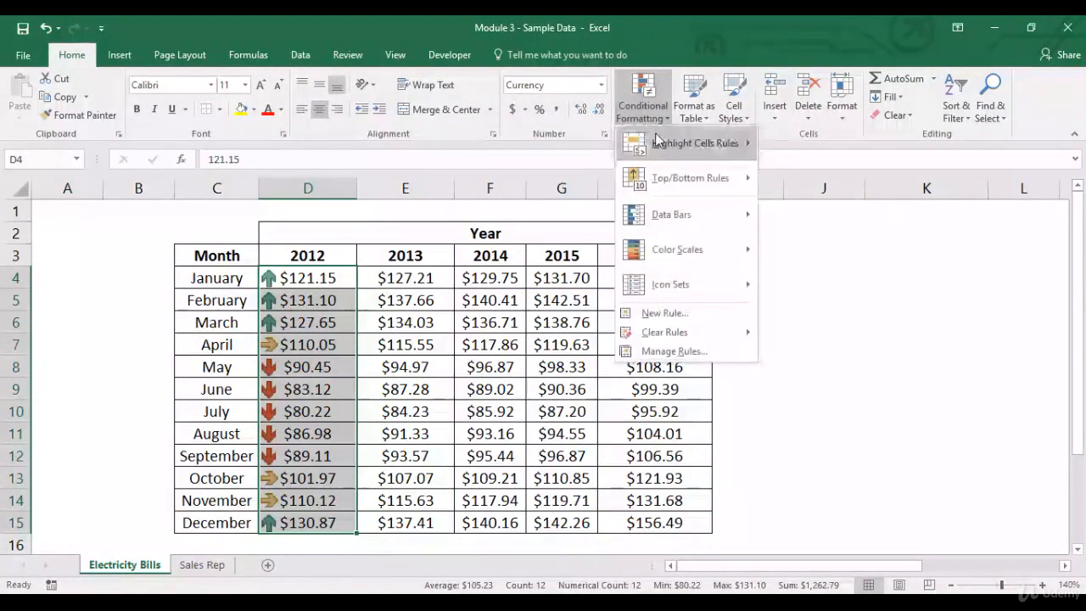
mouse_move(679, 143)
left_click(813, 383)
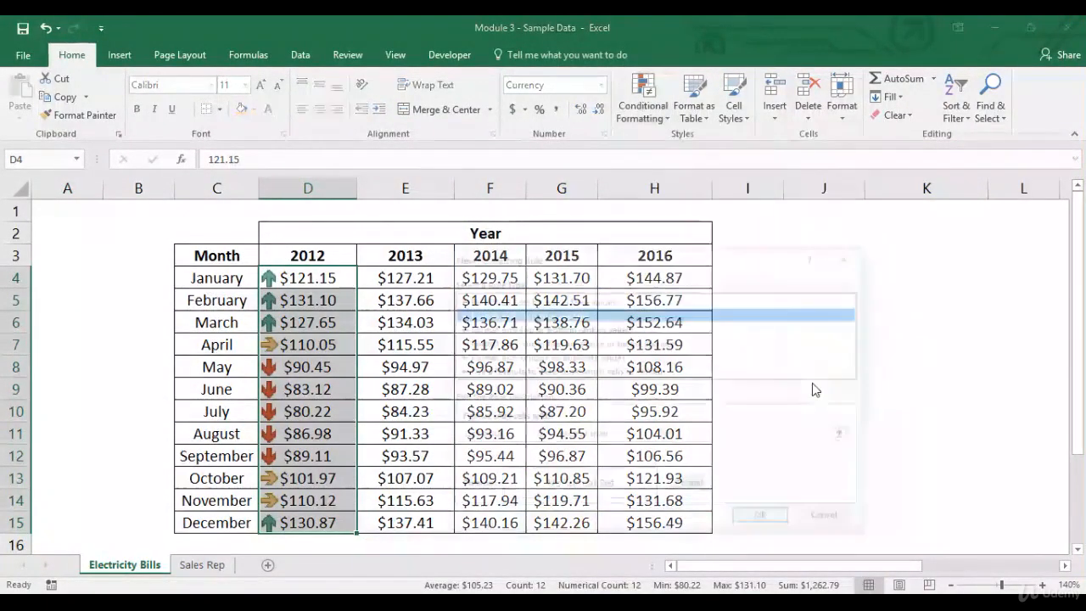
left_click(608, 300)
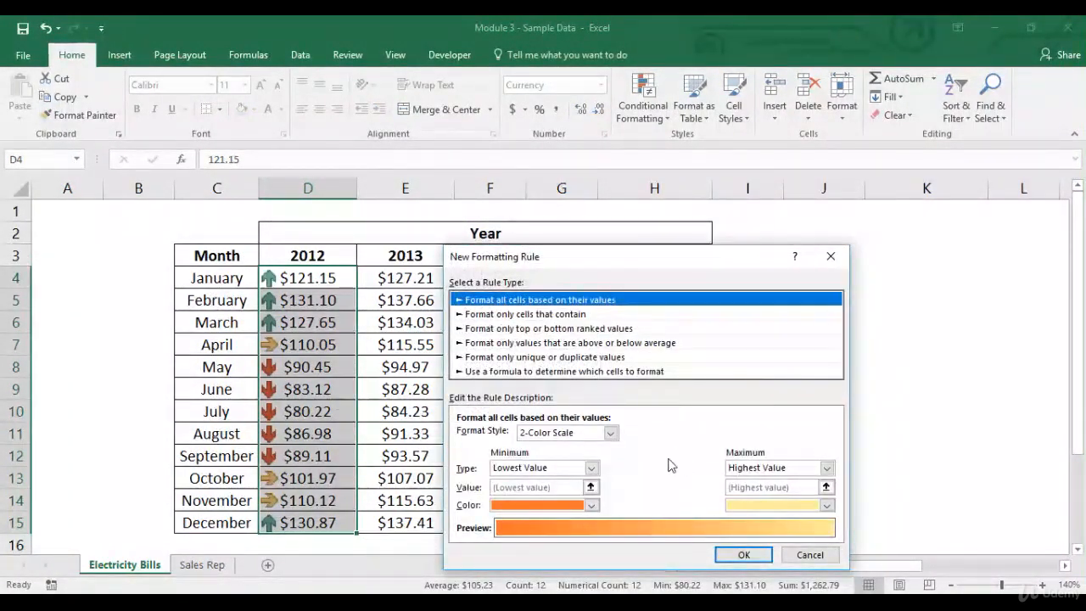
left_click(609, 433)
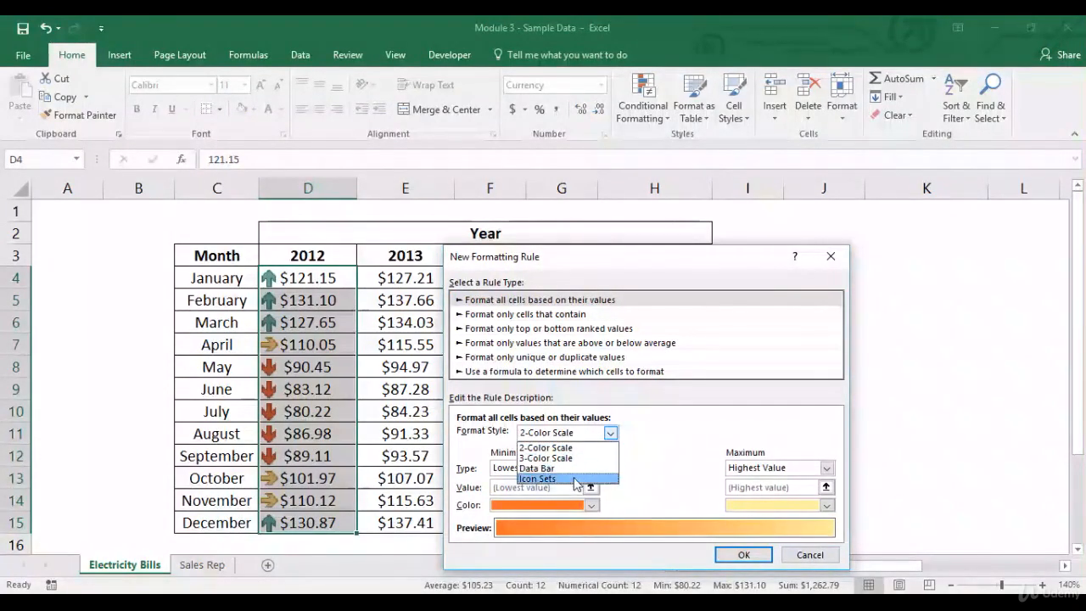
left_click(550, 478)
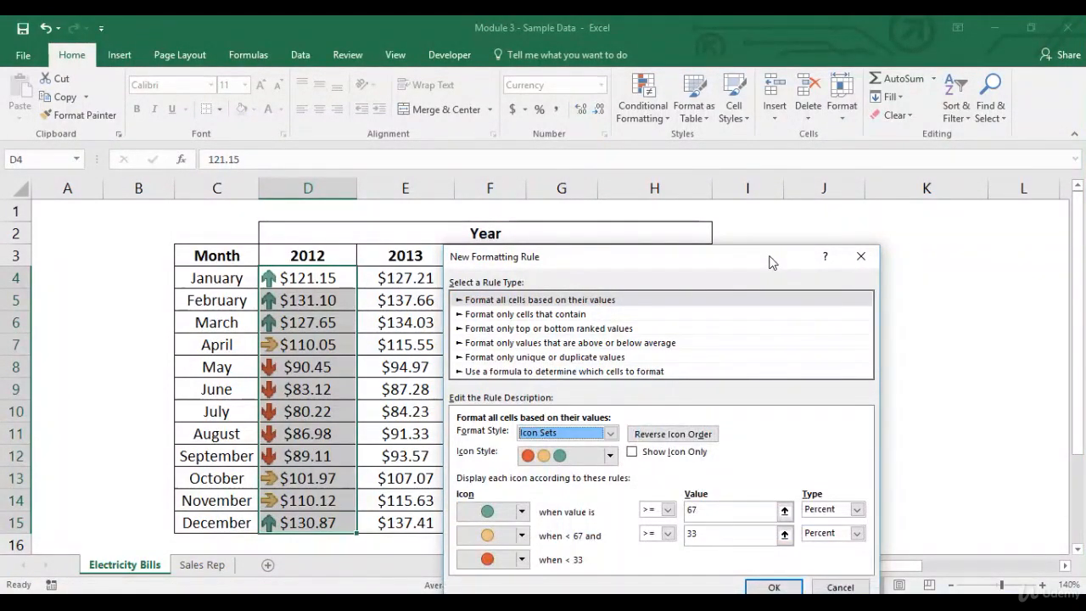
left_click_drag(772, 262, 767, 83)
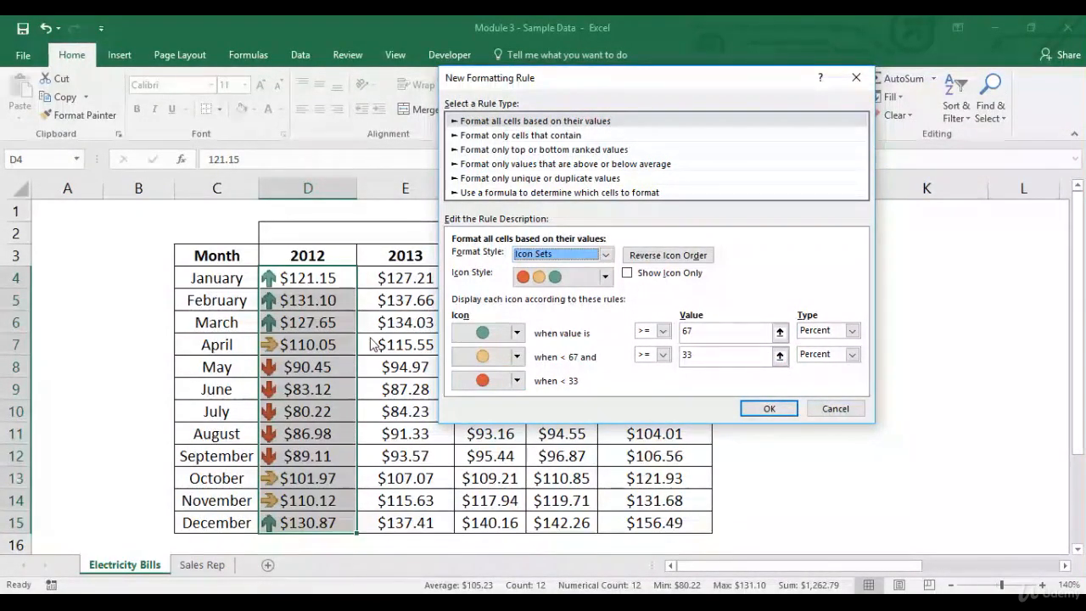
left_click(605, 273)
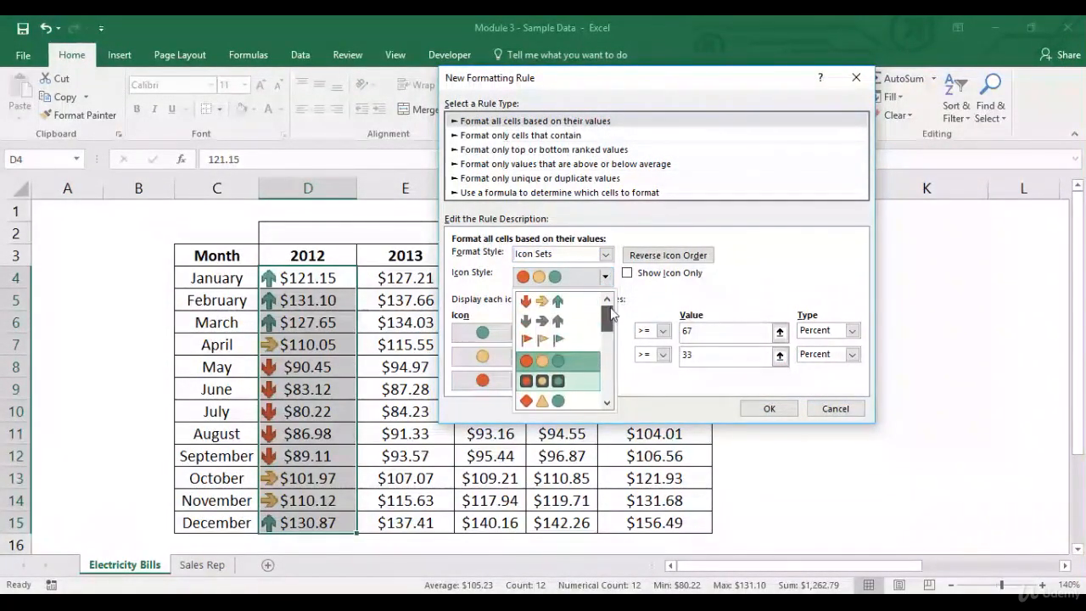
left_click(583, 307)
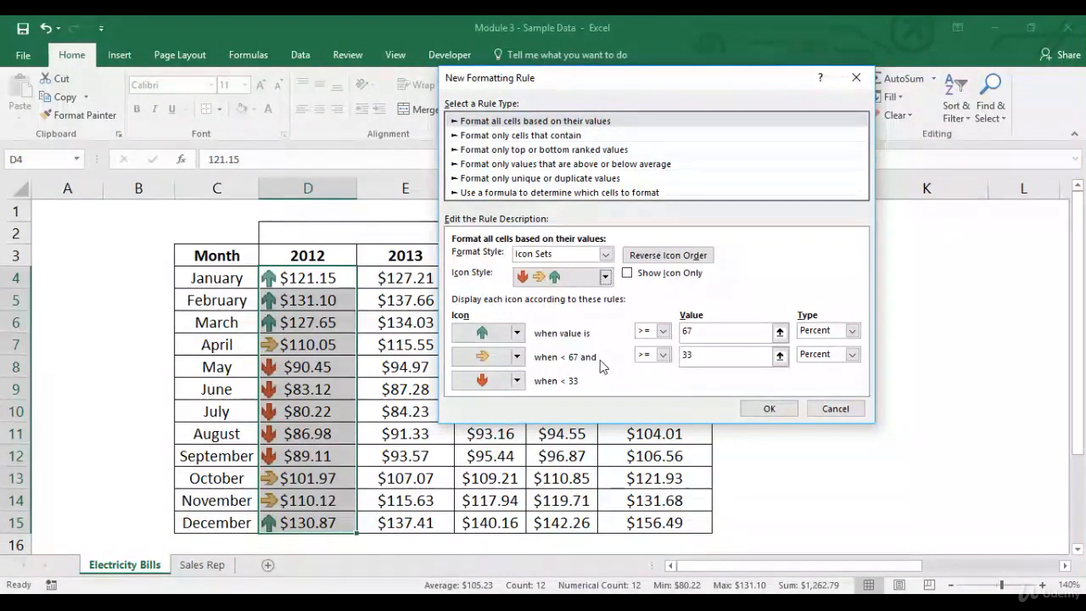
Set the rule's thresholds to 50 percent for the green arrow and 40 percent for the yellow arrow, and apply it
left_click(713, 331)
key("BackSpace")
key("BackSpace")
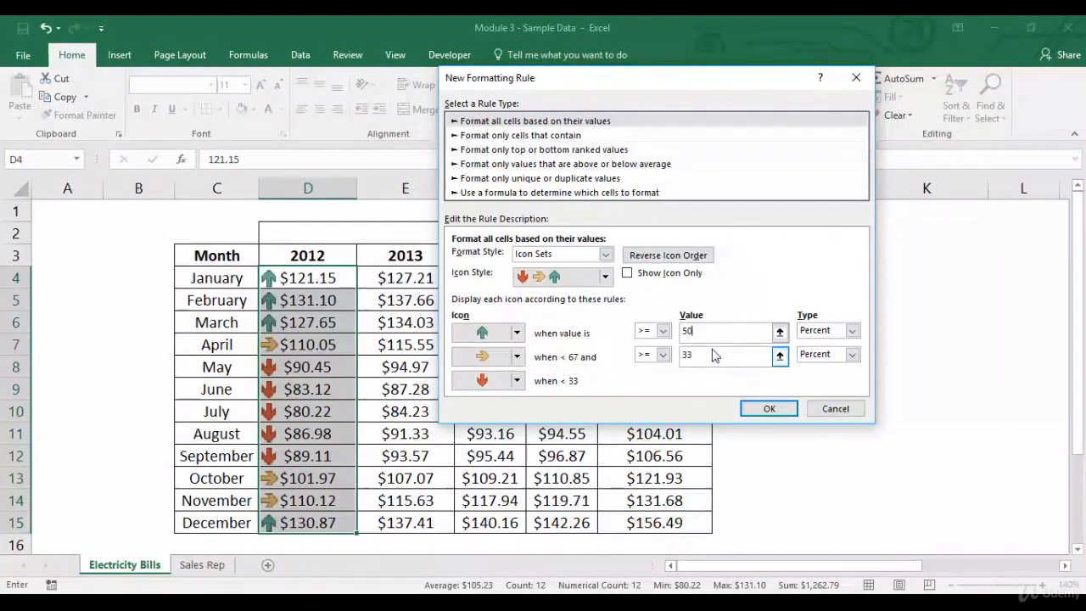
left_click(704, 364)
key("shift+Left")
key("BackSpace")
key("BackSpace")
key("BackSpace")
key("BackSpace")
key("BackSpace")
key("BackSpace")
type("4")
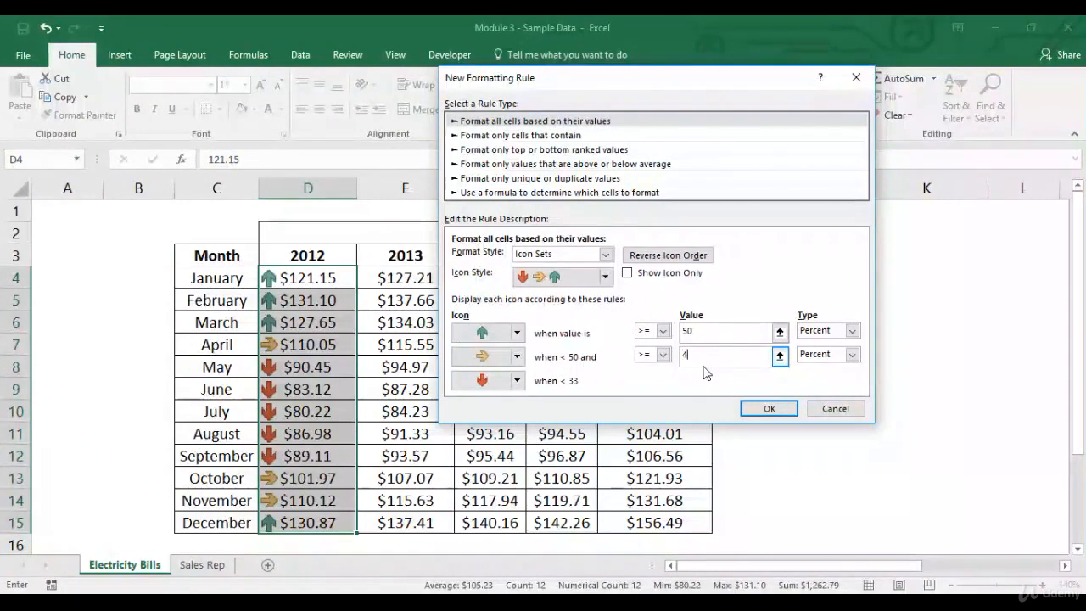
type("0")
left_click(767, 410)
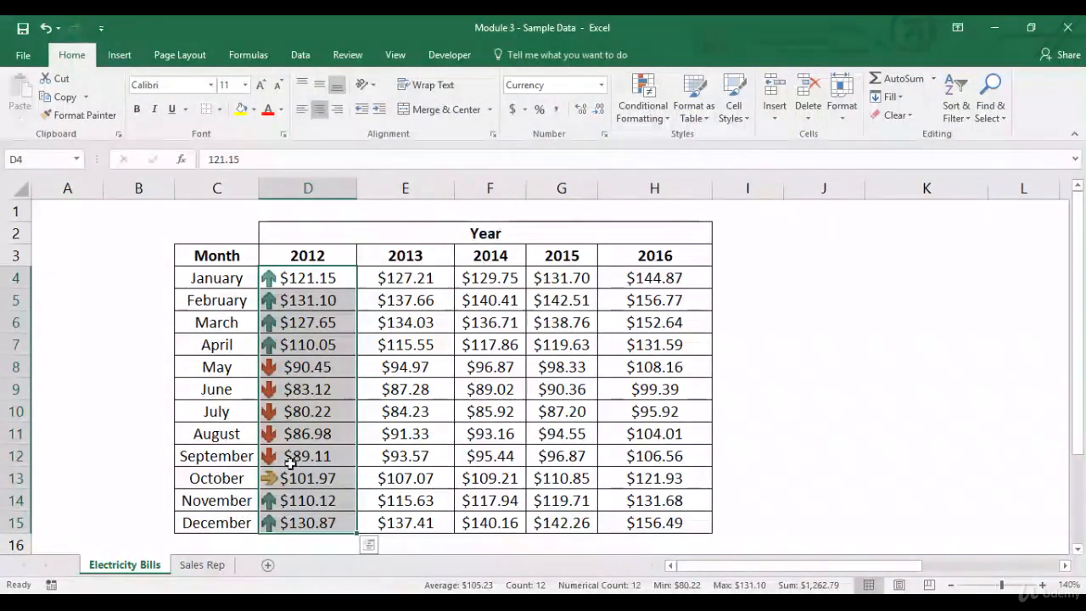
left_click(306, 484)
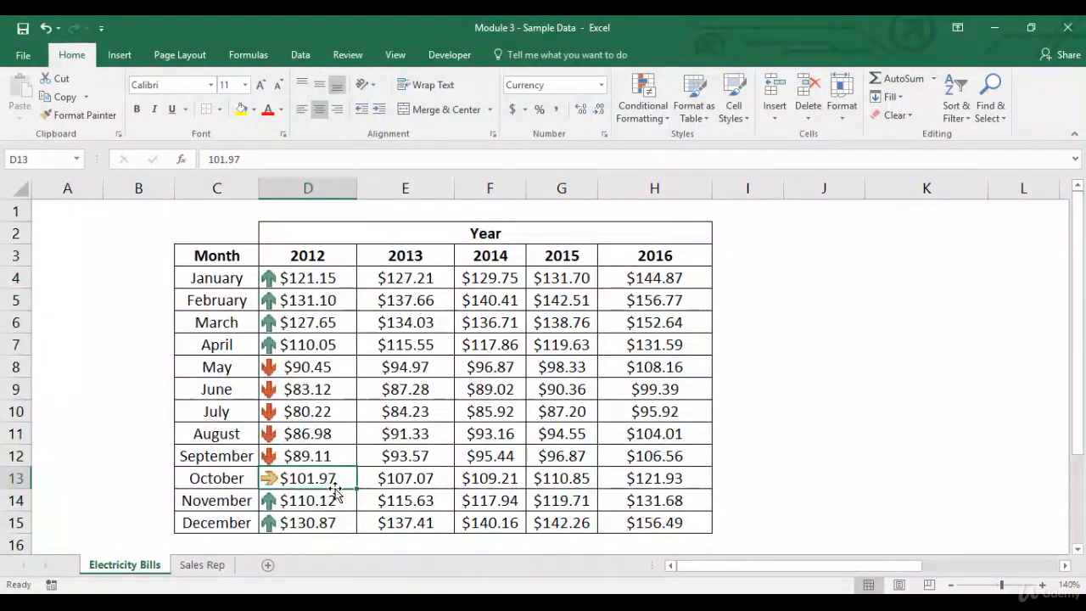
Examine the 2012 bills that carry green arrows at the start and end of the year
left_click_drag(316, 351, 322, 277)
left_click(316, 509)
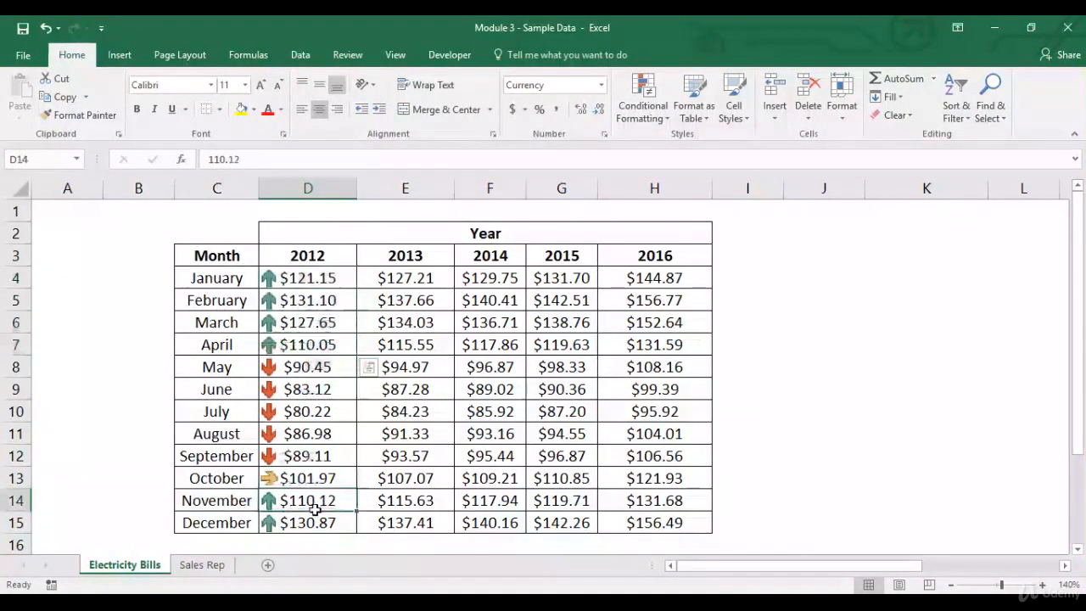
left_click(315, 516)
left_click_drag(313, 279, 316, 521)
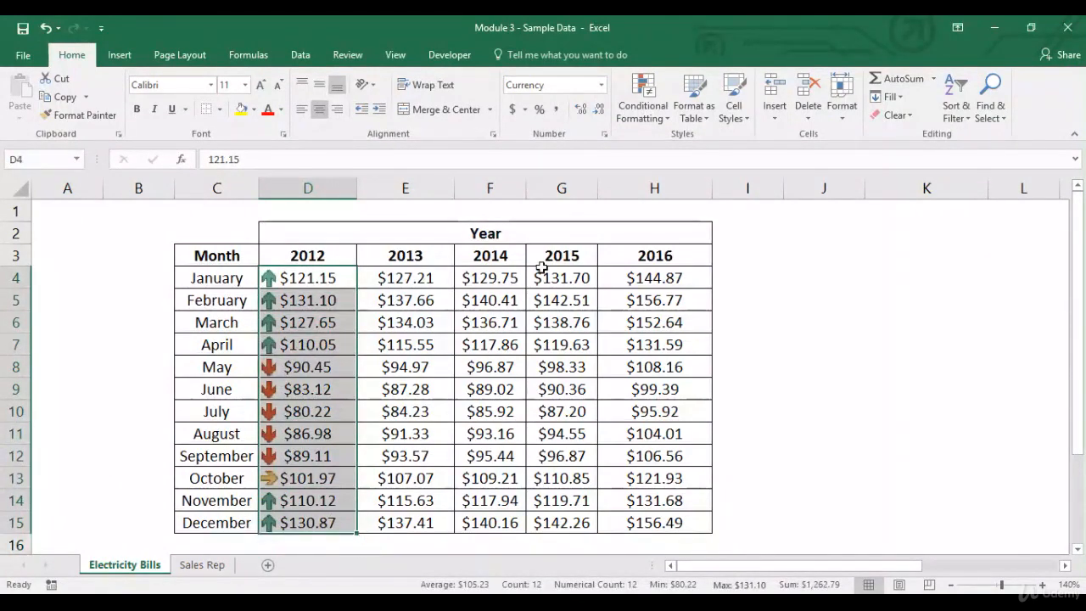
left_click(641, 123)
mouse_move(671, 142)
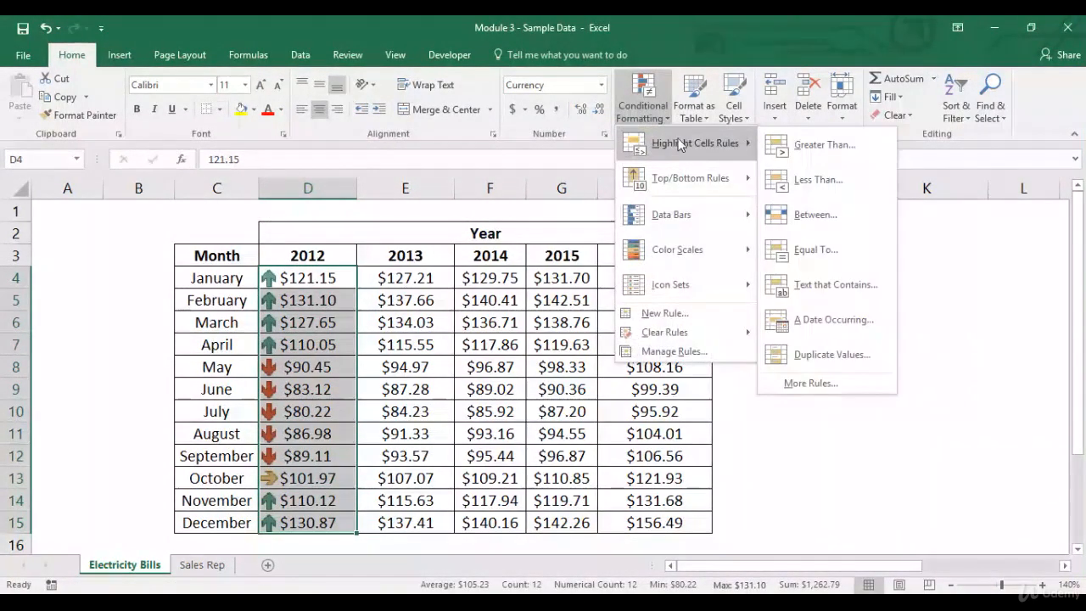
left_click(809, 383)
left_click(605, 156)
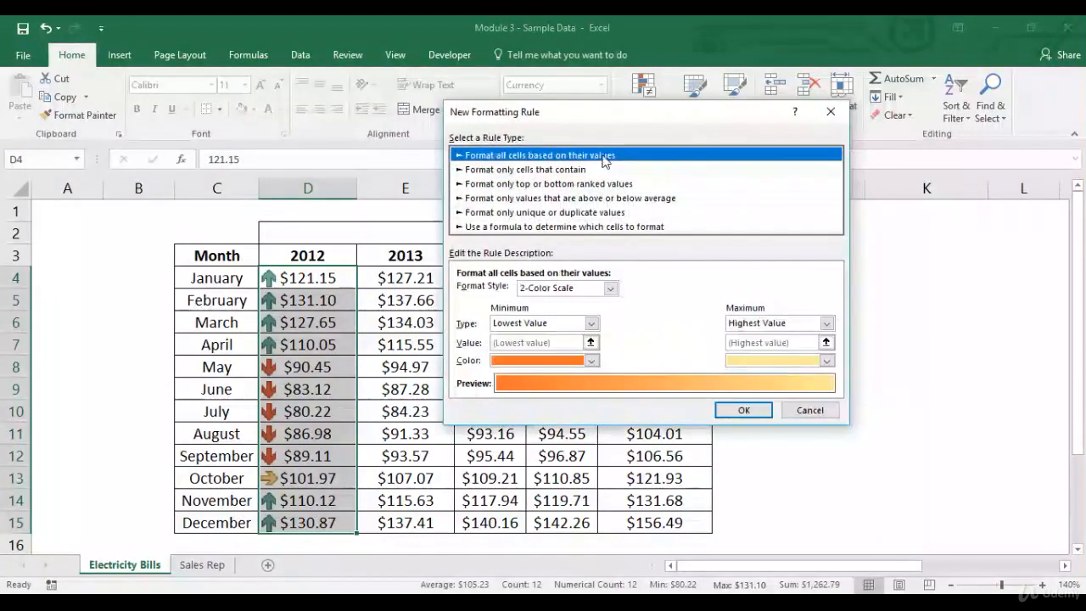
left_click(598, 295)
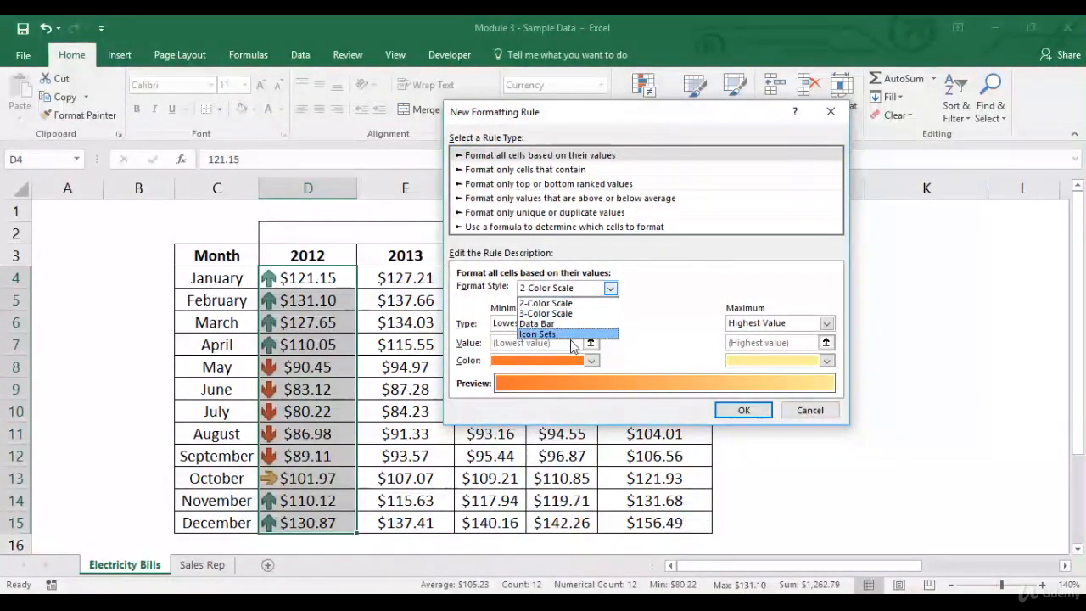
left_click(582, 340)
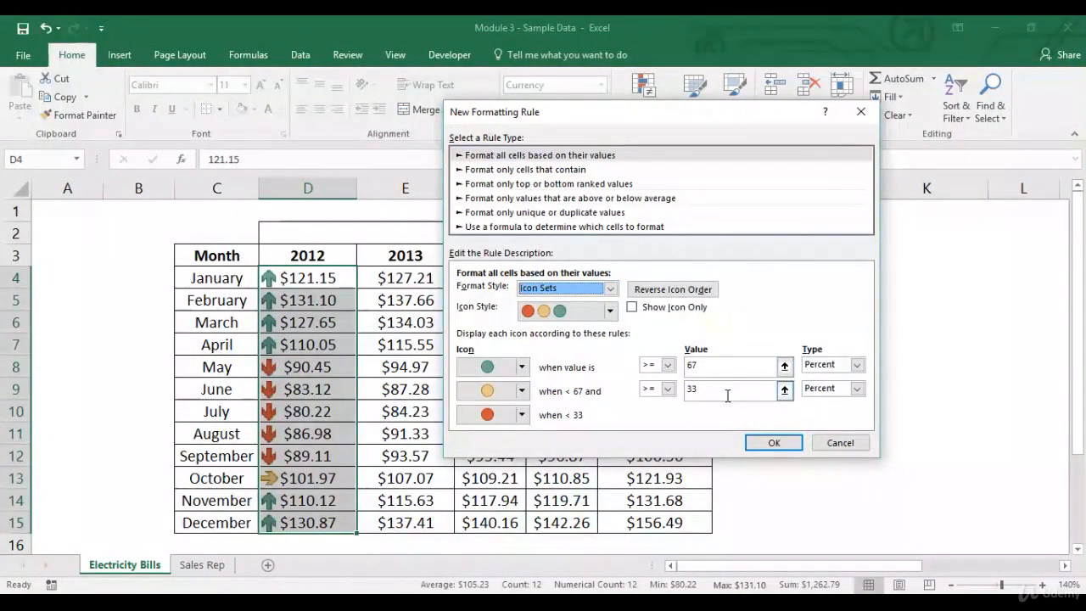
left_click(610, 312)
left_click_drag(614, 364, 612, 340)
left_click(547, 335)
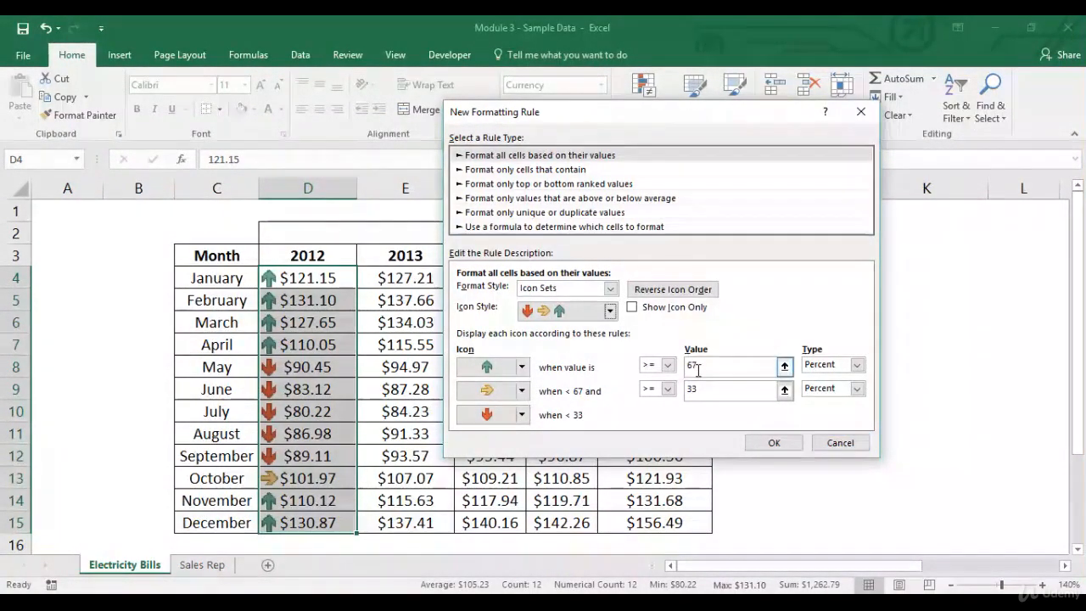
left_click(839, 442)
Calculate the highest 2012 bill in cell J4 with a MAX formula over D4:D15
left_click(783, 276)
left_click(824, 279)
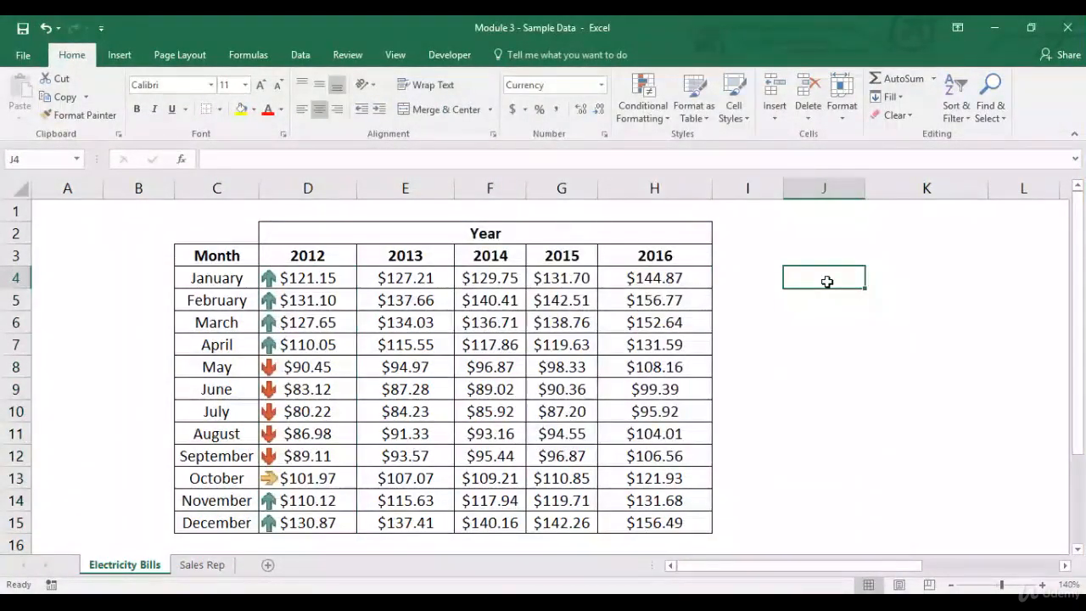
type("ma")
key("BackSpace")
key("BackSpace")
key("BackSpace")
type("=max(")
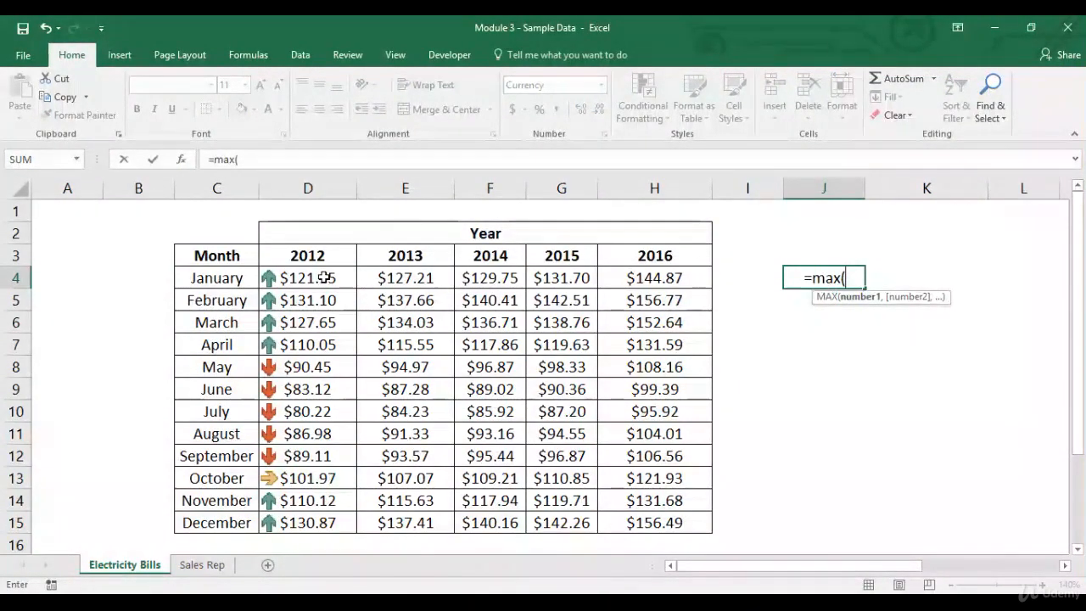
left_click_drag(328, 279, 319, 519)
type(")")
key("Return")
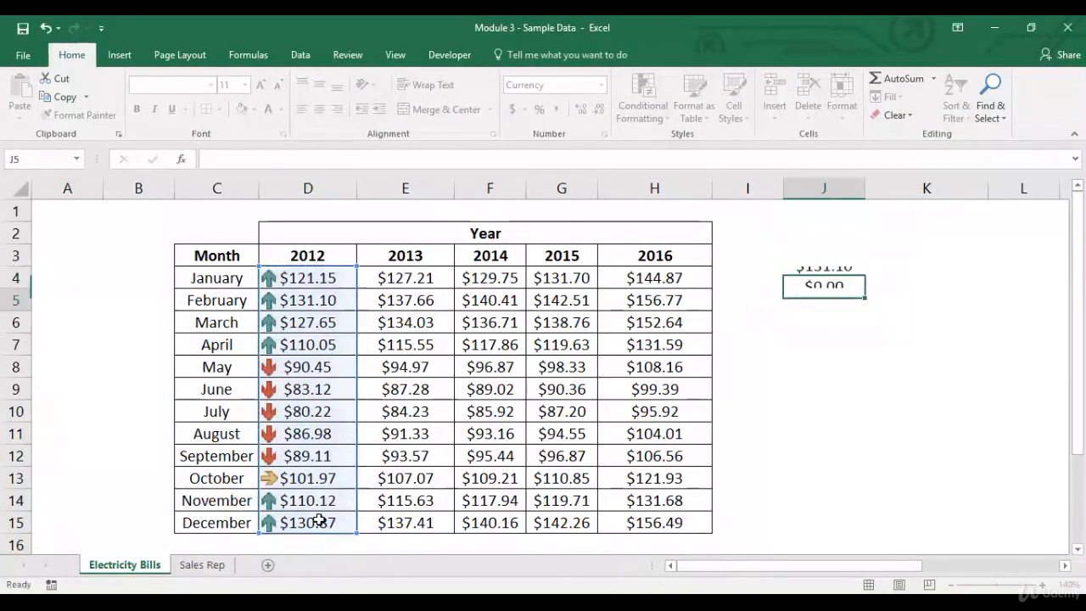
Calculate the lowest 2012 bill in cell J5 with a MIN formula over D4:D15
type("=min(")
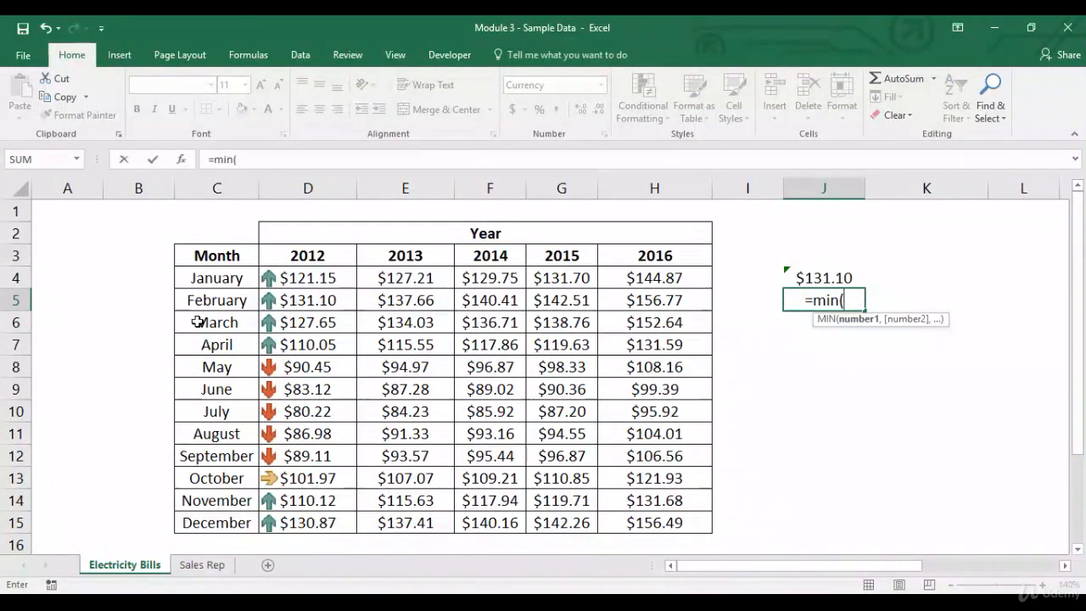
left_click(341, 274)
left_click_drag(330, 303, 308, 512)
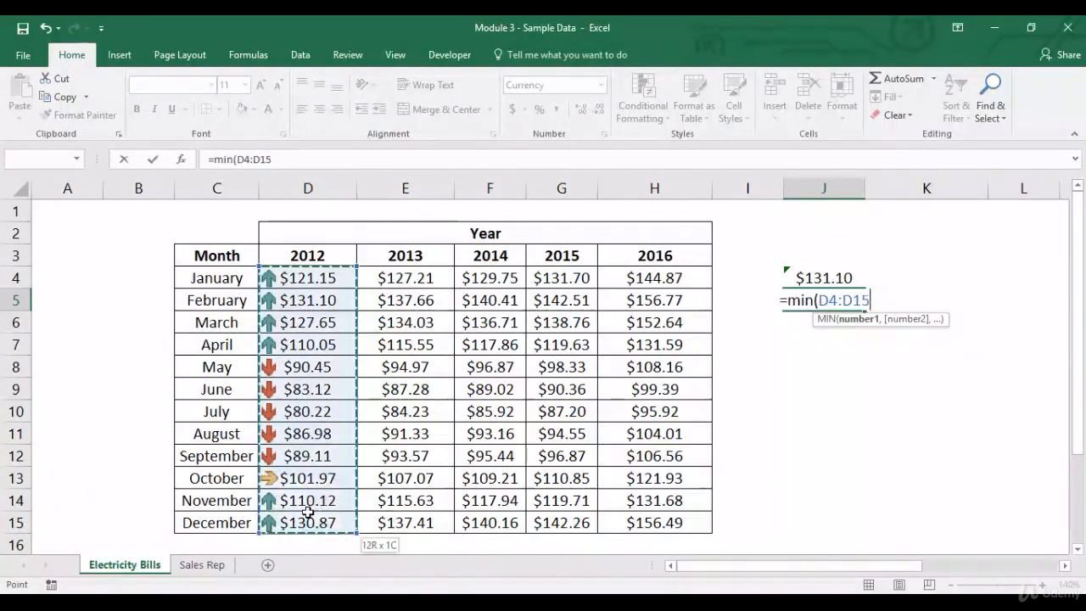
type(")")
key("Return")
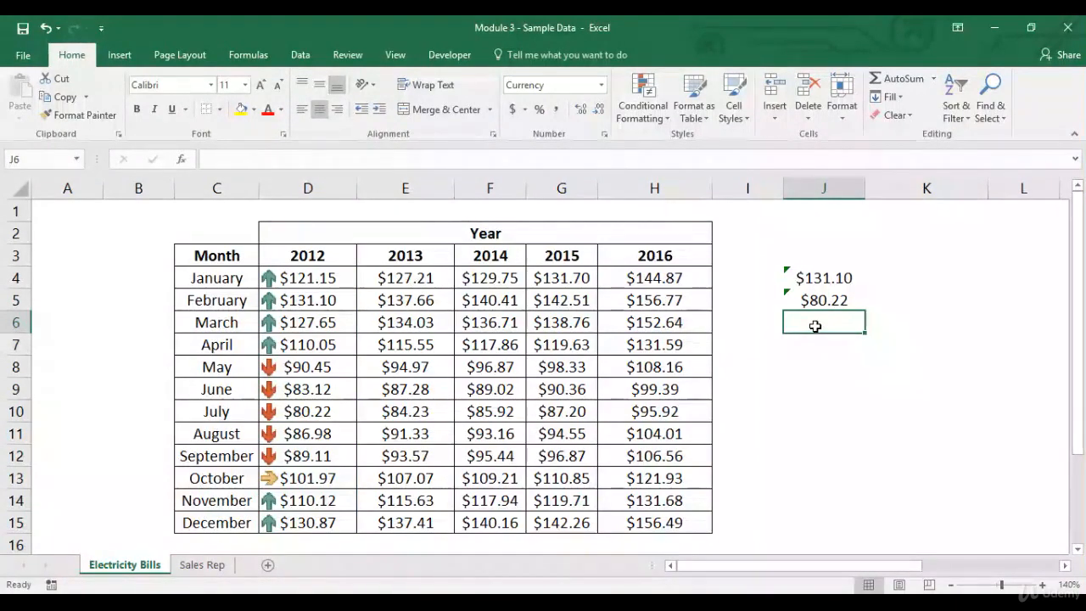
Enter the labels "67 percent" in cell I6 and "33 percent" in cell I7
key("Left")
type("6")
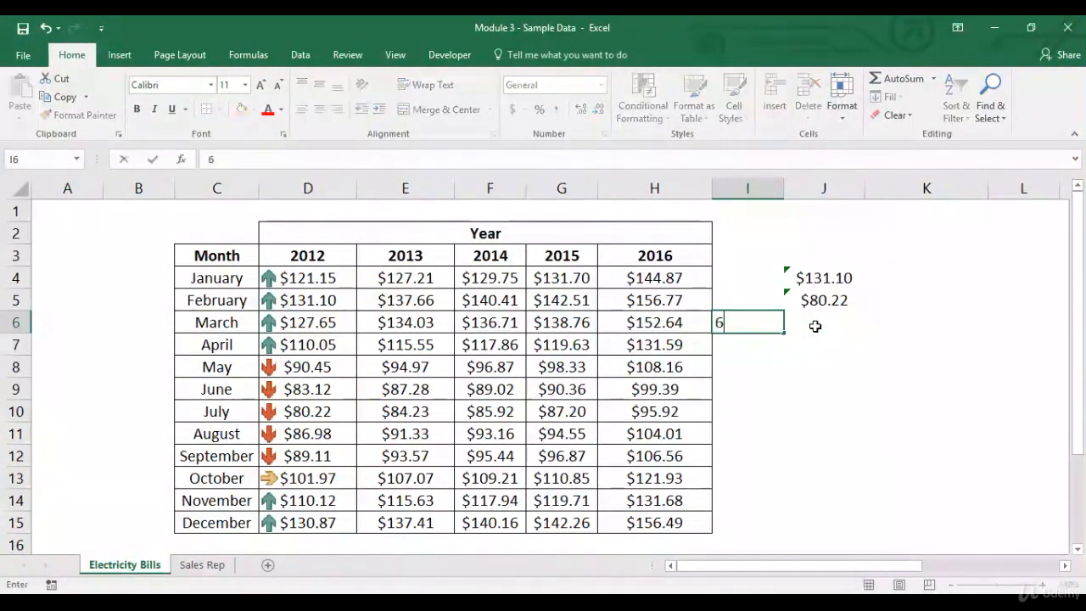
type("7 percent")
key("Return")
type("33 per")
key("BackSpace")
type("ercent")
key("Right")
Calculate the 67 percent threshold in cell J6 with the formula =J5+(J4-J5)*.67
key("Up")
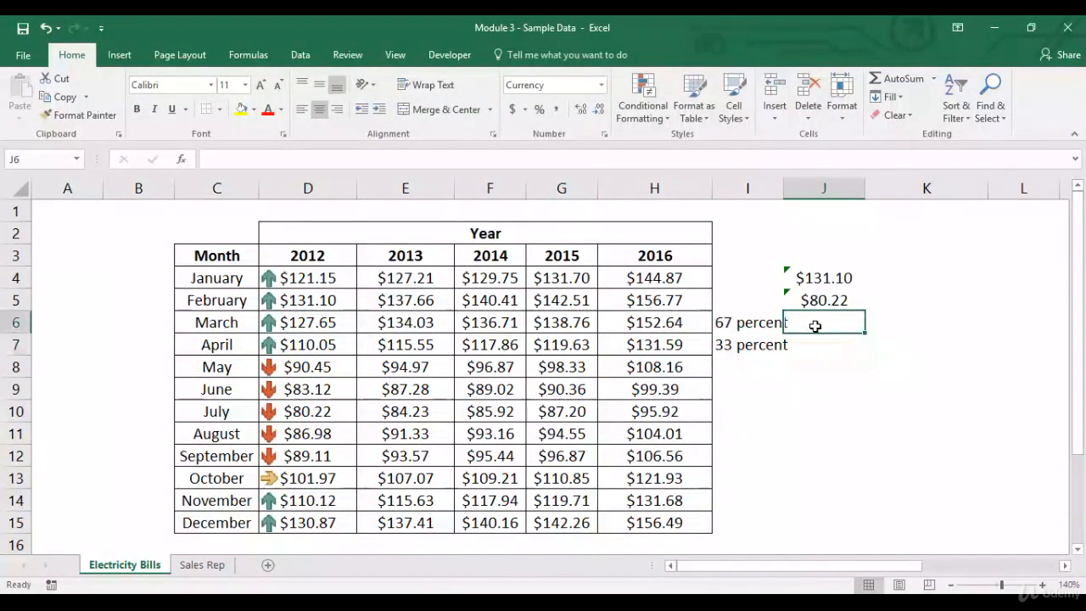
type("=")
key("Up")
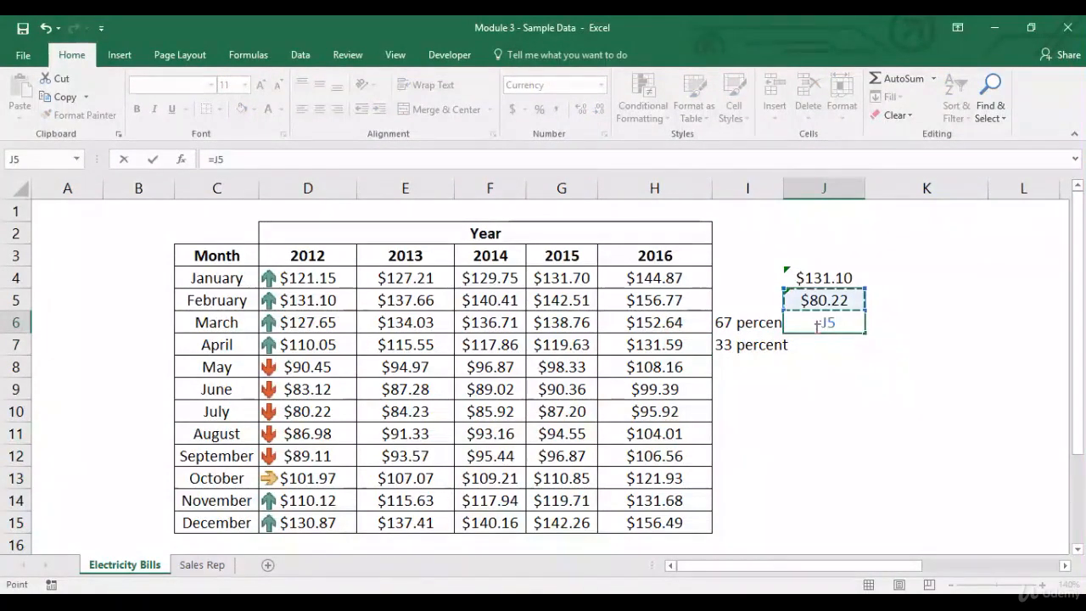
type("+(")
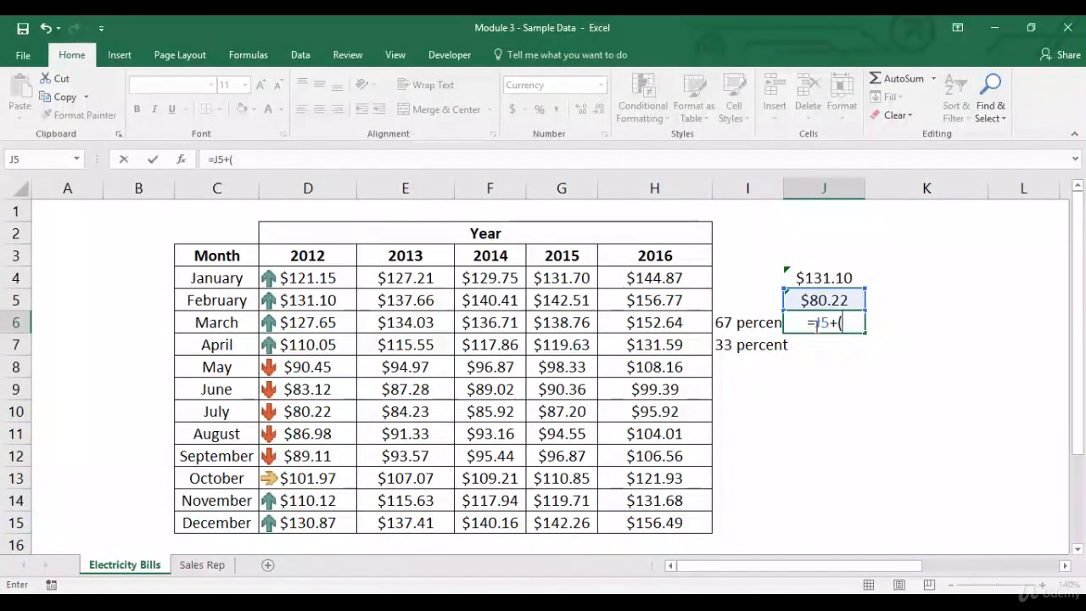
key("Up")
key("Up")
type("-")
key("Up")
type(")*.67")
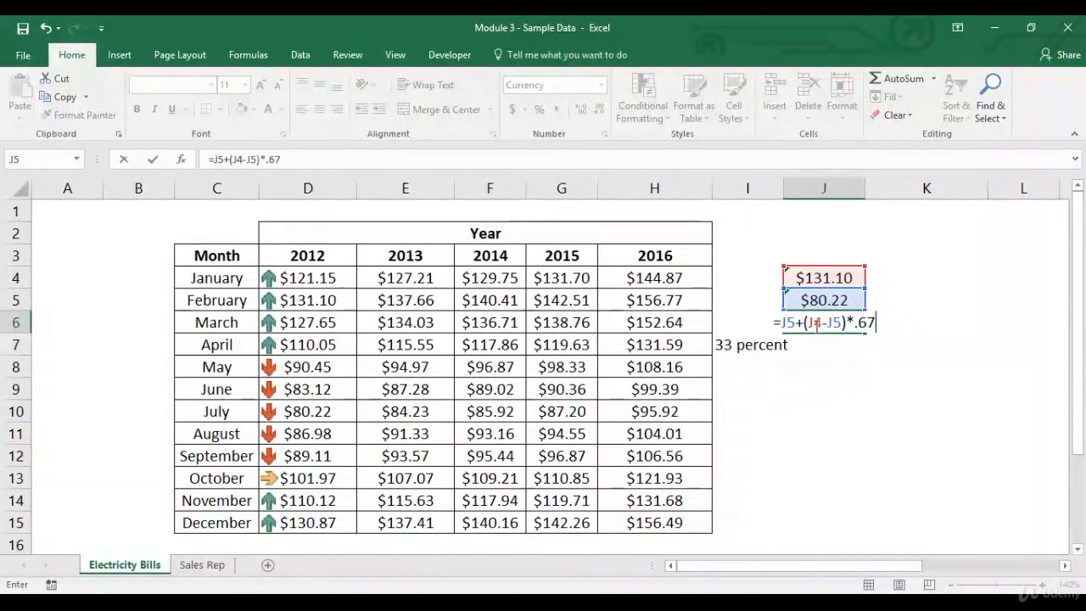
key("Return")
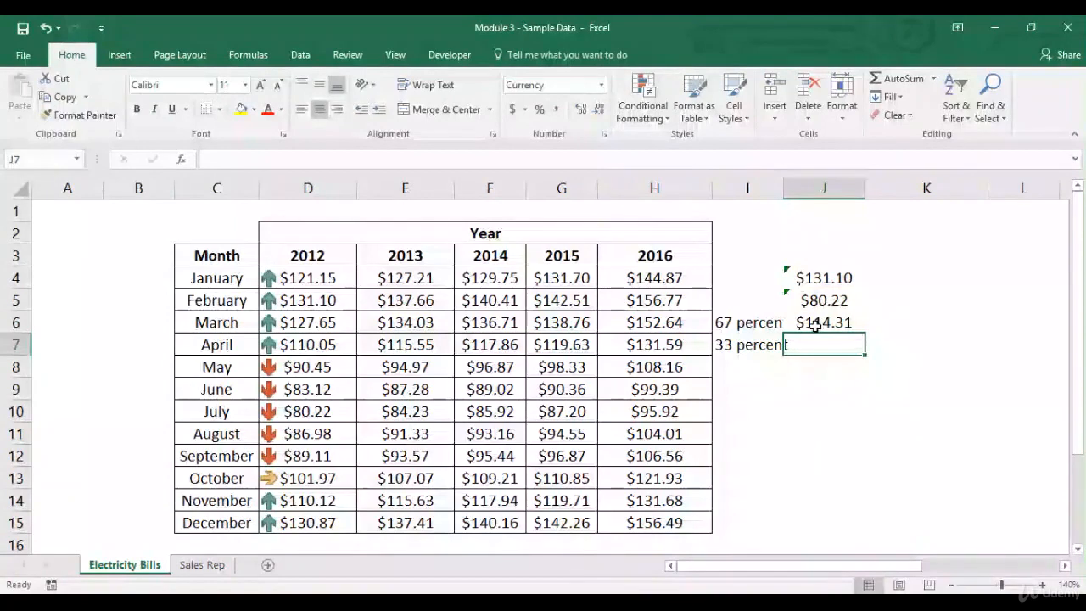
Calculate the 33 percent threshold in cell J7 with the formula =J5+(J4-J5)*.33
type("=")
key("Up")
key("Up")
type("+")
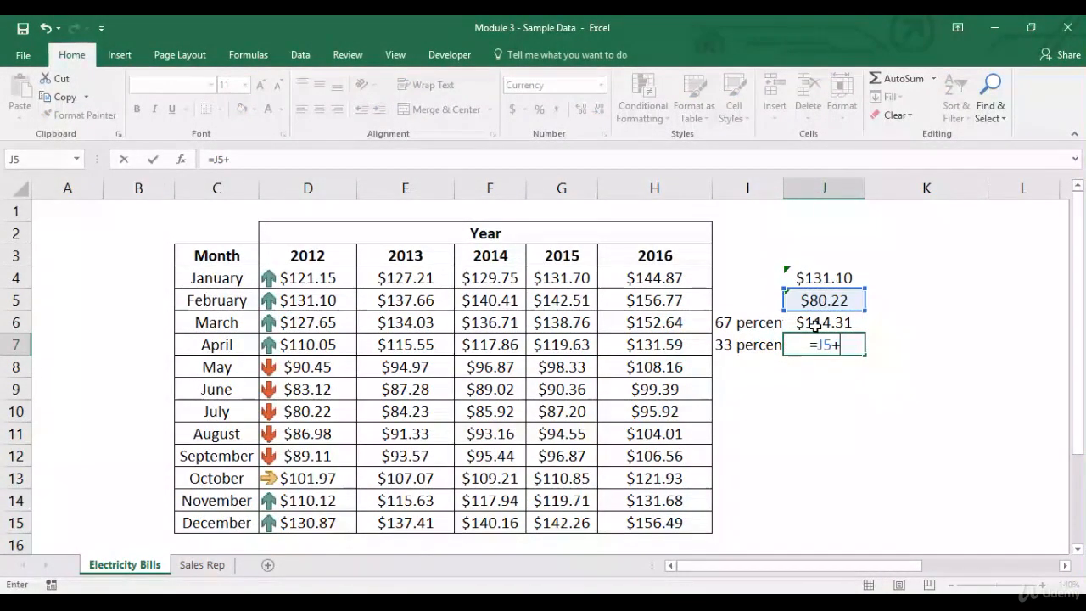
type("(")
key("Up")
key("Up")
key("Up")
type("-")
key("Up")
key("Up")
type(")*.33")
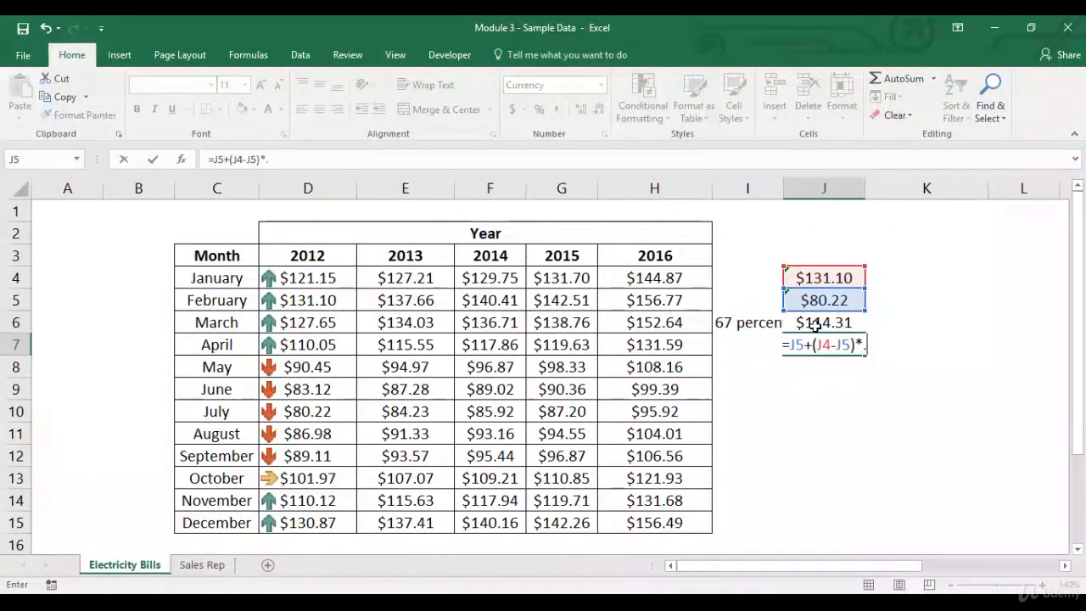
key("Return")
key("Up")
key("Up")
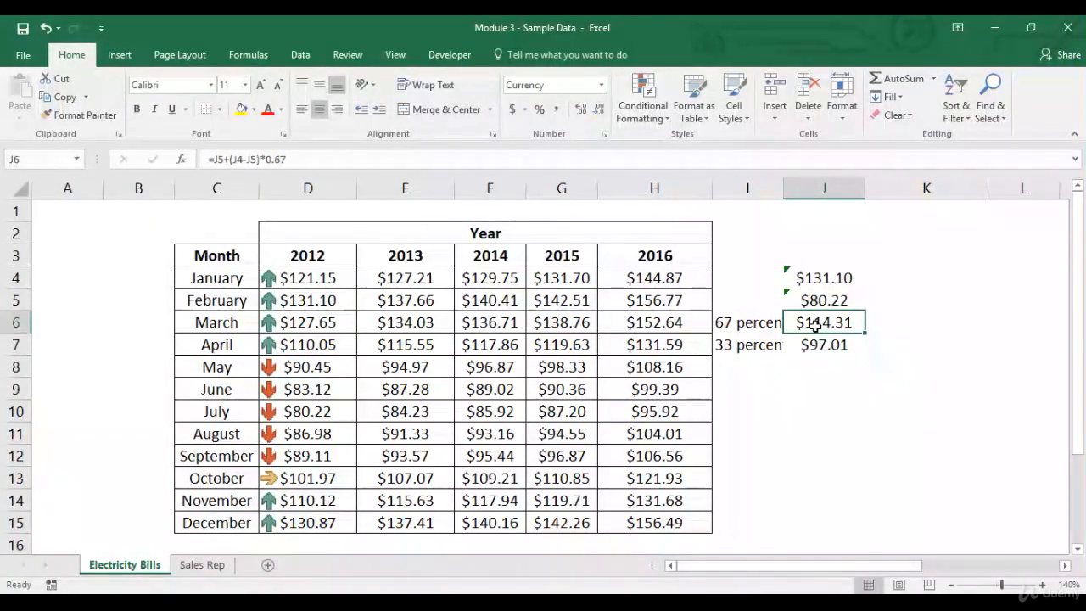
Clear the conditional formatting rules from the 2012 bills in D4:D15
left_click_drag(311, 286, 311, 518)
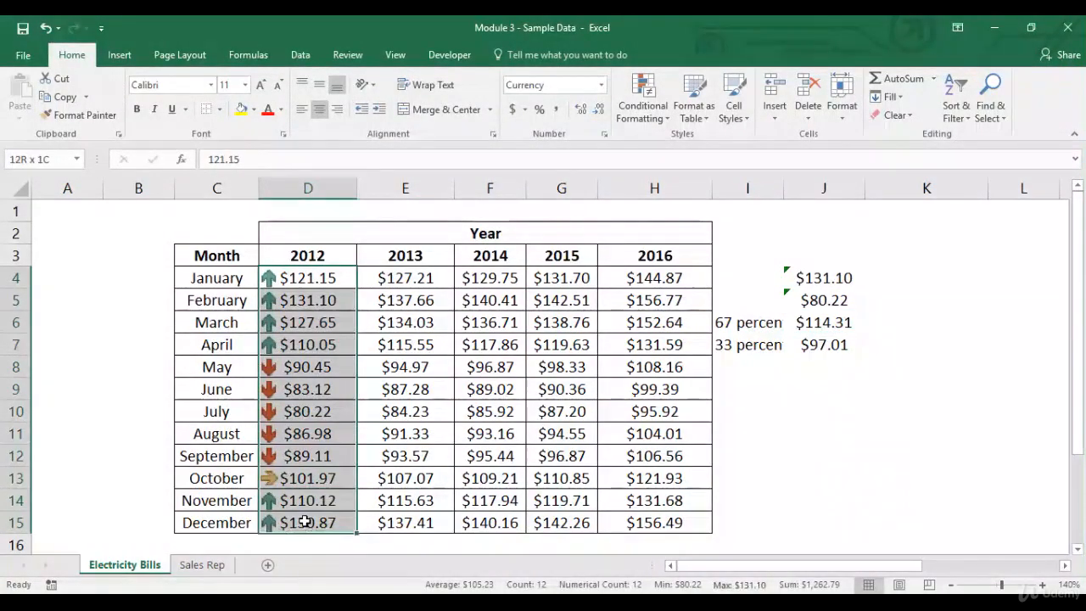
left_click(668, 124)
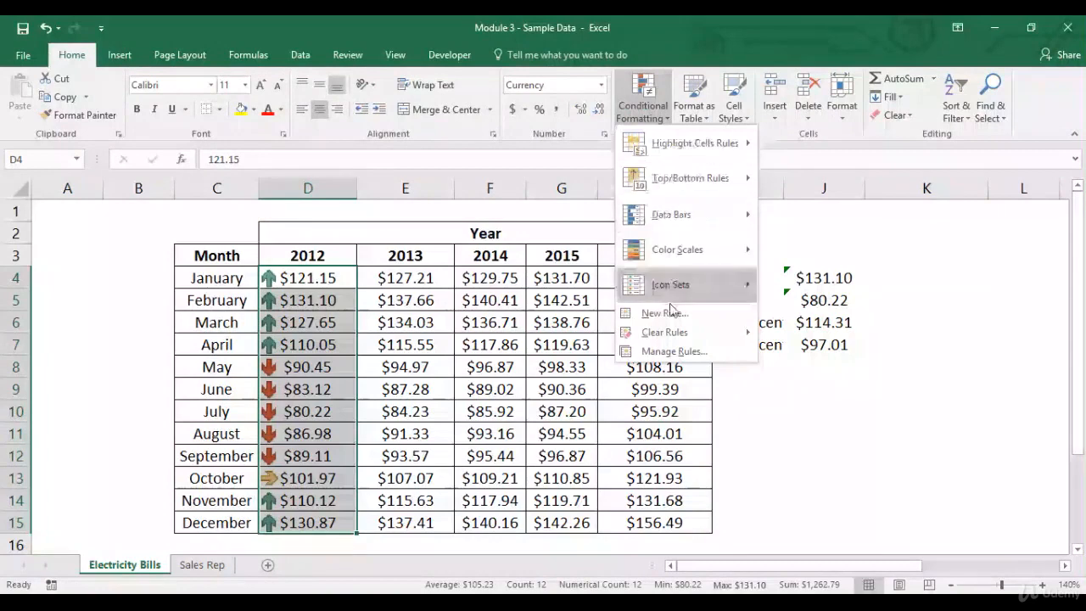
mouse_move(730, 332)
left_click(841, 334)
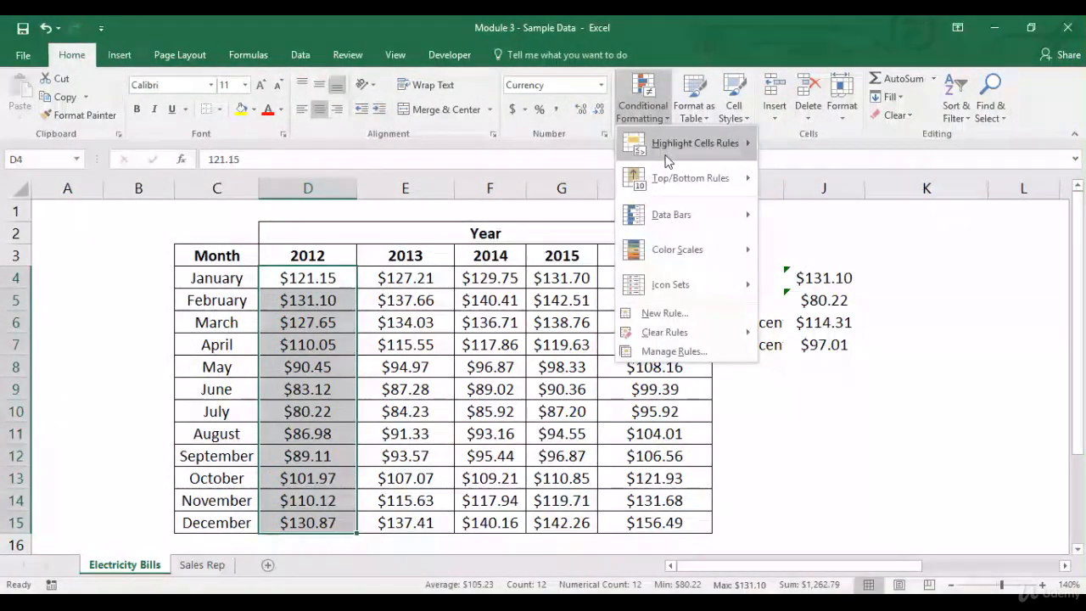
Apply a value-based Icon Sets rule to D4:D15 using 3 Arrows (Colored) with thresholds of 67 and 33 percent
mouse_move(692, 144)
left_click(797, 383)
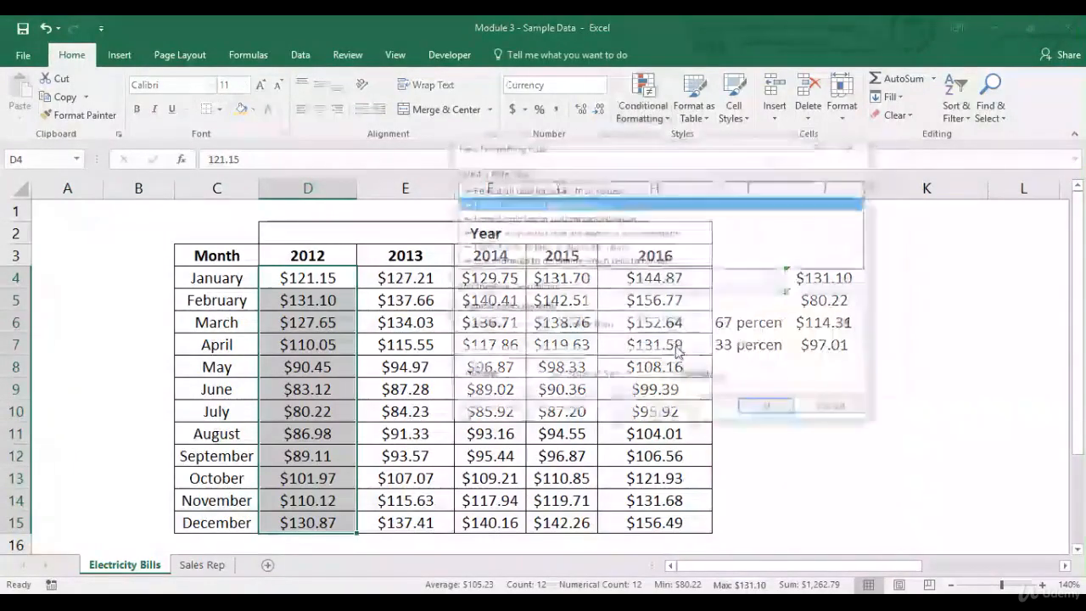
left_click(608, 188)
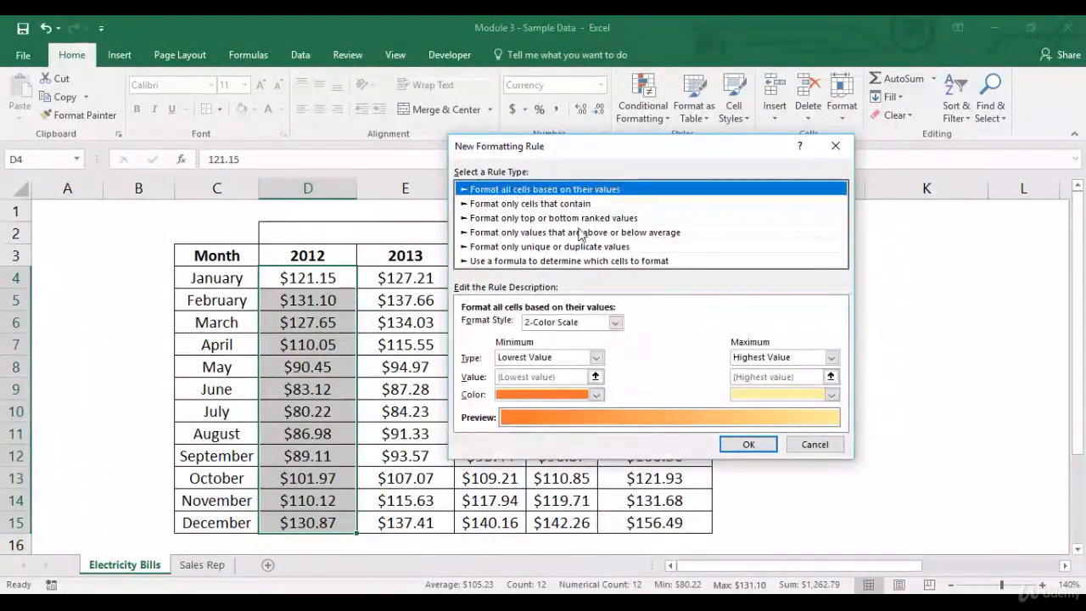
left_click(616, 322)
left_click(581, 369)
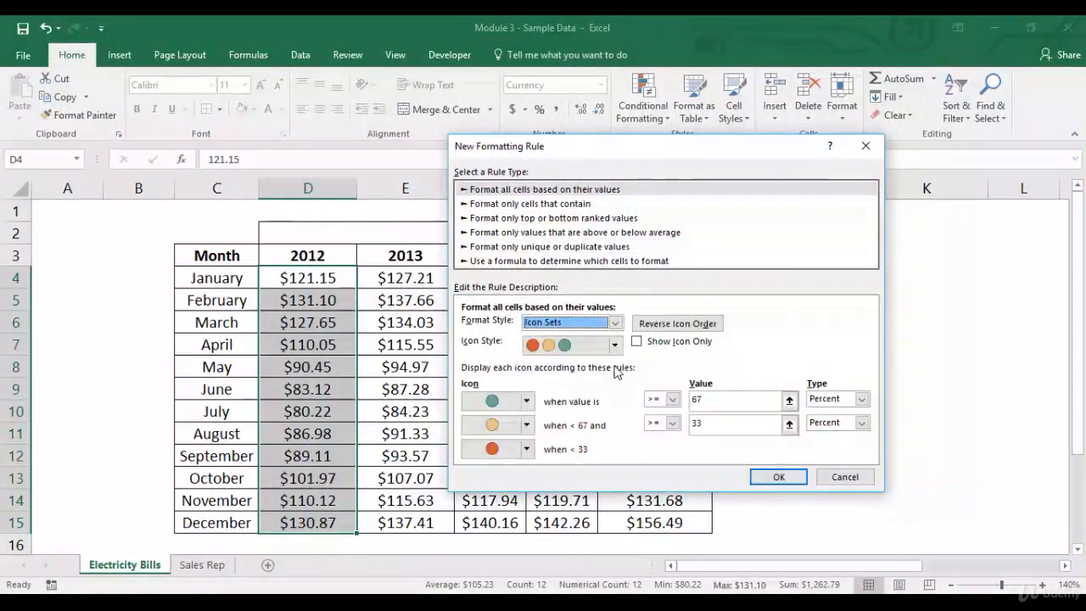
left_click(615, 344)
scroll(616, 414, "up", 3)
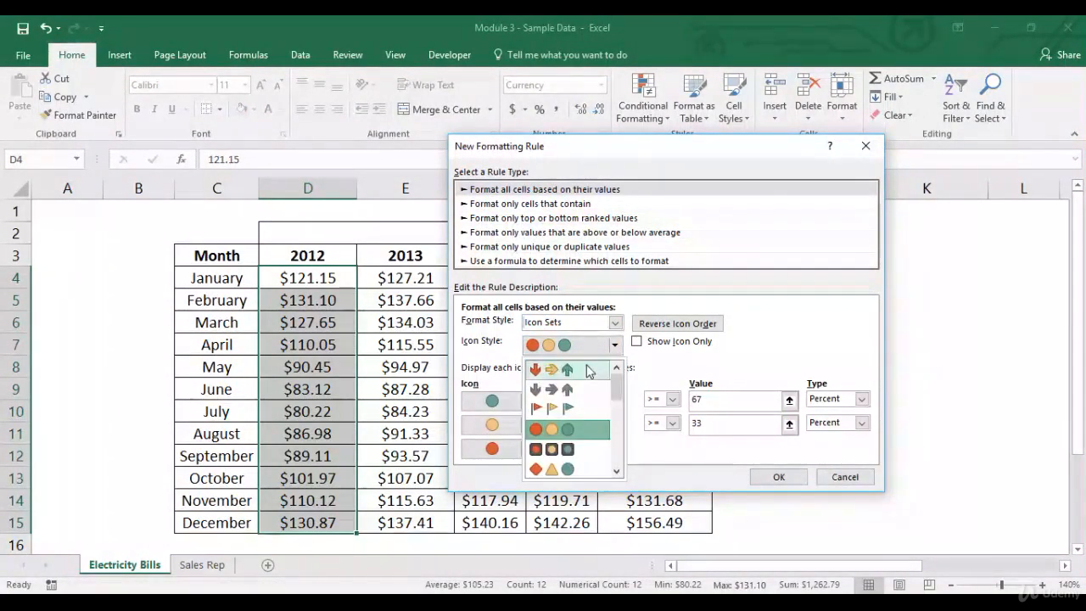
left_click(560, 370)
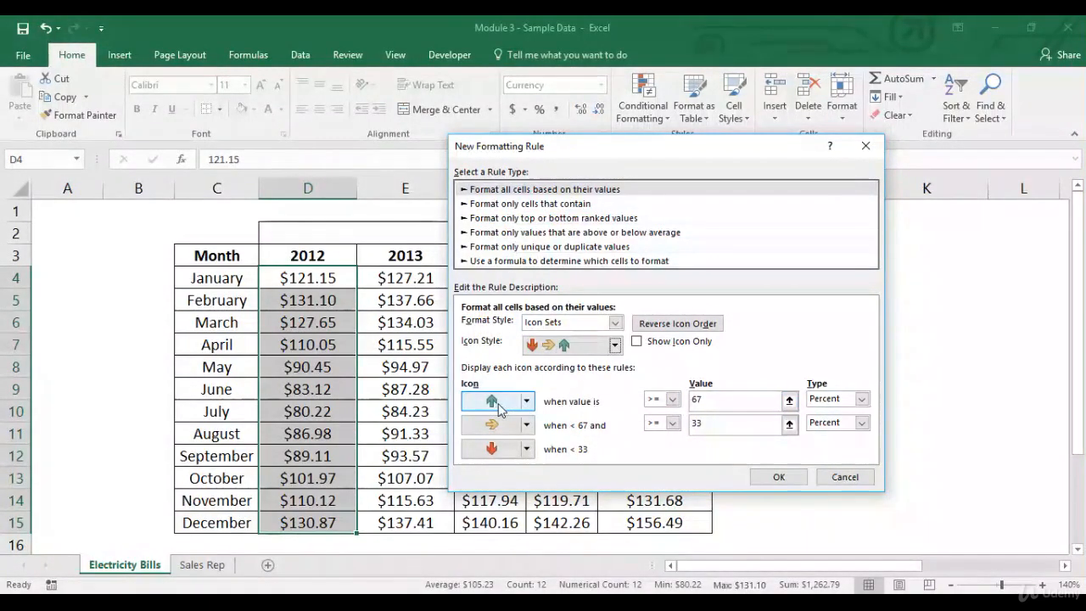
left_click(707, 421)
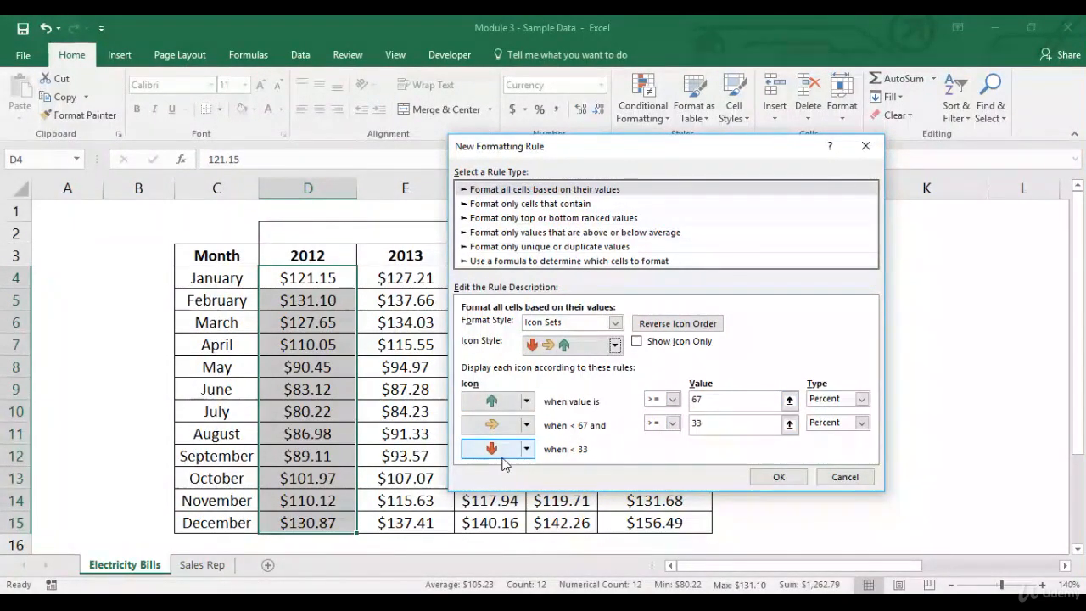
left_click(775, 478)
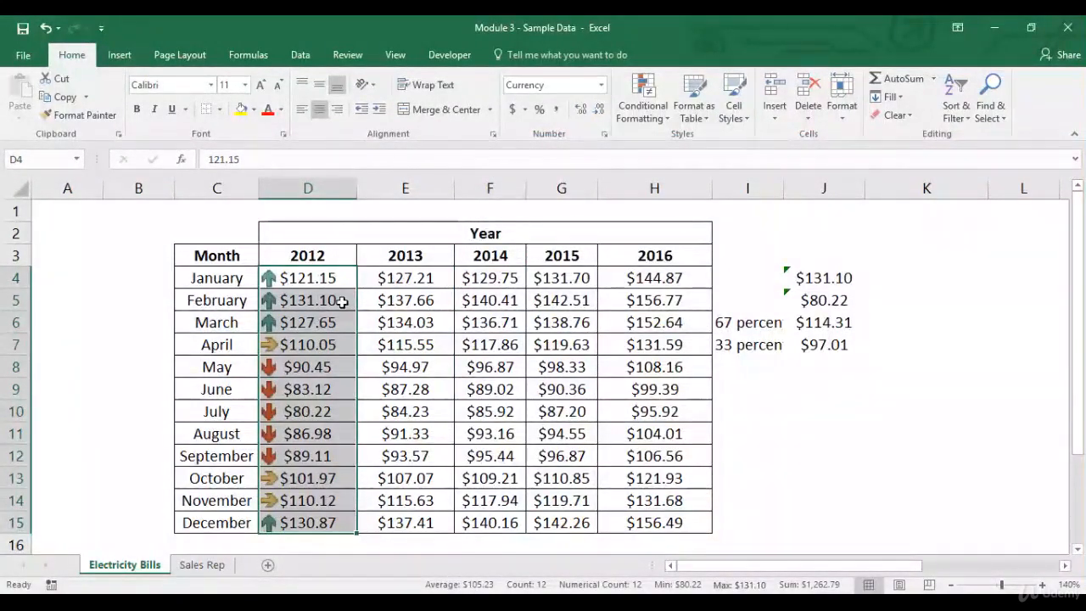
Compare the green-arrow bills for January to March and December with the 67 percent threshold in J6
left_click(822, 326)
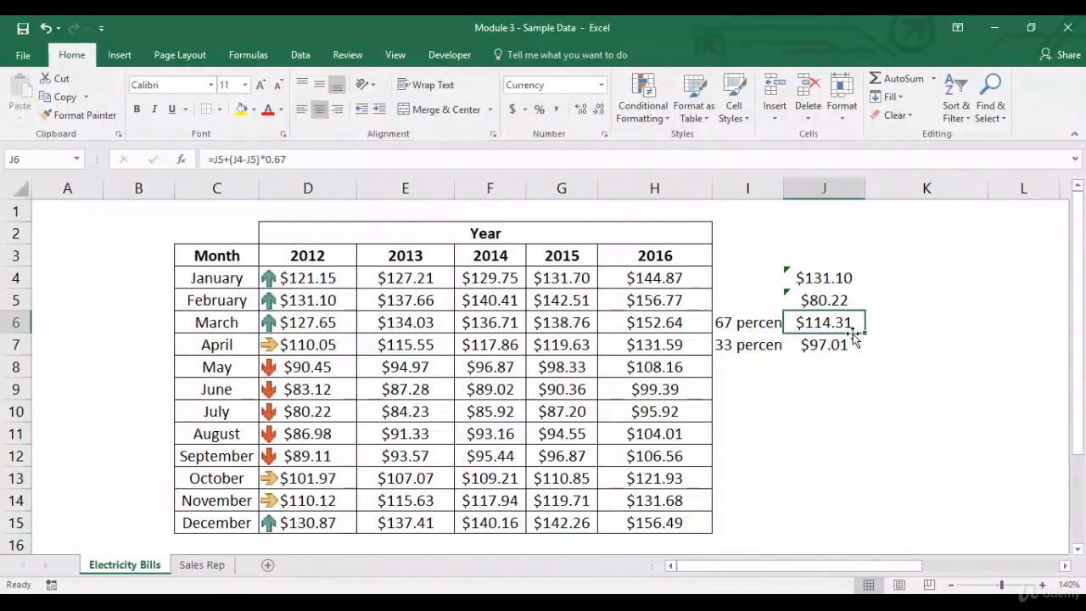
left_click_drag(303, 325, 308, 280)
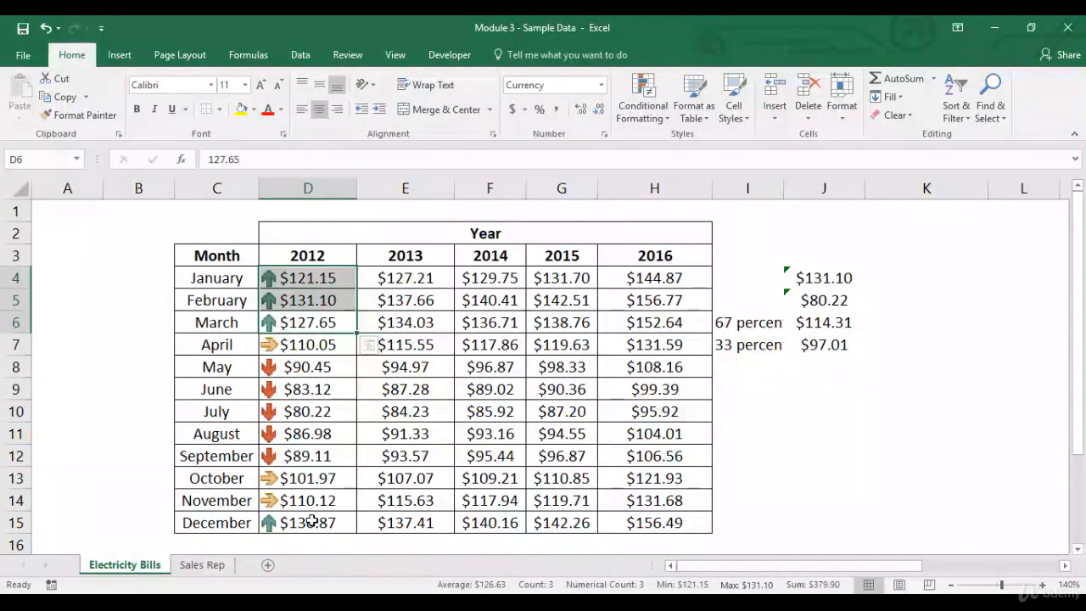
left_click(312, 521, "ctrl")
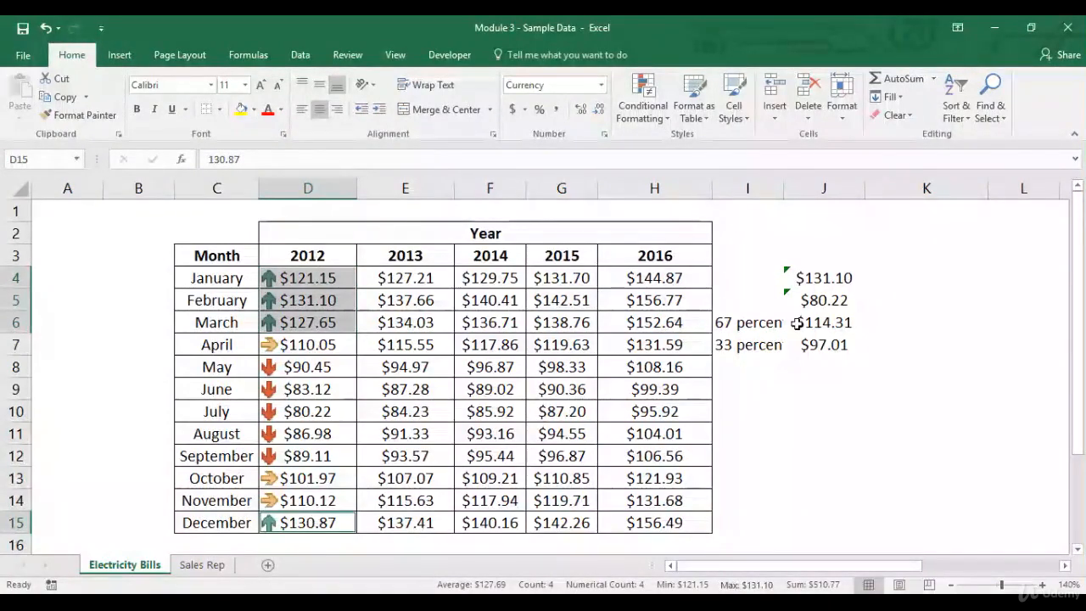
Compare the yellow-arrow bills for April, October and November with both thresholds in J6:J7, and the May to September bills with J7
left_click_drag(831, 328, 831, 346)
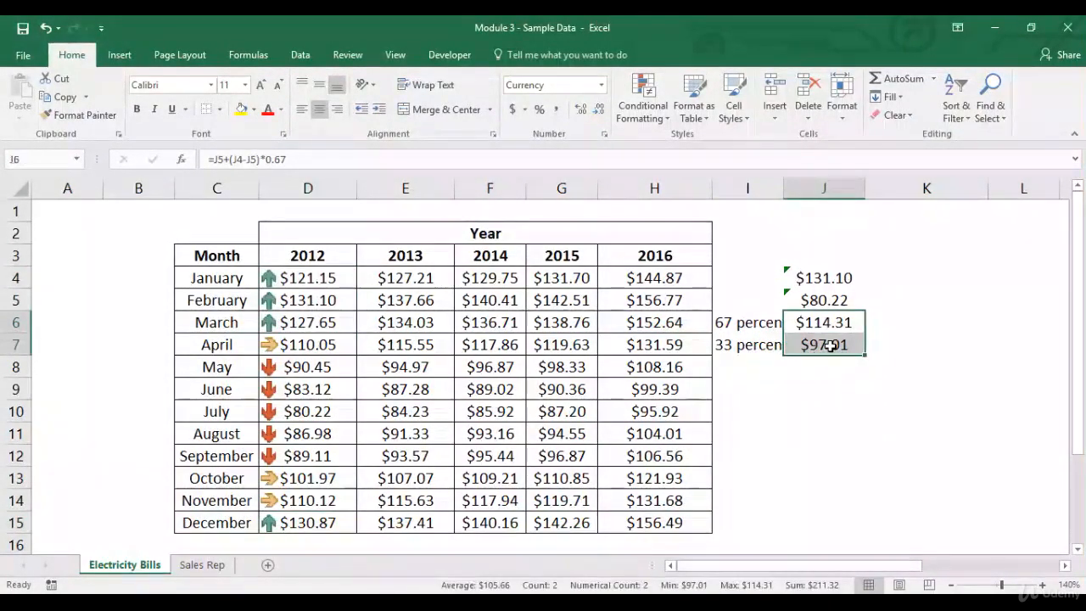
left_click(338, 347, "ctrl")
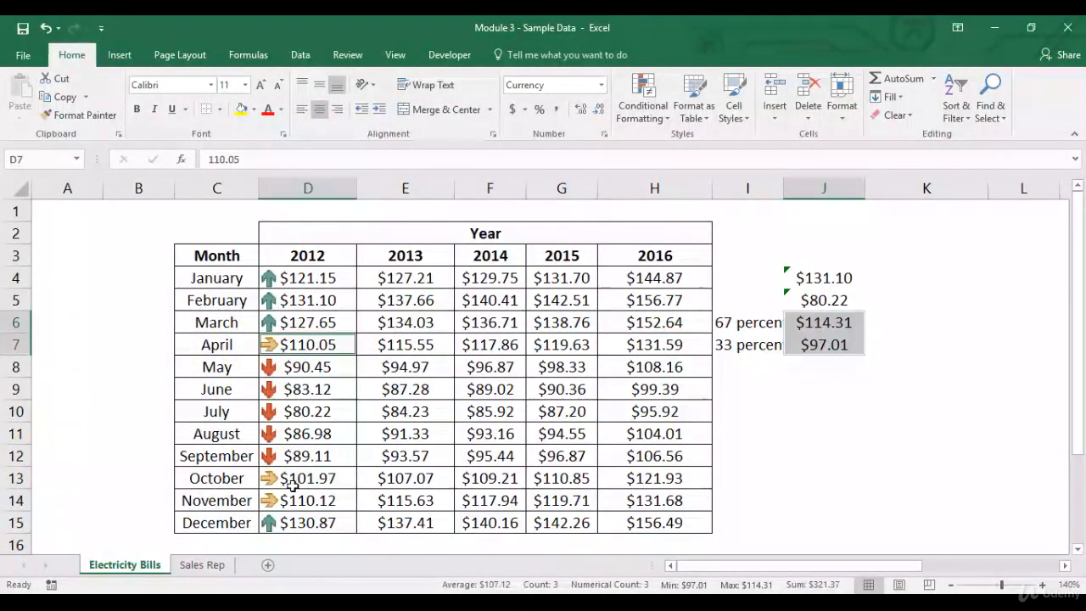
left_click(312, 484, "ctrl")
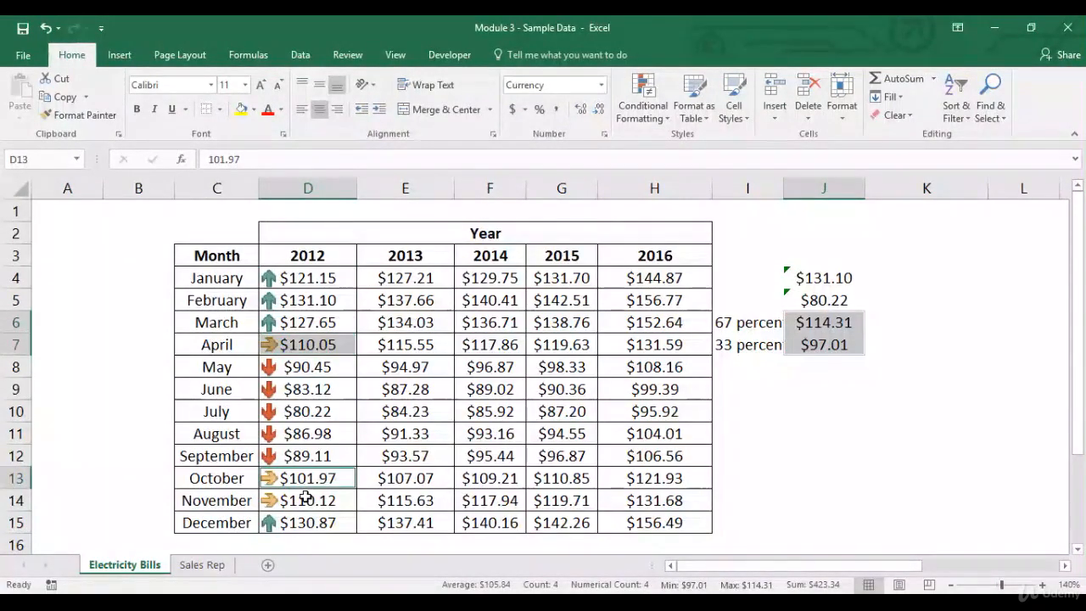
left_click(306, 495, "ctrl")
left_click(835, 345)
left_click_drag(340, 370, 339, 456)
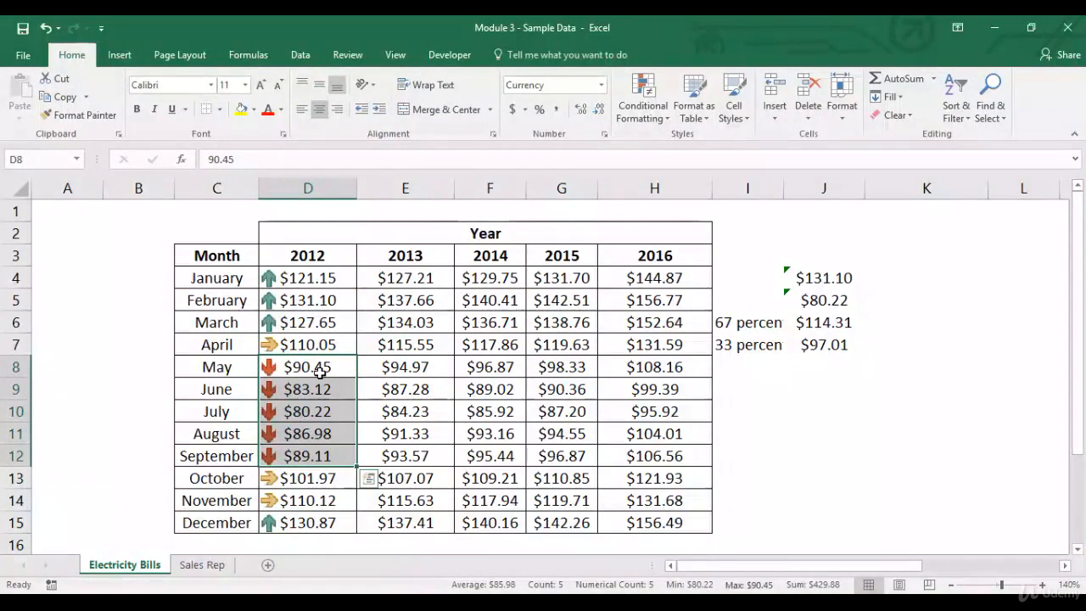
Write the general threshold formula as the text note "min + (max-min)*%" in cell J10 and relate it to the percent labels in I6:I7
left_click(808, 406)
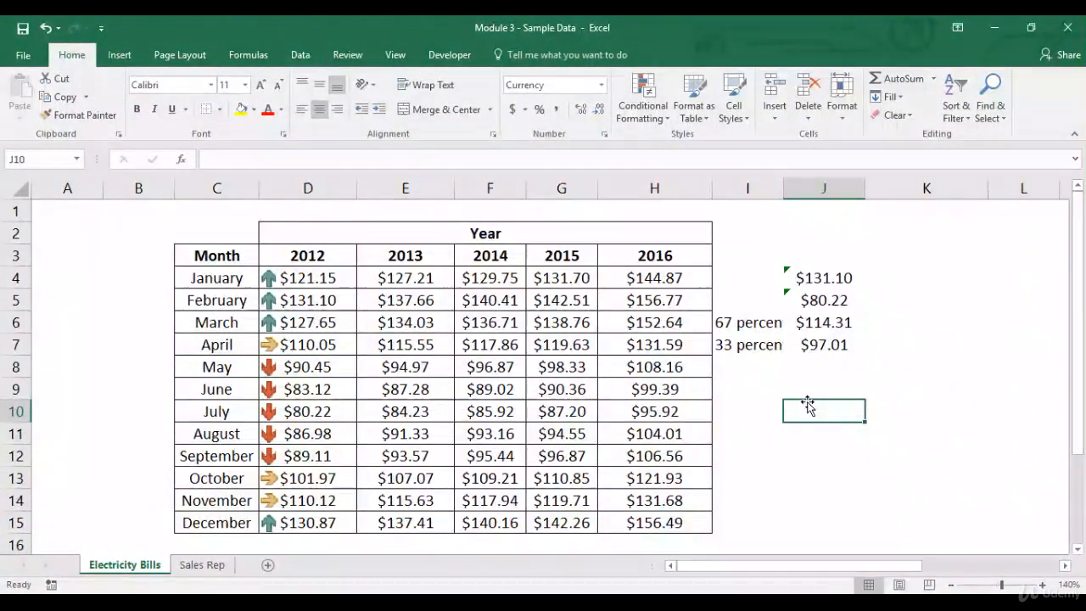
type("min")
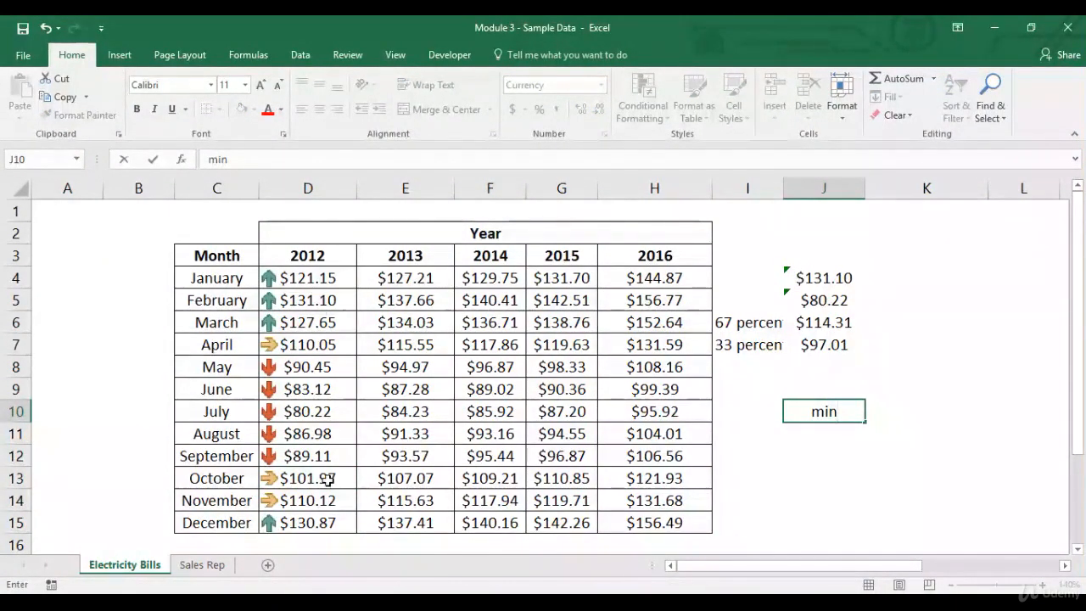
type(" +")
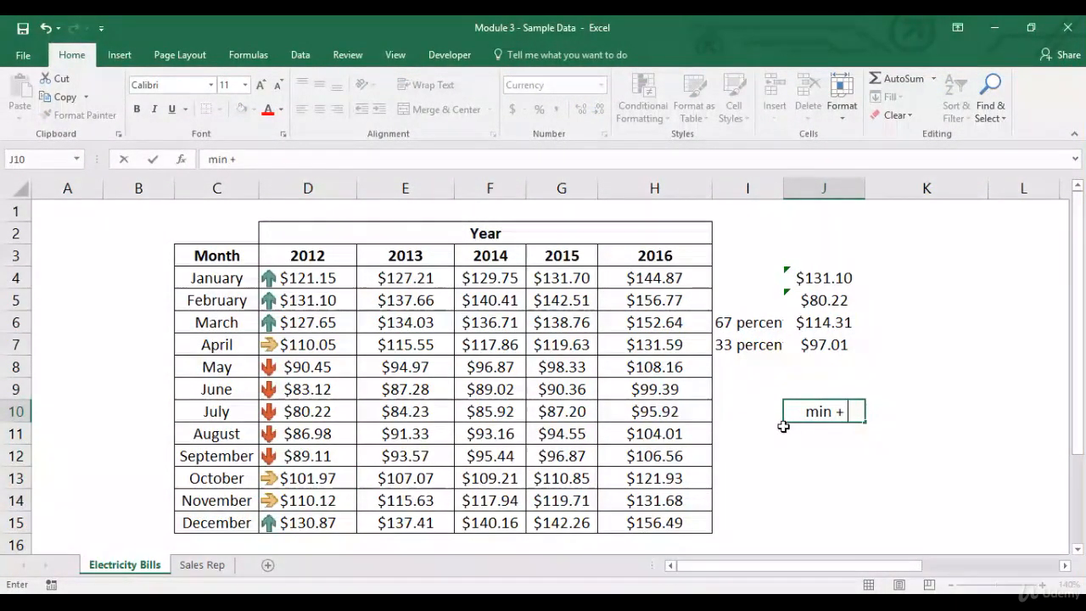
type(" (max-min)*")
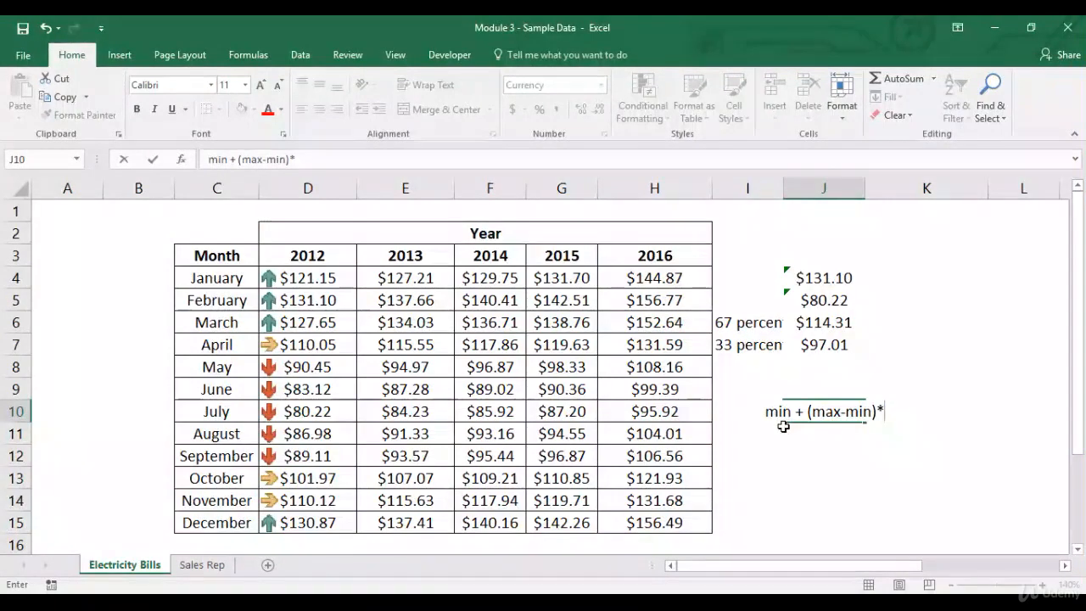
type("%")
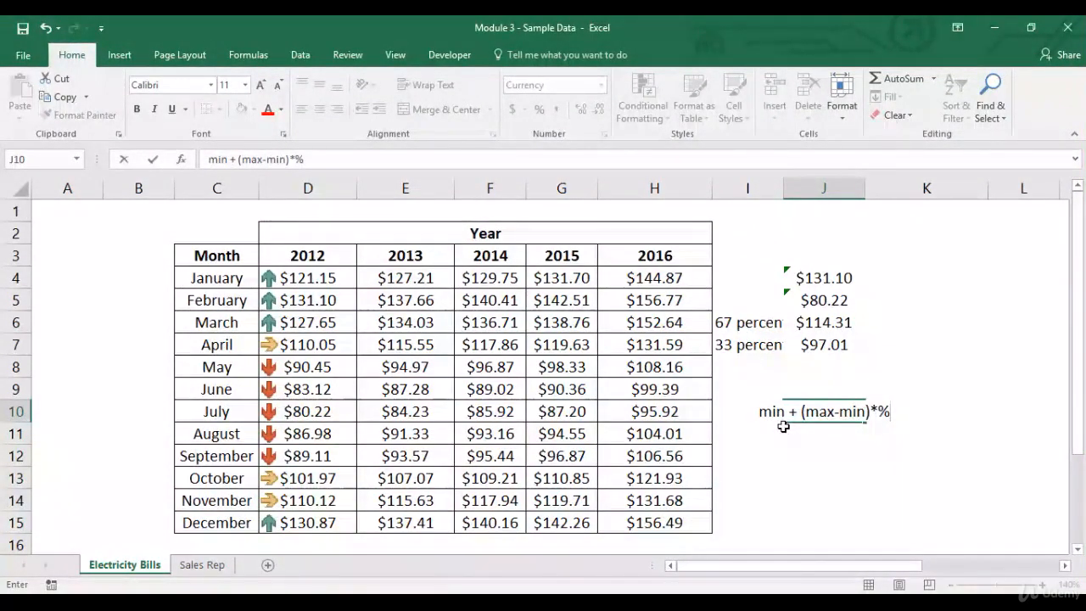
key("Return")
key("Up")
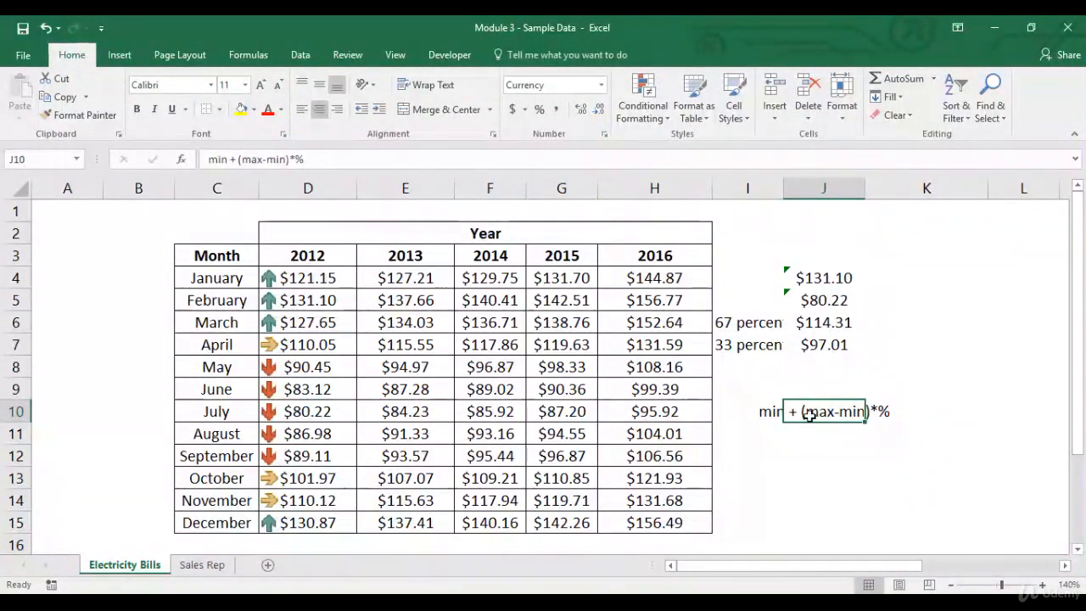
left_click(721, 327)
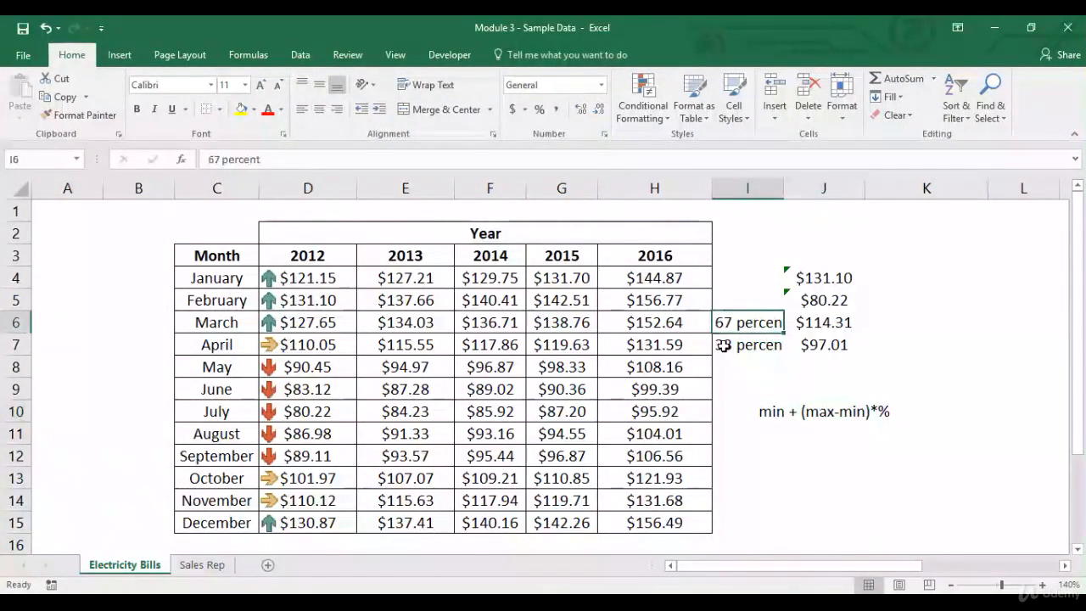
left_click(719, 348)
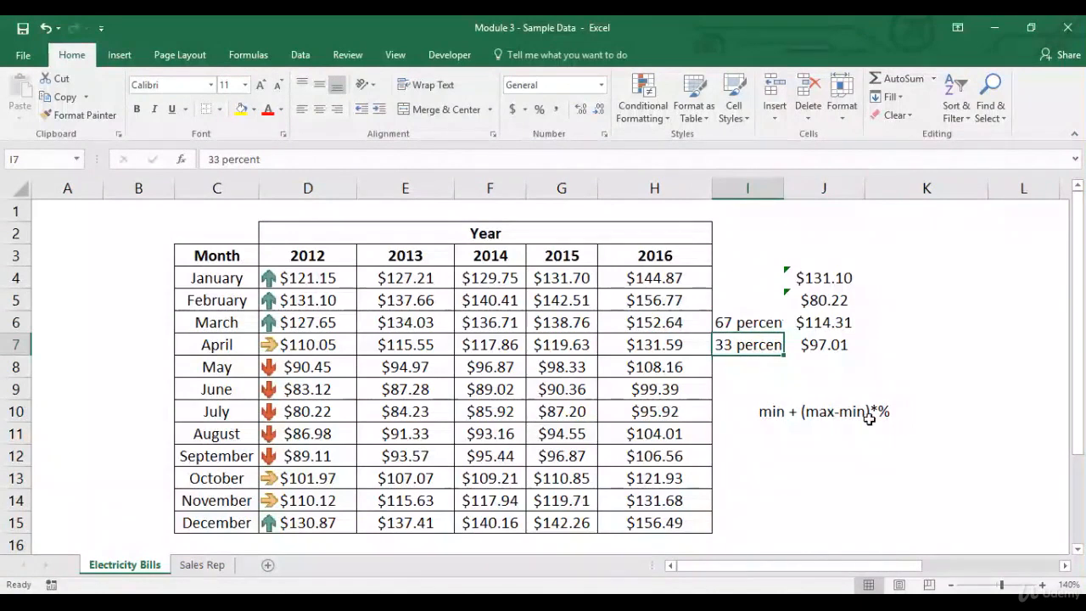
left_click(778, 413)
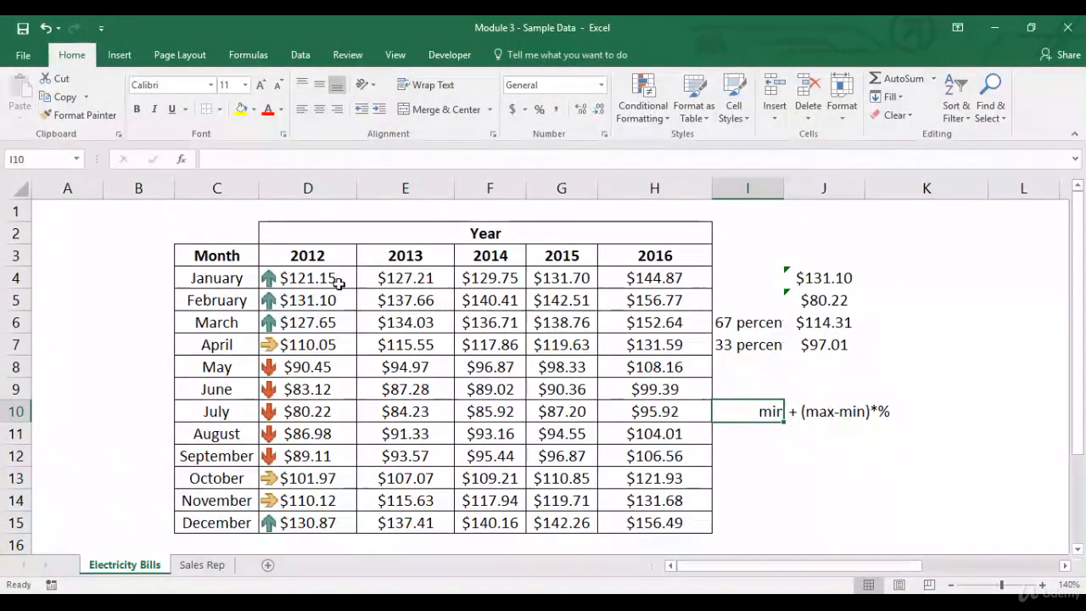
Start a new value-based Icon Sets rule for the 2012 bills in D4:D15 using the 3 Arrows (Colored) style
left_click_drag(306, 273, 307, 522)
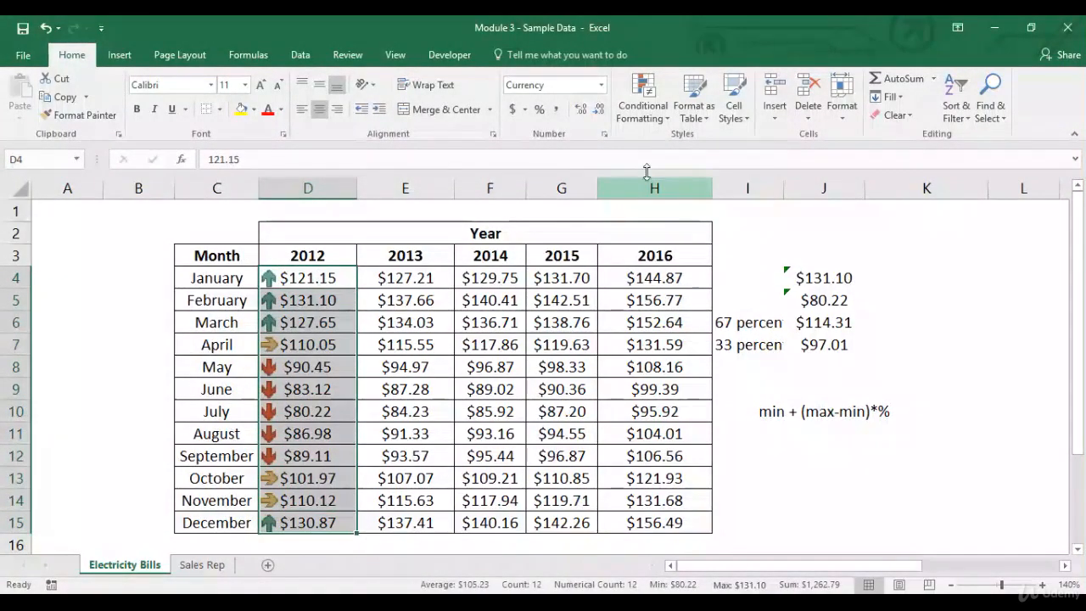
left_click(650, 119)
mouse_move(691, 142)
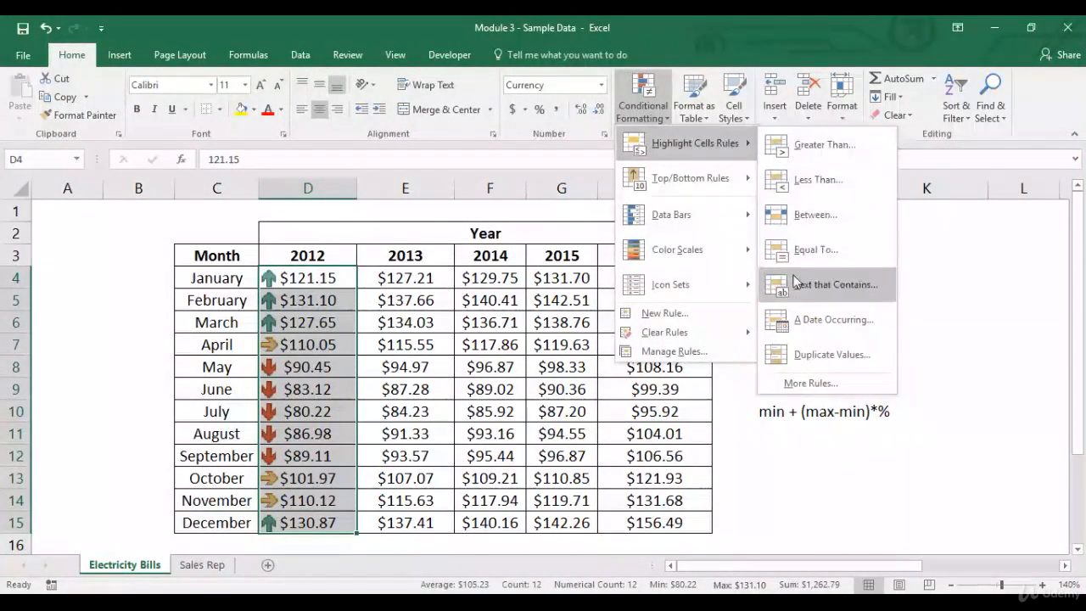
left_click(808, 383)
left_click(547, 223)
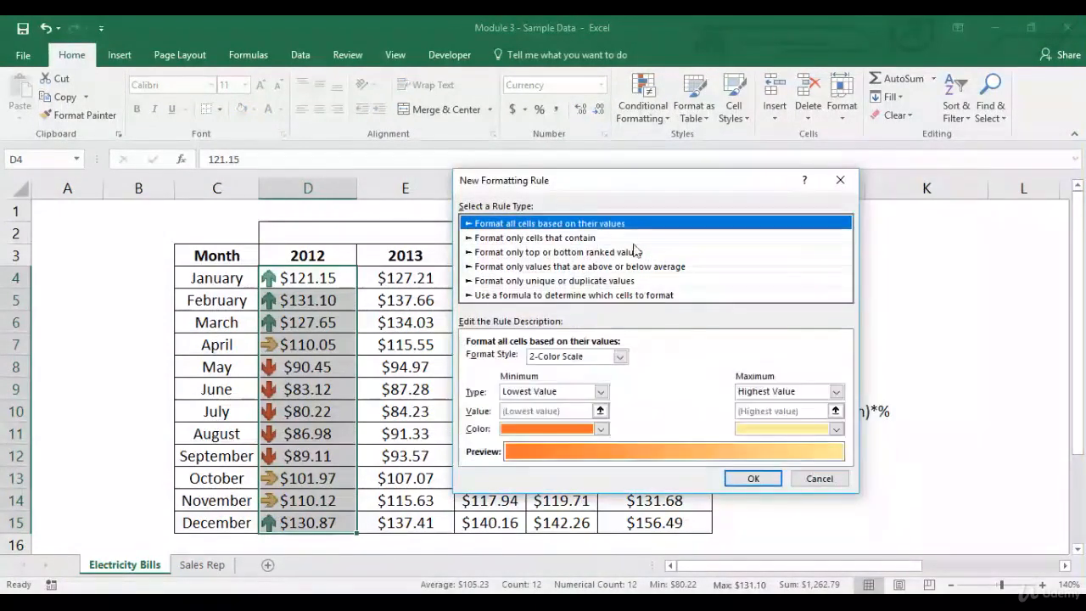
left_click(620, 356)
left_click(547, 402)
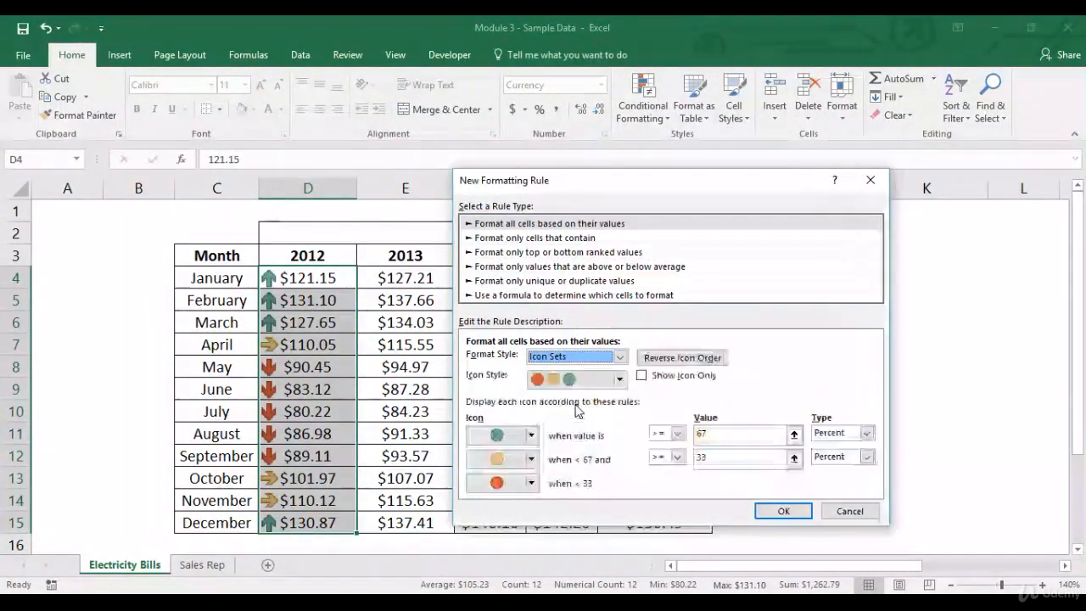
left_click(620, 379)
left_click_drag(620, 430, 621, 410)
left_click(601, 408)
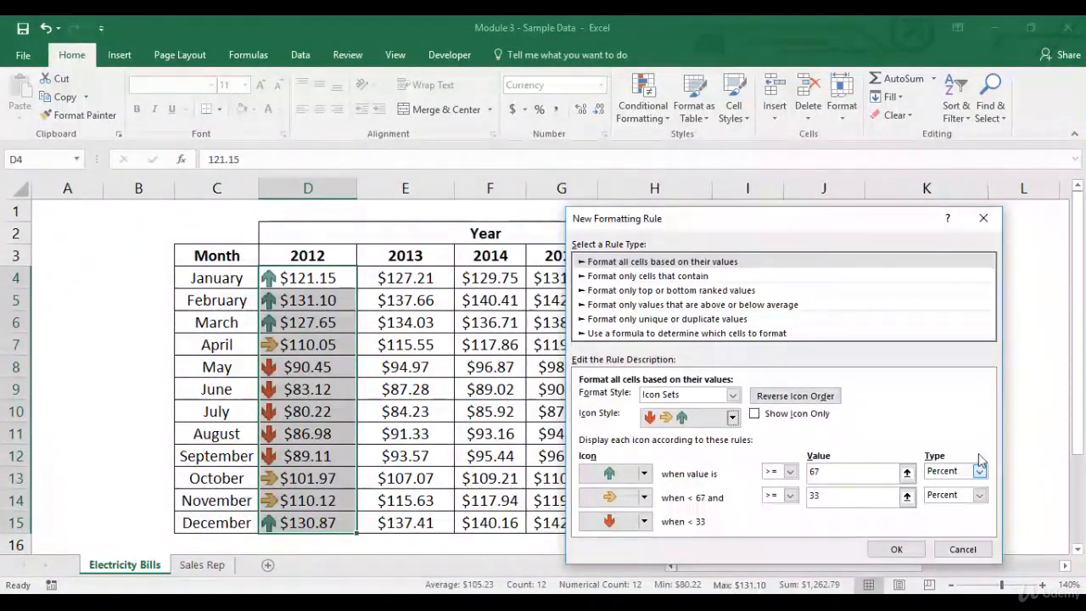
Switch both icon thresholds to the Number type, set them to 100 for green and 90 for yellow, and apply the rule
left_click(980, 472)
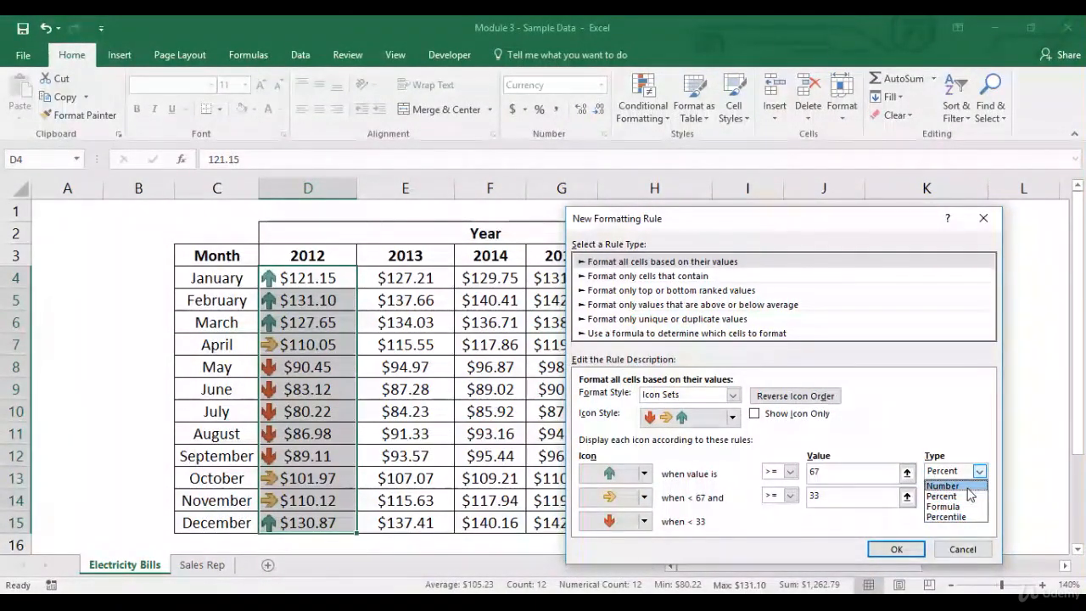
left_click(968, 486)
left_click(980, 496)
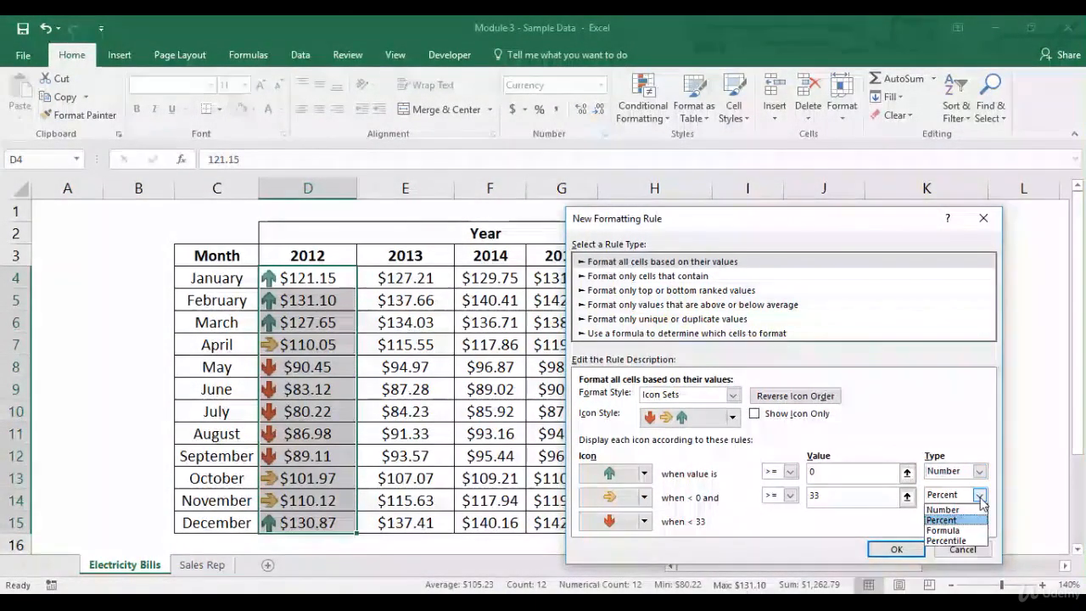
left_click(969, 510)
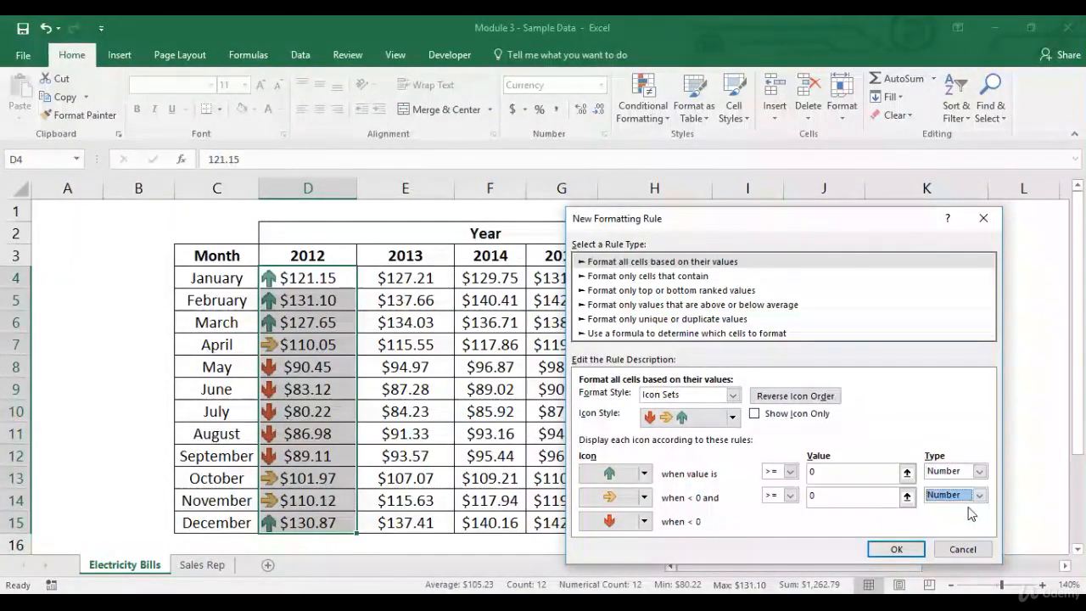
left_click(831, 473)
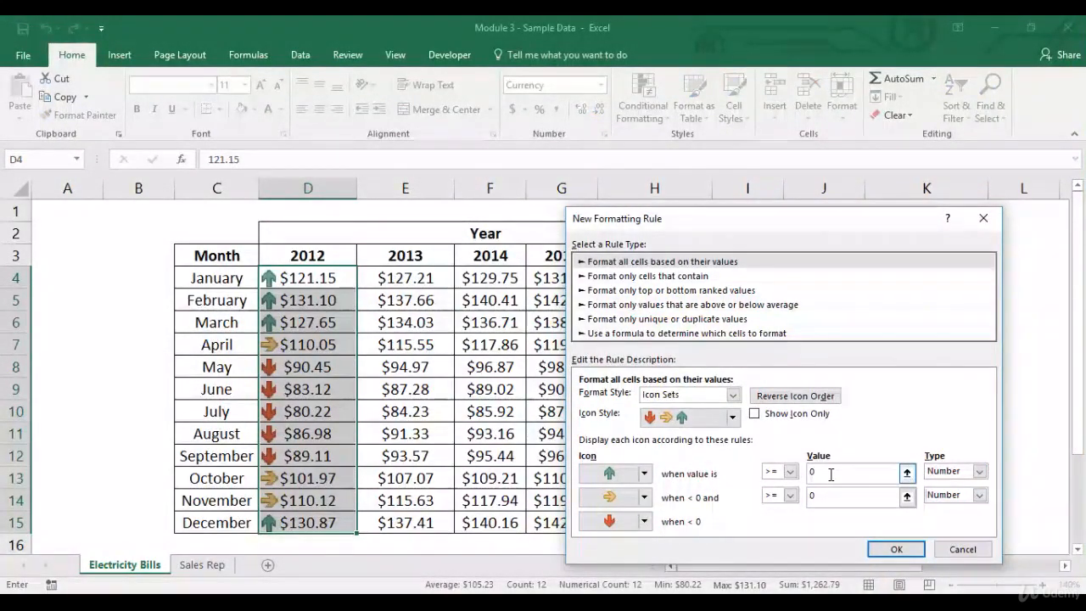
key("BackSpace")
type("100")
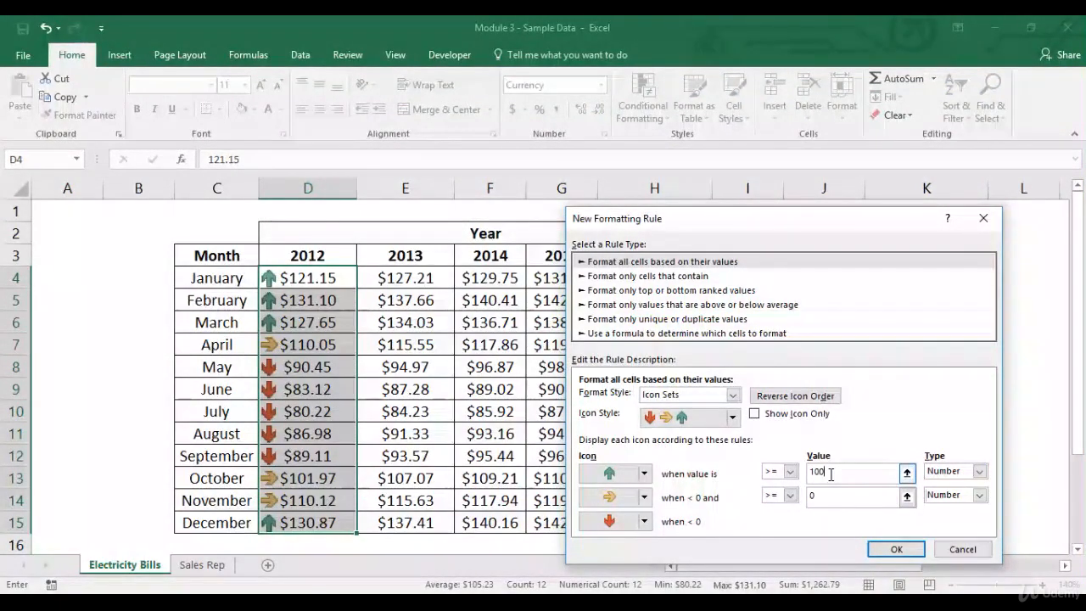
left_click(824, 498)
key("BackSpace")
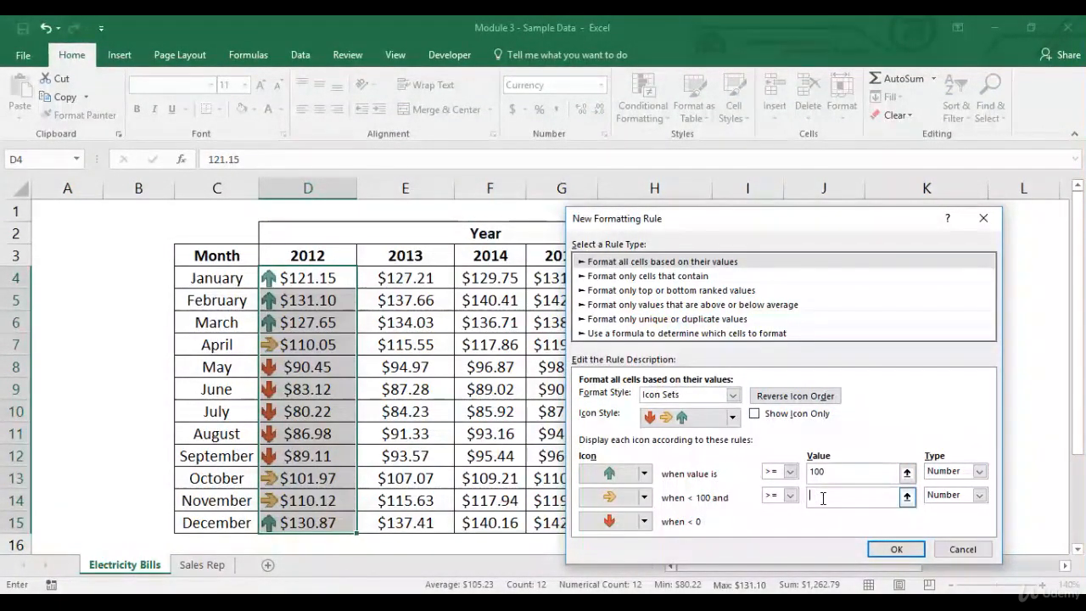
type("90")
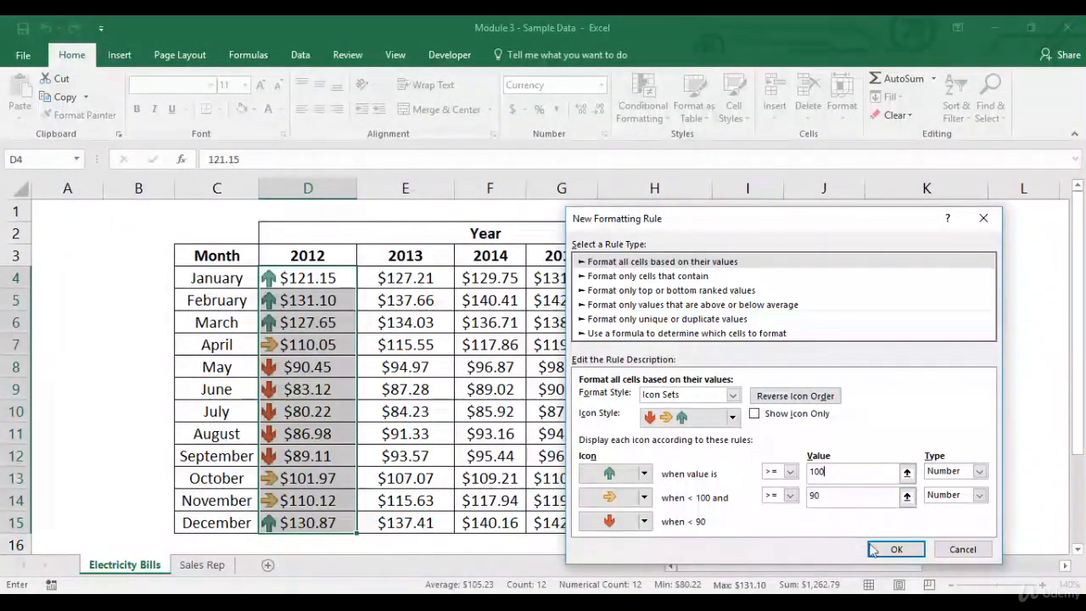
left_click(898, 550)
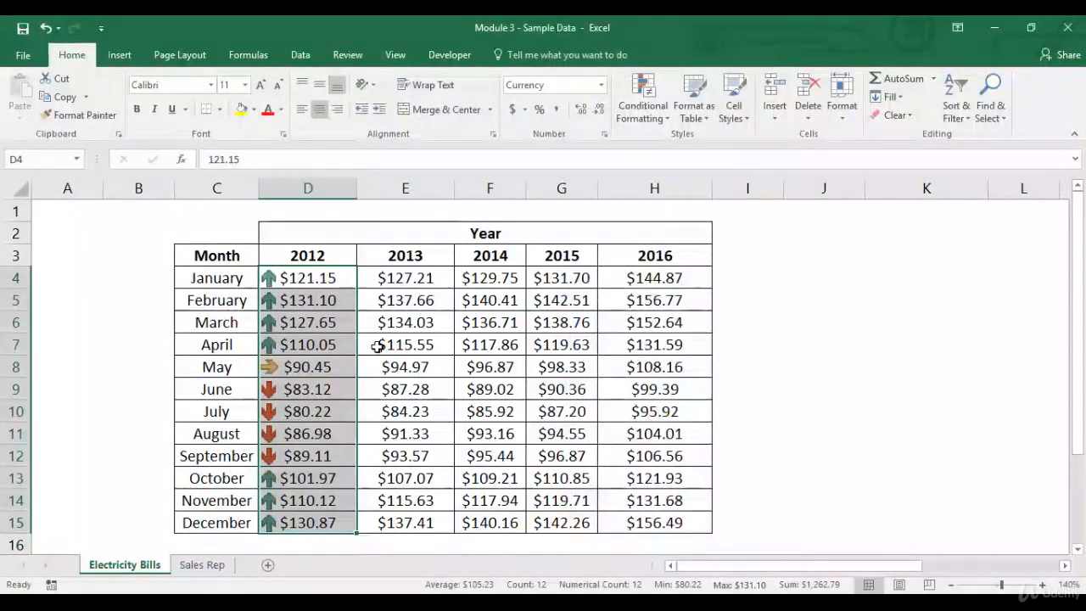
Check the 2012 bills' green, yellow and red arrows against the number thresholds of 100 and 90
left_click_drag(316, 277, 314, 345)
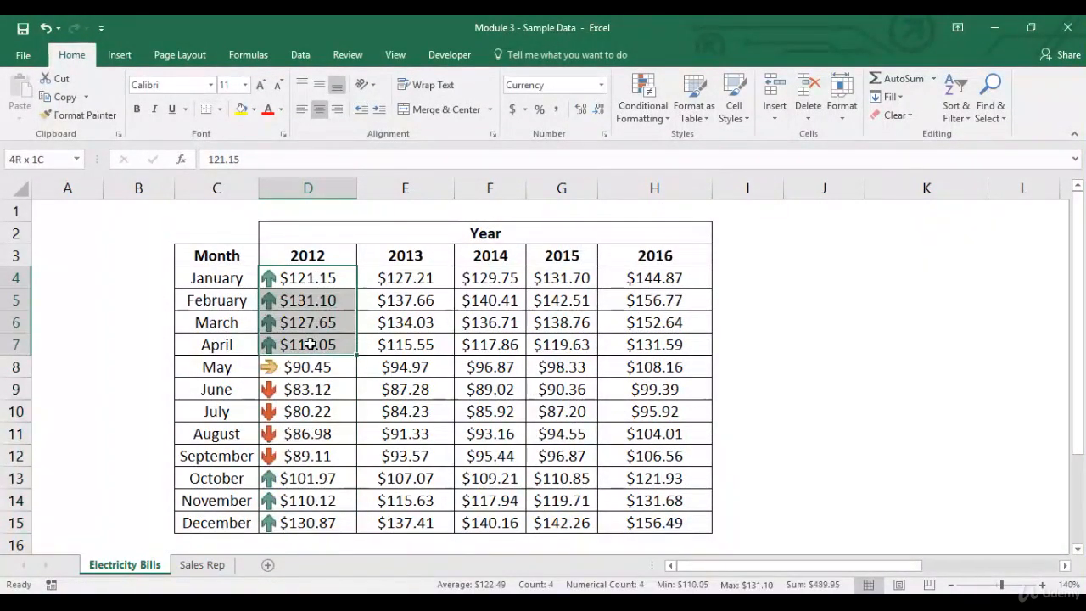
left_click_drag(323, 478, 314, 512)
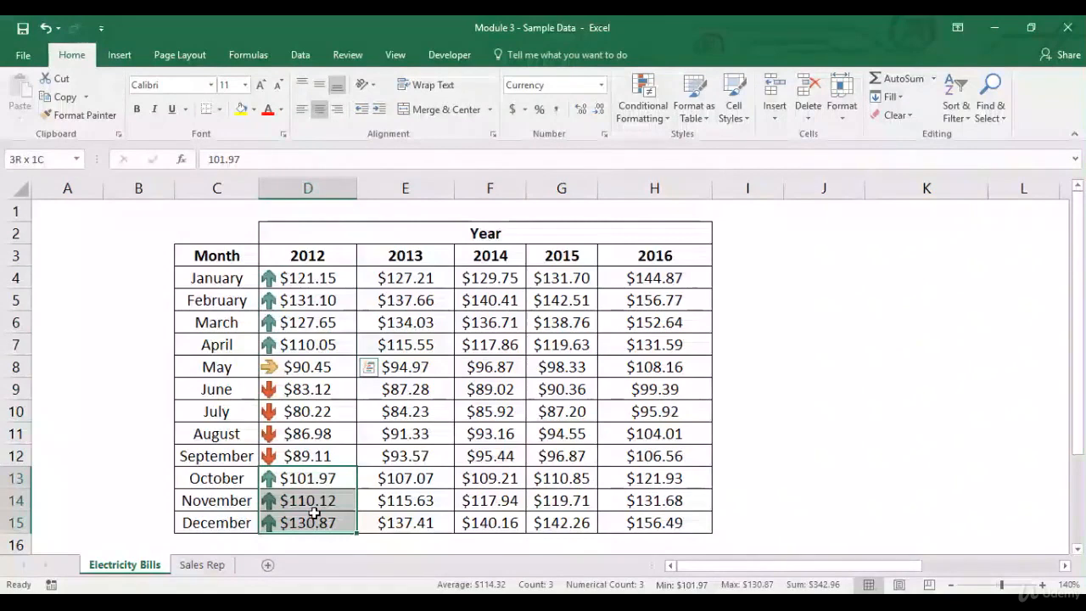
left_click(331, 367)
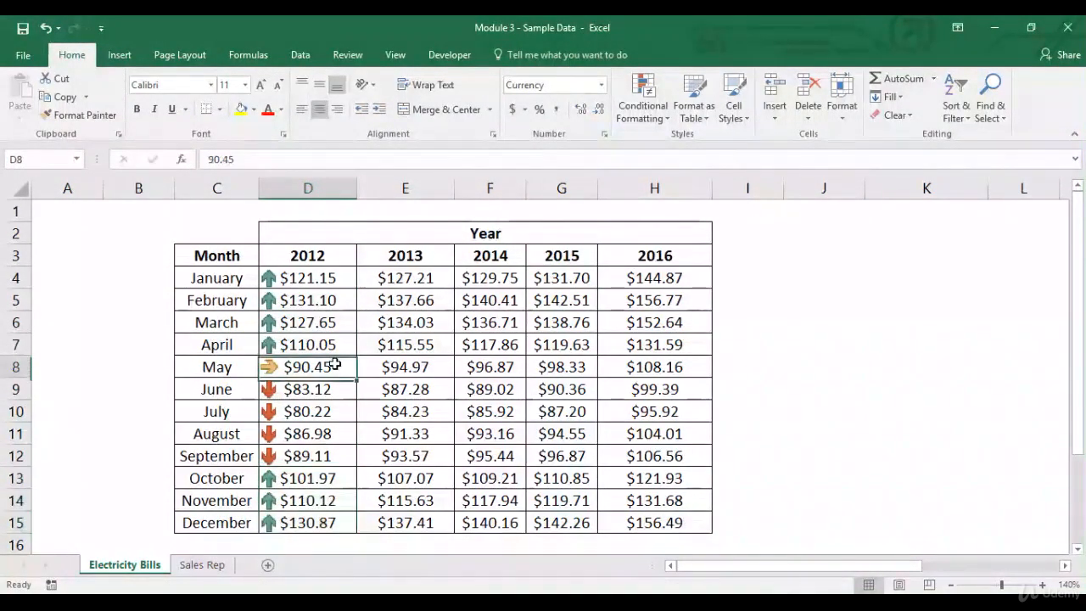
left_click_drag(324, 388, 319, 456)
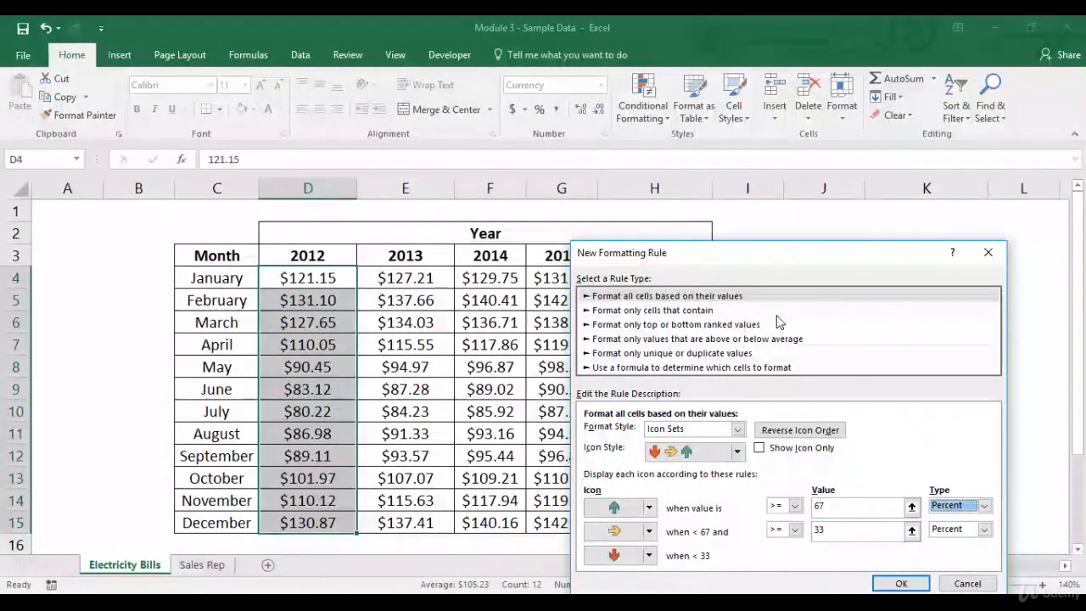
Choose the formula-based rule type for the 2012 bills in D4:D15 and enter =if(D4>100,1,0) with a relative cell reference
left_click(742, 367)
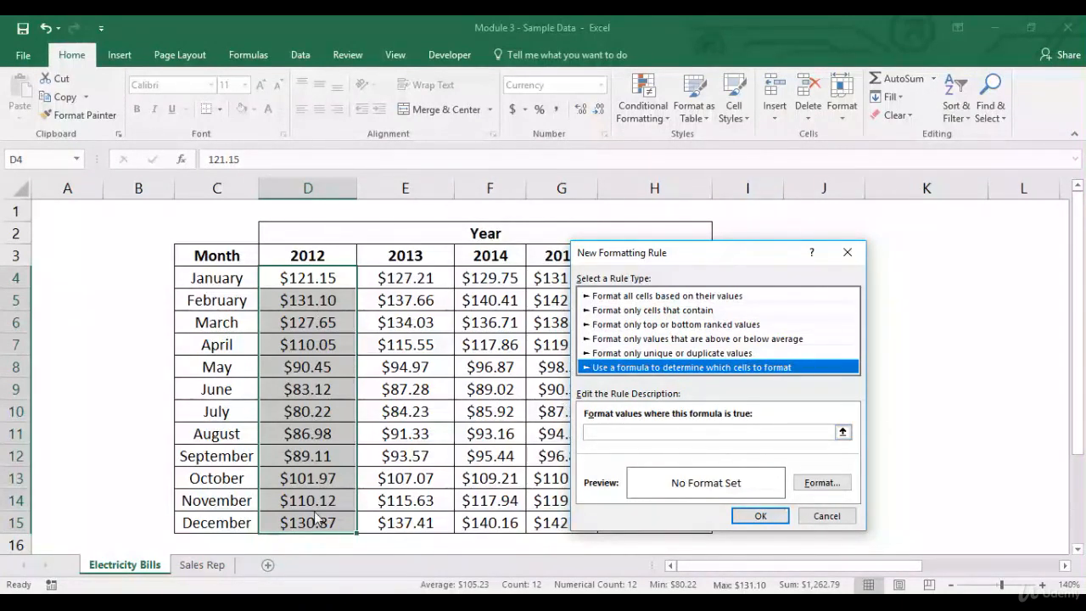
left_click(630, 432)
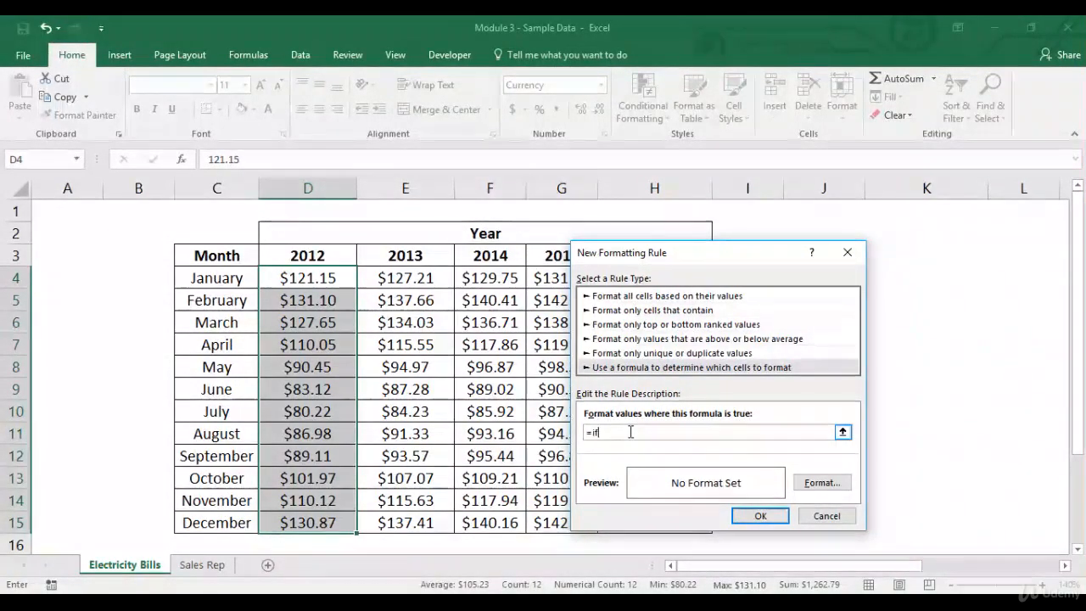
type("(")
left_click(312, 278)
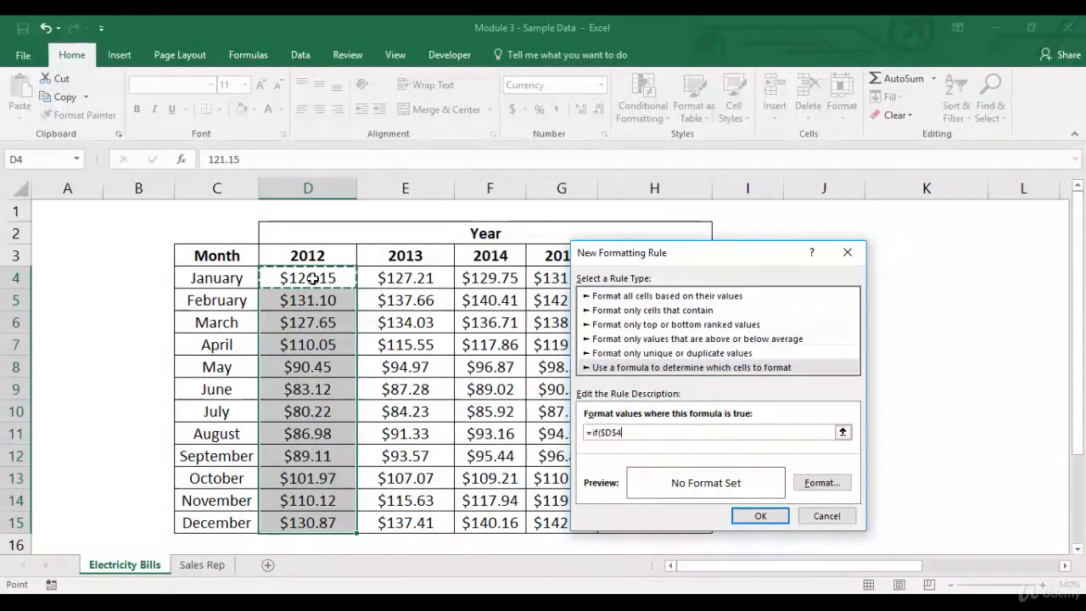
key("F4")
key("F4")
key("F4")
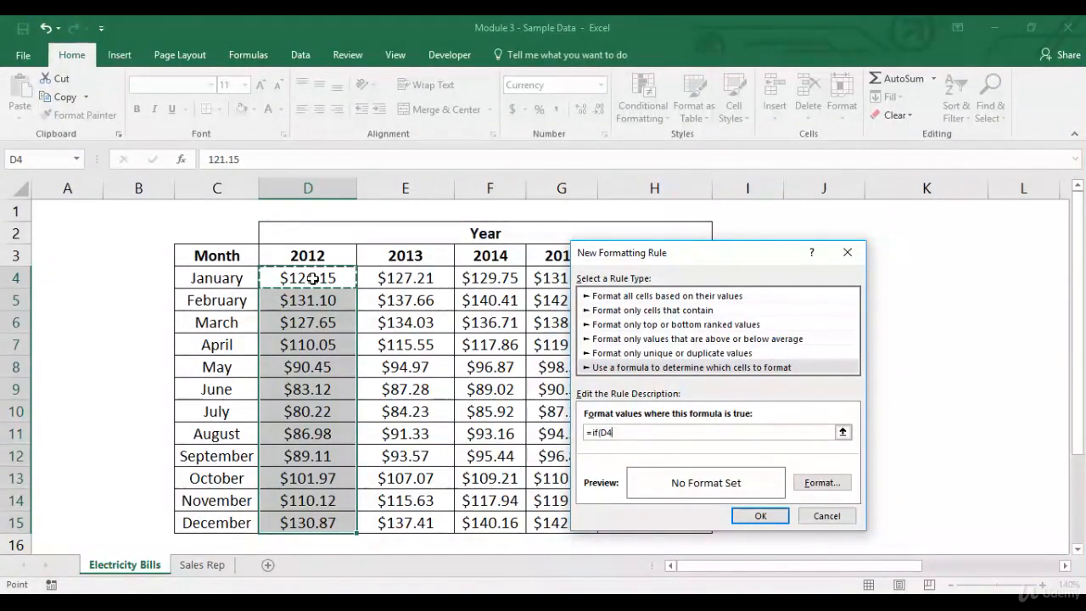
type(">100,1")
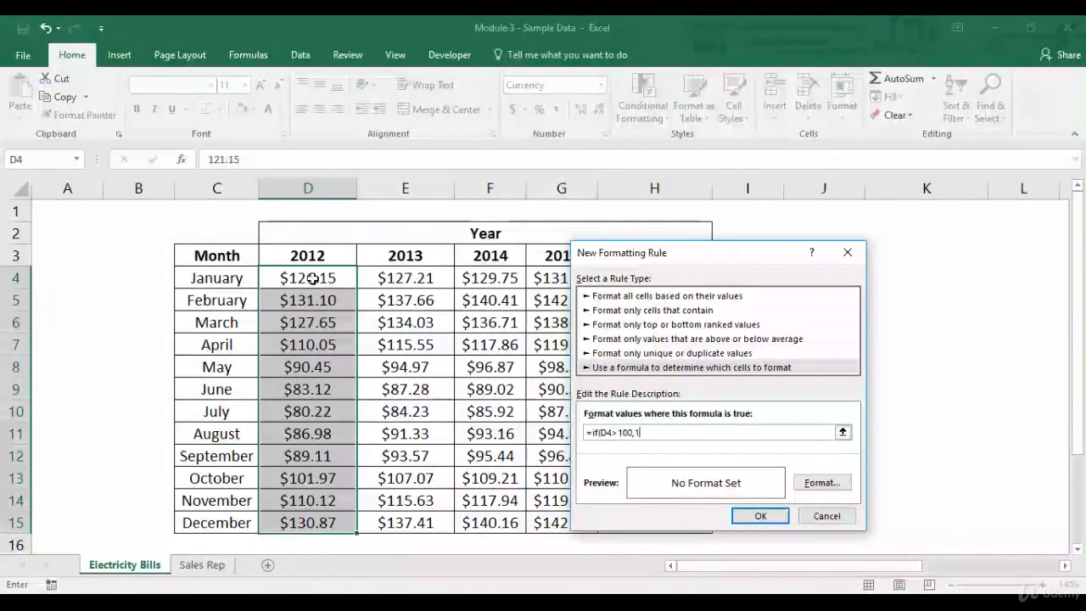
type(",0)")
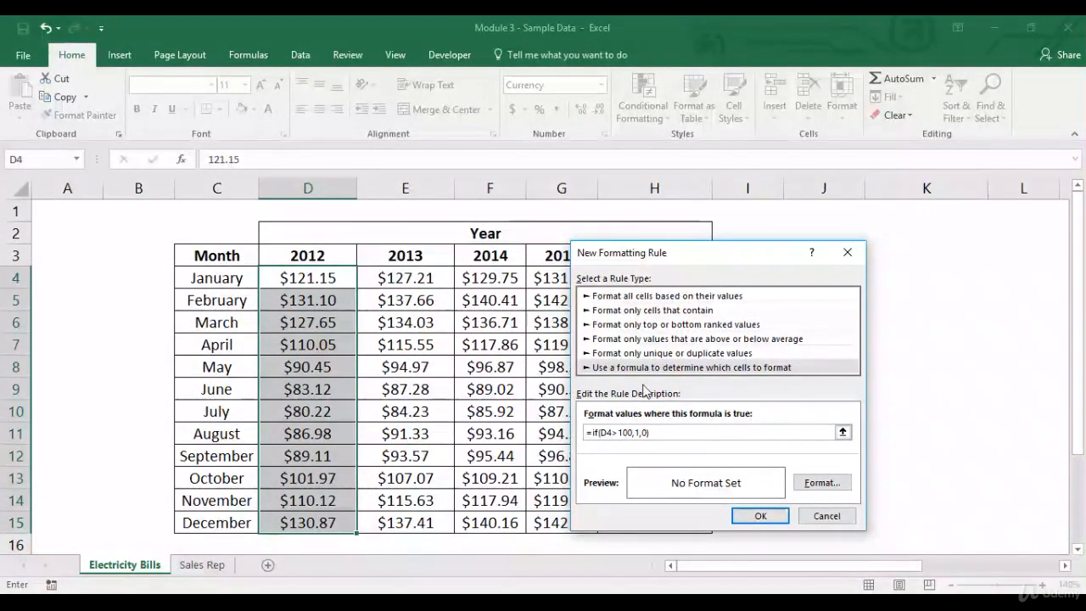
Set a solid blue fill as the rule's format and apply the rule to the 2012 bills
left_click(821, 482)
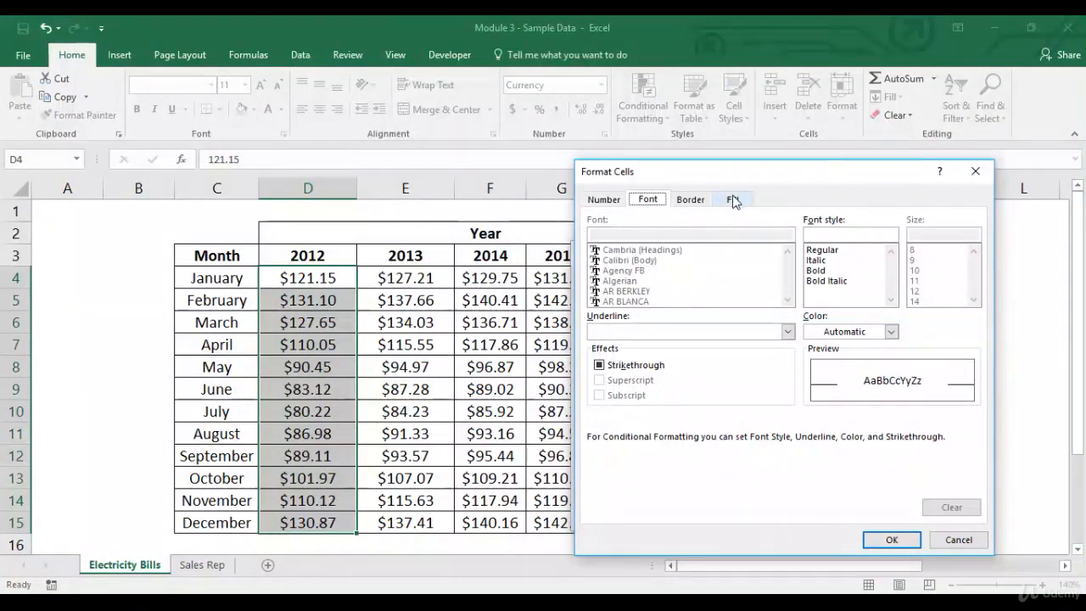
left_click(733, 200)
left_click(657, 257)
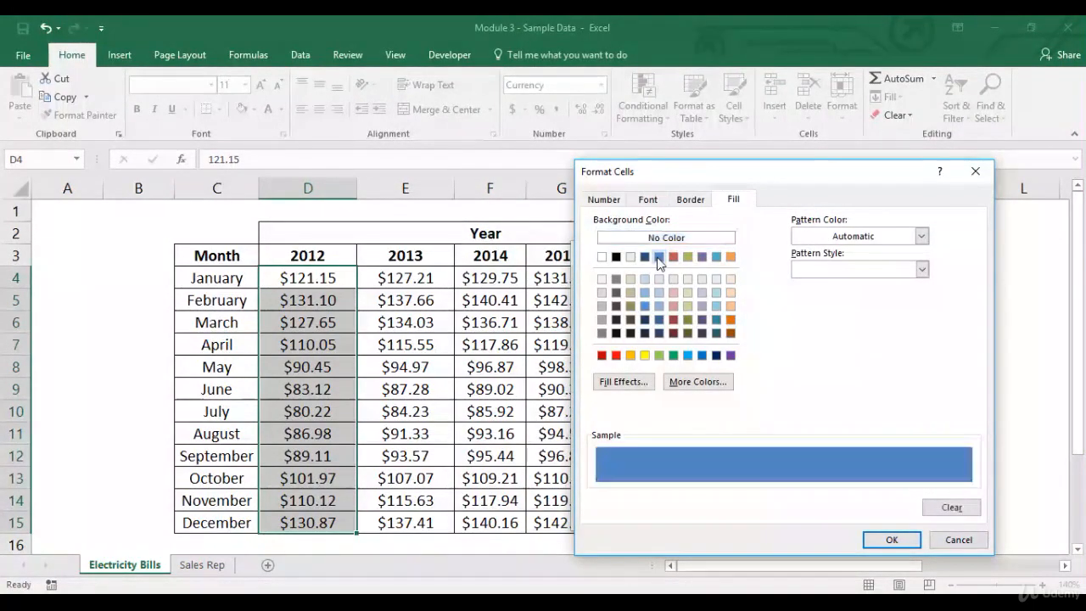
left_click(904, 541)
left_click(760, 514)
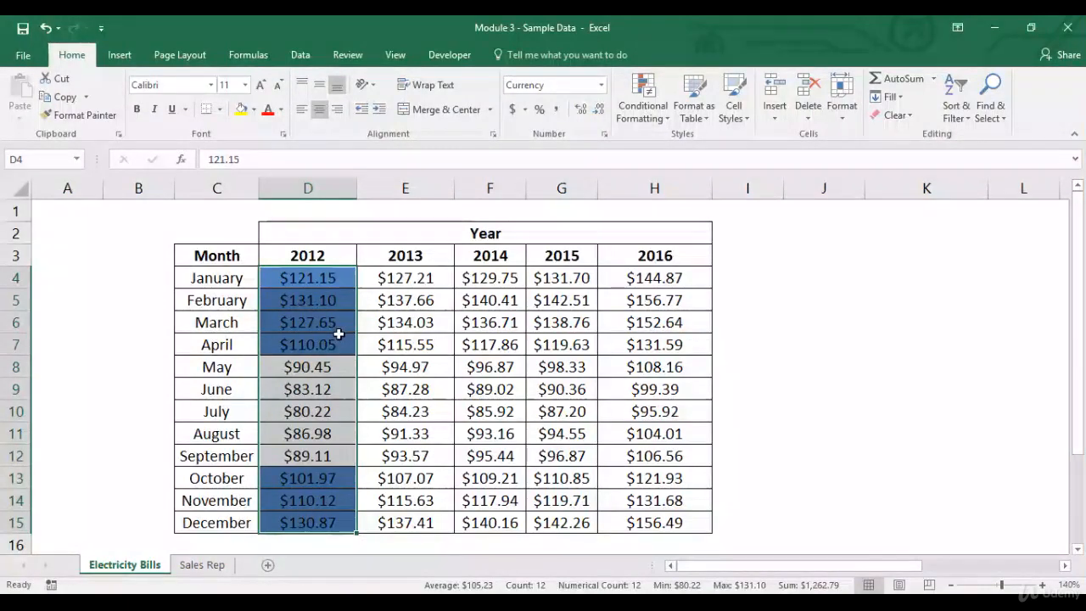
left_click(727, 276)
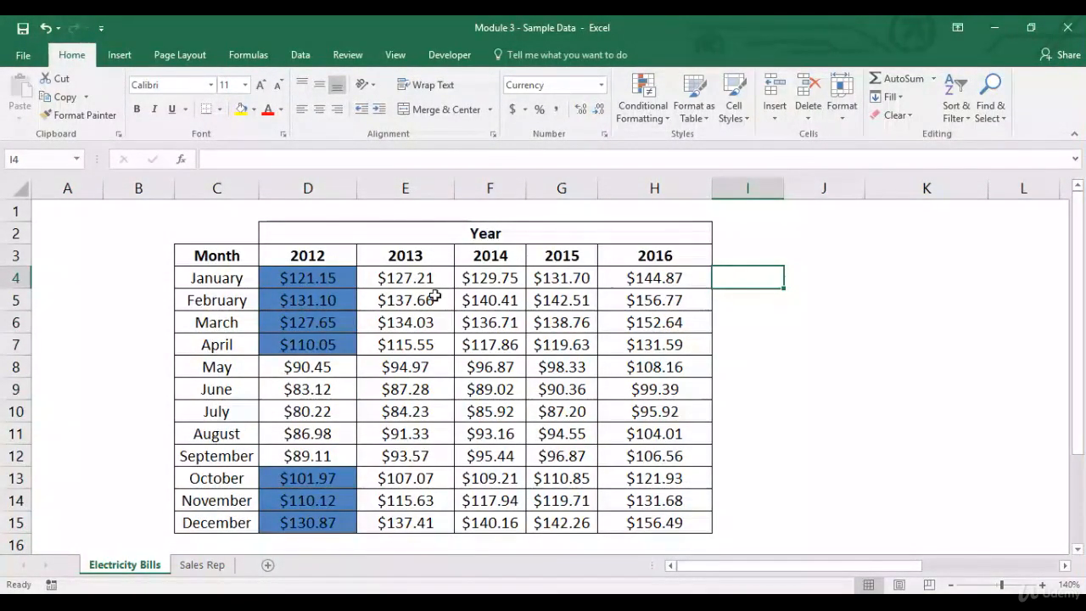
Clear the conditional formatting rules from the 2012 bills in D4:D15
left_click_drag(342, 281, 321, 447)
left_click_drag(312, 516, 311, 521)
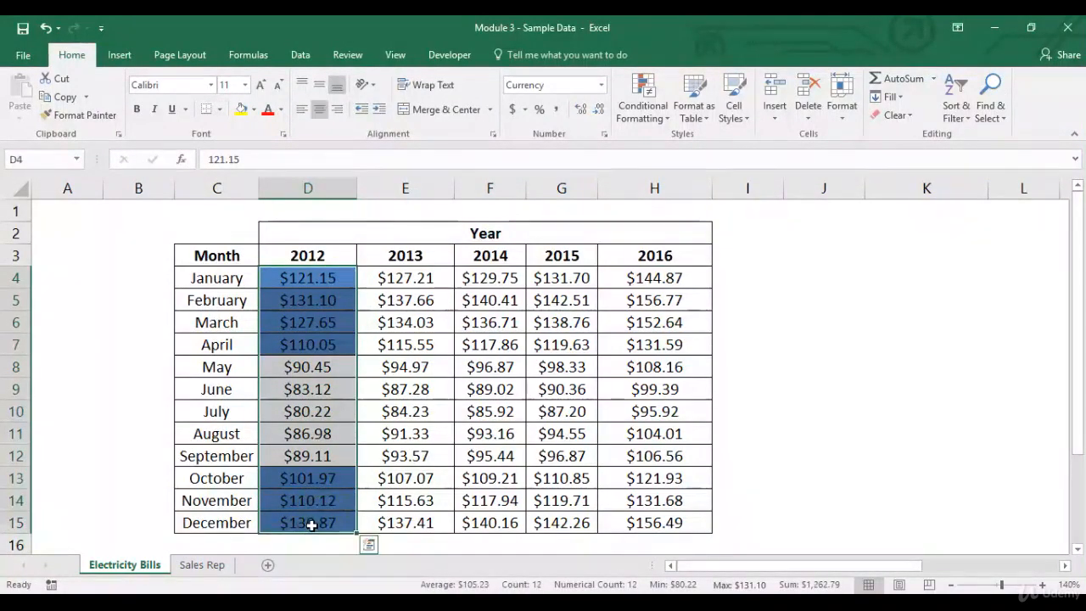
left_click(643, 103)
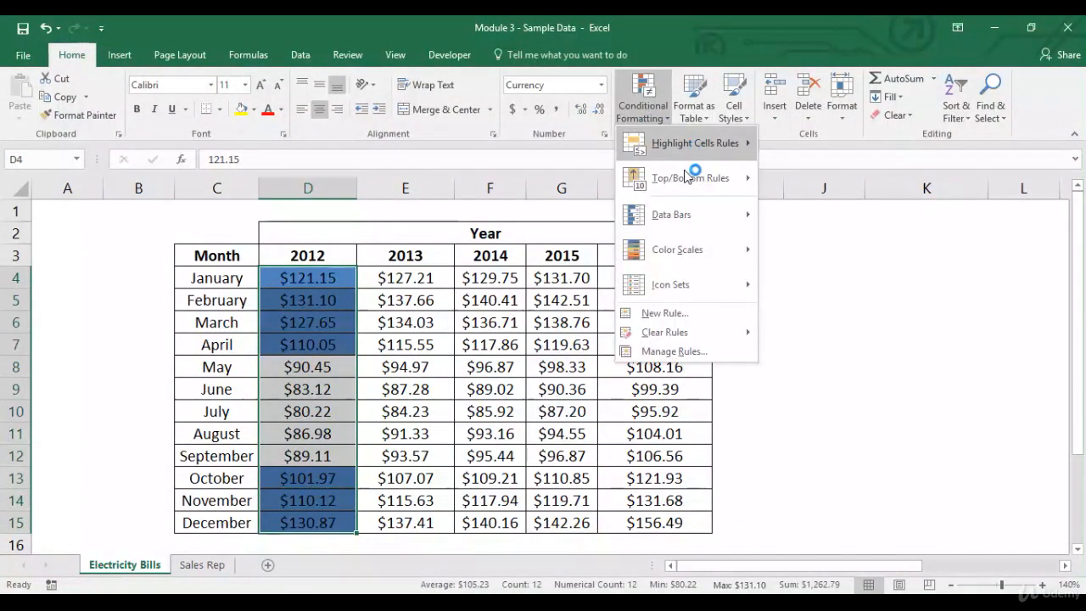
mouse_move(686, 333)
left_click(805, 333)
Create a formula-based rule for the month names in C4:C15 with the condition =SUM(D4:H4)>500, using relative references
left_click_drag(243, 279, 230, 521)
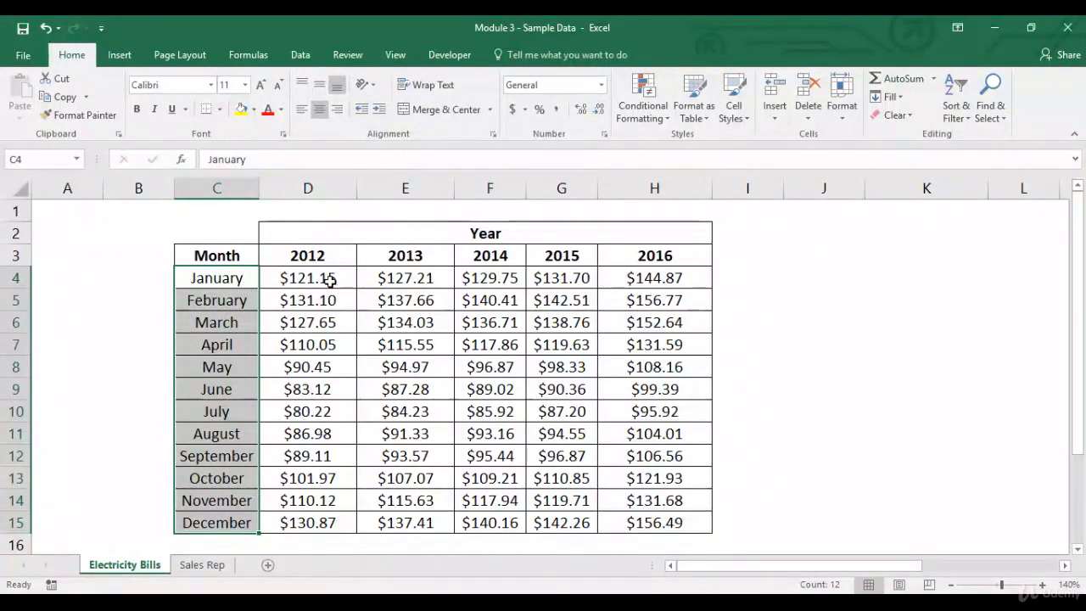
left_click(650, 125)
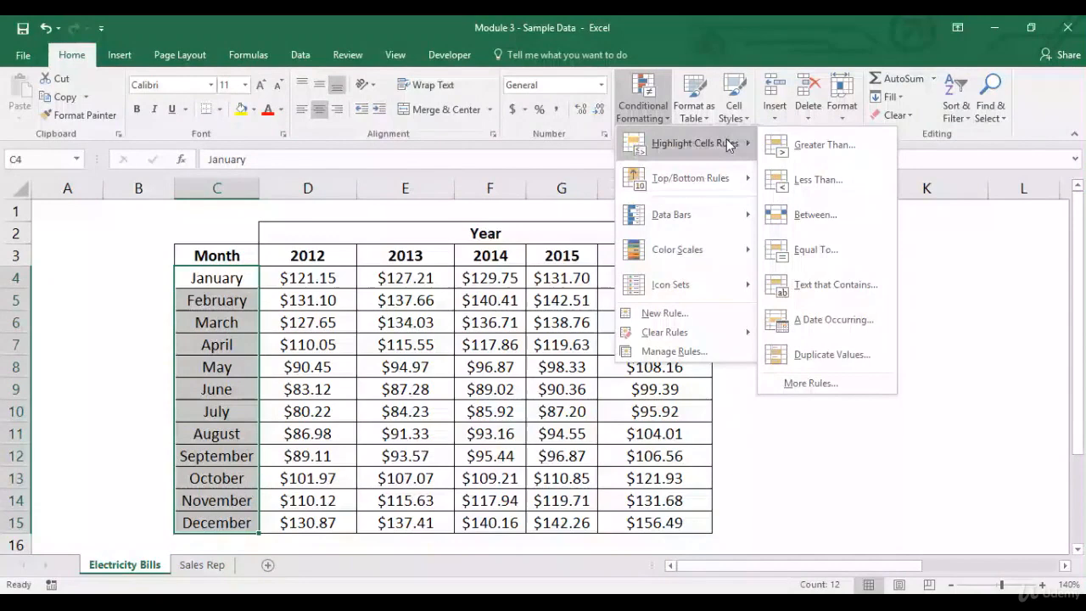
left_click(810, 383)
left_click(624, 368)
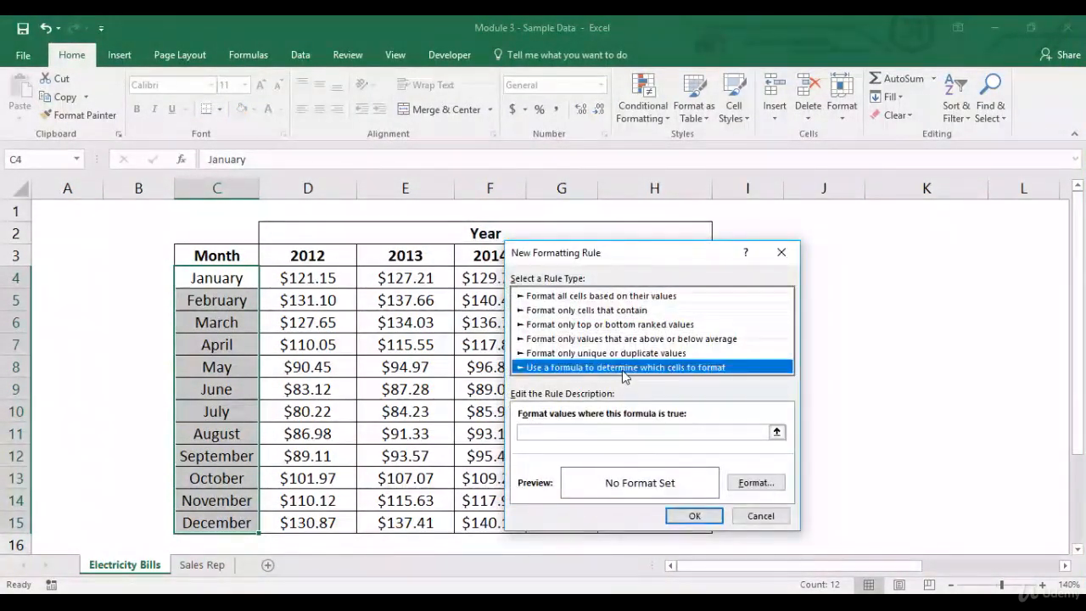
left_click(610, 432)
type("=SUM(")
left_click_drag(662, 248, 907, 232)
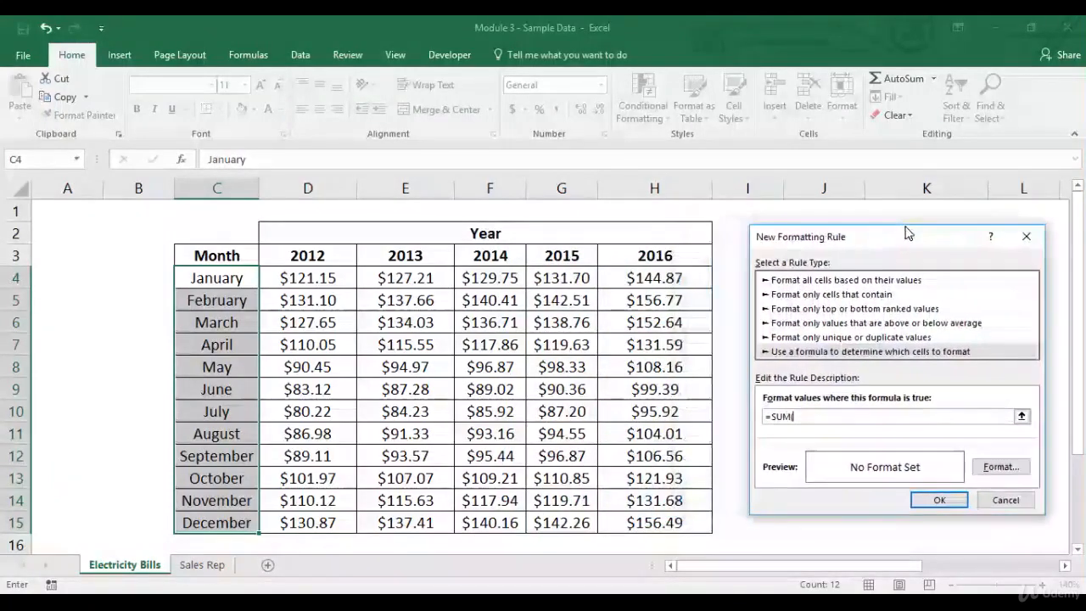
left_click_drag(316, 274, 645, 276)
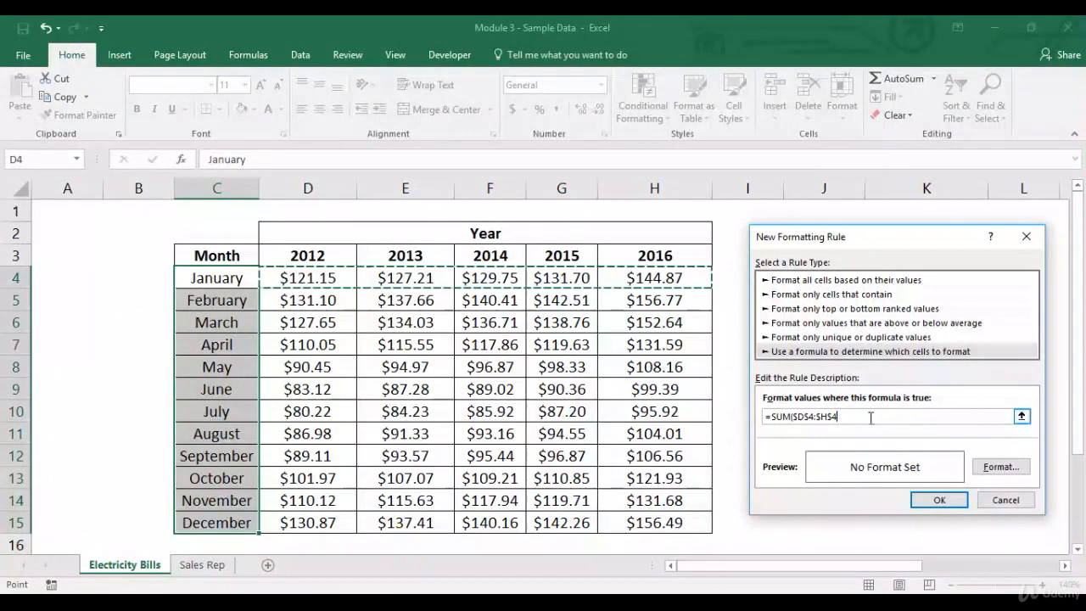
key("F4")
key("F4")
key("F4")
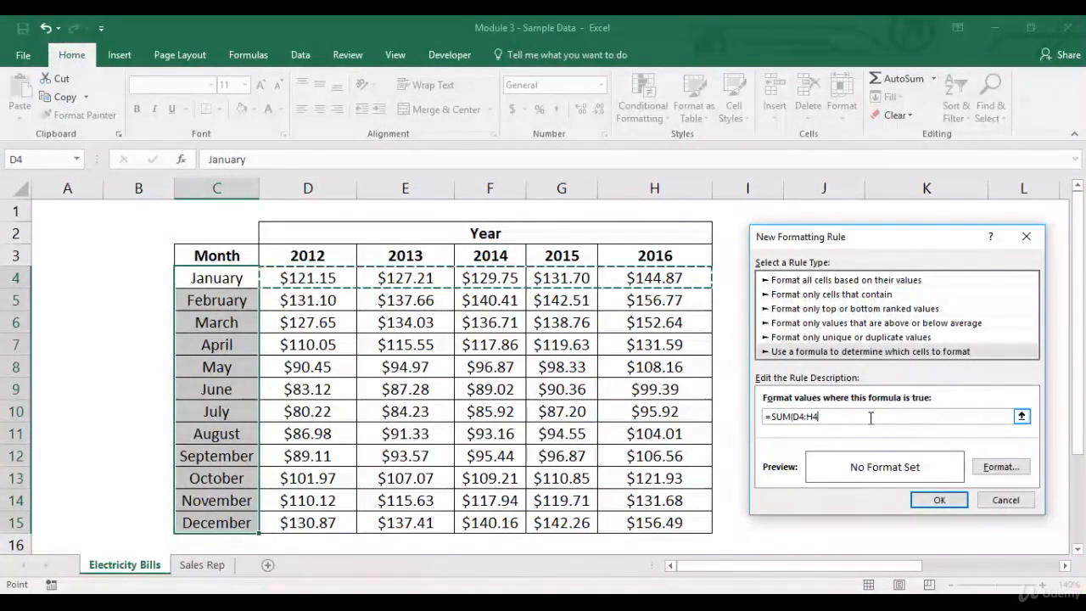
type(")>500")
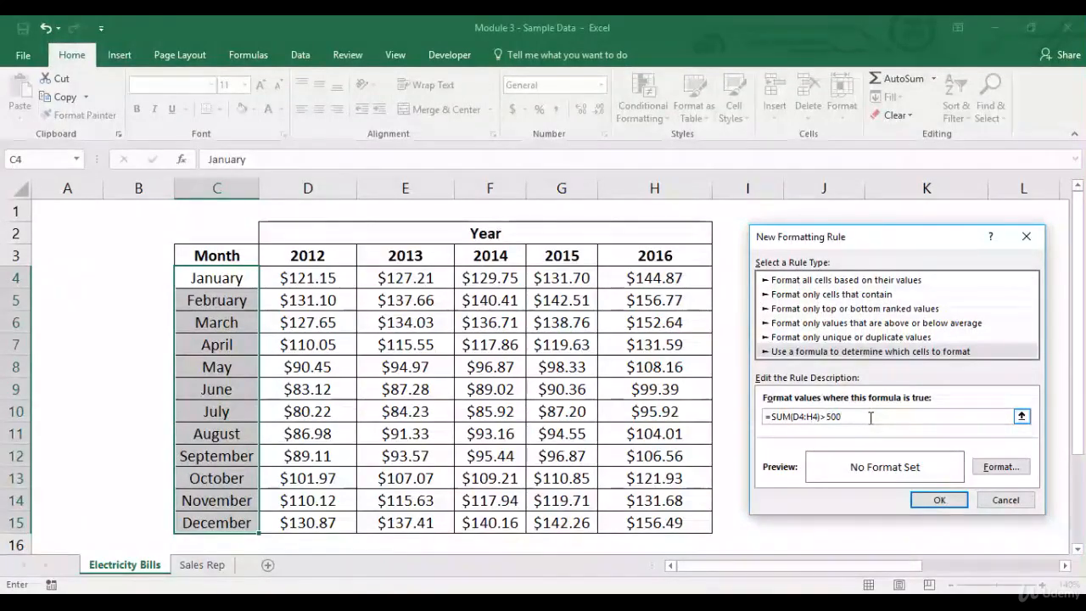
Format the month rule with a light red background and a dark blue vertical stripe pattern, and apply the rule
left_click(997, 465)
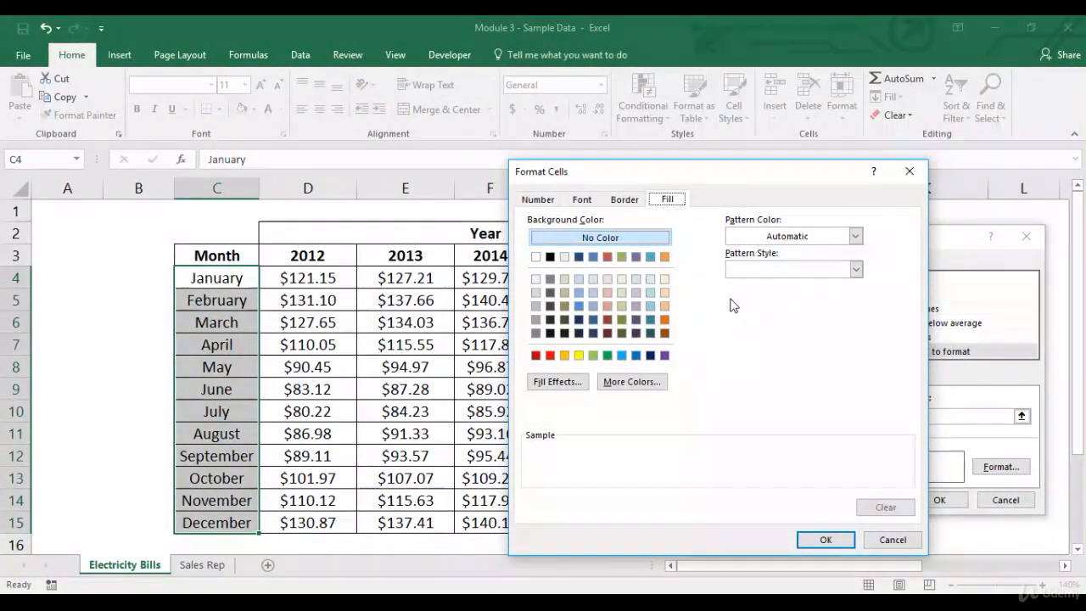
left_click(608, 306)
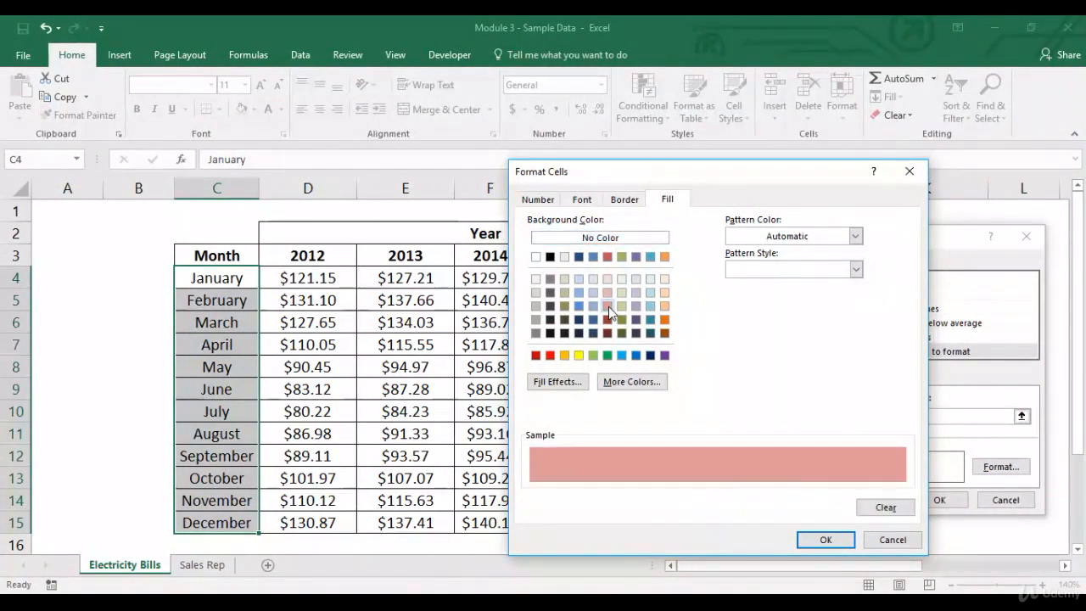
left_click(856, 238)
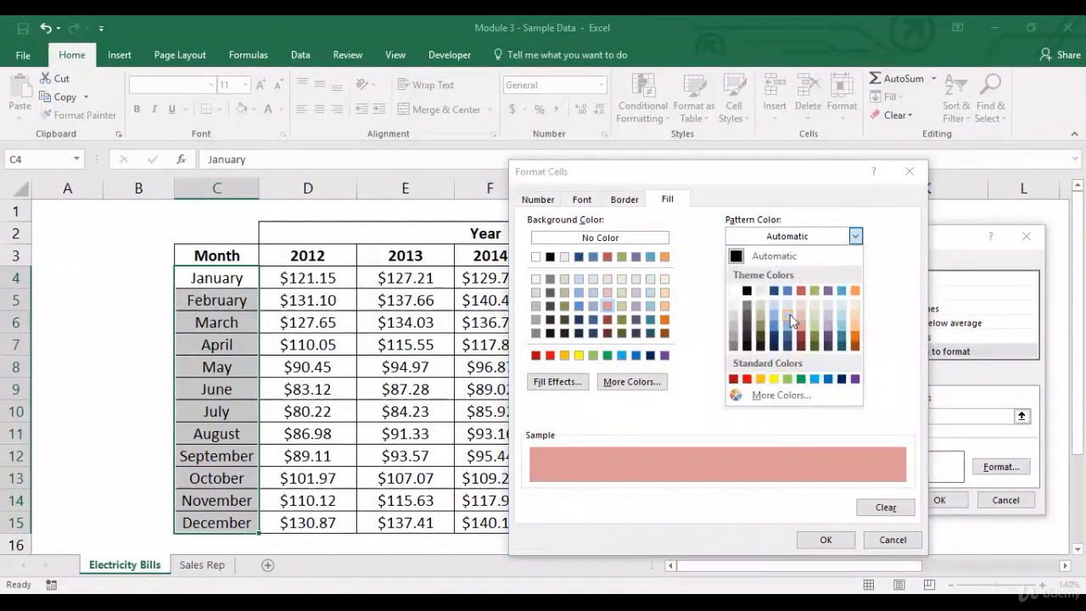
left_click(803, 333)
left_click(856, 269)
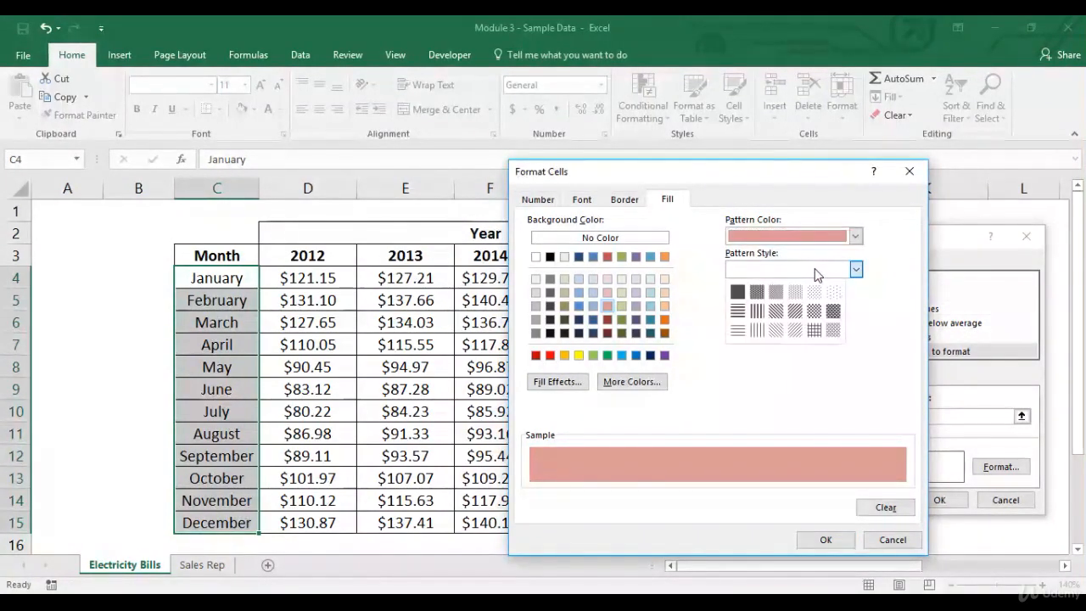
left_click(757, 311)
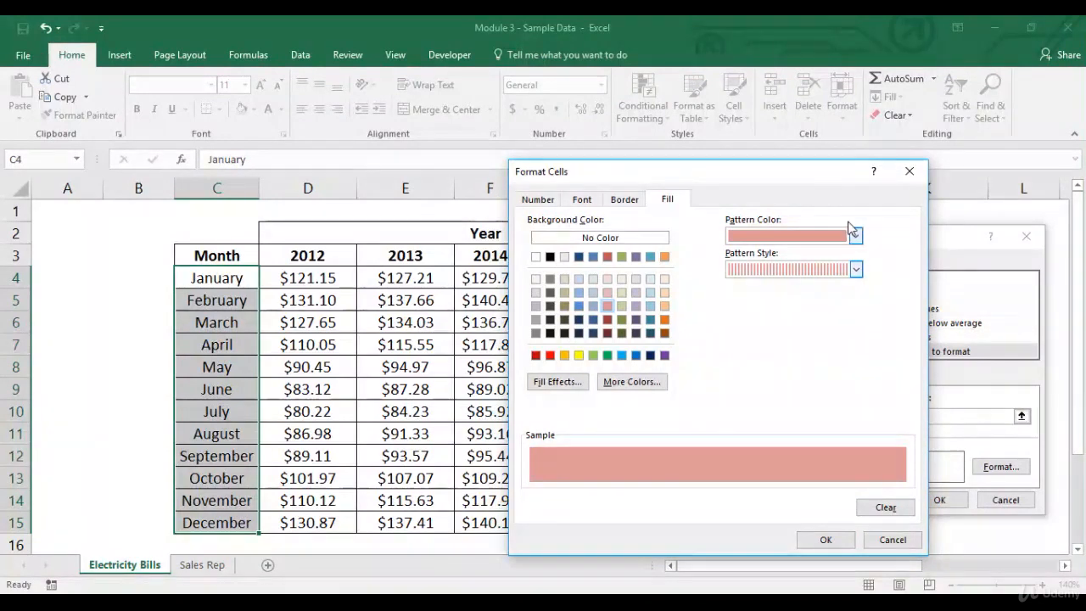
left_click(855, 236)
left_click(774, 291)
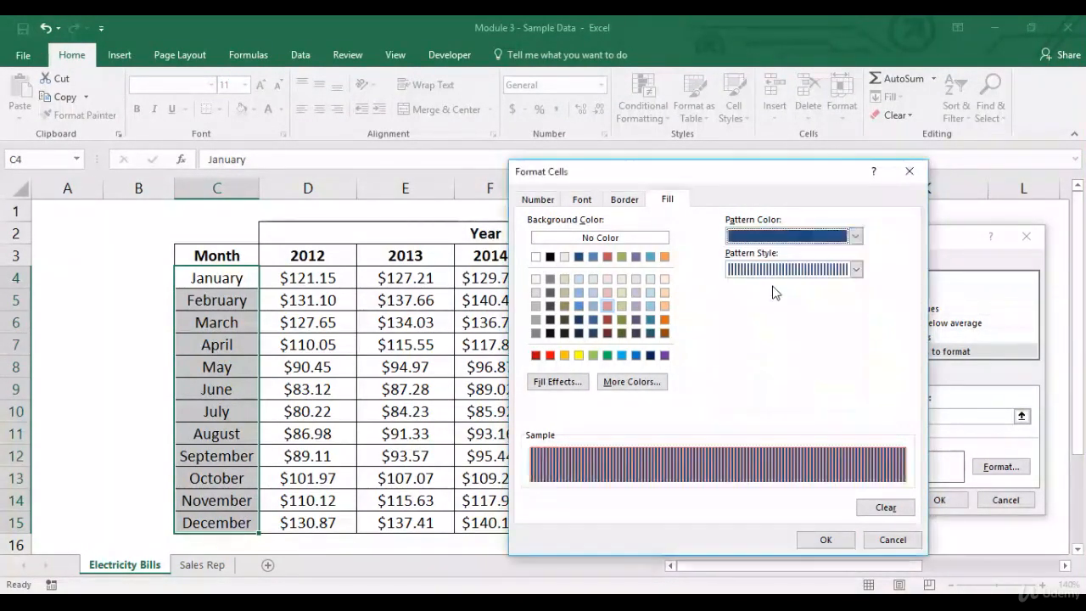
left_click(836, 542)
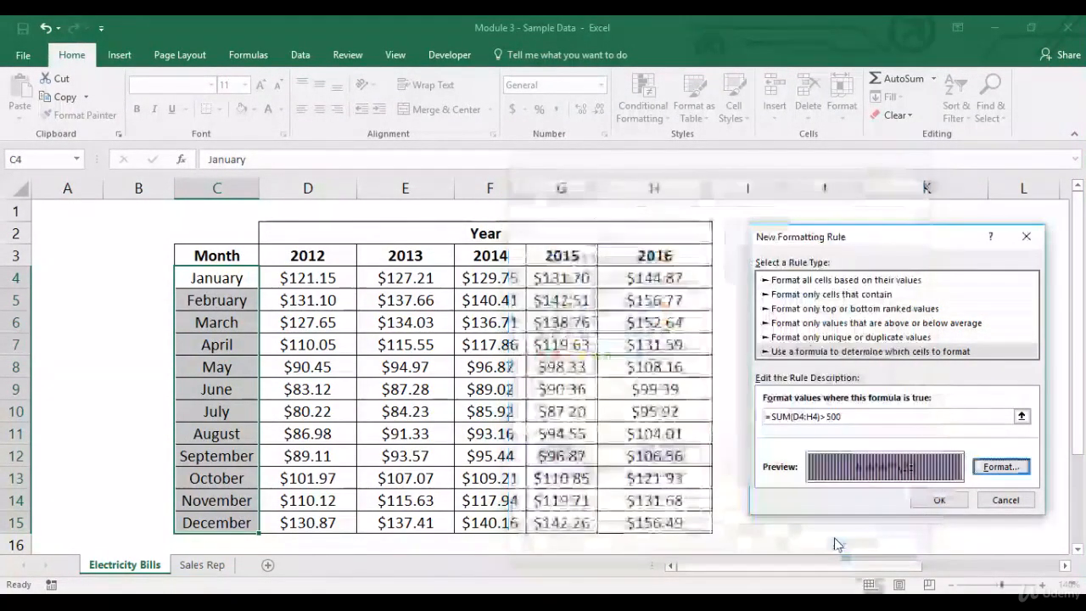
left_click(940, 500)
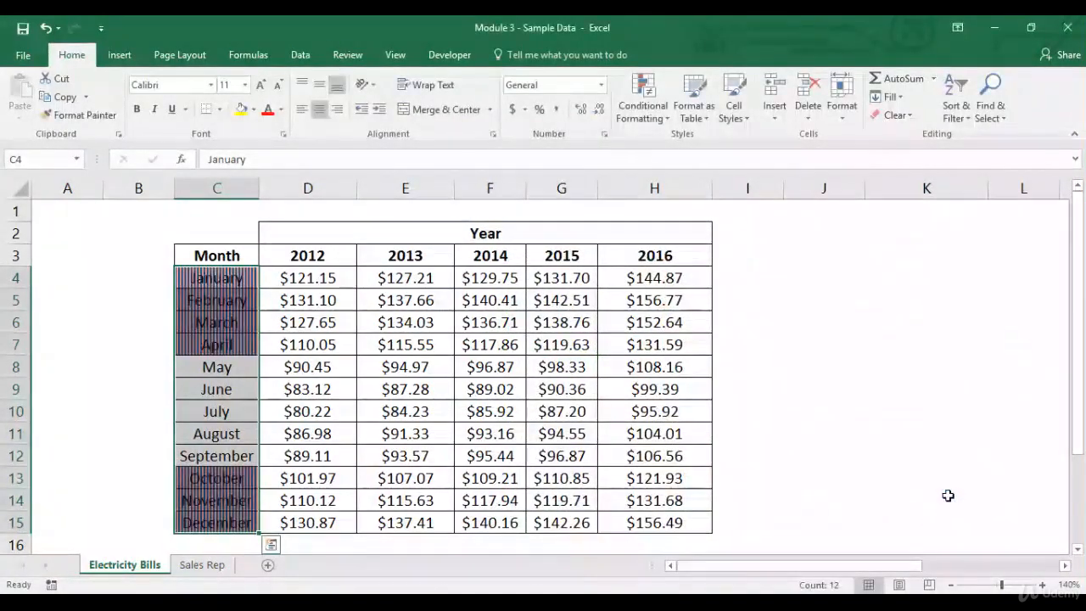
Check which month names in C4:C15 are highlighted by the rule for five-year sums above 500
left_click(274, 278)
left_click_drag(230, 281, 225, 344)
left_click_drag(230, 478, 213, 523)
left_click(179, 231)
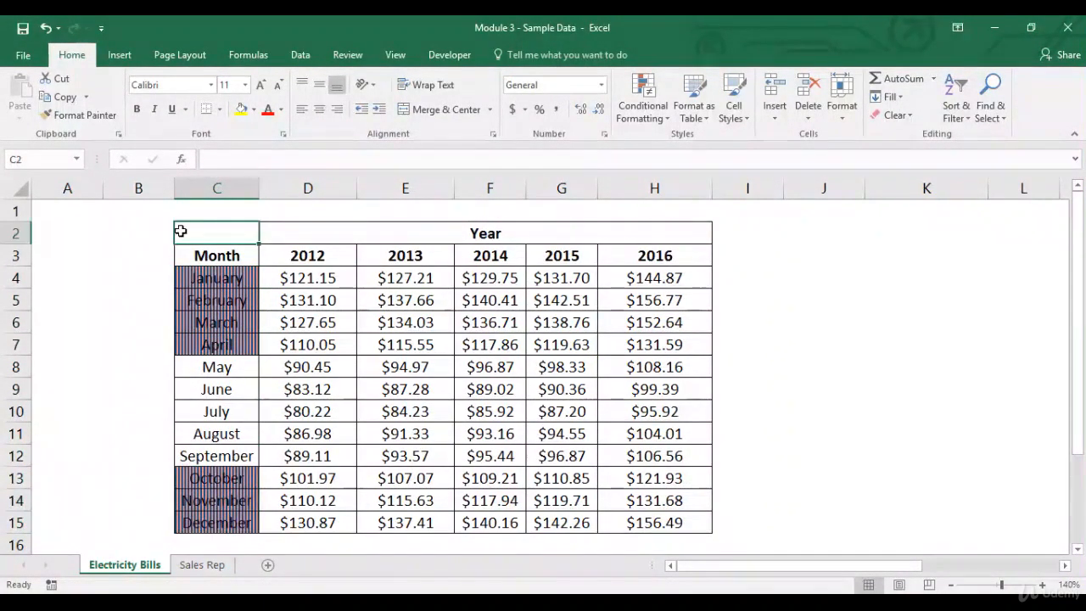